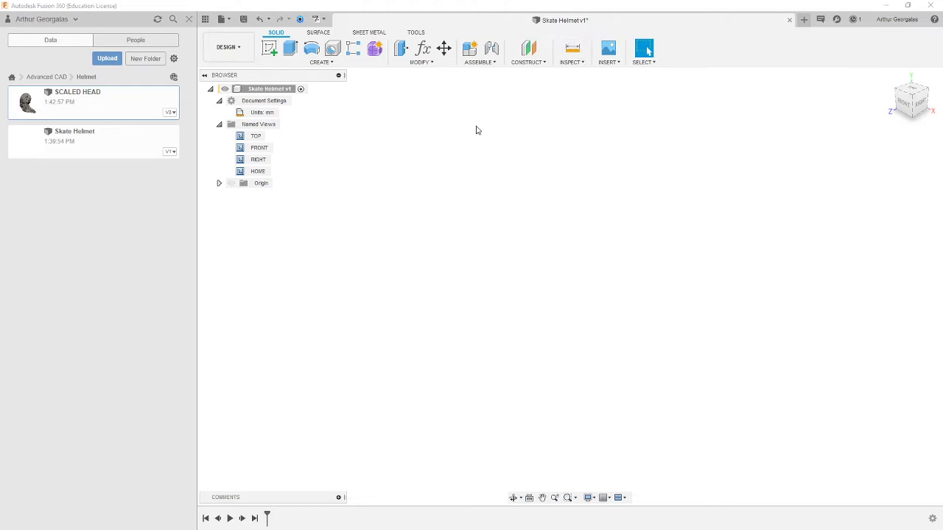
# Step: Save the Skate Helmet design as a new version and insert the SCALED HEAD model into it
pyautogui.click(244, 19)
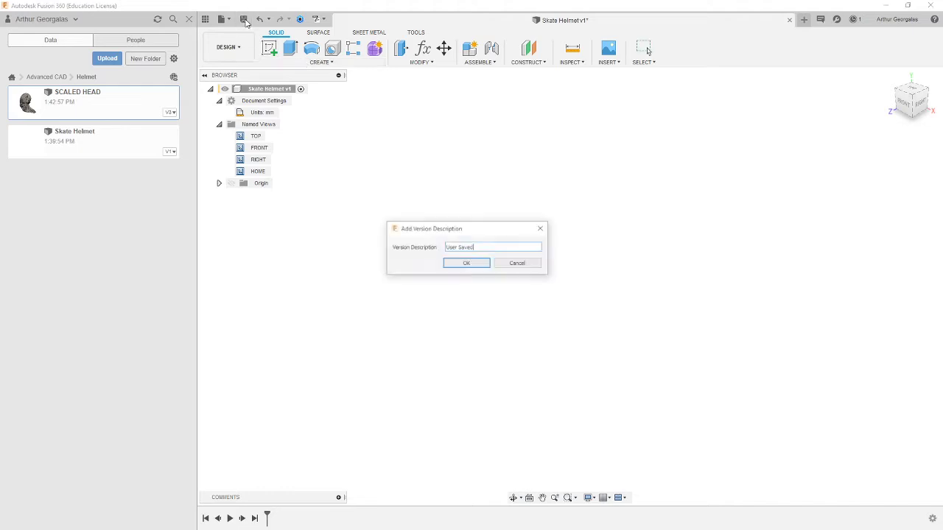
pyautogui.click(466, 264)
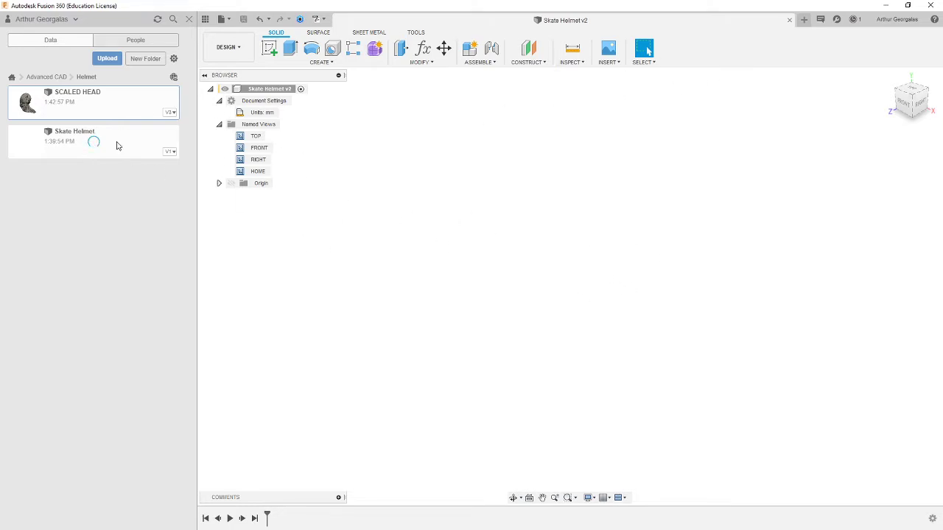
pyautogui.moveTo(93, 101); pyautogui.dragTo(500, 183)
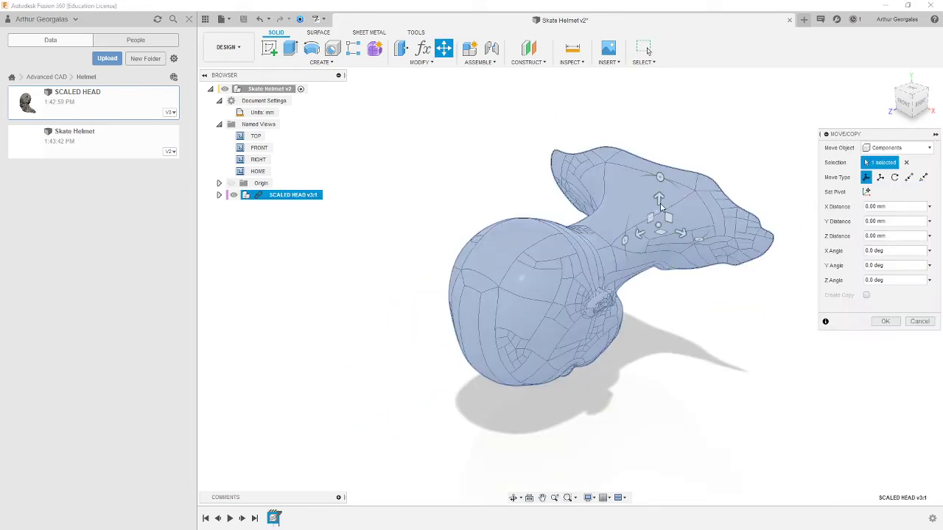
# Step: Rotate the inserted head component to an X angle of 270 degrees so that it stands upright
pyautogui.scroll(-2, 361, 285)
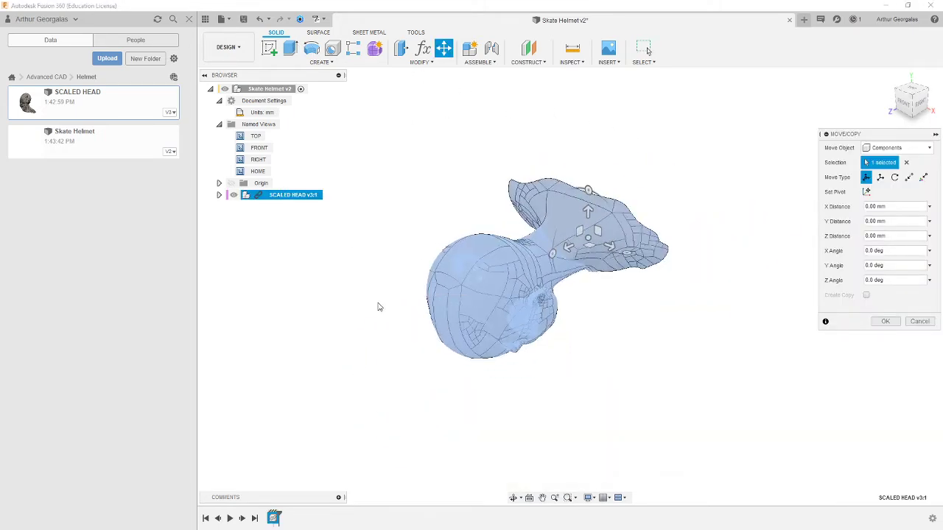
pyautogui.moveTo(552, 253); pyautogui.dragTo(542, 199)
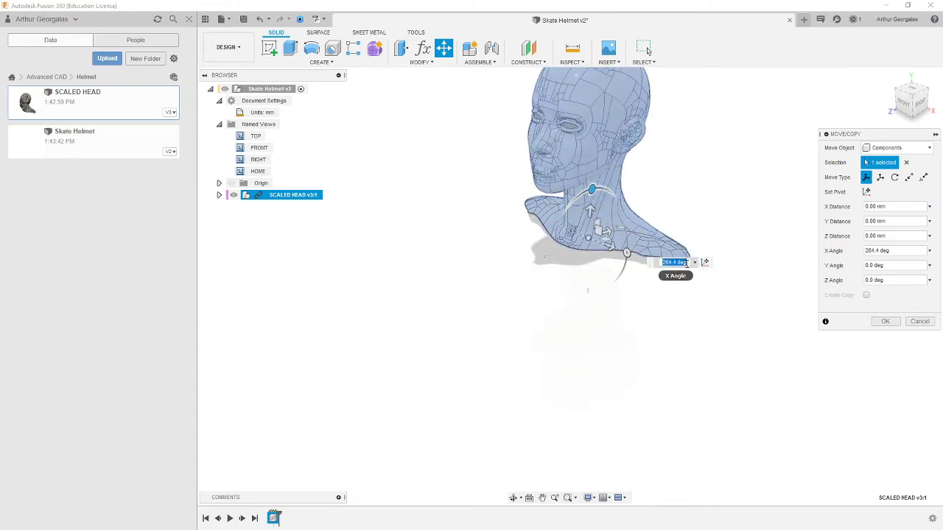
pyautogui.write('270')
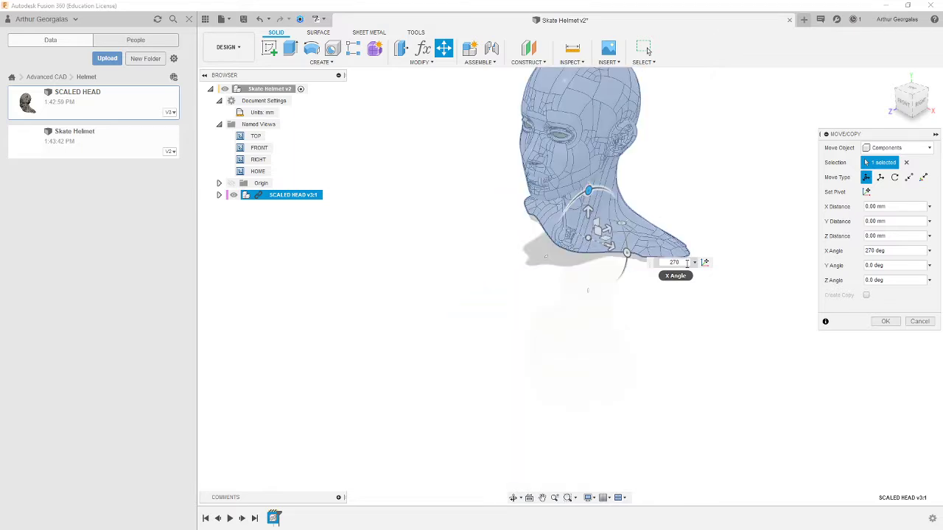
pyautogui.press('Return')
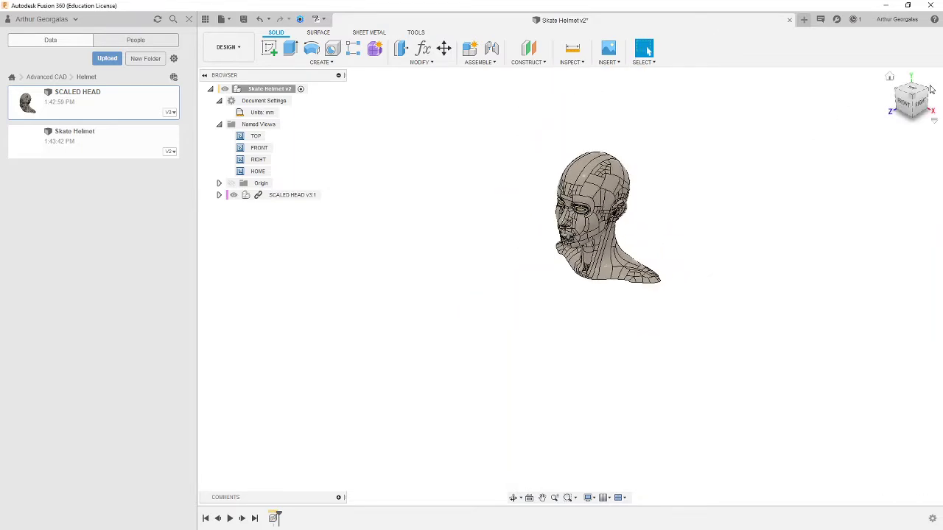
# Step: Make the SCALED HEAD component unselectable and test it with a selection window over the head from the front
pyautogui.click(909, 103)
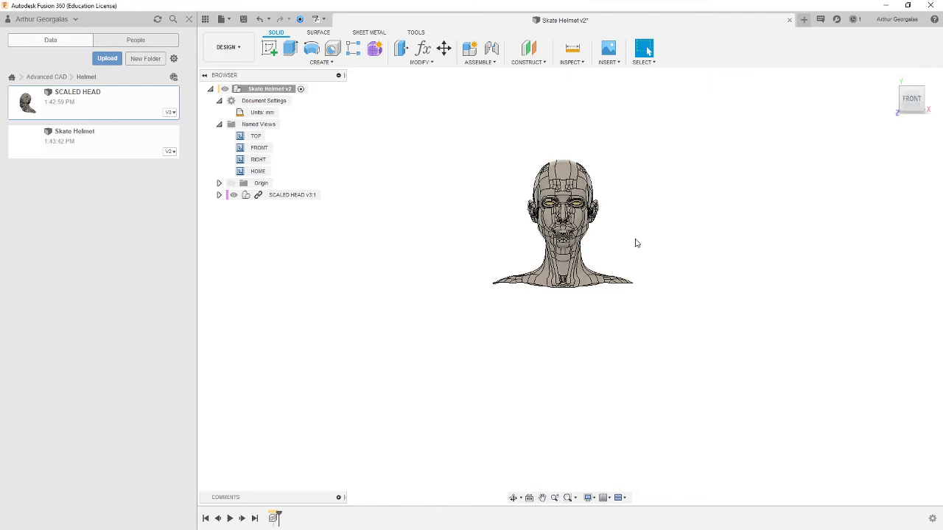
pyautogui.scroll(5, 577, 210)
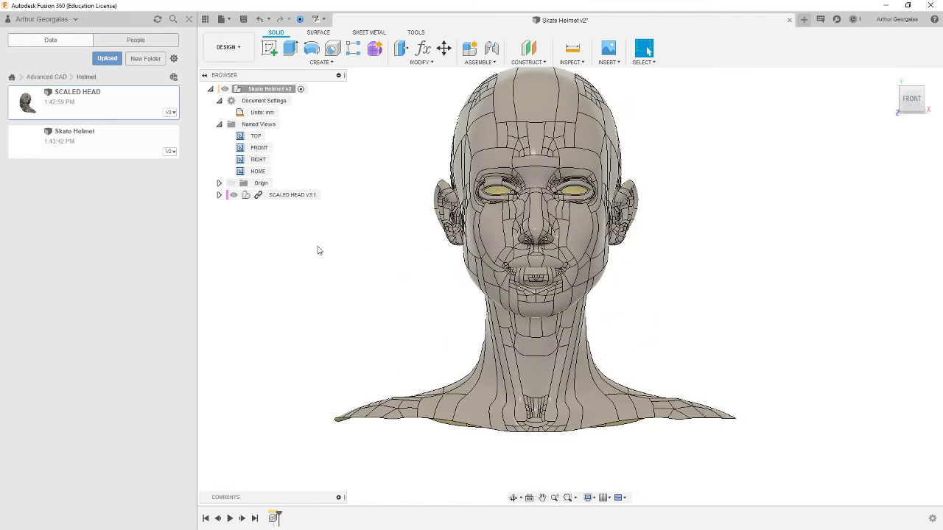
pyautogui.rightClick(280, 195)
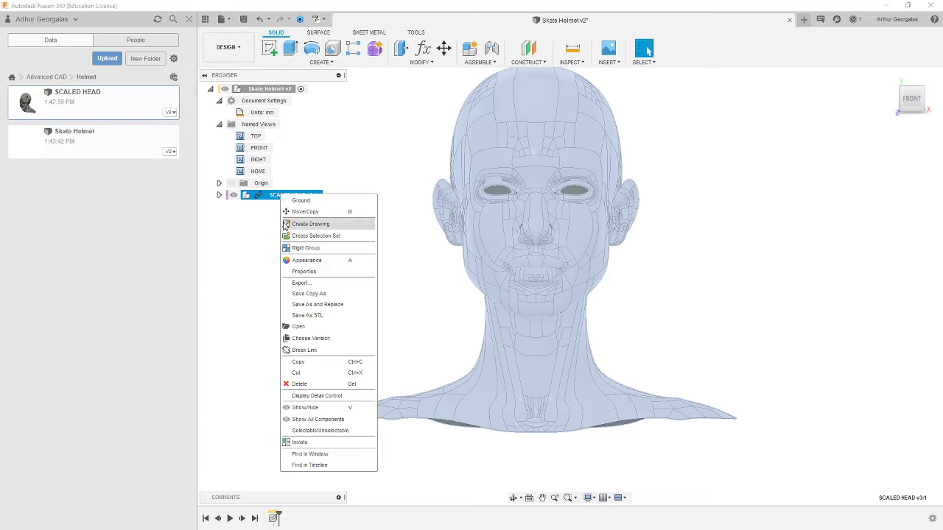
pyautogui.click(335, 431)
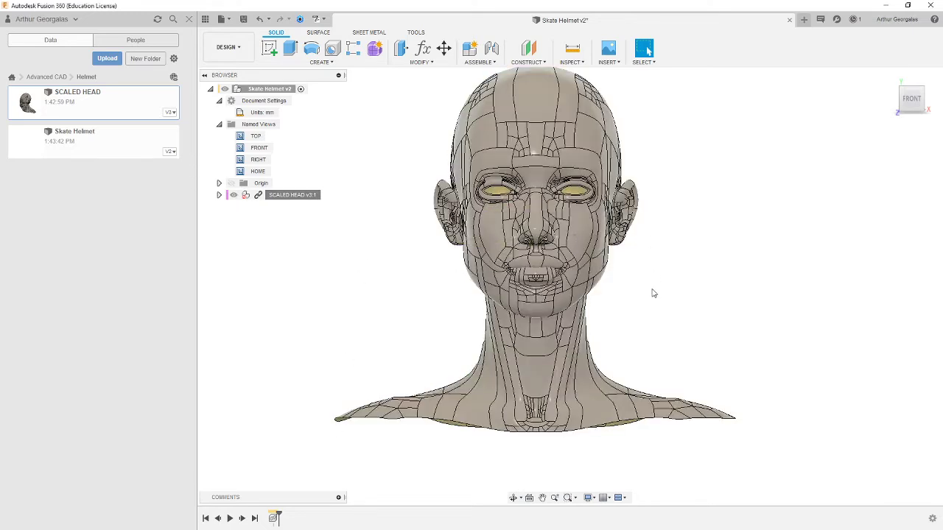
pyautogui.moveTo(768, 435)
pyautogui.mouseDown()
pyautogui.moveTo(656, 442)
pyautogui.moveTo(438, 141)
pyautogui.moveTo(409, 280)
pyautogui.mouseUp()
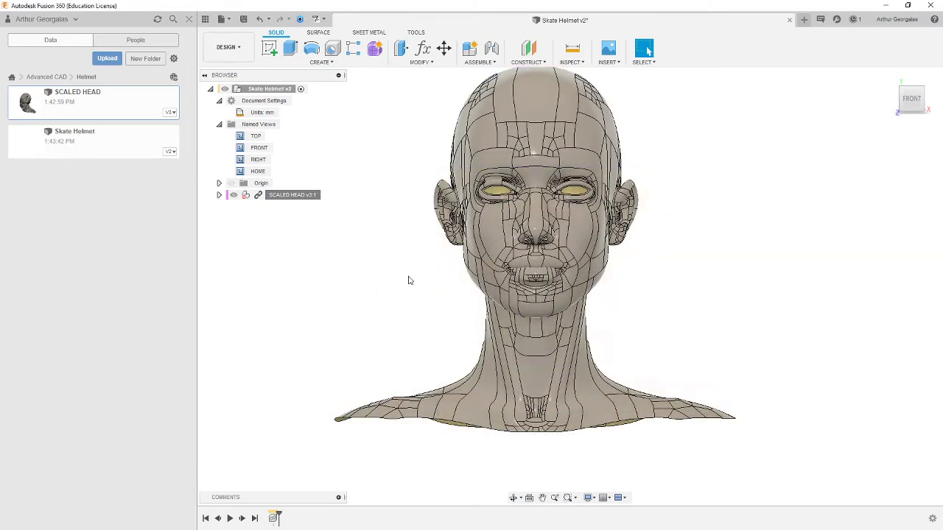
# Step: Show the design's origin planes and axes and check where they lie at the base of the neck
pyautogui.click(243, 185)
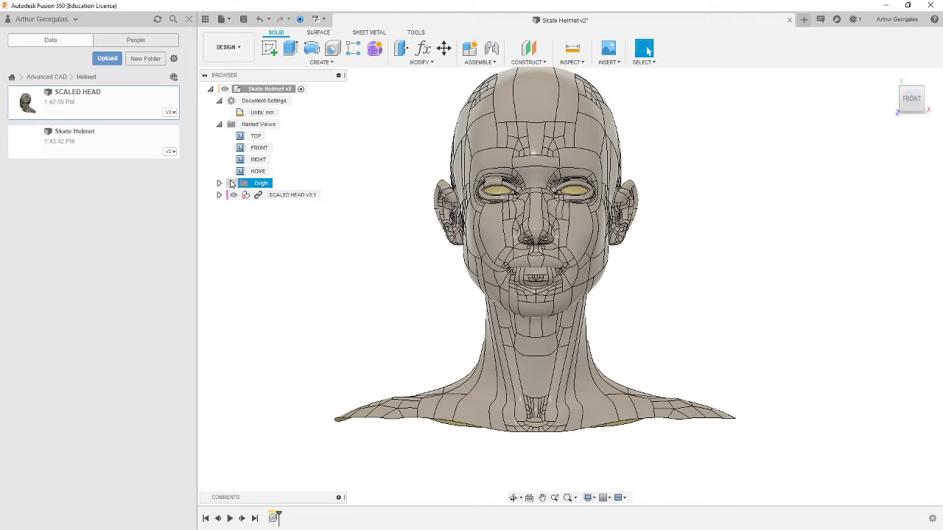
pyautogui.click(231, 183)
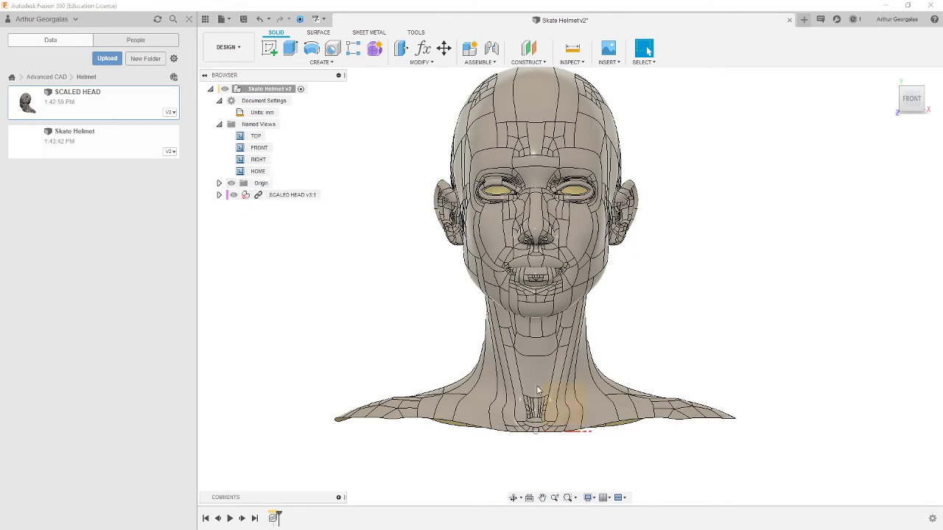
pyautogui.scroll(6, 536, 390)
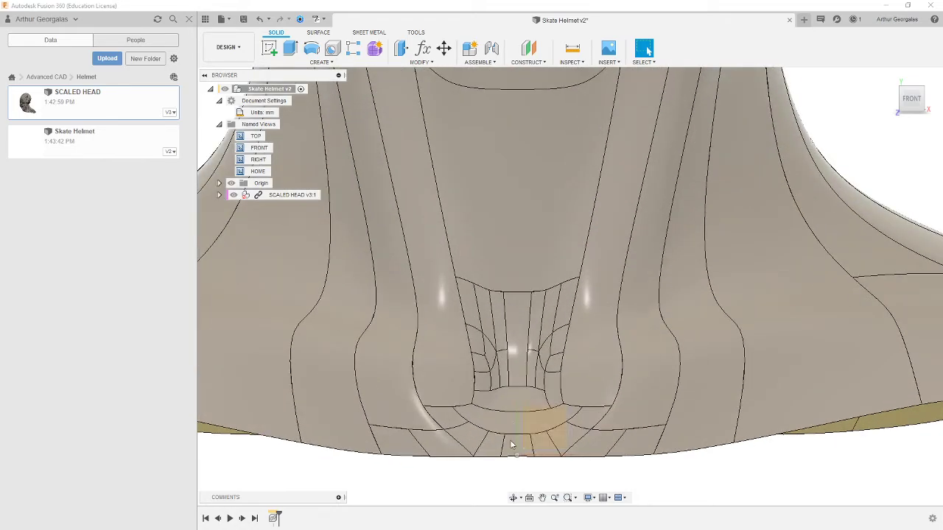
pyautogui.scroll(-10, 523, 371)
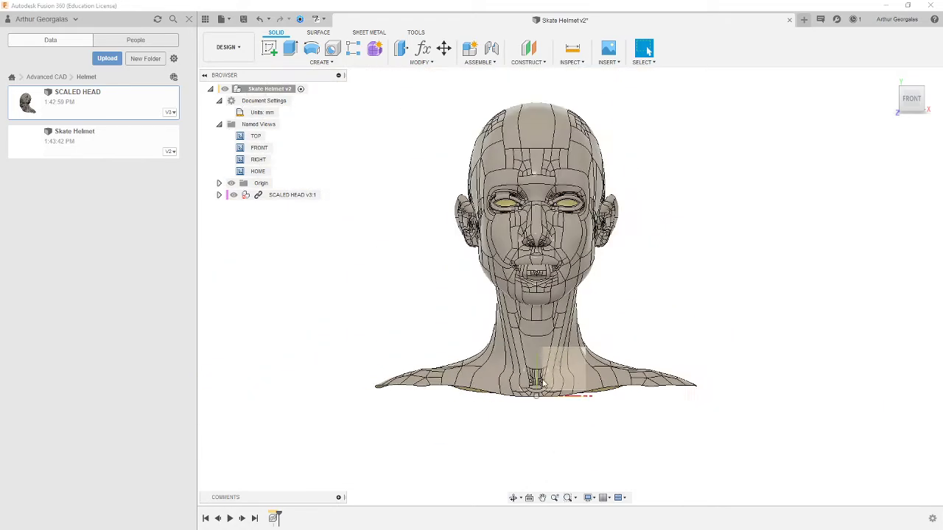
# Step: Create a new form to enter the sculpting environment with the head as reference
pyautogui.keyDown('shift'); pyautogui.moveTo(608, 139); pyautogui.dragTo(530, 162, button='middle'); pyautogui.keyUp('shift')
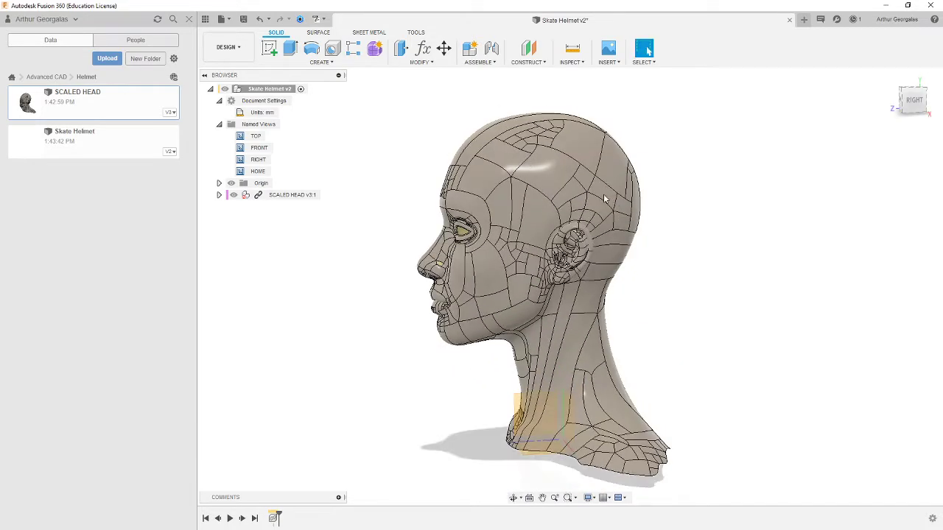
pyautogui.click(375, 49)
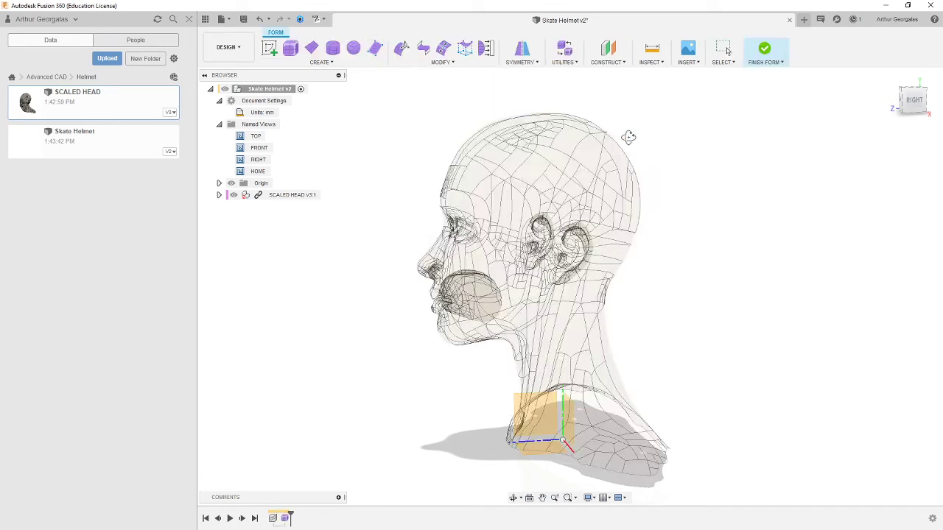
pyautogui.keyDown('shift'); pyautogui.moveTo(627, 134); pyautogui.dragTo(509, 157, button='middle'); pyautogui.keyUp('shift')
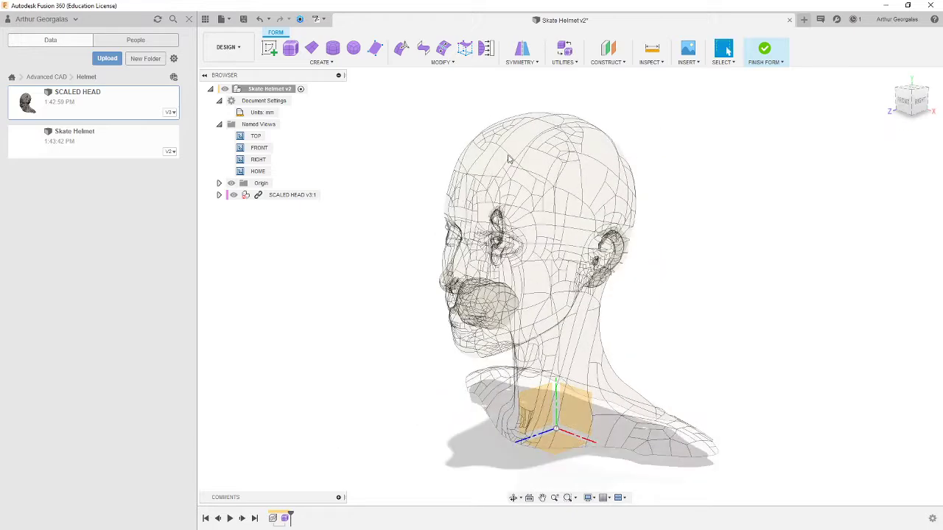
pyautogui.scroll(2, 545, 192)
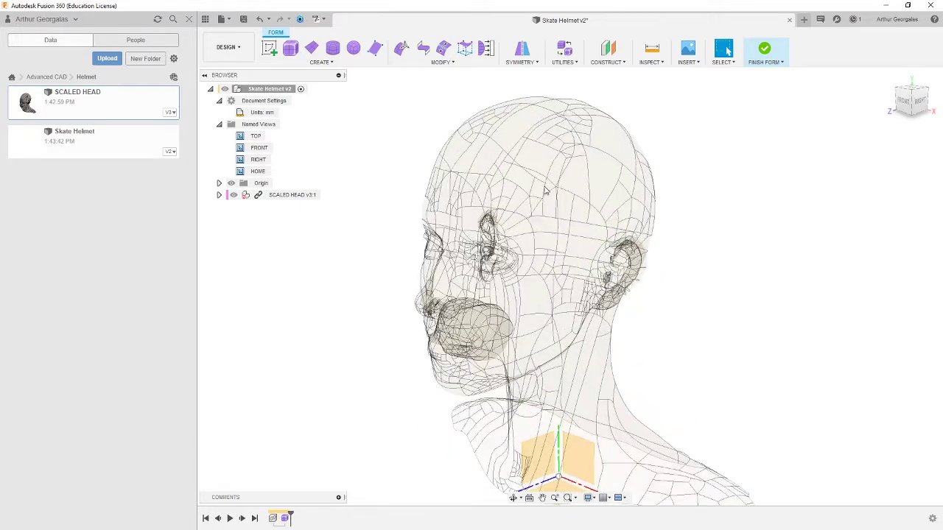
# Step: Try the Shaded visual style on the head, and return to Shaded with Visible Edges Only
pyautogui.click(588, 499)
pyautogui.moveTo(677, 446)
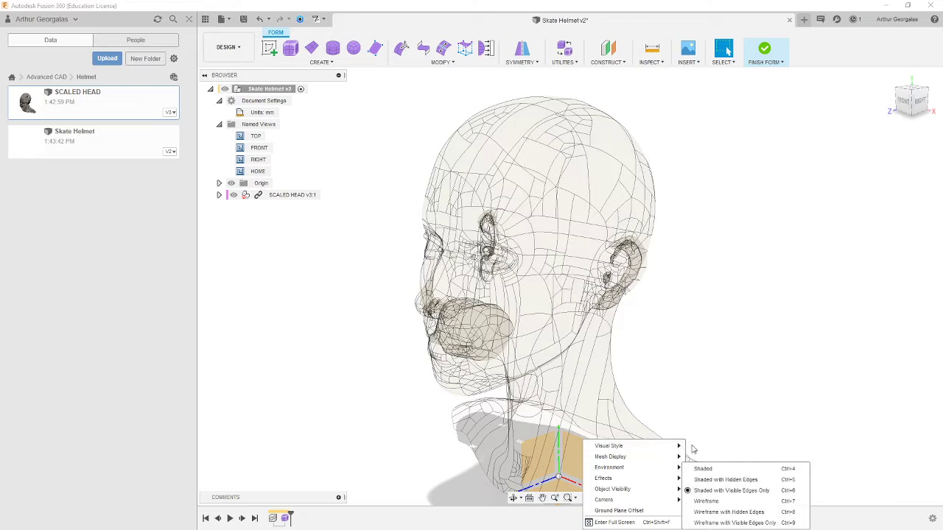
pyautogui.click(703, 469)
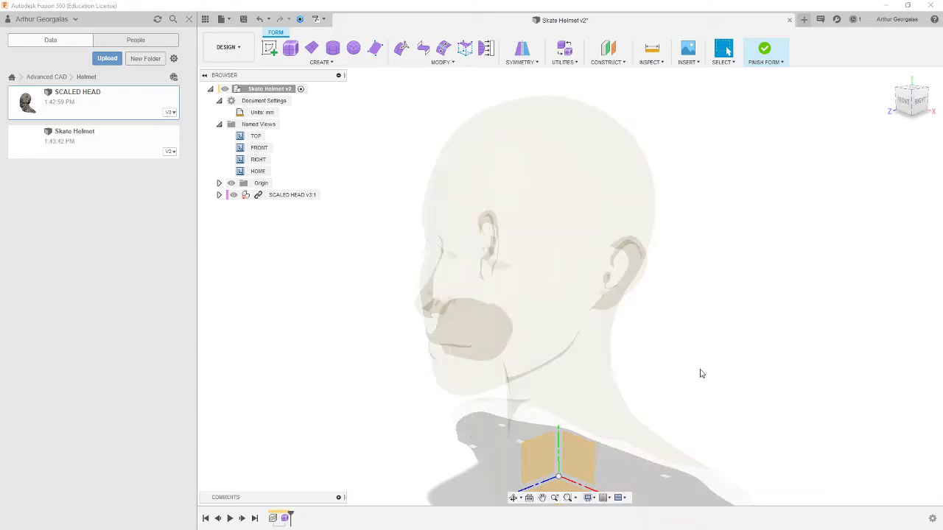
pyautogui.keyDown('shift'); pyautogui.moveTo(584, 301); pyautogui.dragTo(655, 319, button='middle'); pyautogui.keyUp('shift')
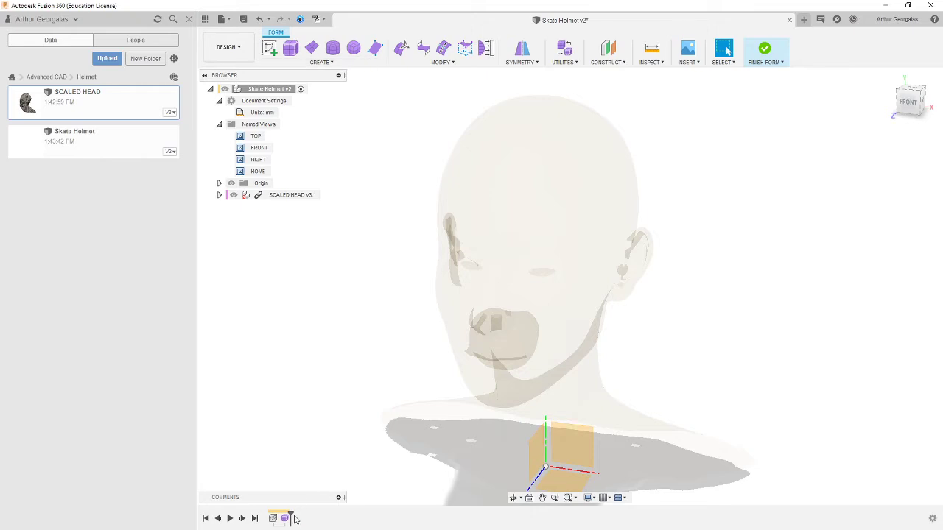
pyautogui.click(587, 498)
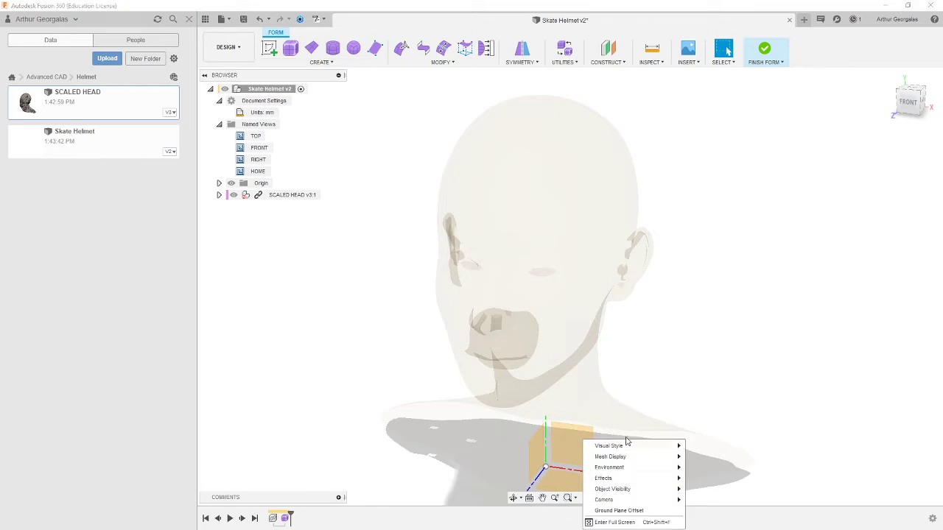
pyautogui.moveTo(631, 450)
pyautogui.moveTo(659, 446)
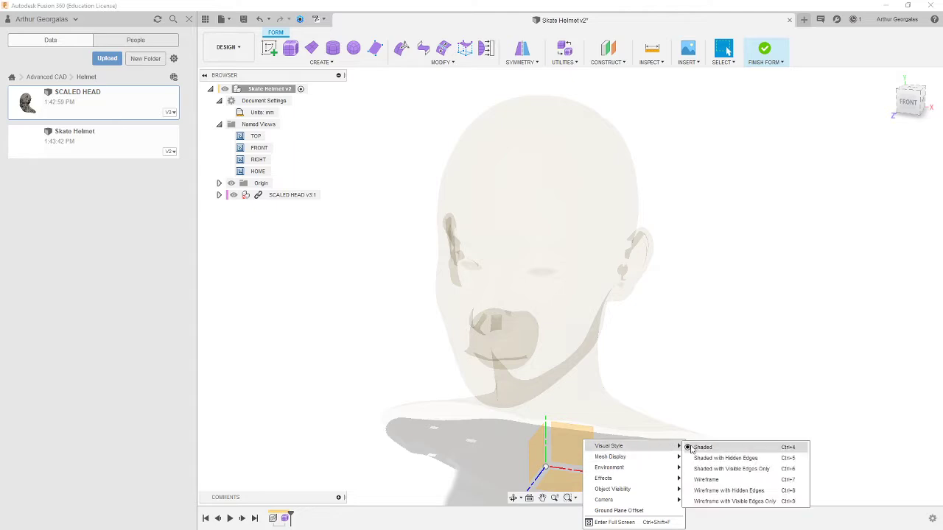
pyautogui.click(747, 469)
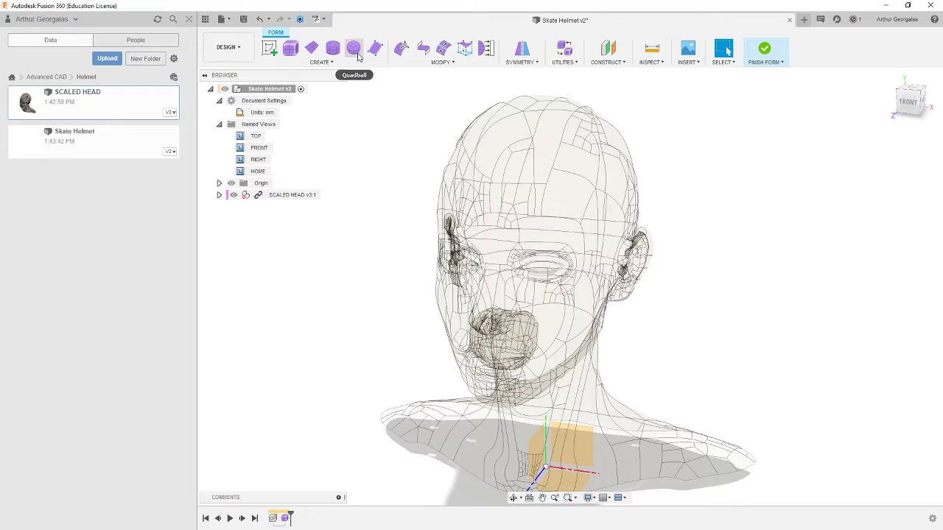
# Step: Create a quadball on the vertical YZ origin plane, centred in the skull, with a diameter of about 217 mm
pyautogui.click(354, 48)
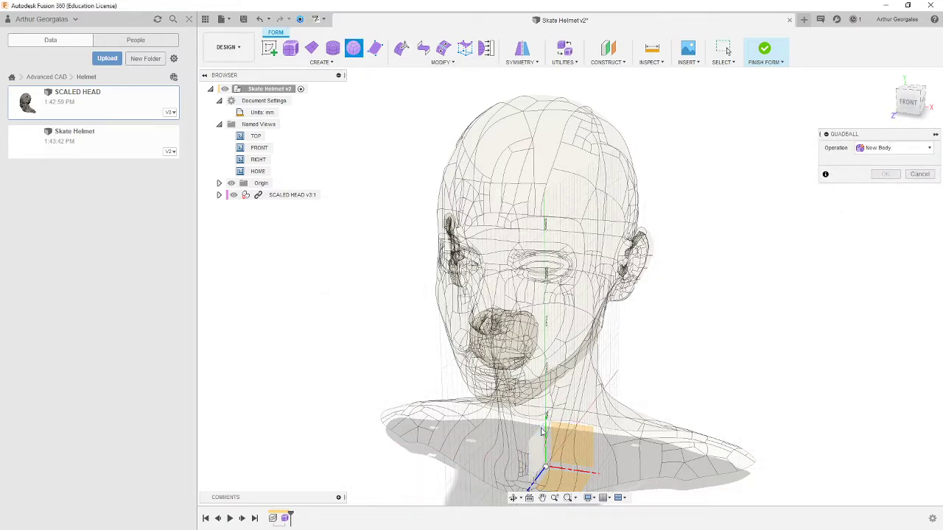
pyautogui.click(540, 451)
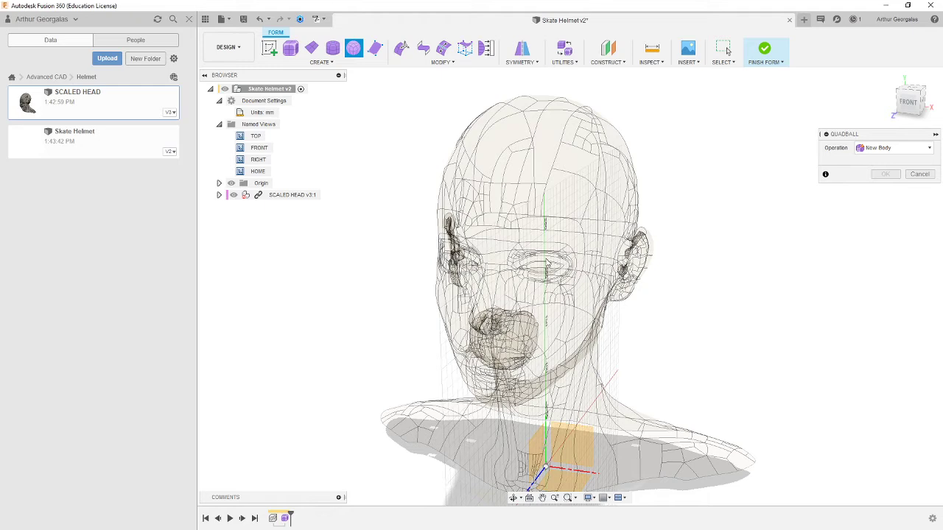
pyautogui.click(536, 197)
pyautogui.keyDown('shift'); pyautogui.moveTo(613, 173); pyautogui.dragTo(536, 163, button='middle'); pyautogui.keyUp('shift')
pyautogui.moveTo(587, 191); pyautogui.dragTo(659, 190)
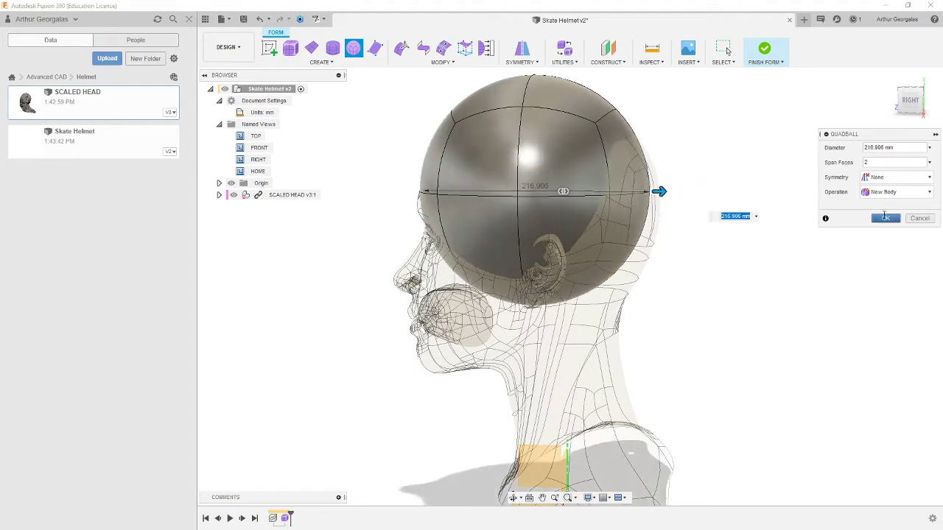
pyautogui.keyDown('shift'); pyautogui.moveTo(711, 277); pyautogui.dragTo(787, 291, button='middle'); pyautogui.keyUp('shift')
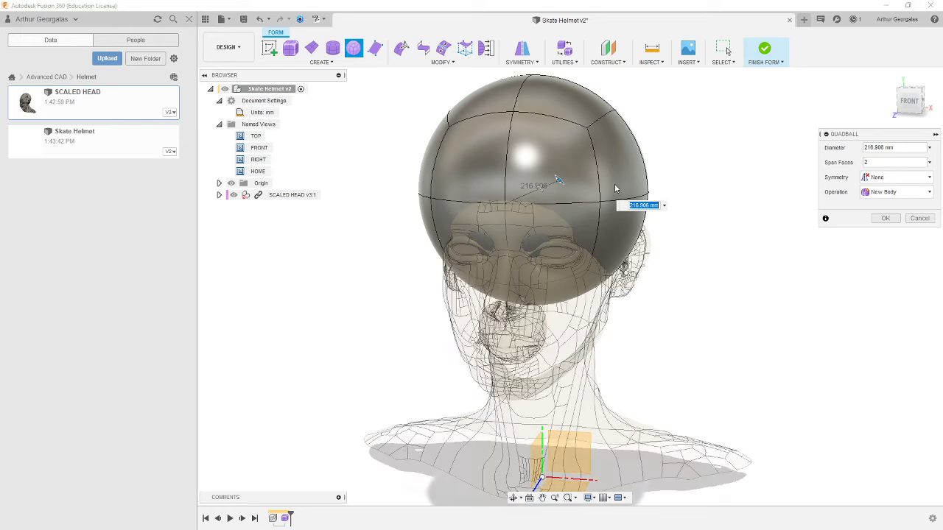
# Step: Set the quadball's symmetry to Mirror and try its length and width symmetry options
pyautogui.click(896, 177)
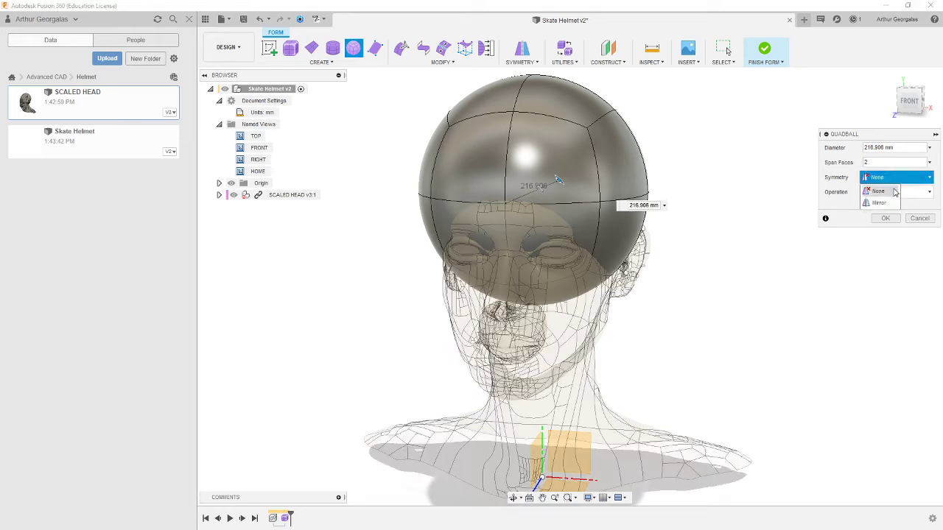
pyautogui.click(881, 203)
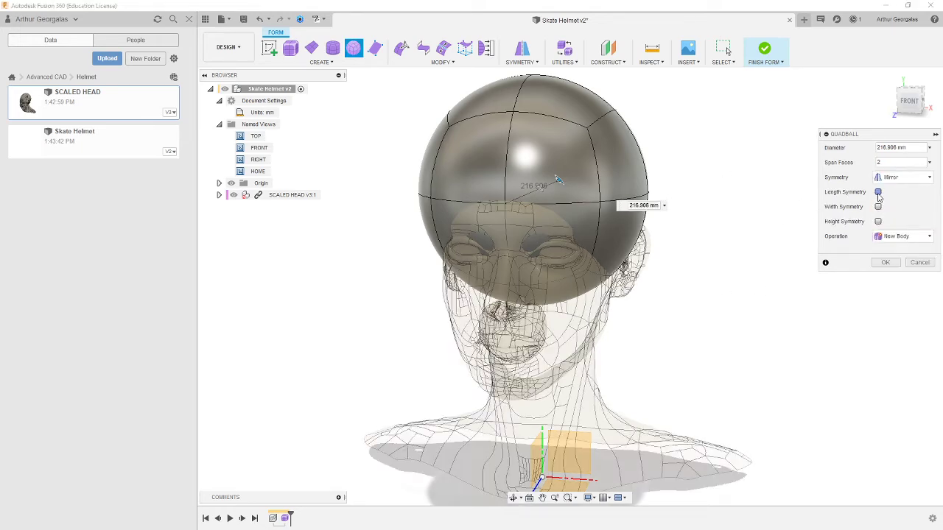
pyautogui.click(878, 192)
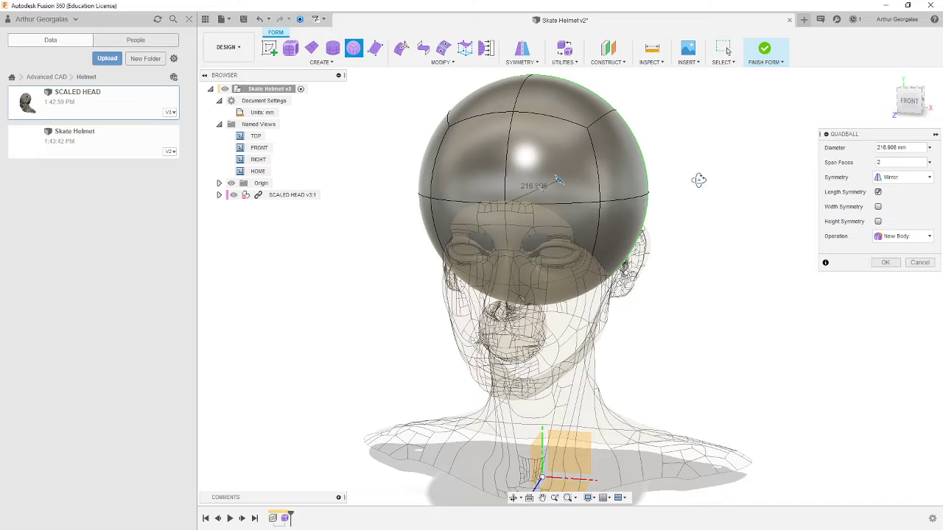
pyautogui.keyDown('shift'); pyautogui.moveTo(699, 179); pyautogui.dragTo(570, 235, button='middle'); pyautogui.keyUp('shift')
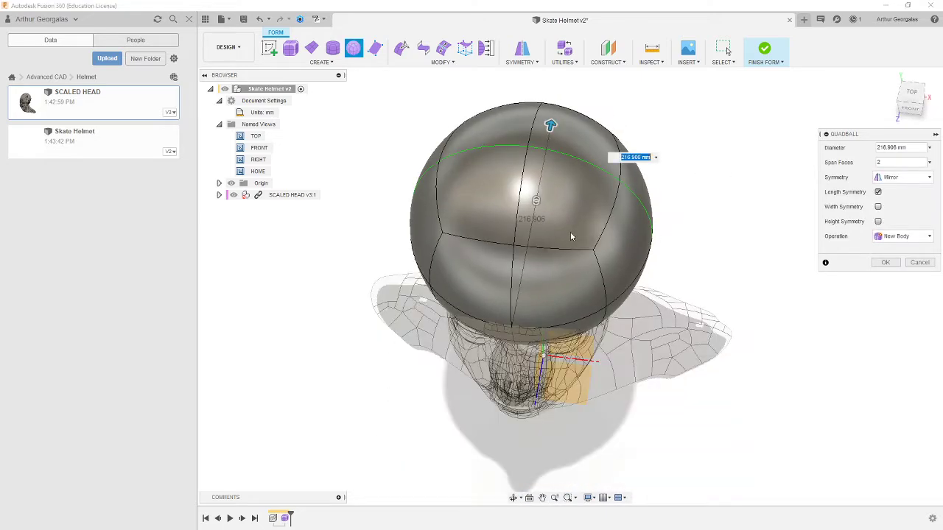
pyautogui.click(878, 207)
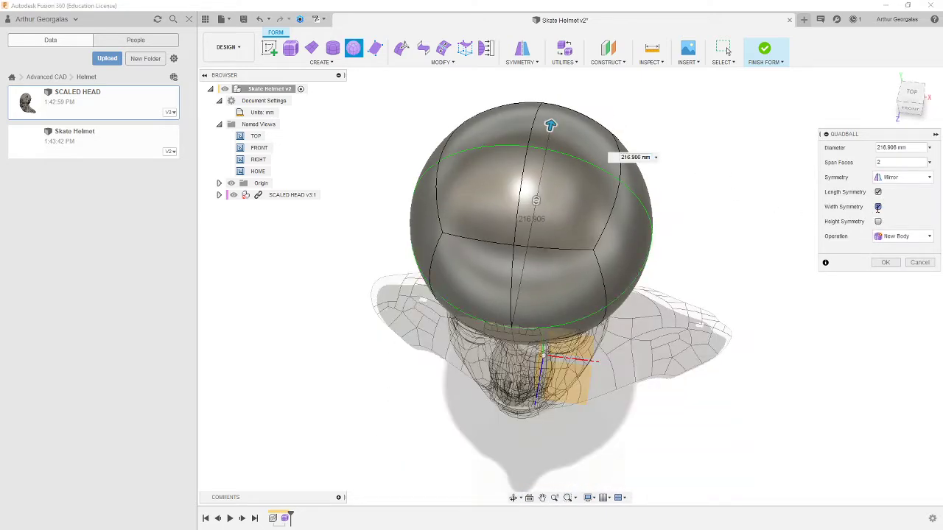
pyautogui.click(878, 207)
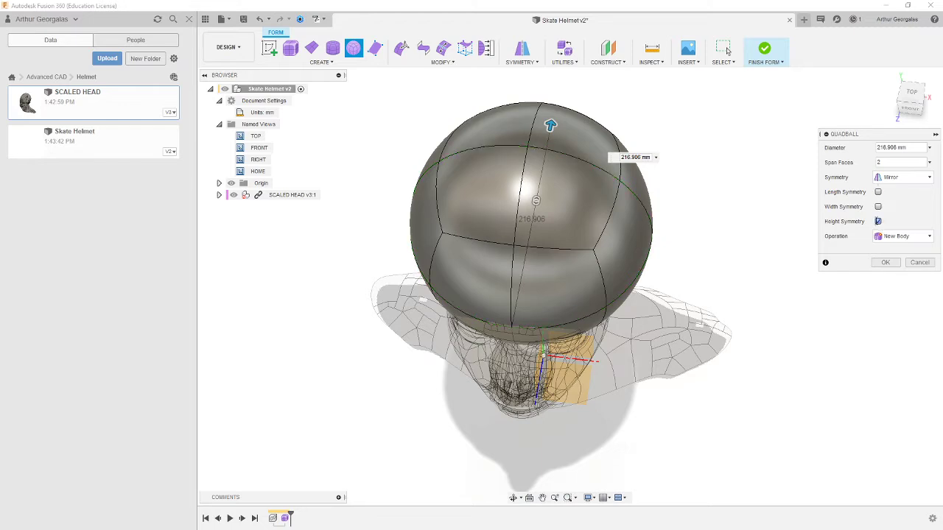
# Step: Enable only height symmetry so the mirror plane runs through the middle of the face, and create the quadball
pyautogui.click(877, 221)
pyautogui.keyDown('shift'); pyautogui.moveTo(688, 273); pyautogui.dragTo(623, 227, button='middle'); pyautogui.keyUp('shift')
pyautogui.keyDown('shift'); pyautogui.moveTo(562, 200); pyautogui.dragTo(656, 225, button='middle'); pyautogui.keyUp('shift')
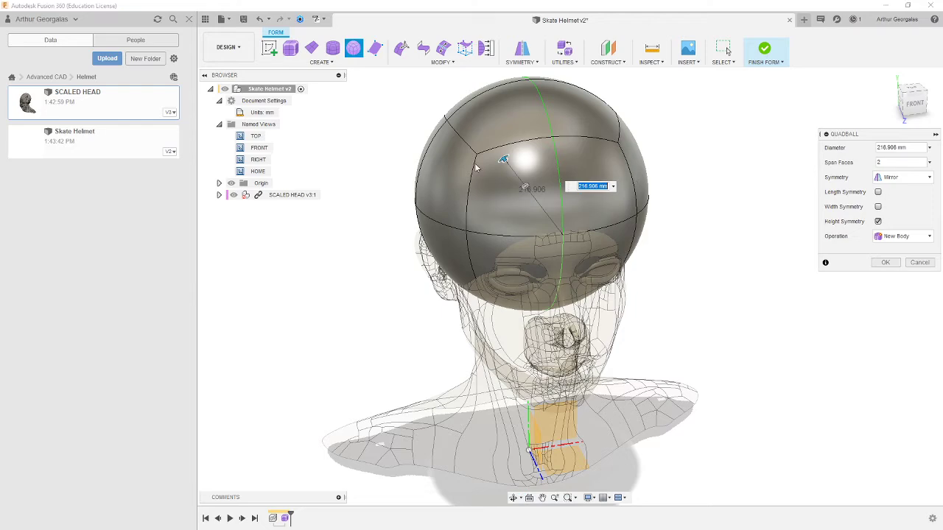
pyautogui.click(887, 263)
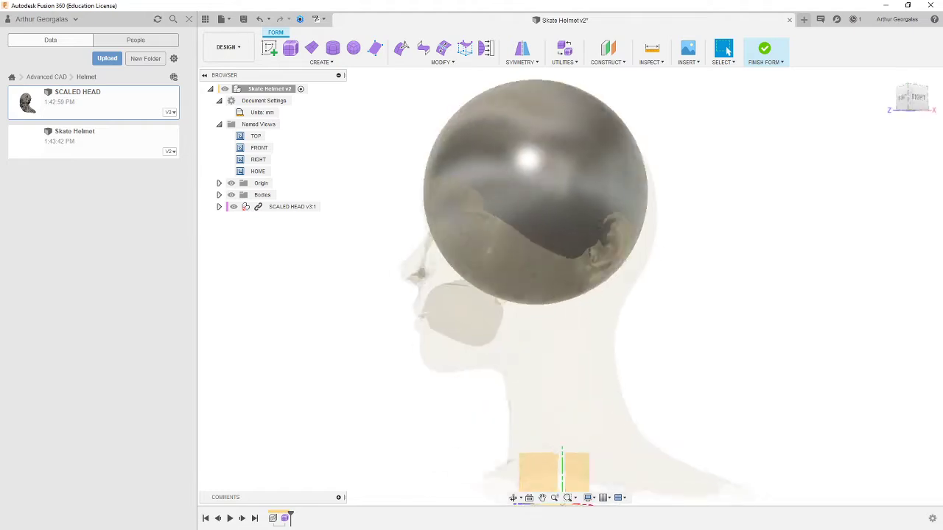
# Step: Use Edit Form on the whole quadball to scale it by 1.133 in the side-view plane, enlarging its height and depth
pyautogui.keyDown('shift'); pyautogui.moveTo(626, 154); pyautogui.dragTo(573, 144, button='middle'); pyautogui.keyUp('shift')
pyautogui.doubleClick(574, 148)
pyautogui.rightClick(575, 149)
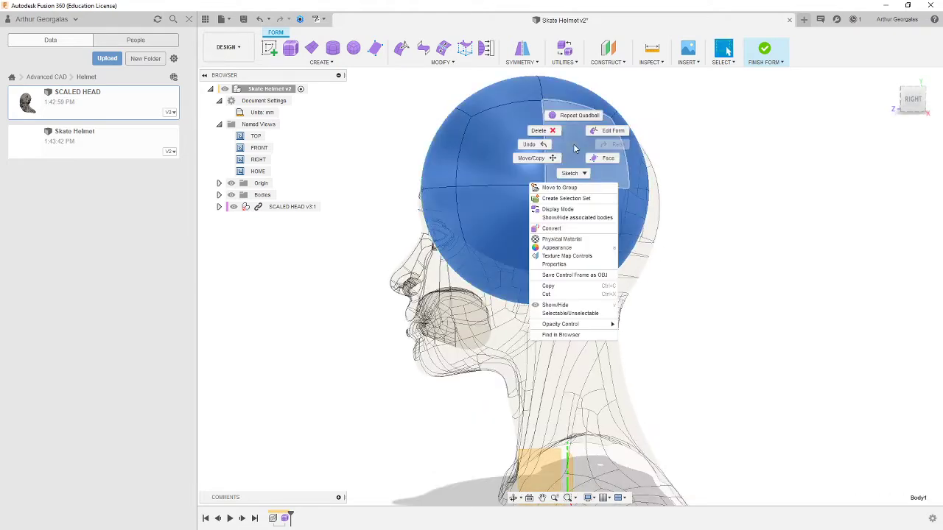
pyautogui.click(612, 131)
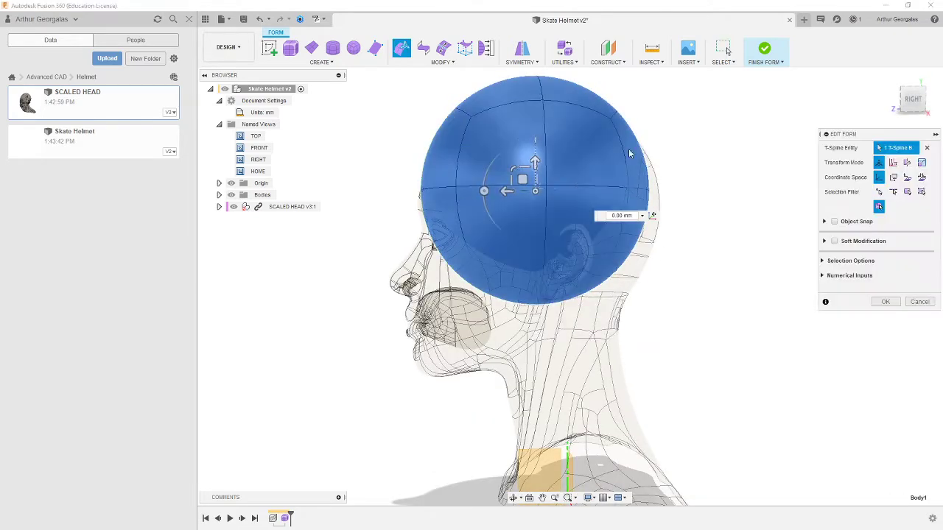
pyautogui.click(917, 101)
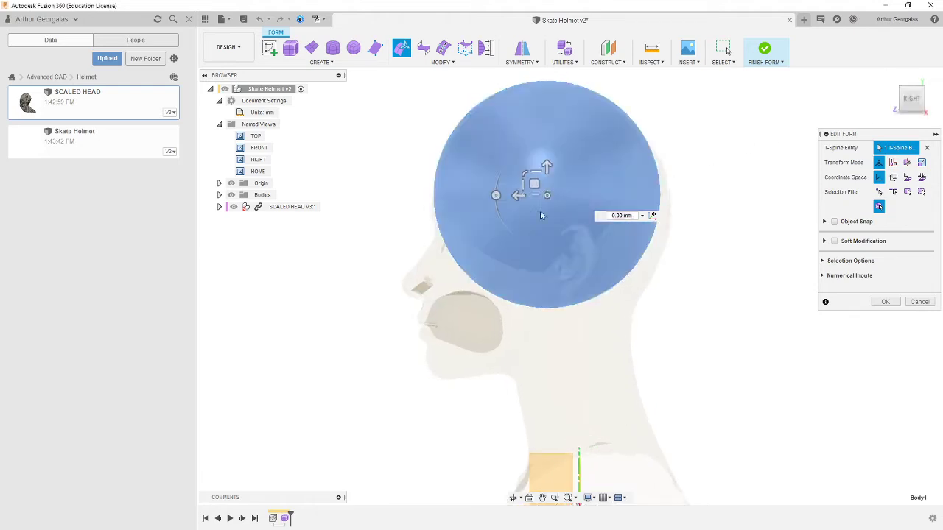
pyautogui.moveTo(529, 174)
pyautogui.mouseDown()
pyautogui.moveTo(560, 210)
pyautogui.moveTo(532, 184)
pyautogui.mouseUp()
pyautogui.write('1.133')
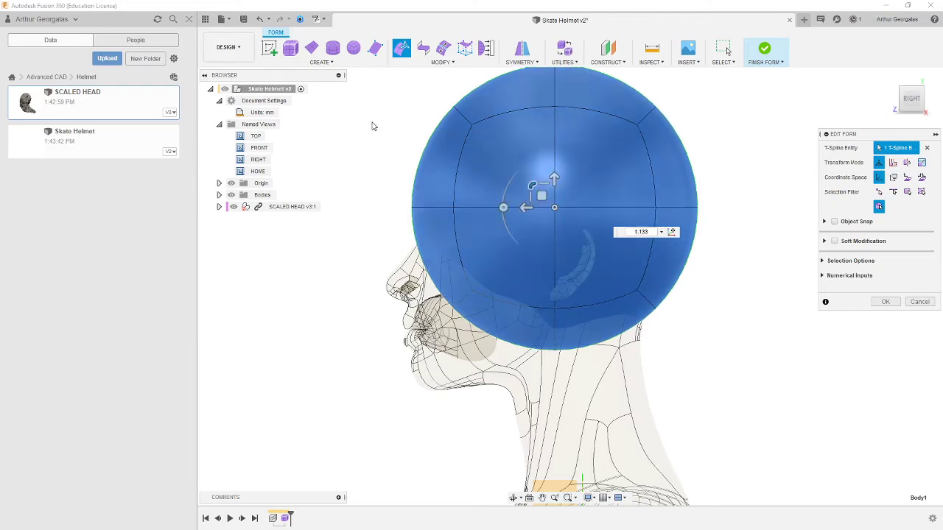
pyautogui.press('Return')
pyautogui.keyDown('shift'); pyautogui.moveTo(452, 143); pyautogui.dragTo(501, 144, button='middle'); pyautogui.keyUp('shift')
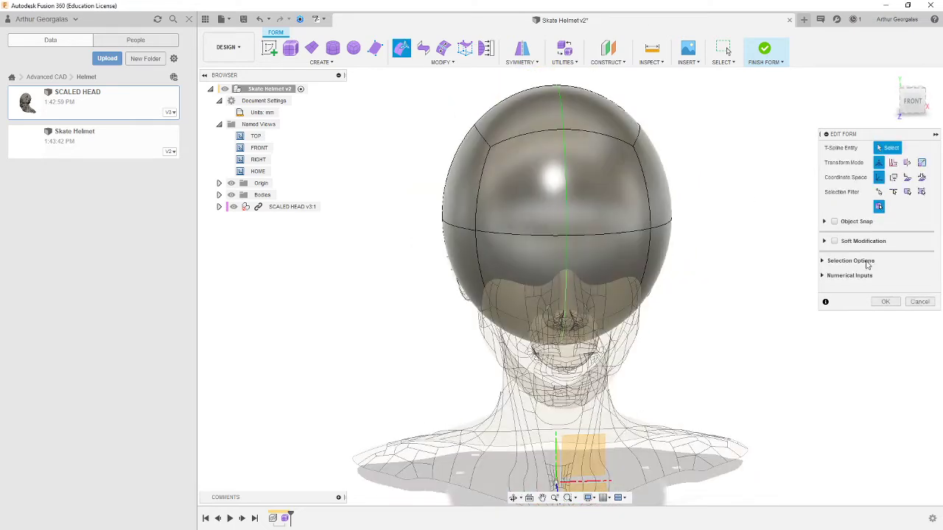
pyautogui.click(880, 301)
# Step: Set the opacity of the quadball body to 60% so the head can be seen inside it
pyautogui.keyDown('shift'); pyautogui.moveTo(663, 200); pyautogui.dragTo(571, 232, button='middle'); pyautogui.keyUp('shift')
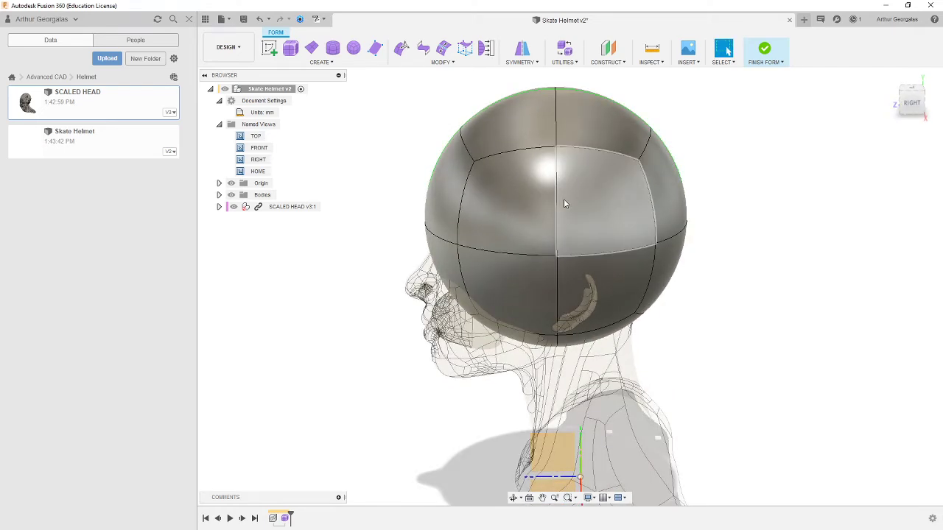
pyautogui.doubleClick(510, 213)
pyautogui.rightClick(510, 212)
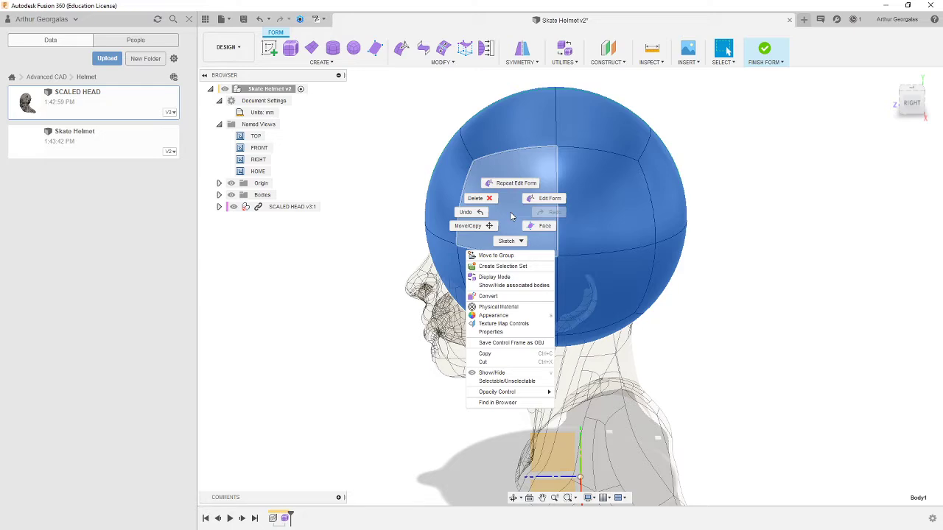
pyautogui.moveTo(543, 392)
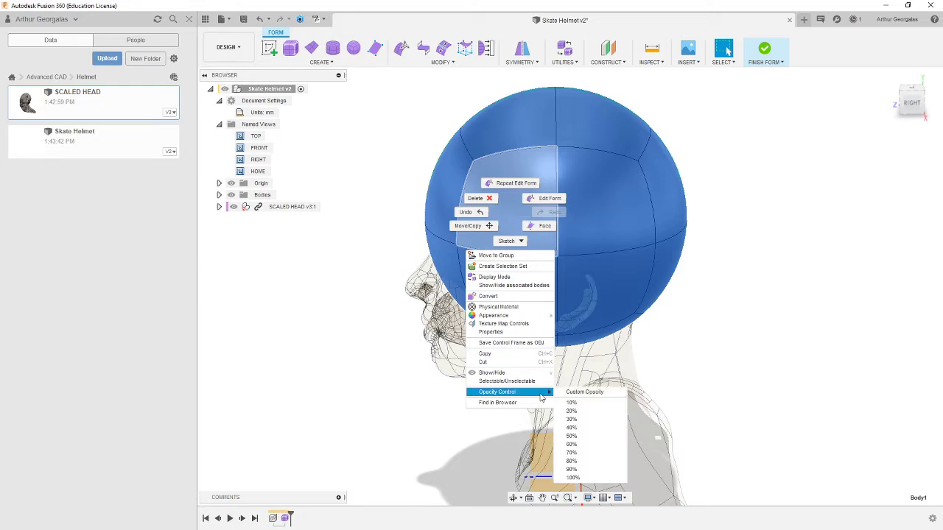
pyautogui.click(603, 446)
pyautogui.click(721, 302)
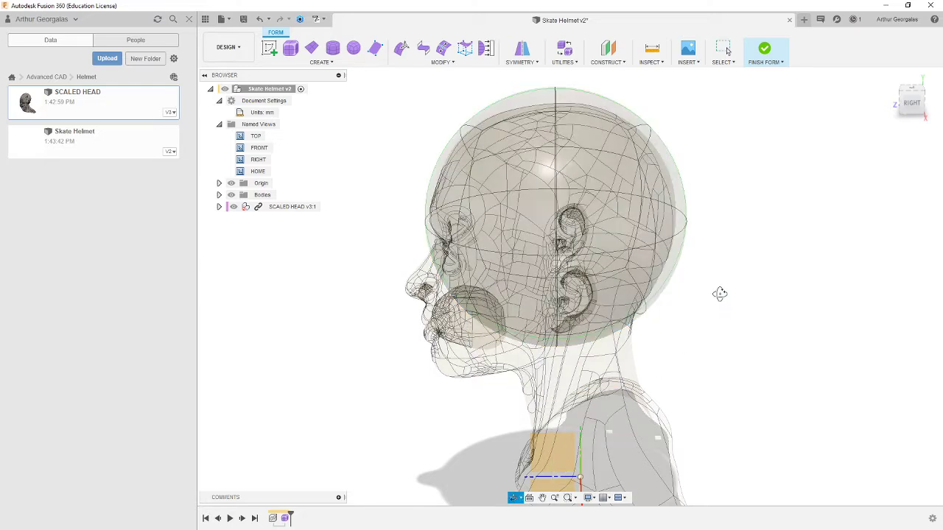
# Step: In the right side view, use Edit Form with the vertex filter to lower the top centre vertex by about 16 mm
pyautogui.moveTo(720, 294)
pyautogui.keyDown('shift'); pyautogui.mouseDown(button='middle')
pyautogui.moveTo(717, 280)
pyautogui.moveTo(713, 288)
pyautogui.mouseUp(button='middle'); pyautogui.keyUp('shift')
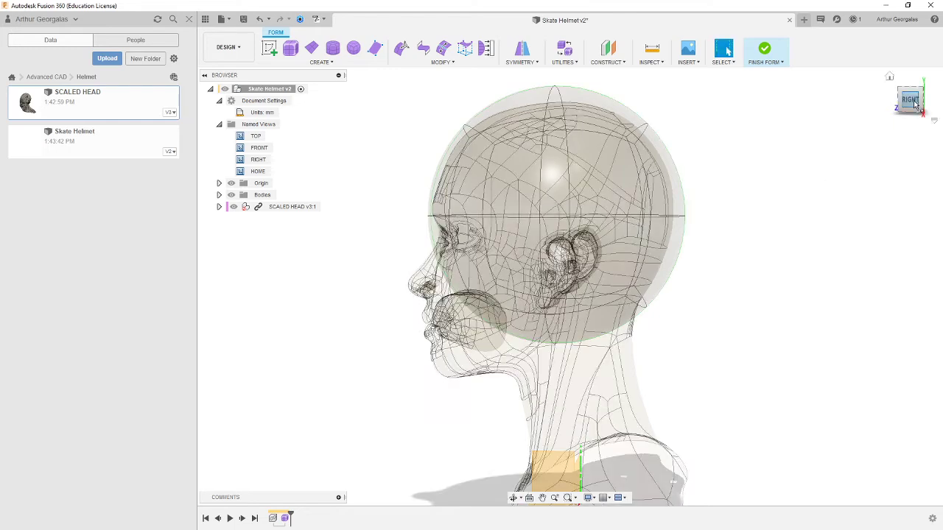
pyautogui.click(911, 101)
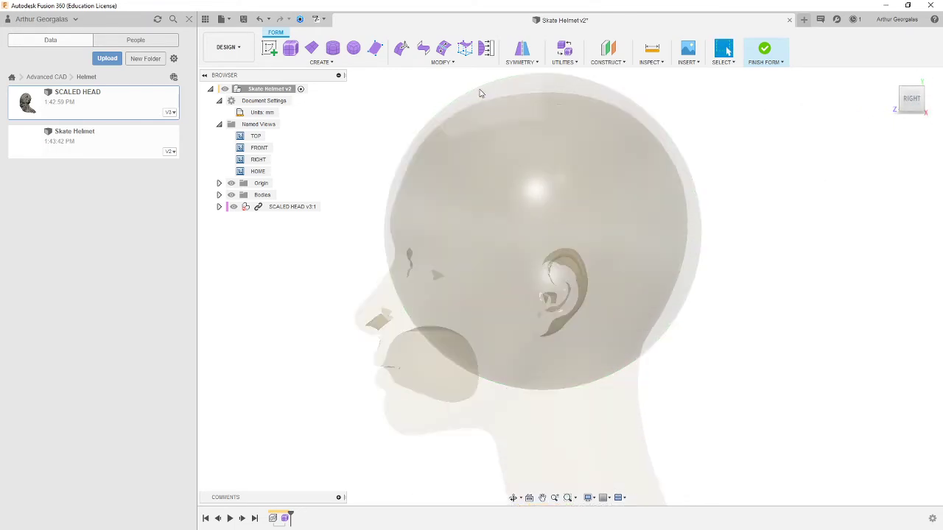
pyautogui.scroll(2, 465, 89)
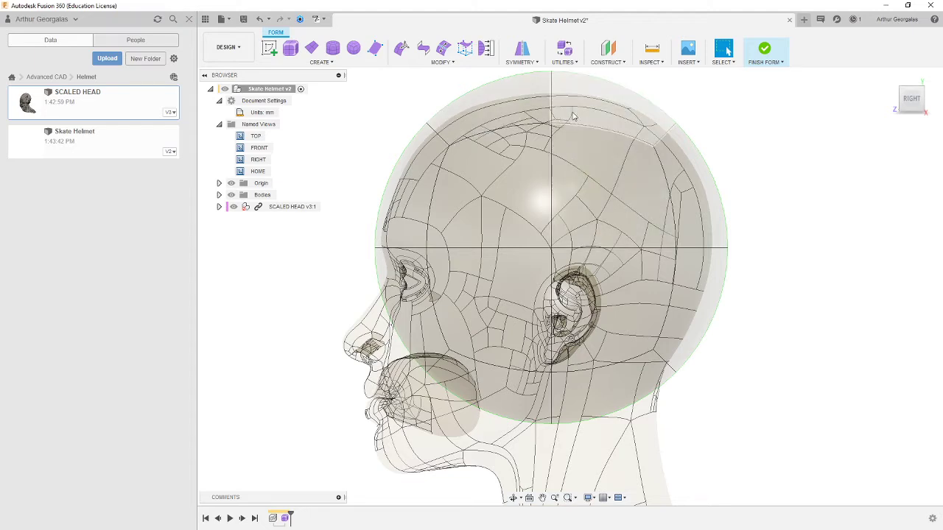
pyautogui.moveTo(579, 115); pyautogui.dragTo(586, 137, button='middle')
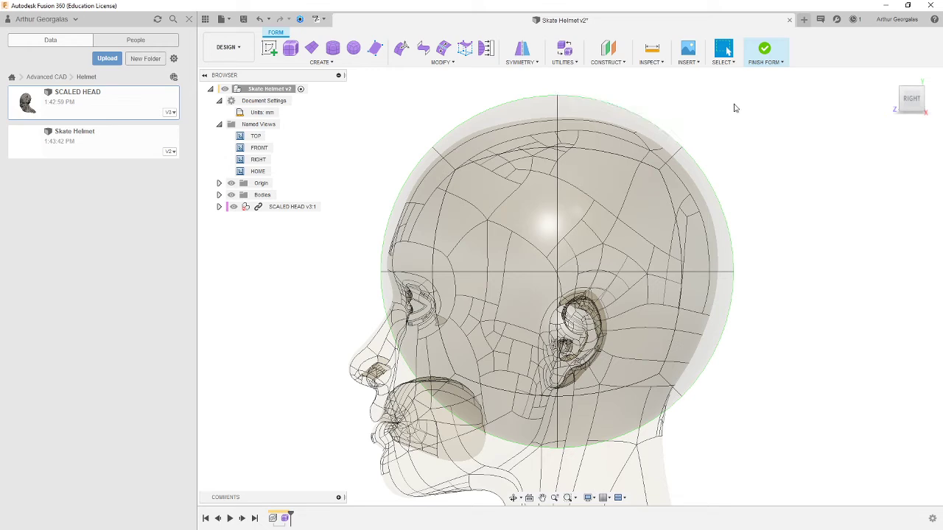
pyautogui.click(402, 49)
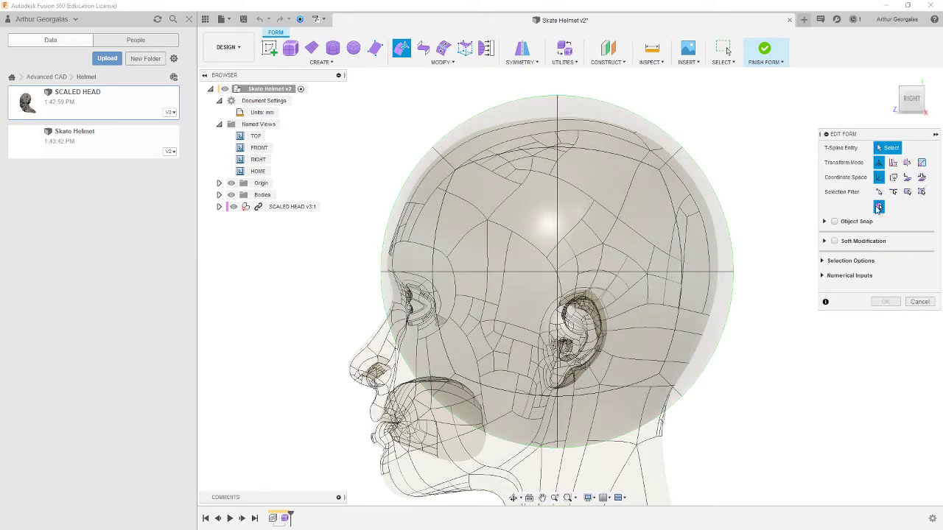
pyautogui.click(922, 192)
pyautogui.click(556, 98)
pyautogui.scroll(-2, 549, 266)
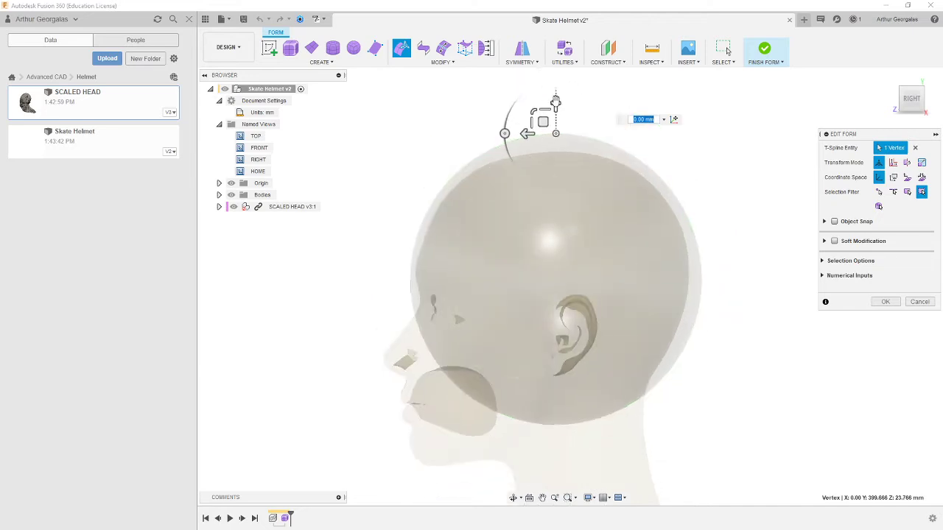
pyautogui.moveTo(557, 111); pyautogui.dragTo(555, 123)
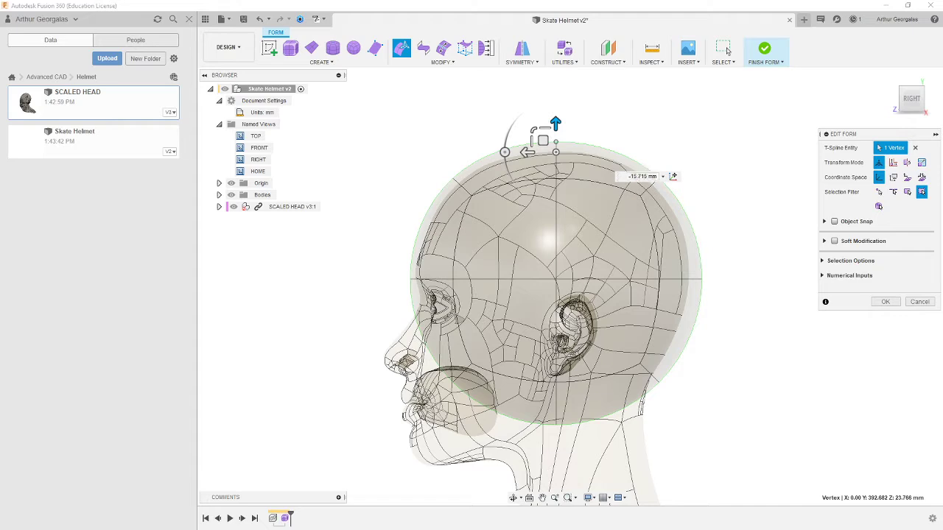
# Step: Pull the lower rear vertex about 30 mm backward and the front centre vertex about 12 mm forward
pyautogui.click(658, 383)
pyautogui.moveTo(628, 383); pyautogui.dragTo(664, 382)
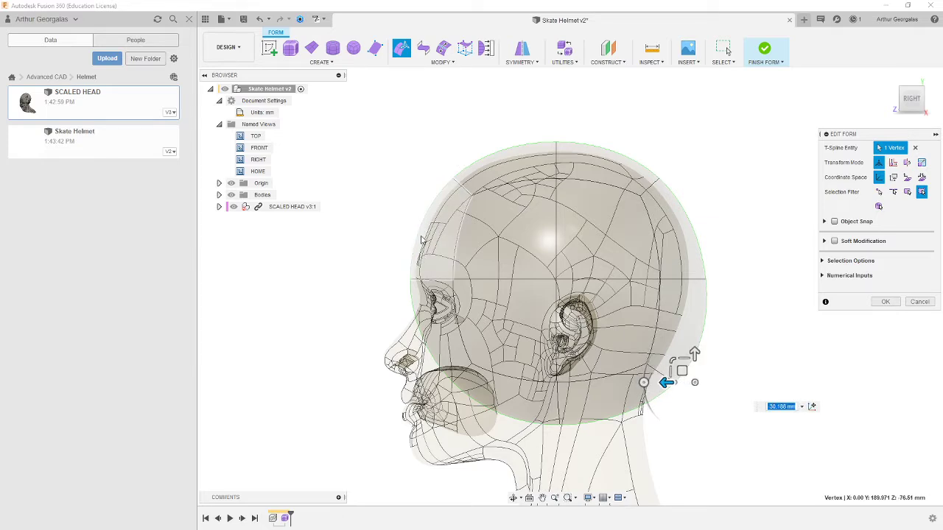
pyautogui.click(409, 280)
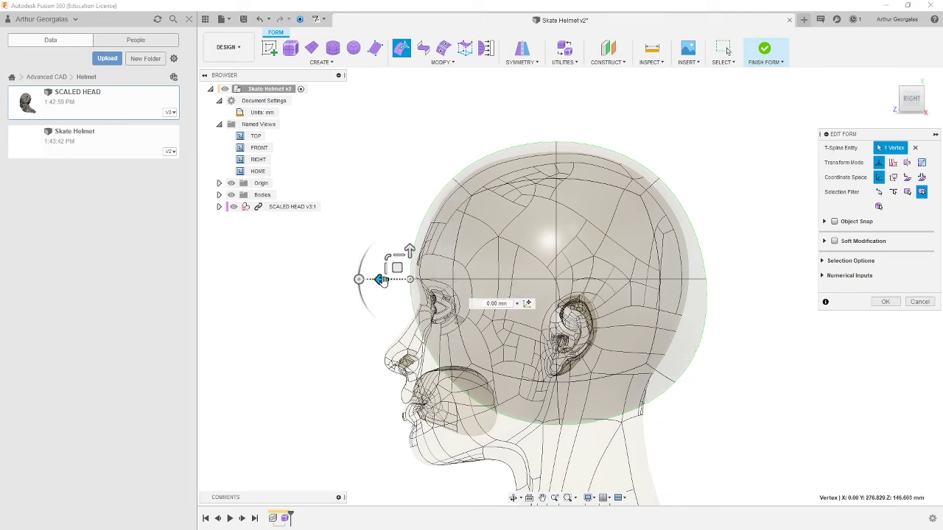
pyautogui.moveTo(382, 281); pyautogui.dragTo(368, 281)
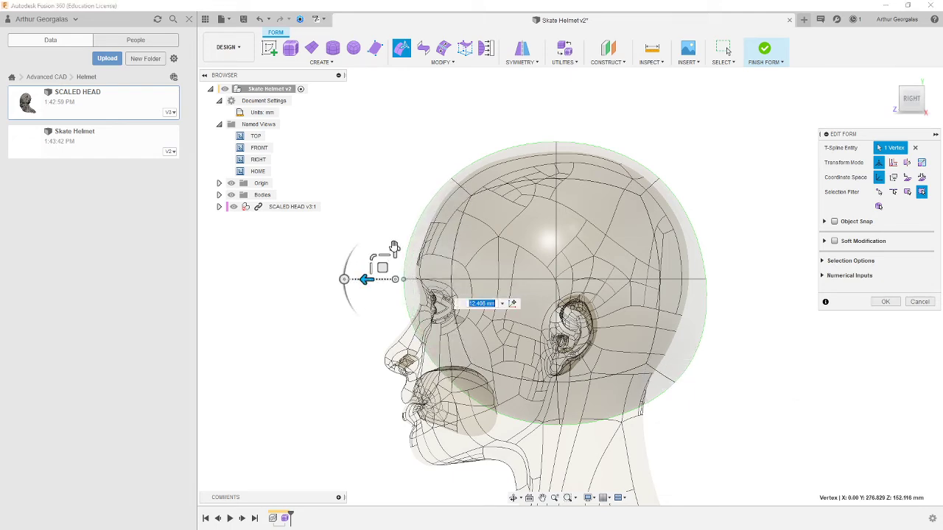
# Step: In the front view, move the upper side vertex about 6.6 mm outward and 4.5 mm up, and the mid-side vertex about 16 mm inward
pyautogui.click(897, 103)
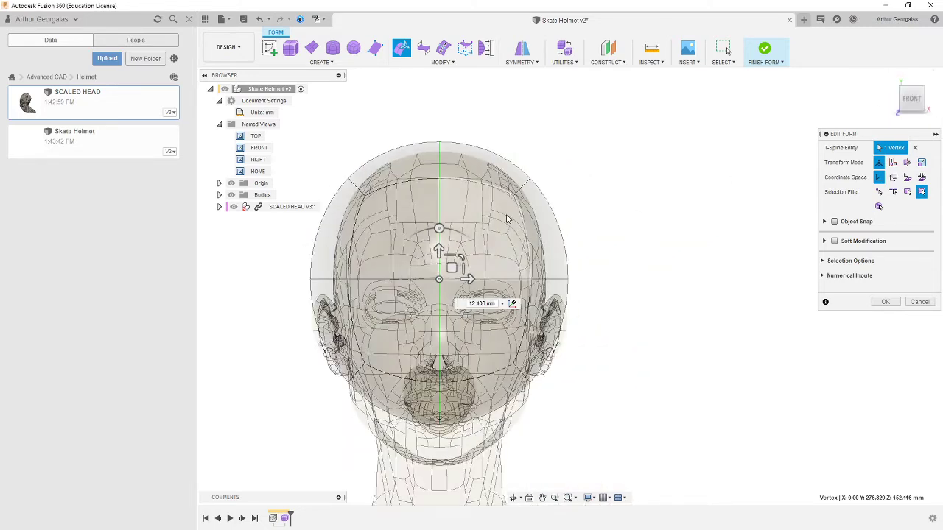
pyautogui.click(529, 179)
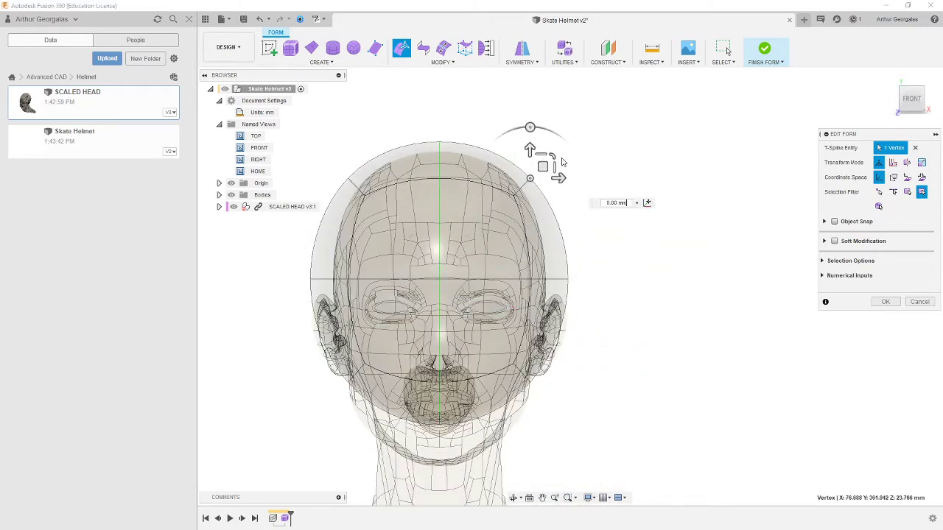
pyautogui.moveTo(543, 167); pyautogui.dragTo(550, 161)
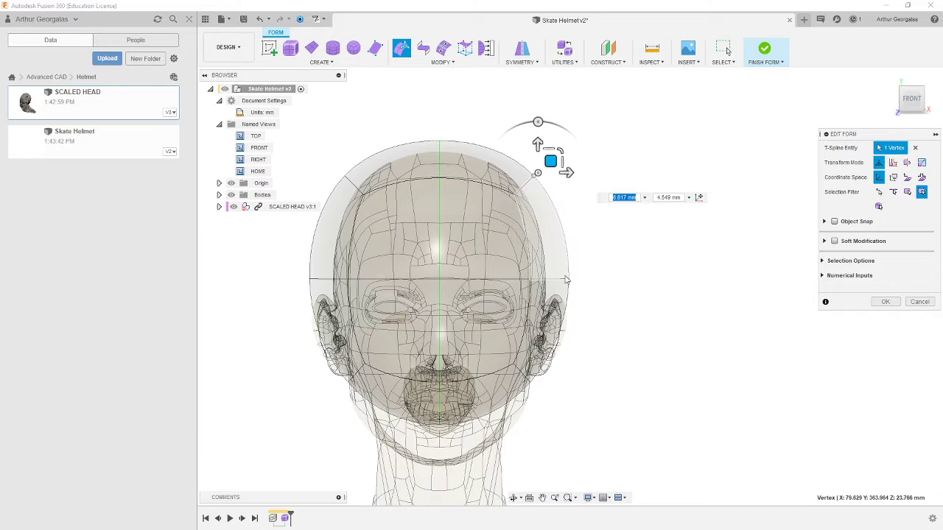
pyautogui.click(568, 277)
pyautogui.moveTo(582, 278); pyautogui.dragTo(579, 277)
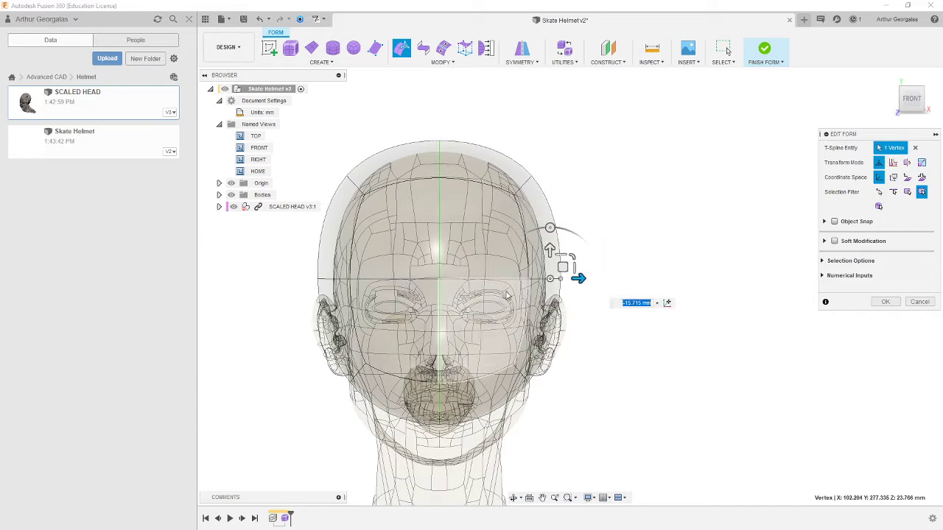
# Step: Check the reshaped shell from the side, accept the vertex edits and finish the form
pyautogui.keyDown('shift'); pyautogui.moveTo(610, 196); pyautogui.dragTo(488, 211, button='middle'); pyautogui.keyUp('shift')
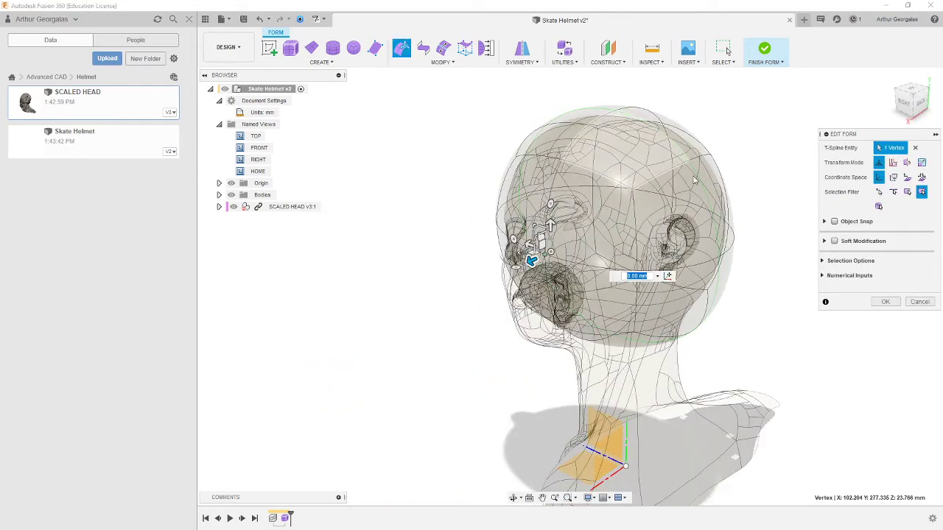
pyautogui.scroll(2, 691, 192)
pyautogui.click(904, 101)
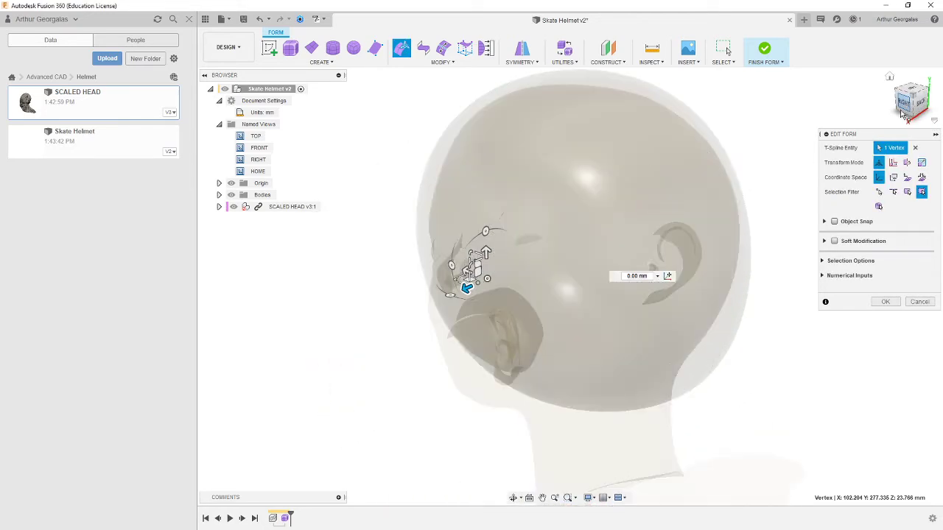
pyautogui.click(886, 302)
pyautogui.scroll(-3, 701, 307)
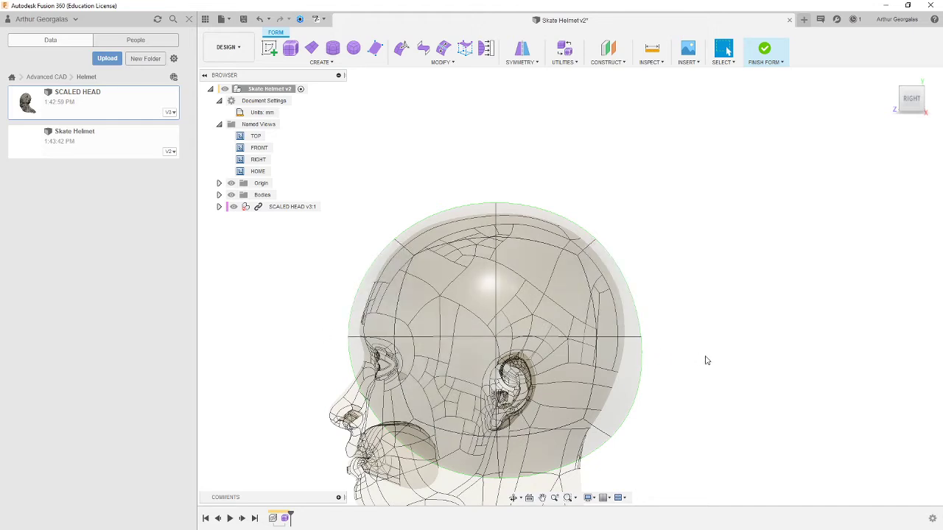
pyautogui.click(766, 50)
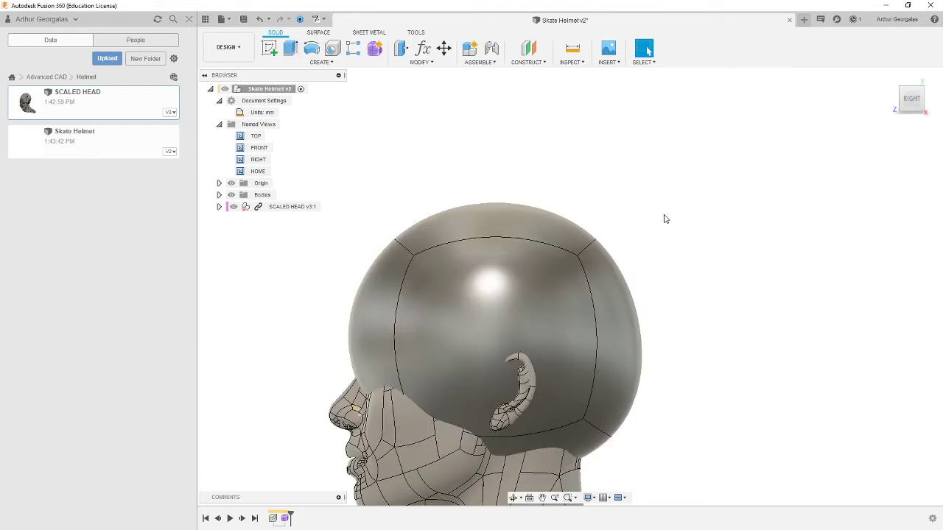
# Step: Start a sketch on the YZ side plane with the fit point spline tool and set the visual style to Wireframe
pyautogui.click(269, 48)
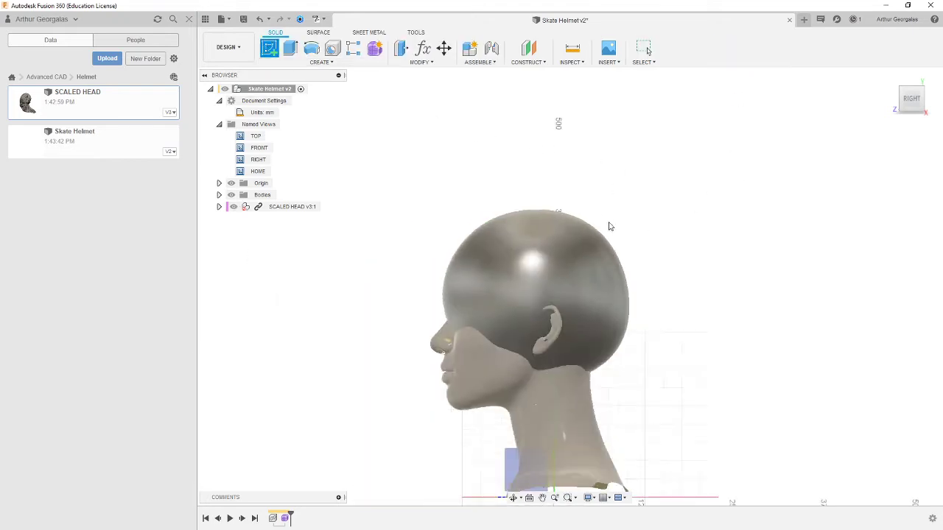
pyautogui.click(707, 420)
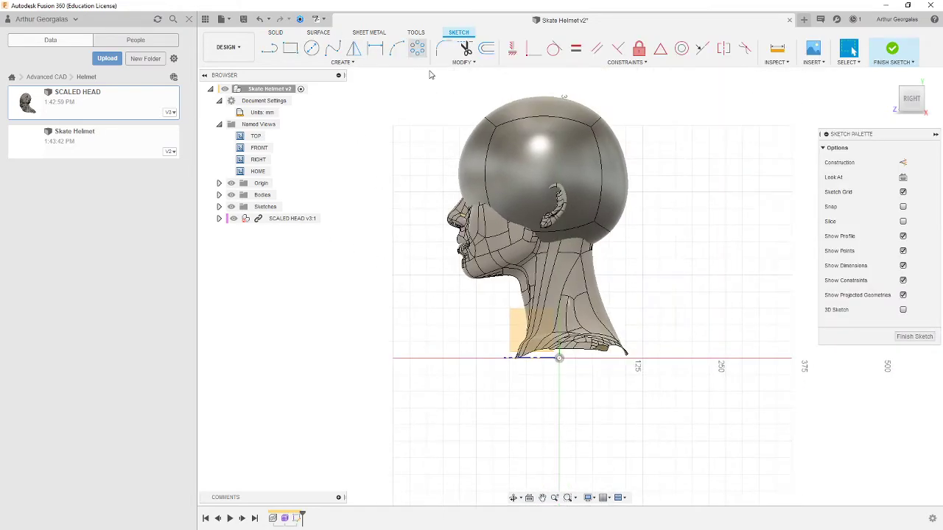
pyautogui.click(333, 48)
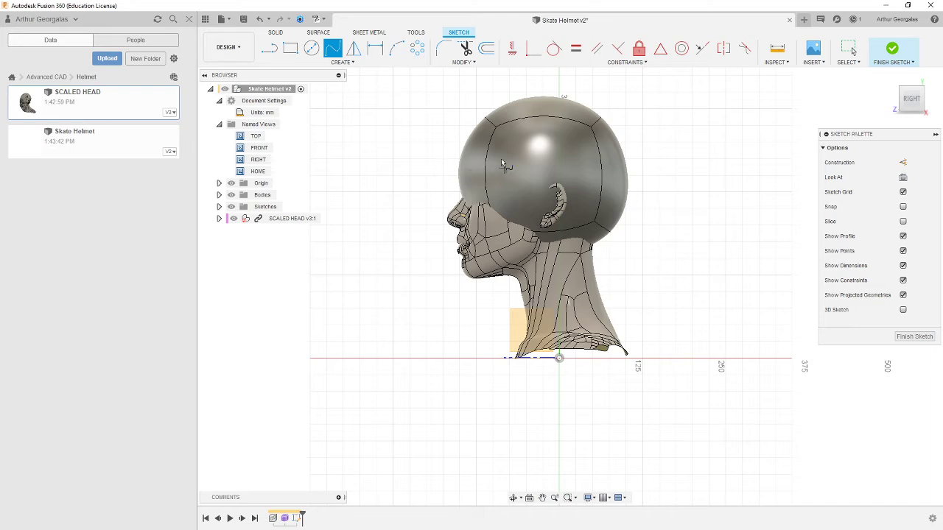
pyautogui.scroll(4, 506, 112)
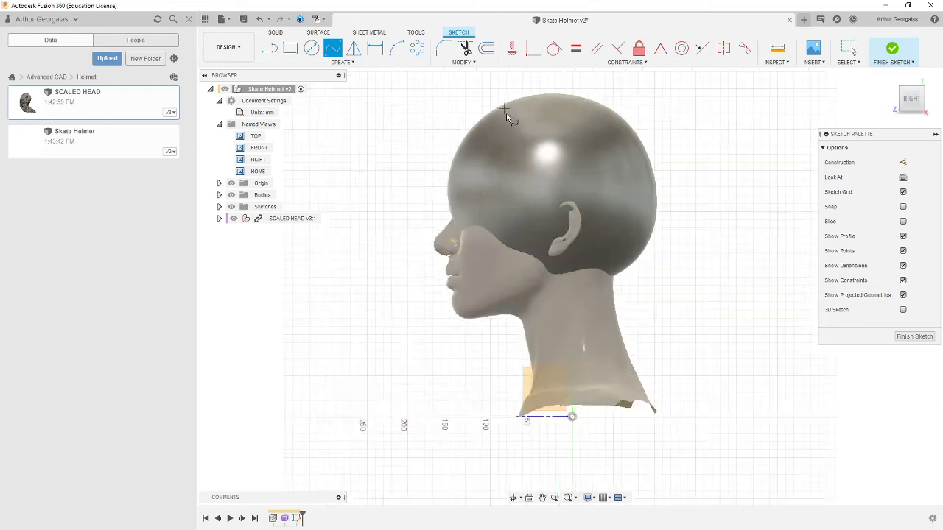
pyautogui.click(588, 498)
pyautogui.moveTo(635, 449)
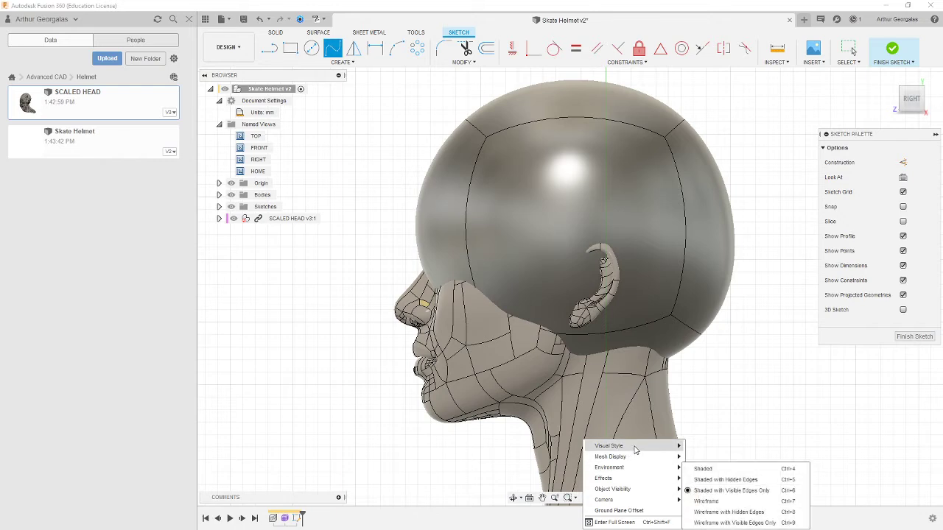
pyautogui.click(736, 481)
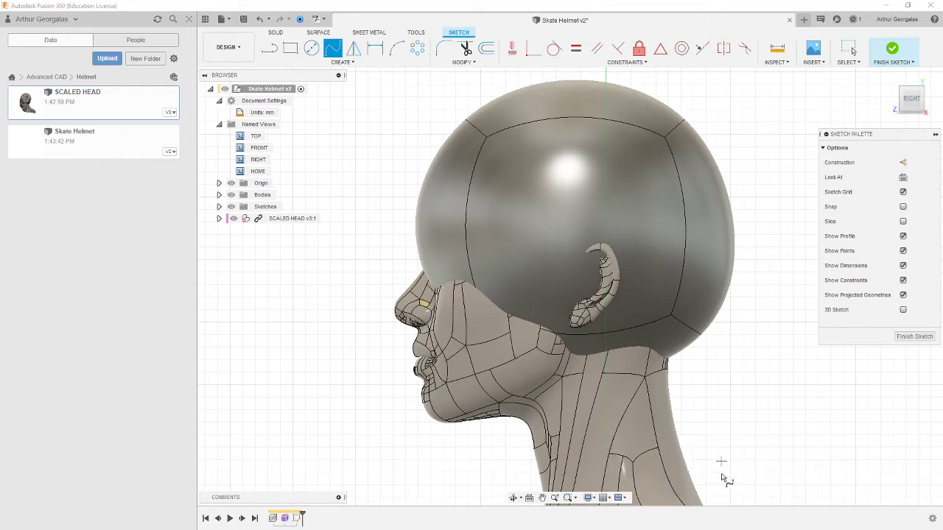
pyautogui.click(590, 499)
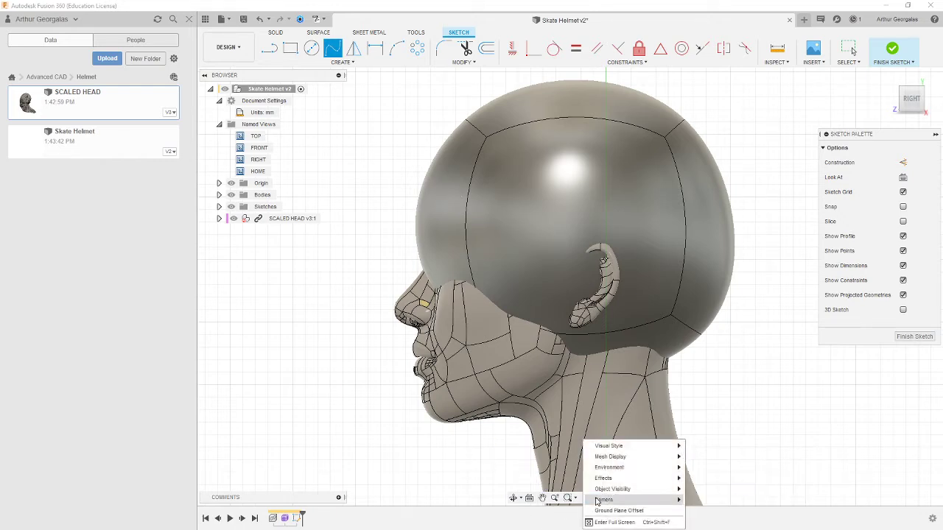
pyautogui.moveTo(648, 450)
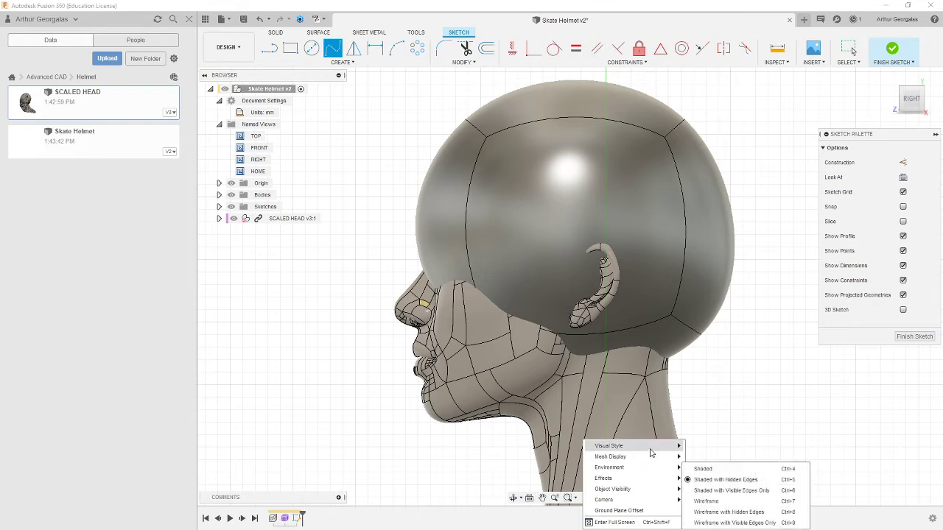
pyautogui.click(720, 503)
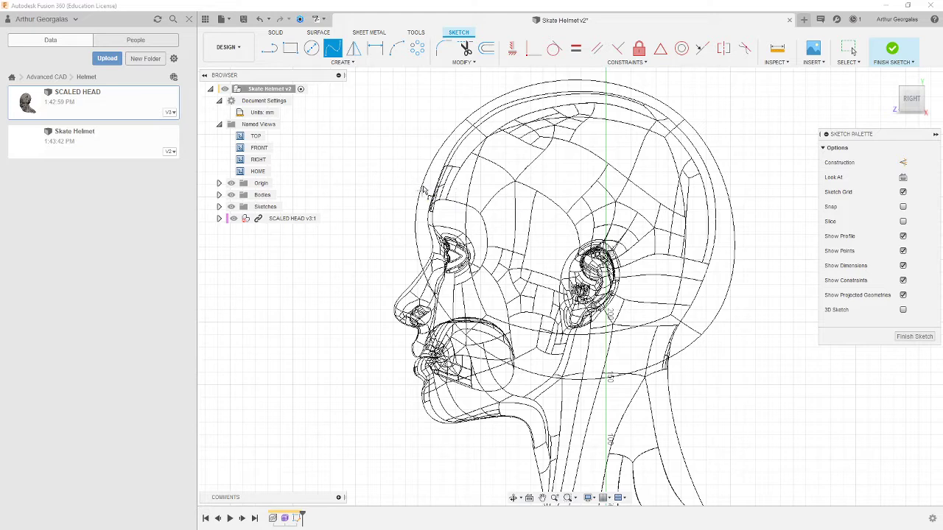
# Step: Sketch a seven-point fit point spline from in front of the forehead, over and behind the ear, to beyond the back of the head
pyautogui.click(371, 177)
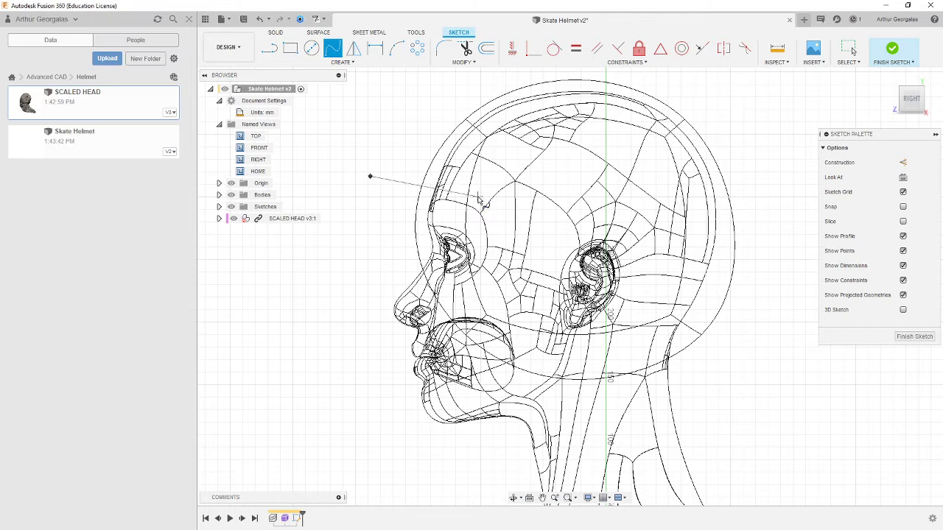
pyautogui.click(469, 199)
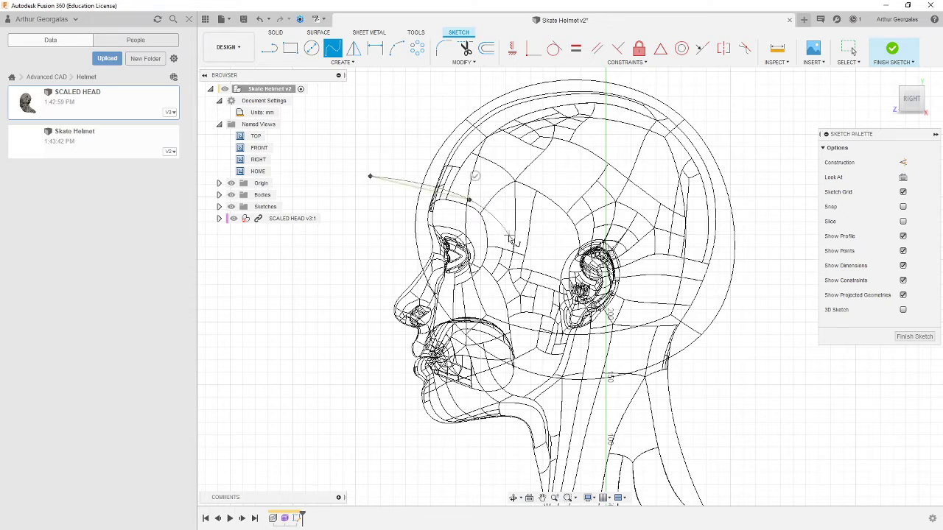
pyautogui.click(506, 232)
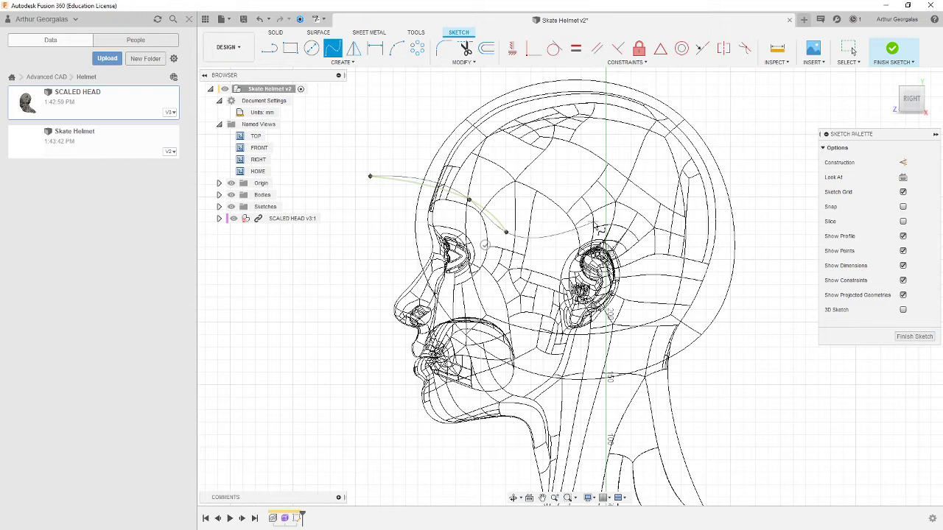
pyautogui.click(589, 227)
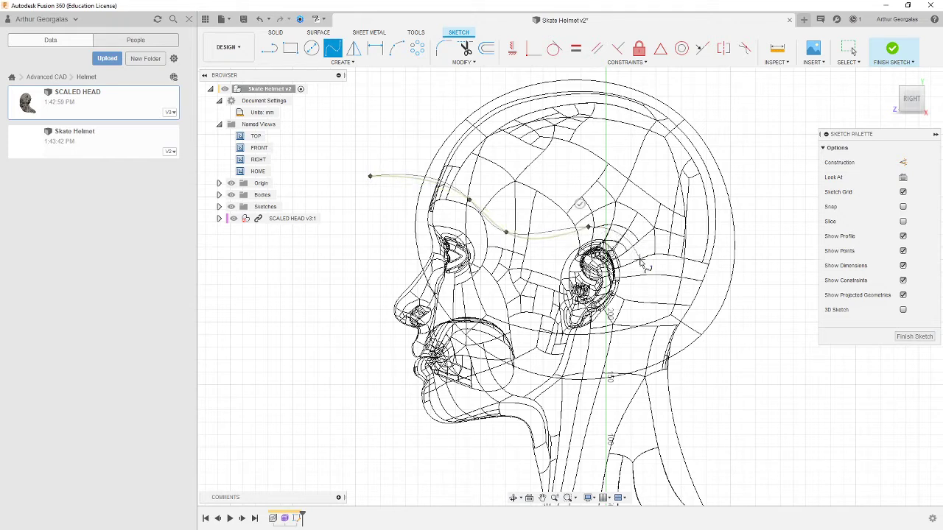
pyautogui.click(634, 266)
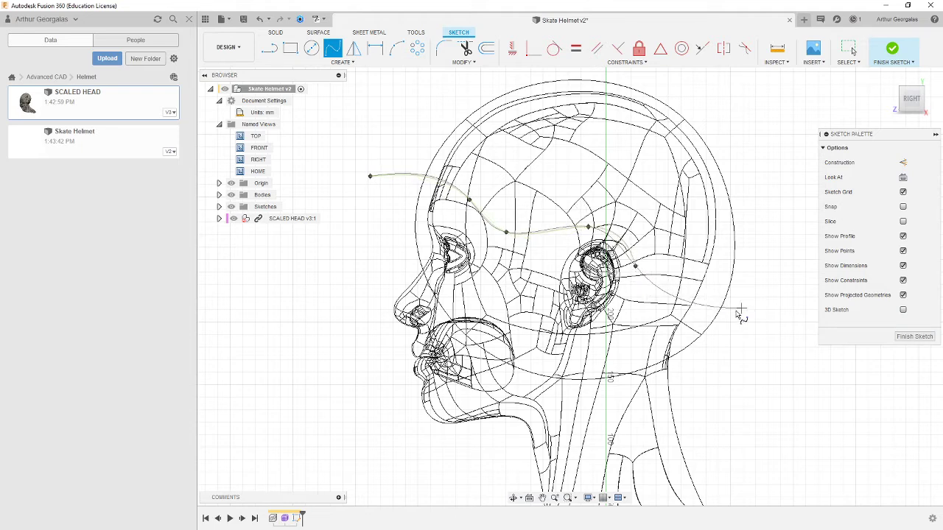
pyautogui.click(648, 291)
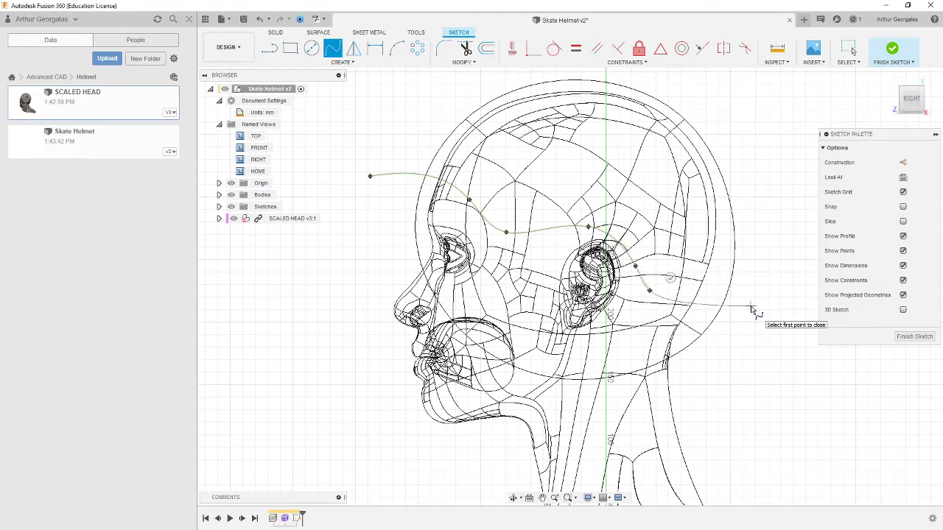
pyautogui.click(752, 308)
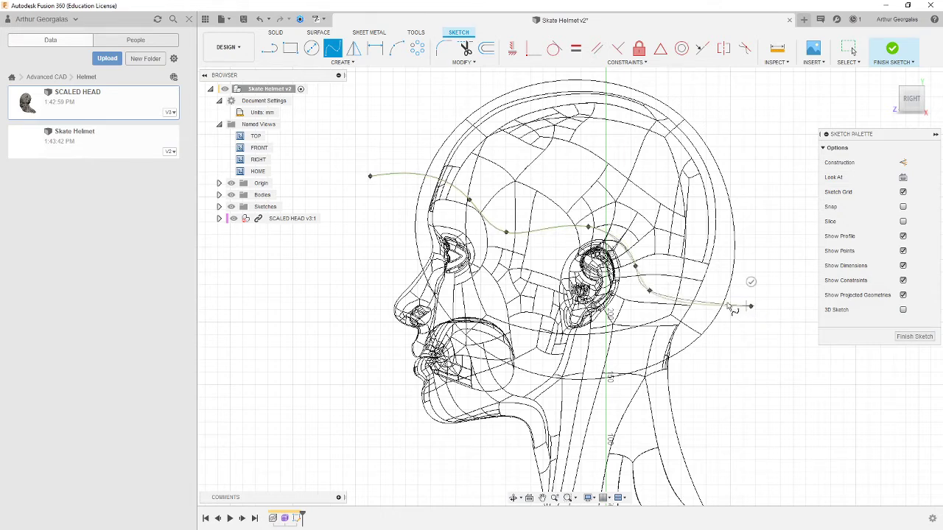
pyautogui.click(749, 285)
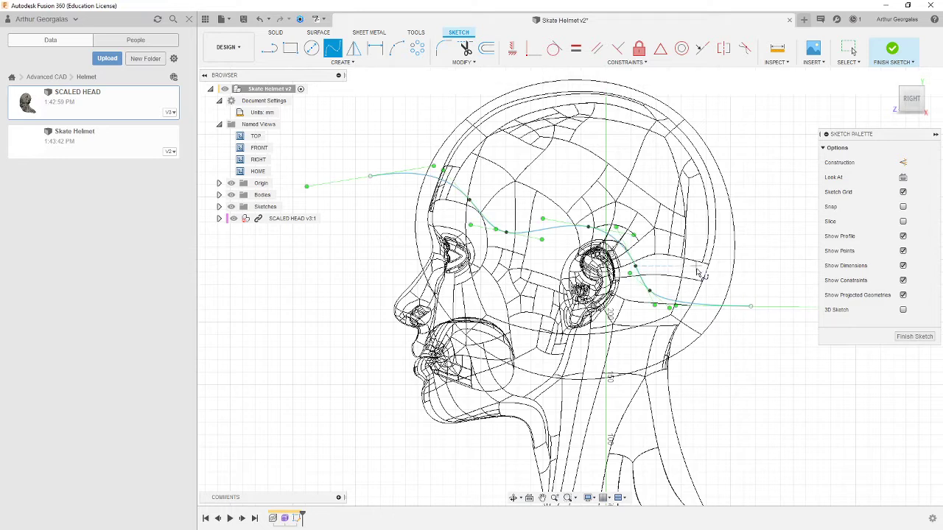
pyautogui.press('Escape')
# Step: Hide the helmet body and reshape the spline by moving its points at the temple and around the ear for a closer ear cutout
pyautogui.click(634, 270)
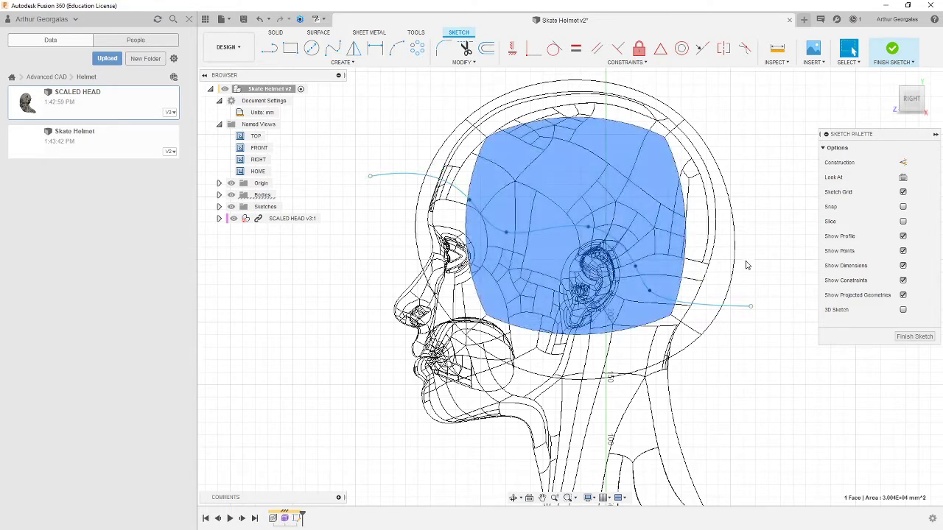
pyautogui.click(743, 262)
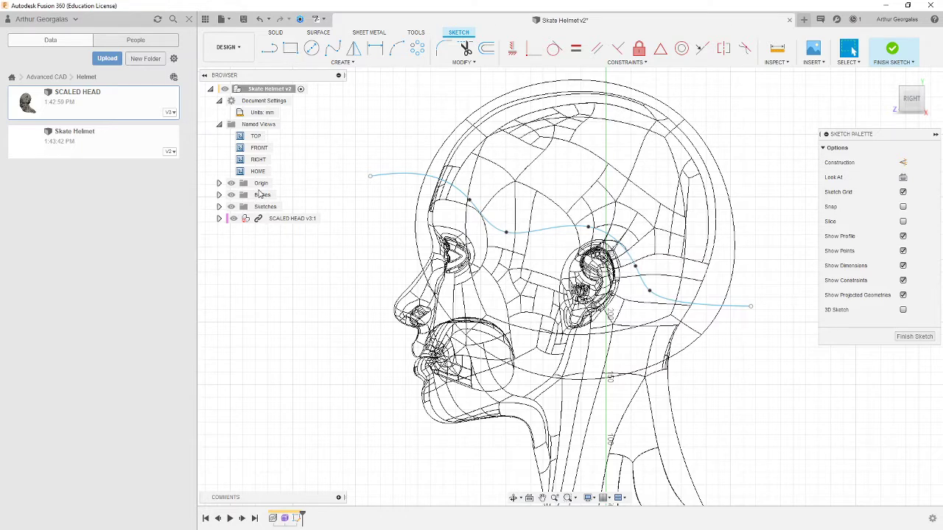
pyautogui.click(232, 194)
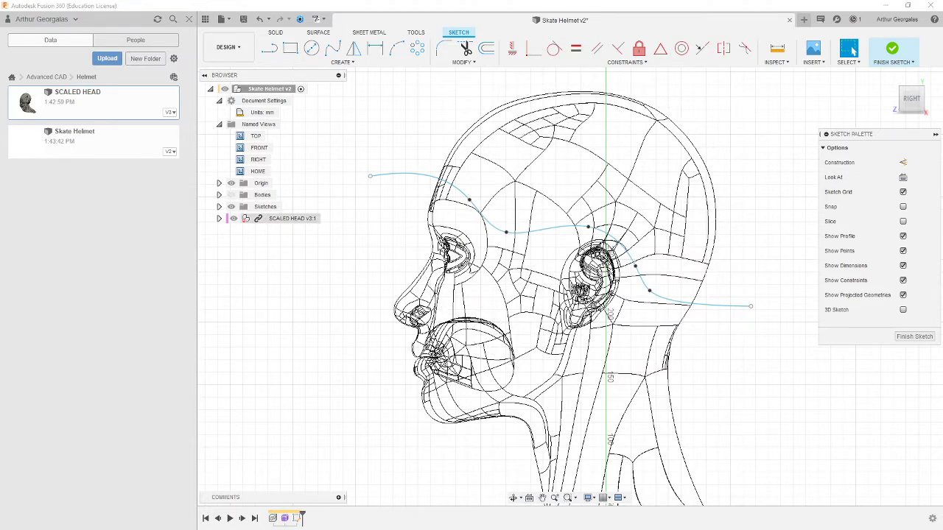
pyautogui.click(635, 277)
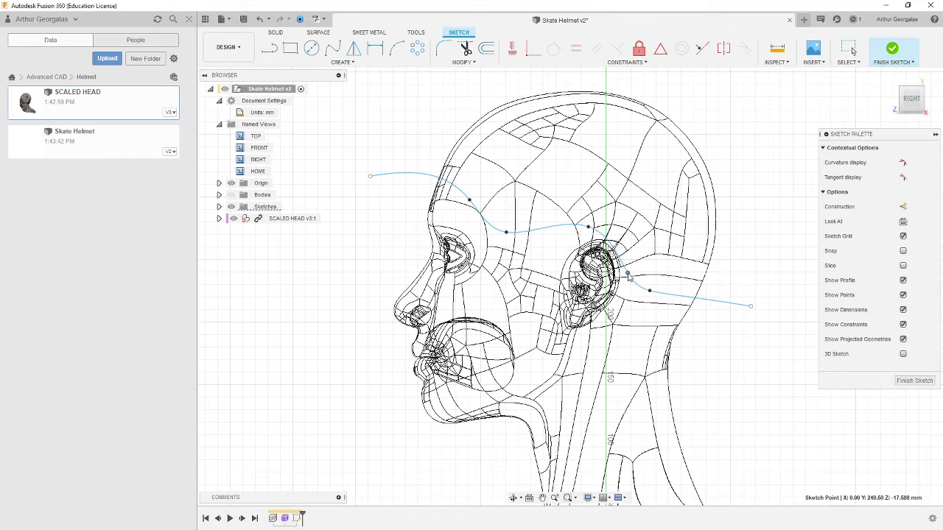
pyautogui.moveTo(628, 272); pyautogui.dragTo(629, 270)
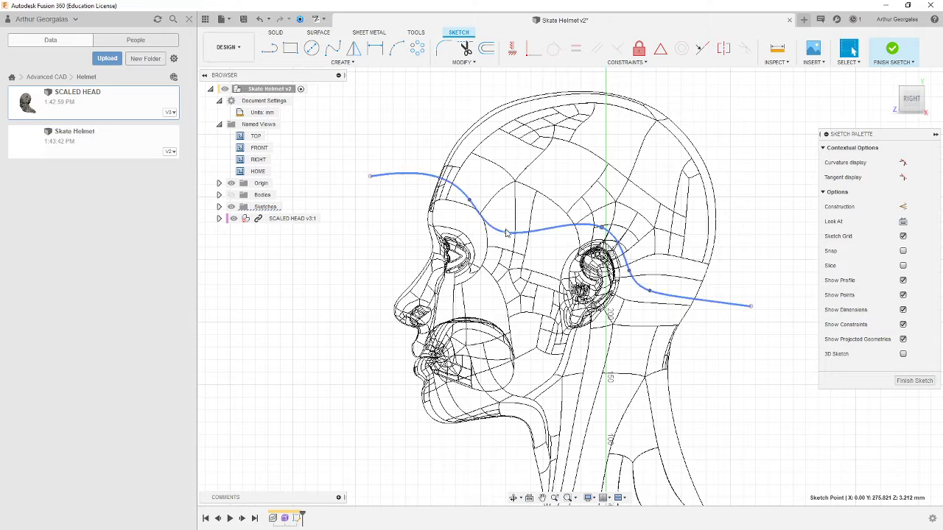
pyautogui.moveTo(506, 232); pyautogui.dragTo(528, 235)
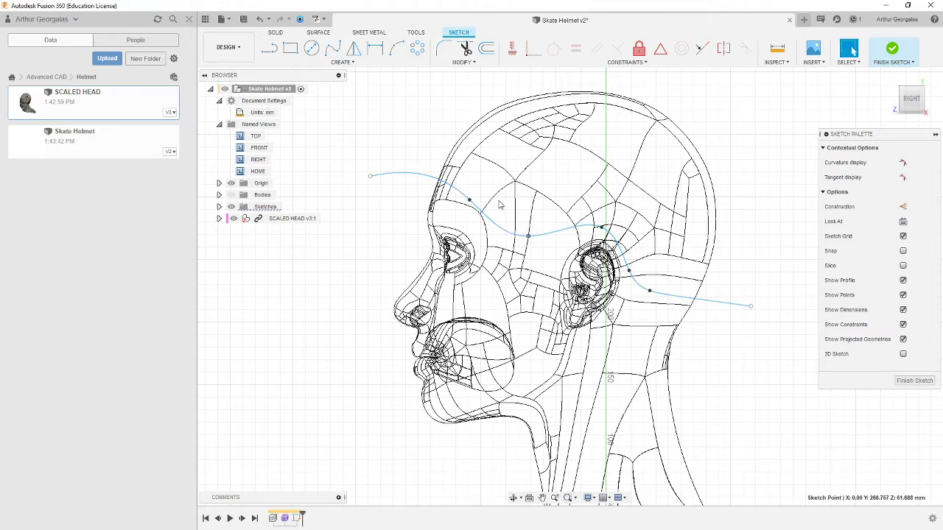
pyautogui.moveTo(469, 200); pyautogui.dragTo(494, 209)
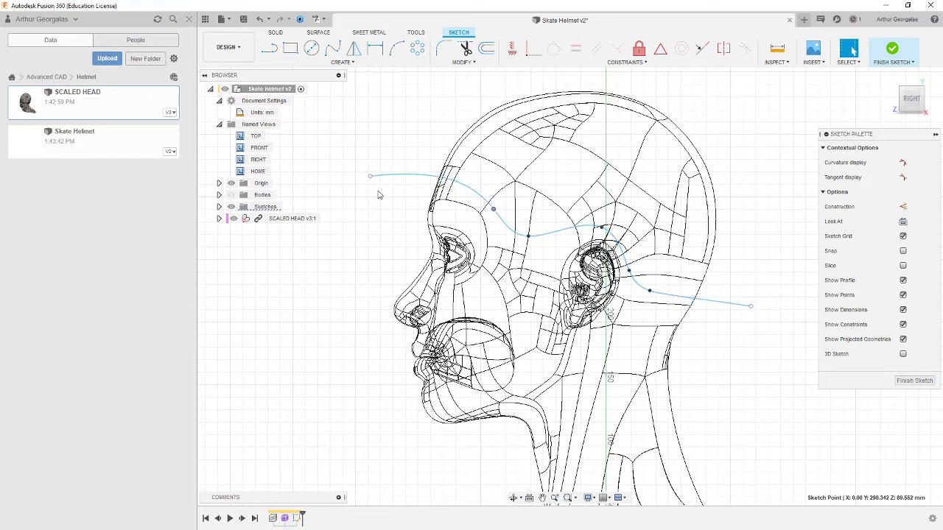
pyautogui.click(354, 213)
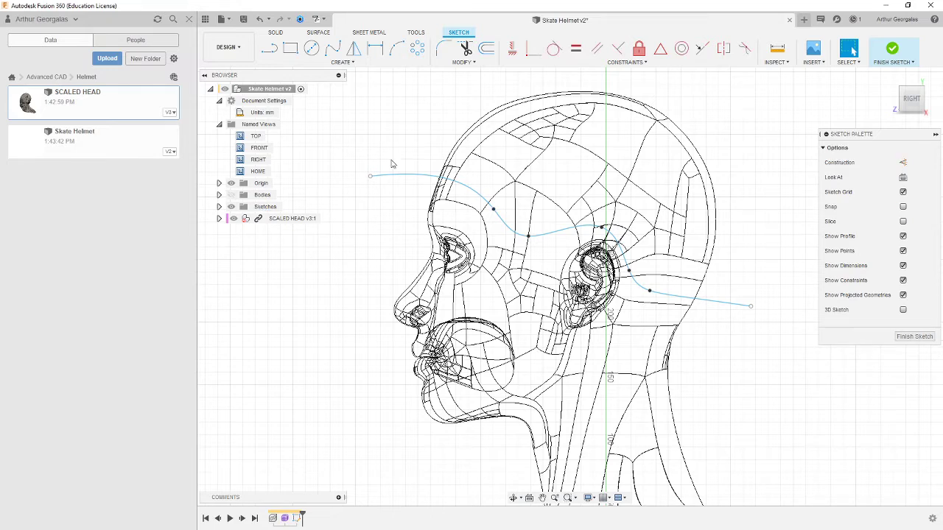
# Step: Show the helmet body again and hide the scaled head component
pyautogui.click(230, 195)
pyautogui.click(236, 220)
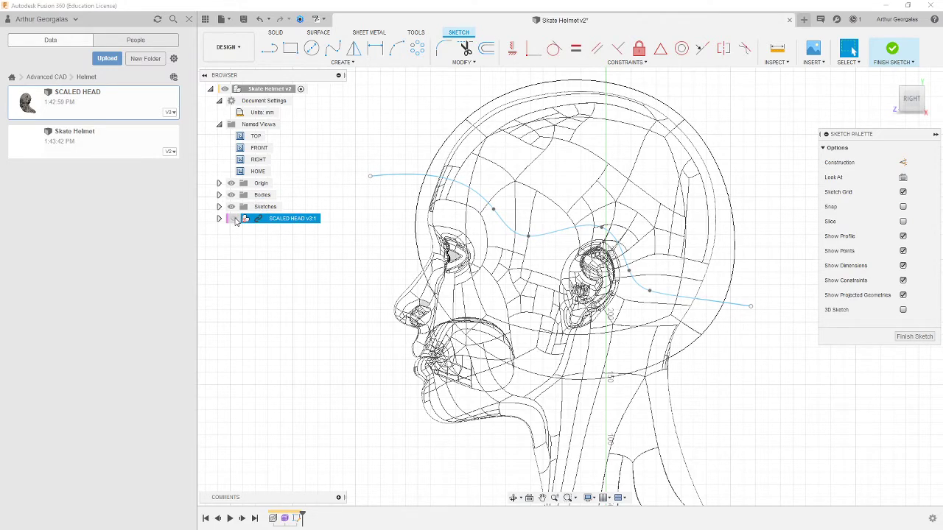
pyautogui.click(234, 219)
# Step: Set the visual style to Shaded with Visible Edges Only and finish the spline sketch
pyautogui.click(587, 497)
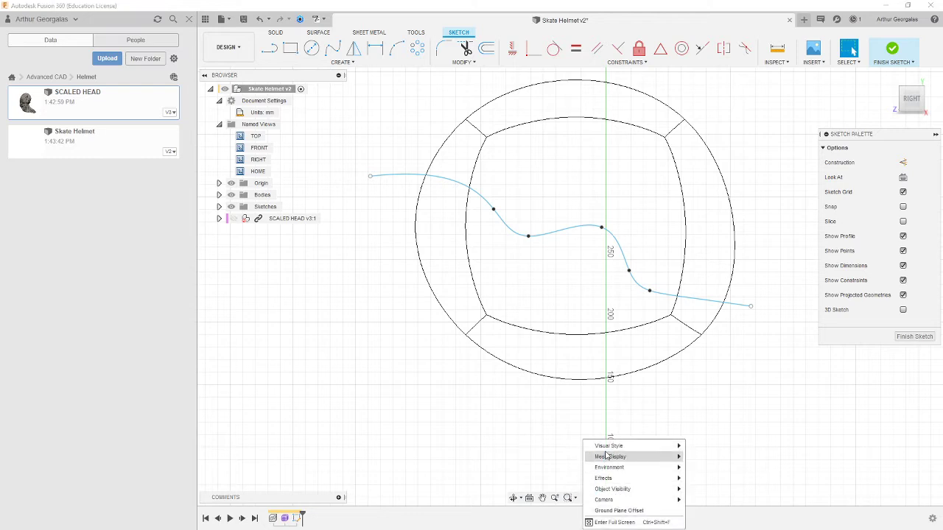
pyautogui.moveTo(674, 447)
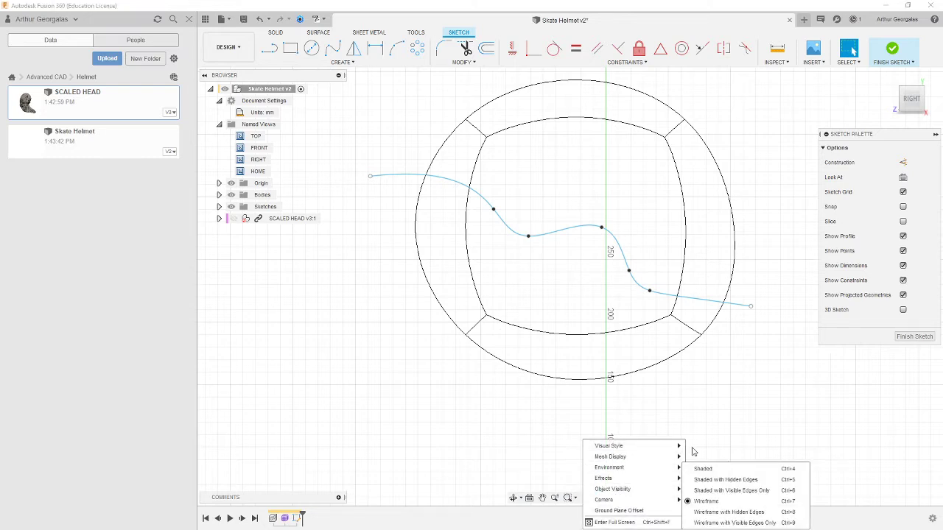
pyautogui.click(711, 489)
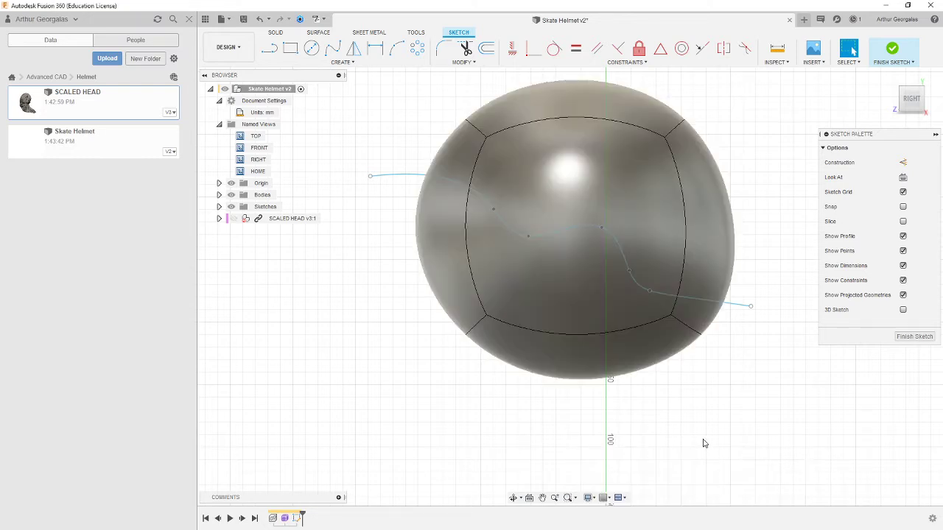
pyautogui.click(465, 48)
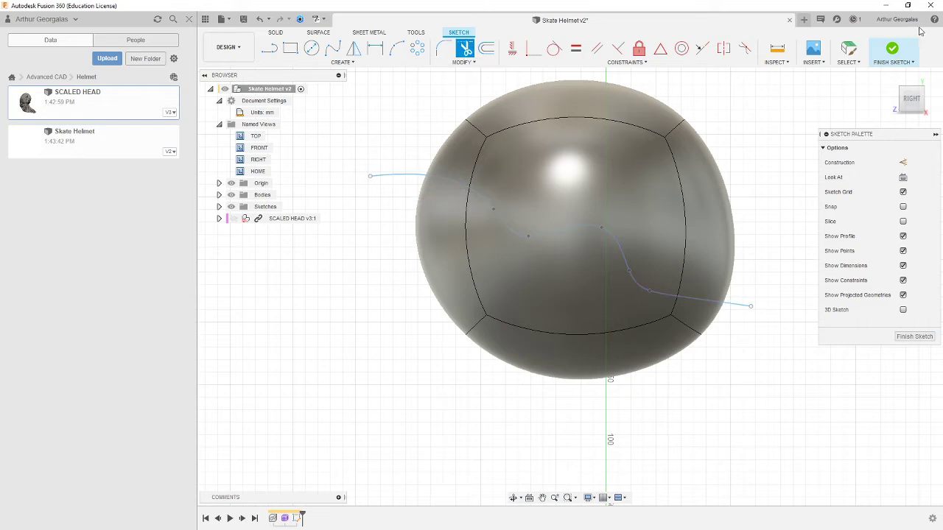
pyautogui.click(892, 49)
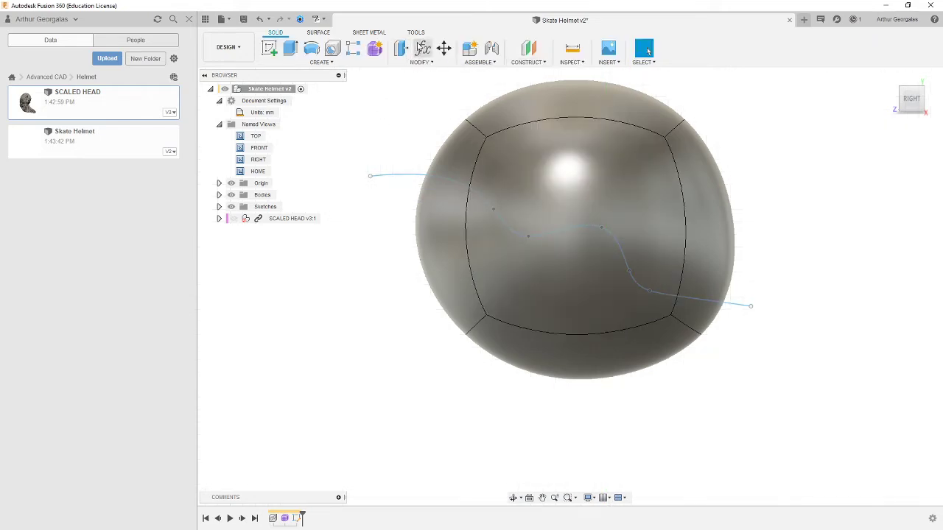
# Step: Try to trim the helmet body with the surface Trim tool, using the spline as the trim tool
pyautogui.click(318, 33)
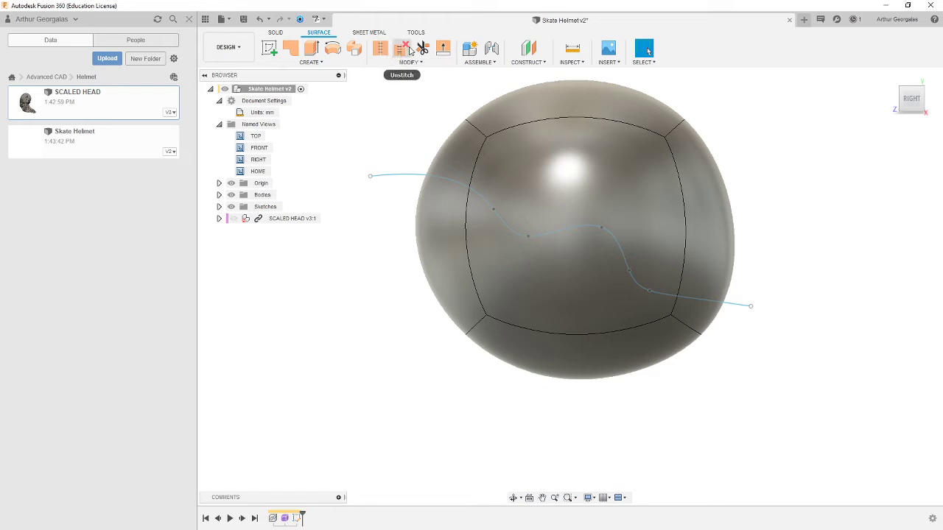
pyautogui.click(422, 48)
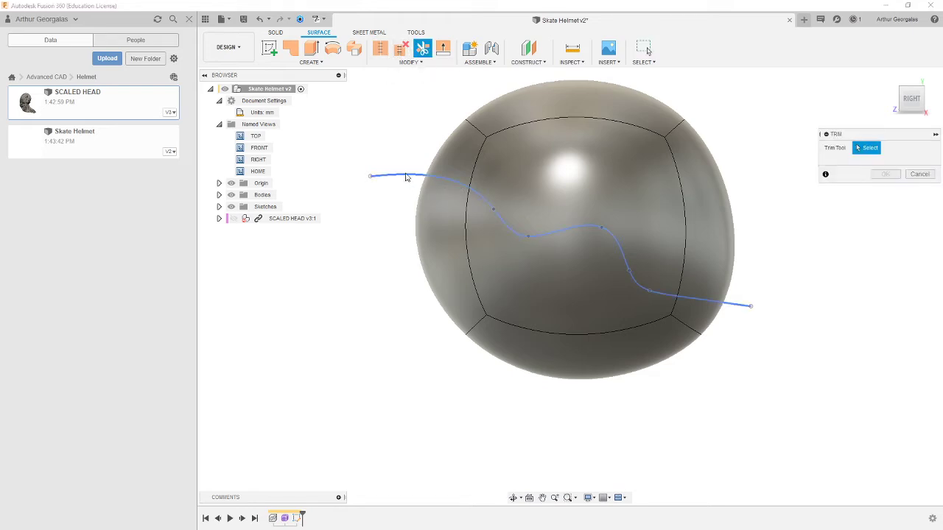
pyautogui.click(406, 176)
pyautogui.click(451, 273)
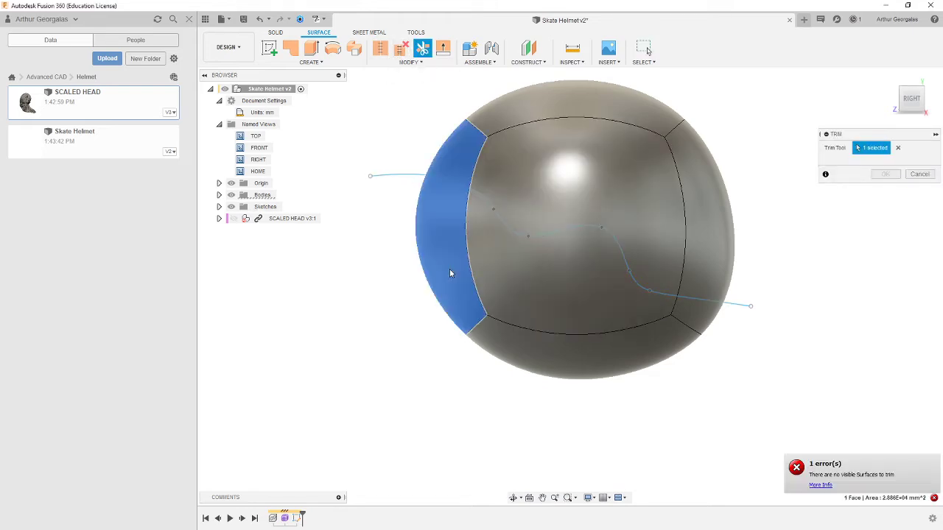
pyautogui.press('Return')
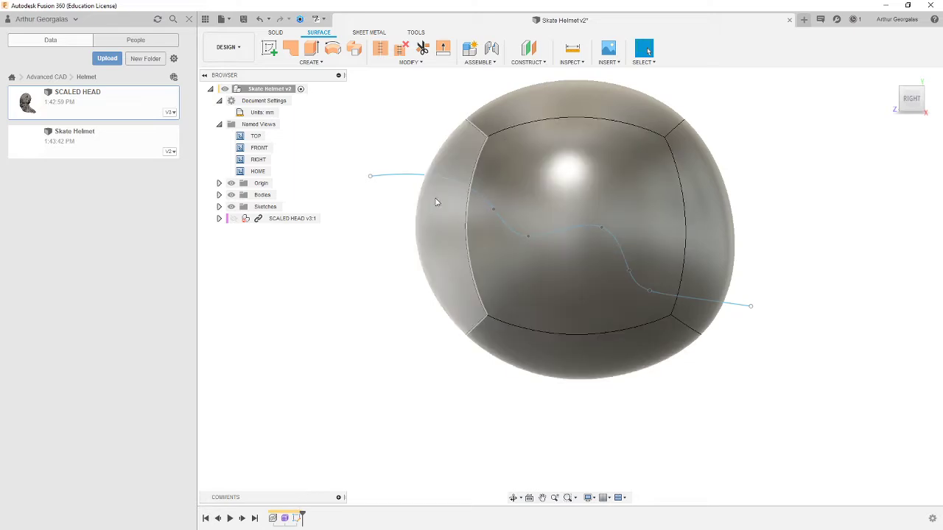
# Step: Edit the form, delete the bottom faces of the sculpted body to open its underside, and finish the form
pyautogui.doubleClick(283, 518)
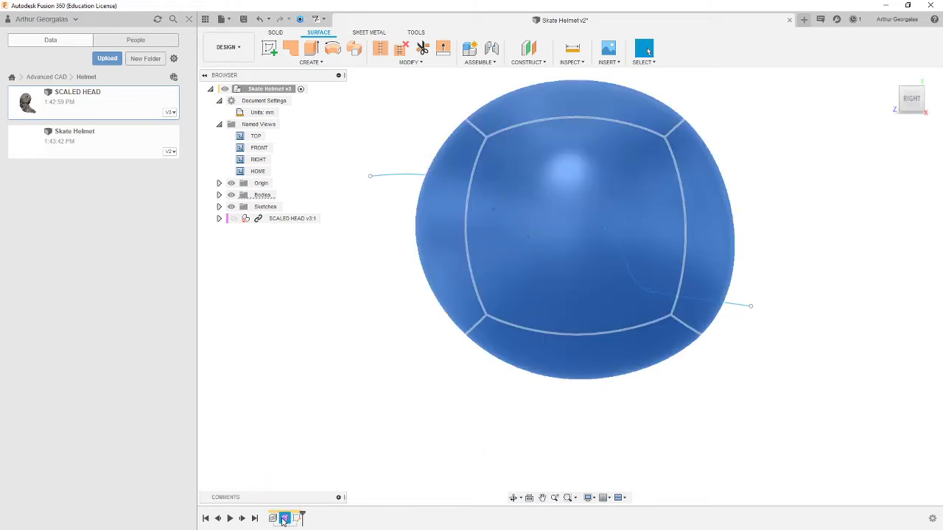
pyautogui.click(603, 376)
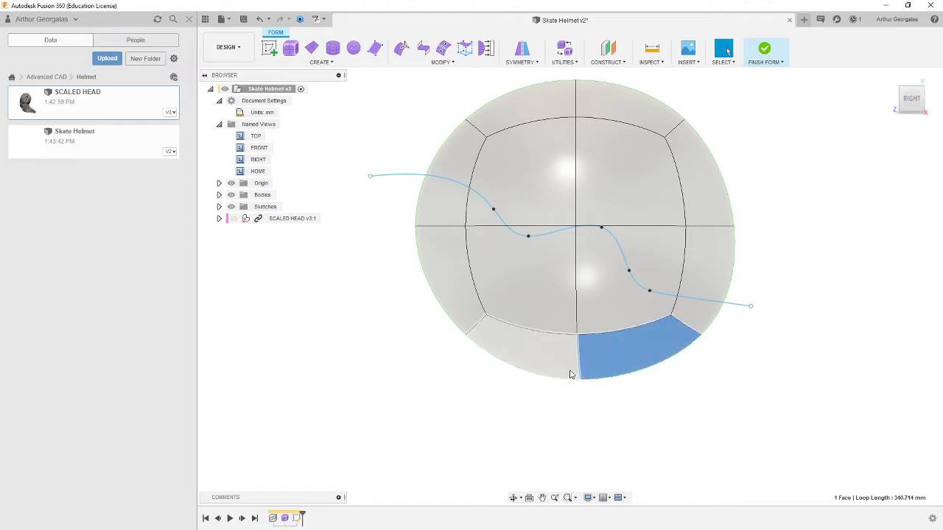
pyautogui.keyDown('shift'); pyautogui.click(571, 374); pyautogui.keyUp('shift')
pyautogui.press('Delete')
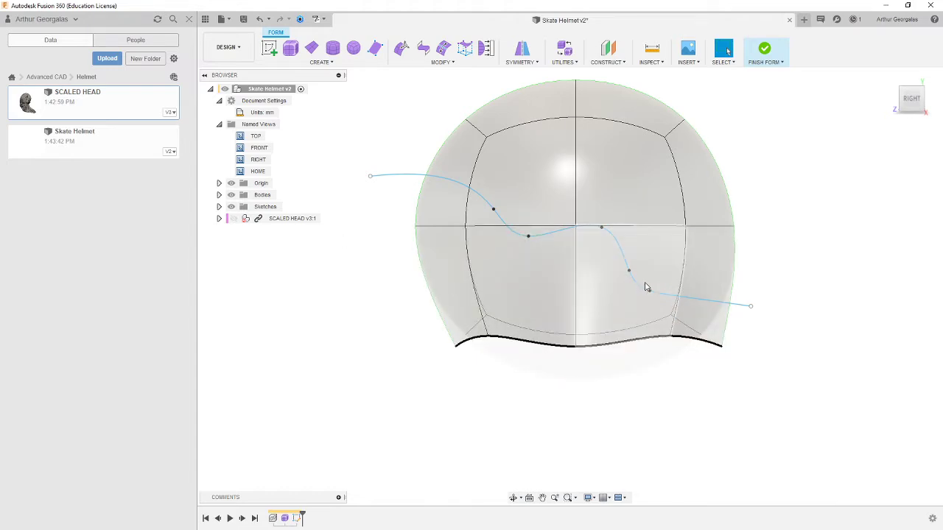
pyautogui.click(765, 49)
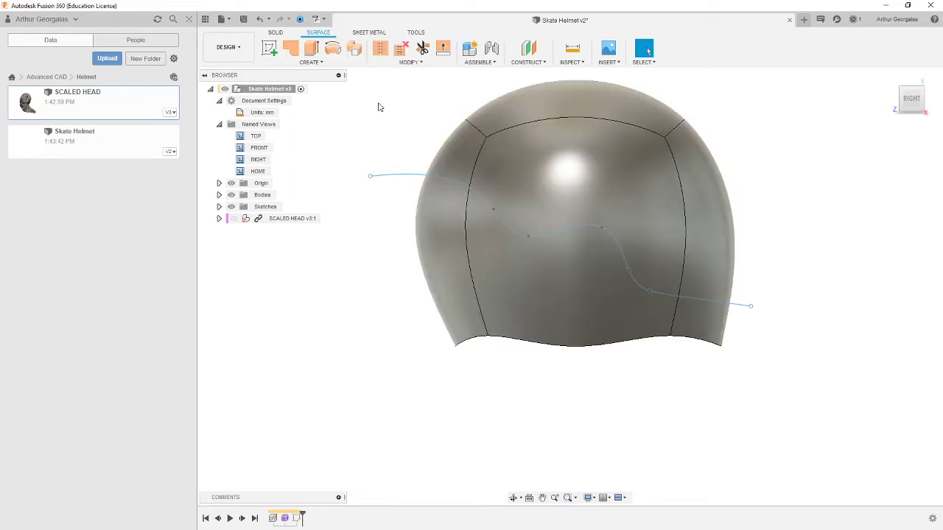
# Step: Trim the helmet surface with the side-view spline, removing the portion below it, and hide the sketches
pyautogui.click(422, 48)
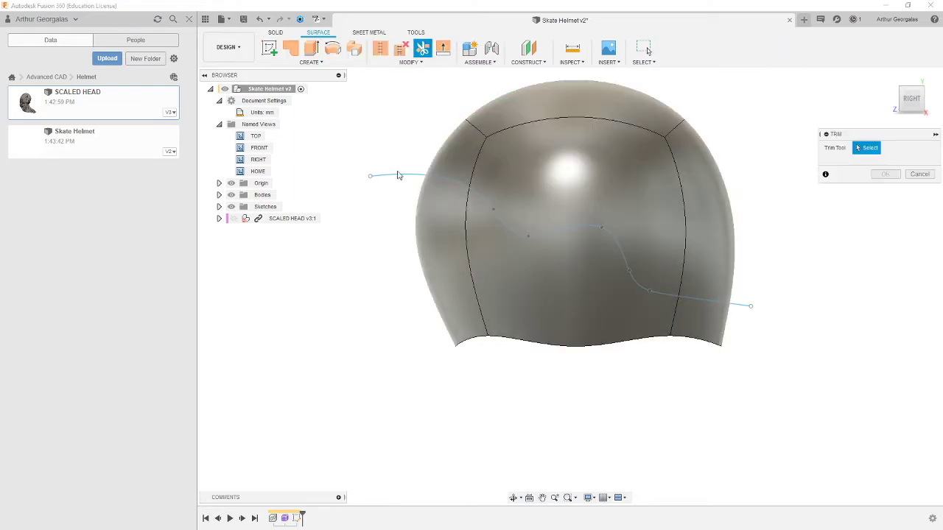
pyautogui.click(394, 178)
pyautogui.click(440, 257)
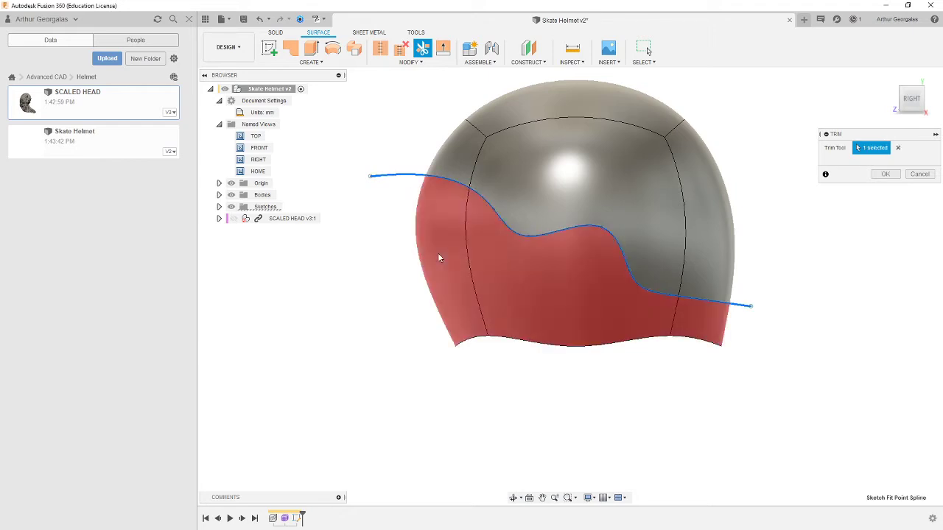
pyautogui.click(886, 175)
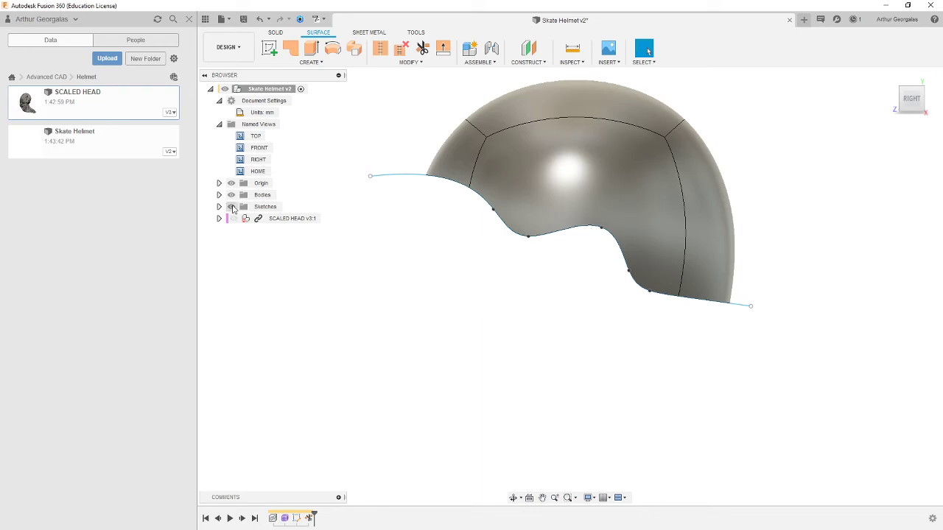
pyautogui.click(232, 207)
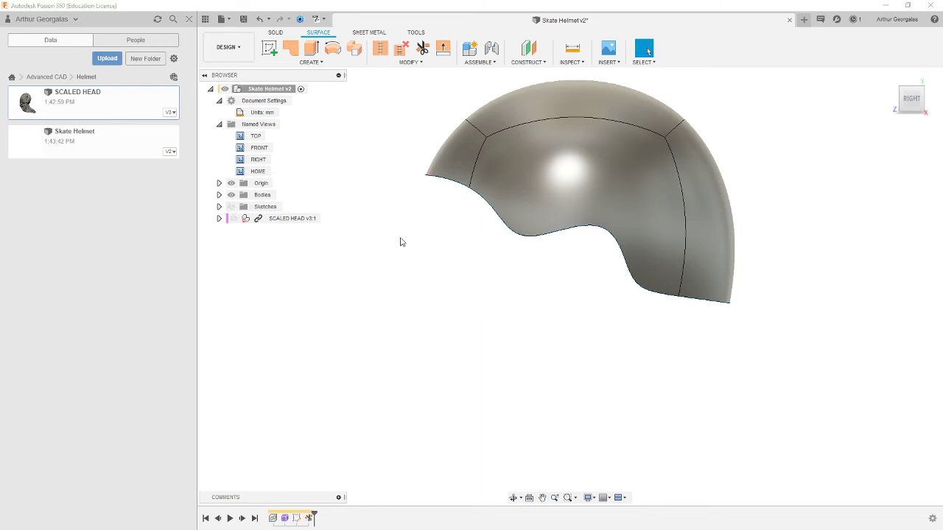
# Step: Examine the trimmed helmet's lower edge from the side, rear and front
pyautogui.keyDown('shift'); pyautogui.moveTo(470, 216); pyautogui.dragTo(572, 210, button='middle'); pyautogui.keyUp('shift')
pyautogui.click(724, 190)
pyautogui.scroll(2, 429, 193)
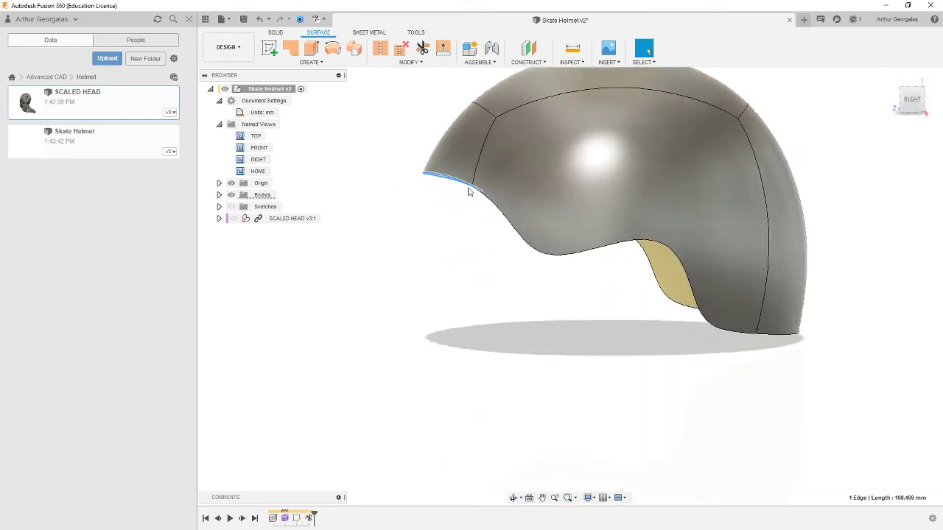
pyautogui.scroll(1, 806, 293)
pyautogui.moveTo(829, 331)
pyautogui.keyDown('shift'); pyautogui.mouseDown(button='middle')
pyautogui.moveTo(765, 309)
pyautogui.moveTo(829, 404)
pyautogui.moveTo(847, 408)
pyautogui.moveTo(831, 400)
pyautogui.moveTo(815, 326)
pyautogui.mouseUp(button='middle'); pyautogui.keyUp('shift')
pyautogui.click(852, 380)
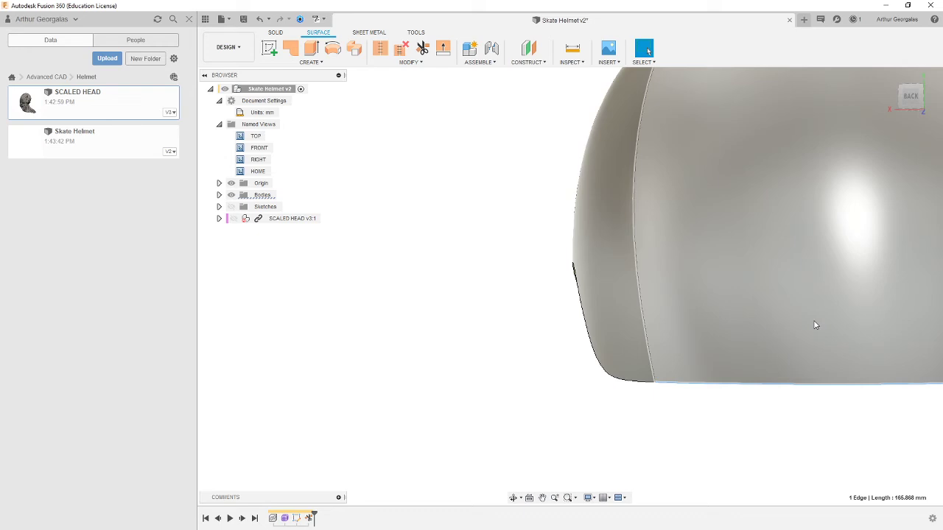
pyautogui.click(913, 97)
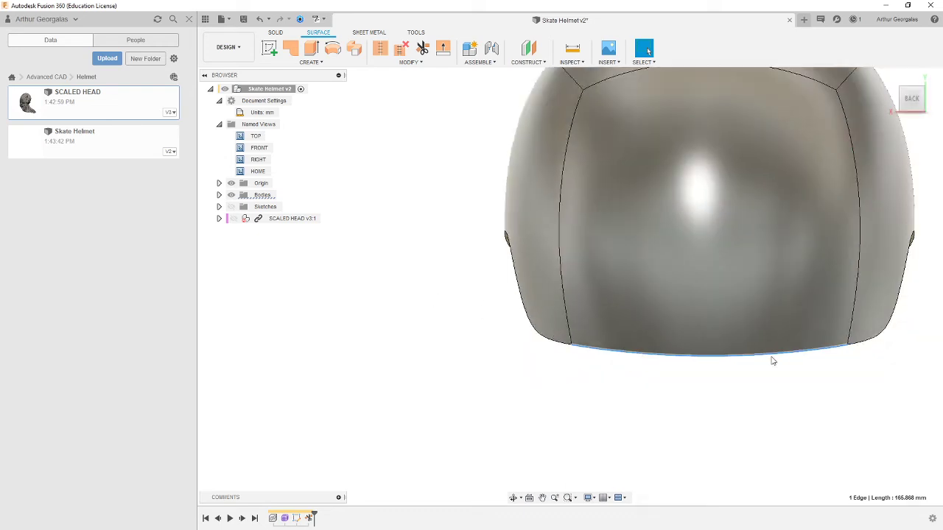
pyautogui.scroll(2, 766, 363)
pyautogui.scroll(-3, 670, 354)
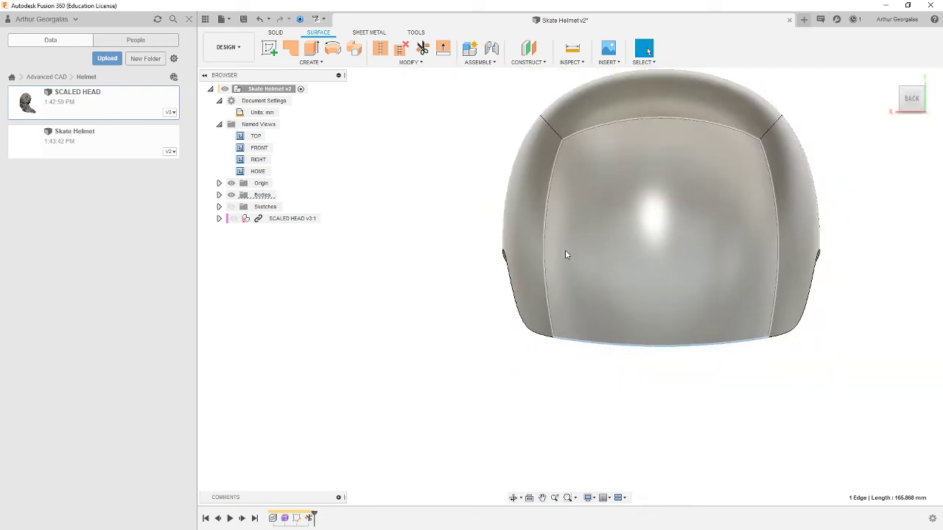
pyautogui.keyDown('shift'); pyautogui.moveTo(565, 250); pyautogui.dragTo(669, 259, button='middle'); pyautogui.keyUp('shift')
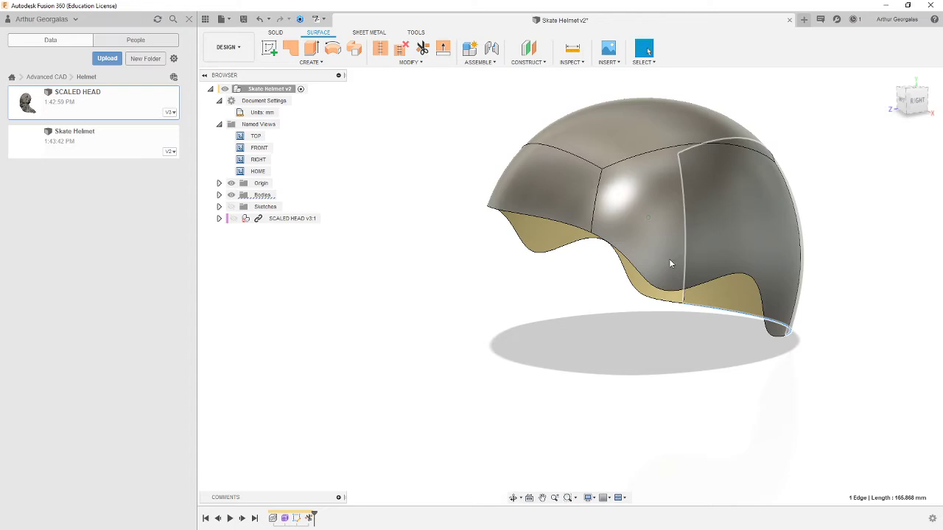
# Step: Edit the spline sketch, moving the front end point close to the helmet and tilting its tangent handle slightly downward, and finish the sketch
pyautogui.doubleClick(296, 518)
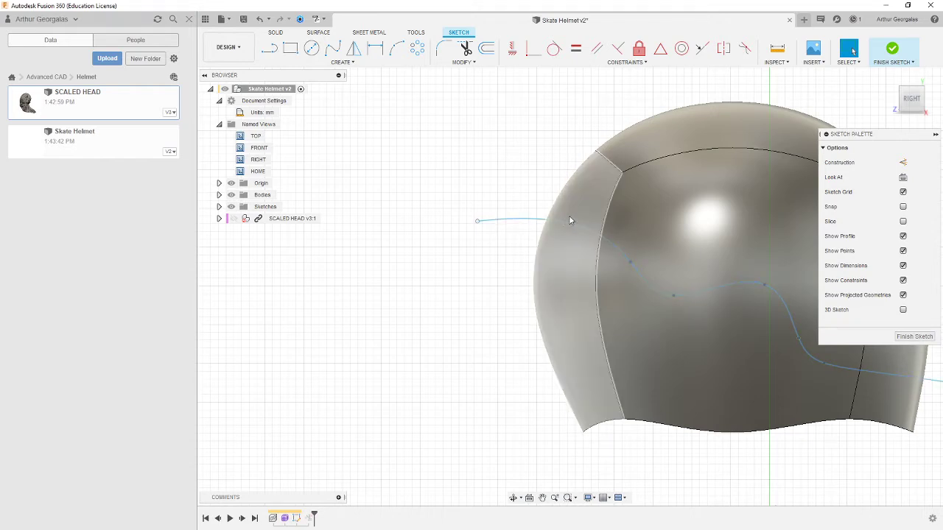
pyautogui.scroll(5, 563, 219)
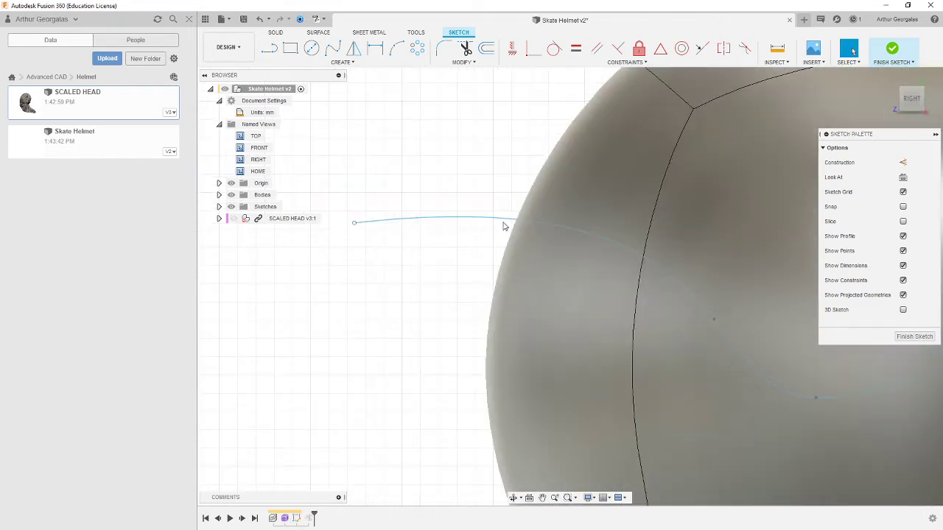
pyautogui.click(353, 223)
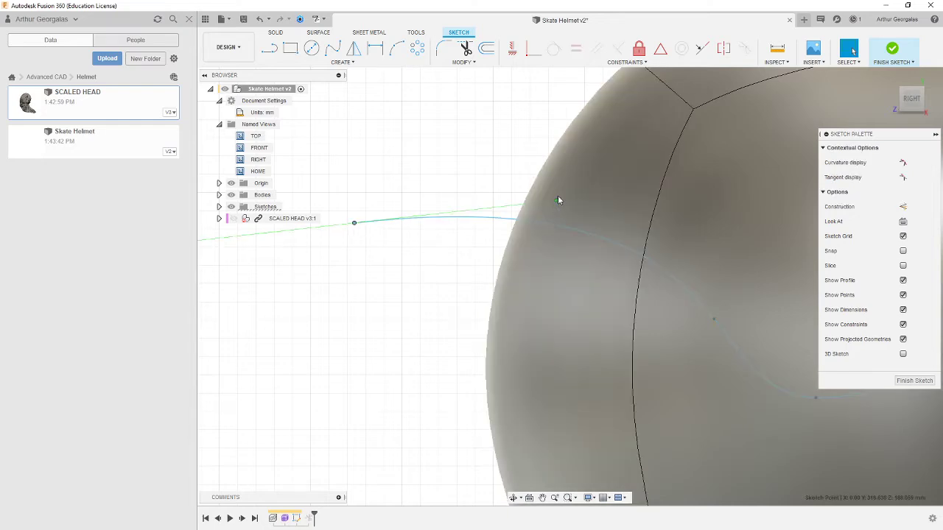
pyautogui.press('Escape')
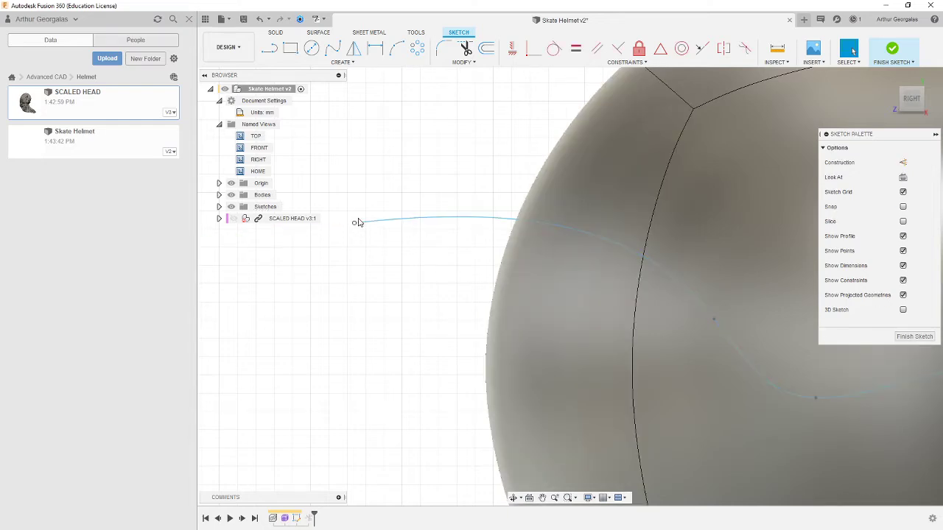
pyautogui.moveTo(357, 222); pyautogui.dragTo(497, 213)
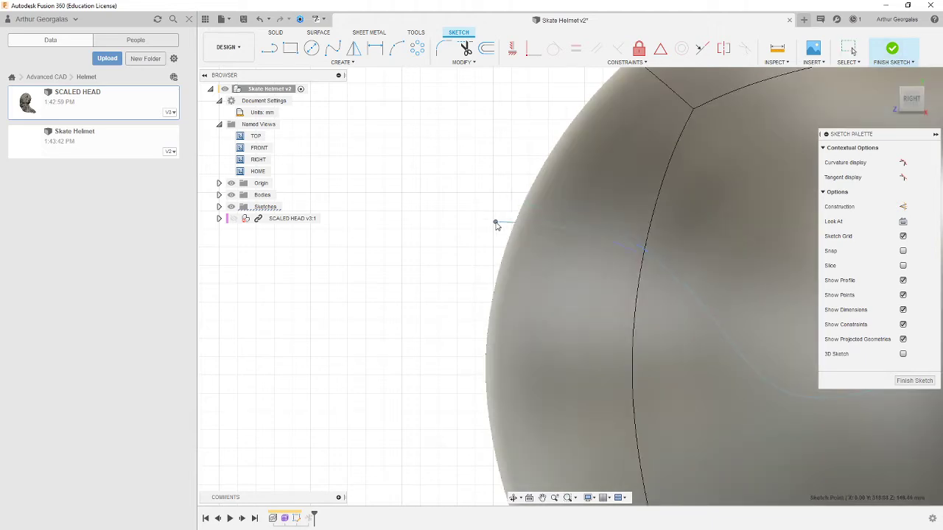
pyautogui.click(541, 227)
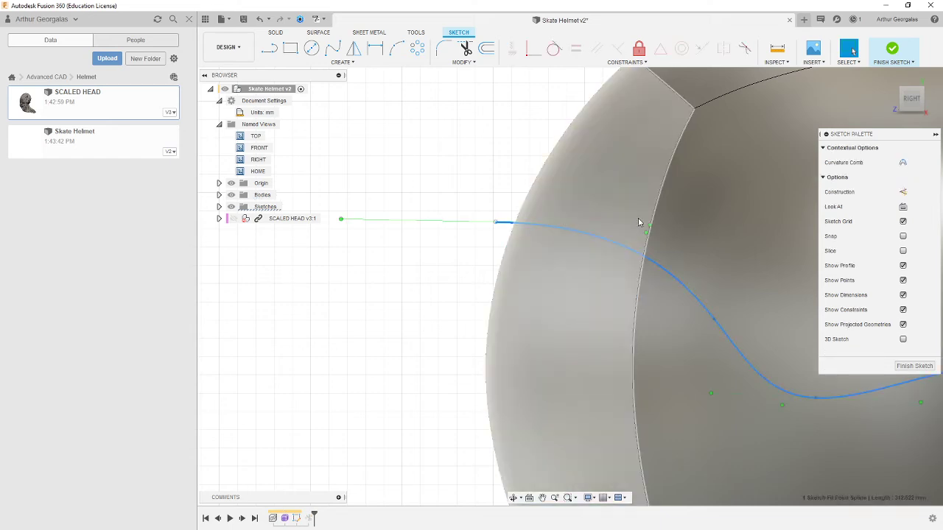
pyautogui.click(498, 239)
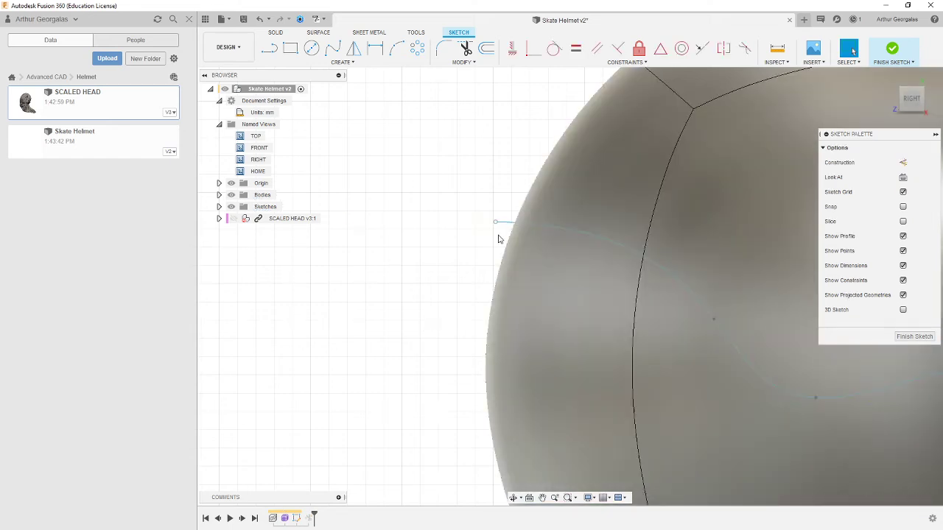
pyautogui.click(495, 224)
pyautogui.moveTo(341, 221); pyautogui.dragTo(338, 234)
pyautogui.click(892, 48)
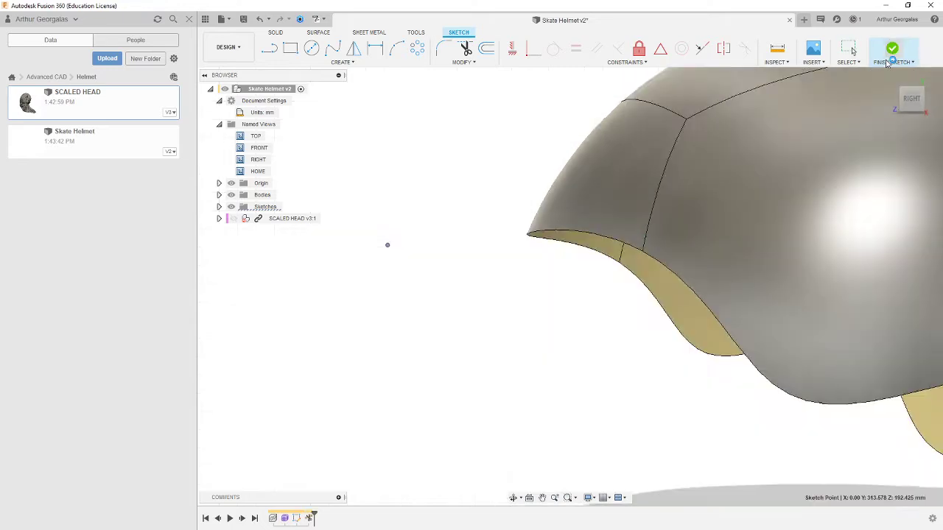
# Step: Edit the spline sketch again, swinging the front end point's outer tangent handle upward to reshape the brow edge, and finish the sketch
pyautogui.scroll(5, 509, 213)
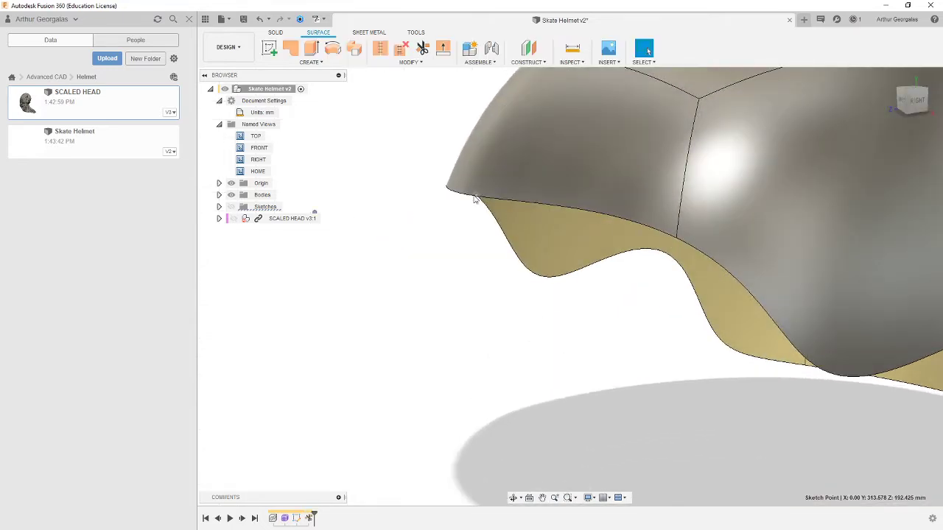
pyautogui.keyDown('shift'); pyautogui.moveTo(466, 197); pyautogui.dragTo(527, 213, button='middle'); pyautogui.keyUp('shift')
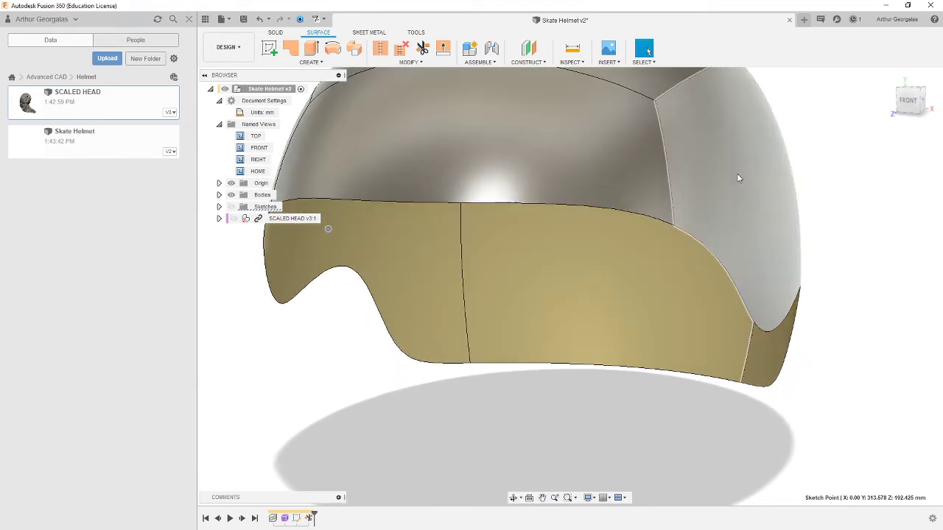
pyautogui.doubleClick(302, 518)
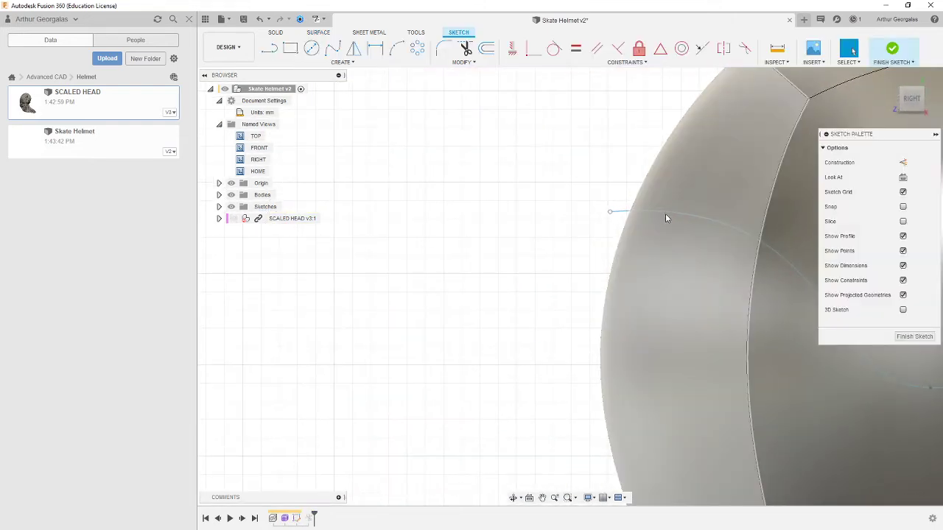
pyautogui.scroll(6, 663, 216)
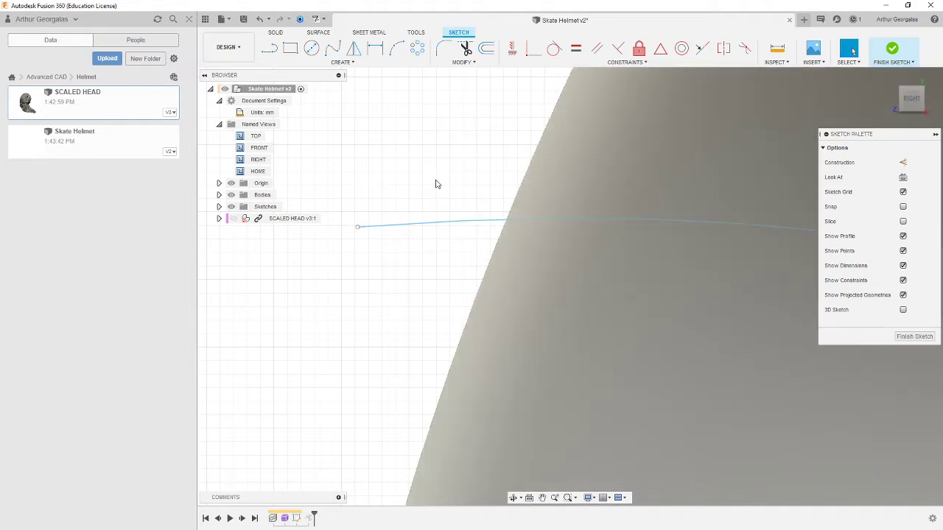
pyautogui.click(357, 228)
pyautogui.scroll(-3, 398, 247)
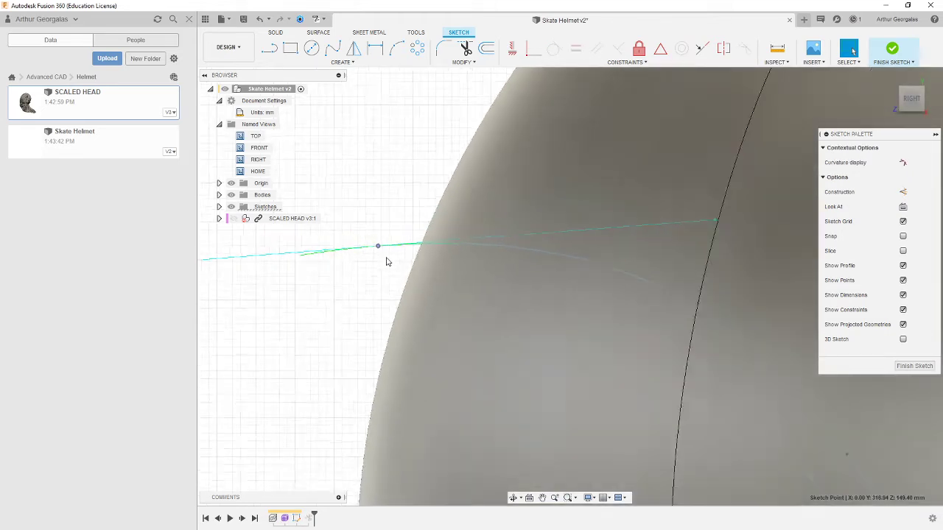
pyautogui.scroll(-2, 386, 261)
pyautogui.moveTo(252, 254); pyautogui.dragTo(273, 204)
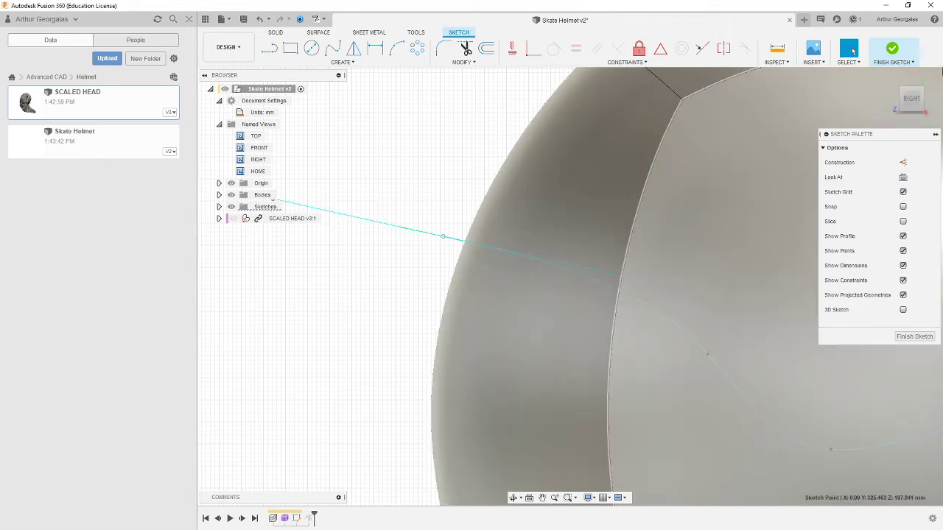
pyautogui.click(892, 52)
pyautogui.click(892, 48)
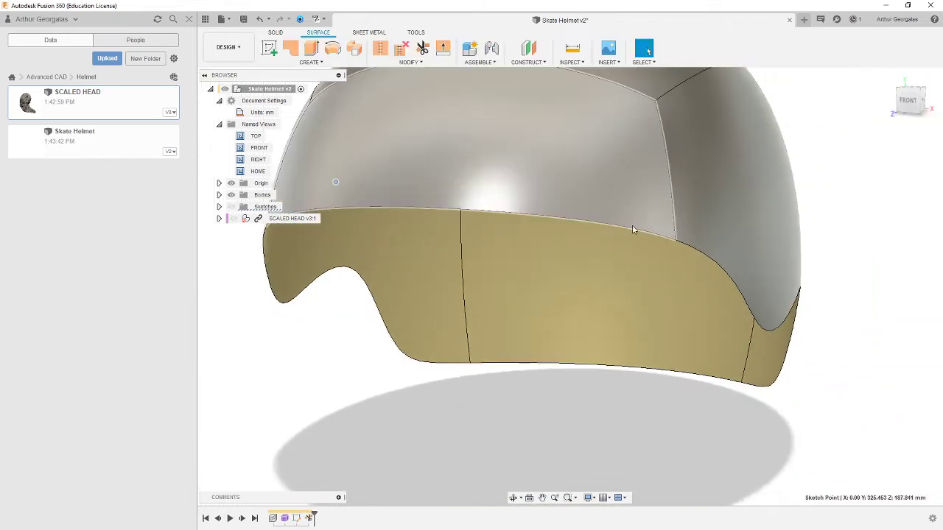
# Step: Reopen the helmet form for editing and move the upper front side vertex outward by about 8.3 mm
pyautogui.keyDown('shift'); pyautogui.moveTo(378, 210); pyautogui.dragTo(689, 255, button='middle'); pyautogui.keyUp('shift')
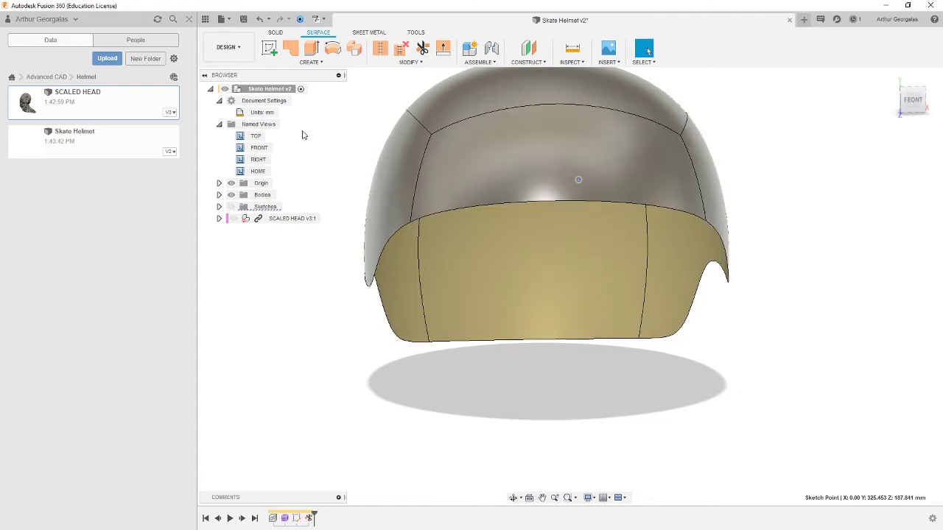
pyautogui.doubleClick(285, 518)
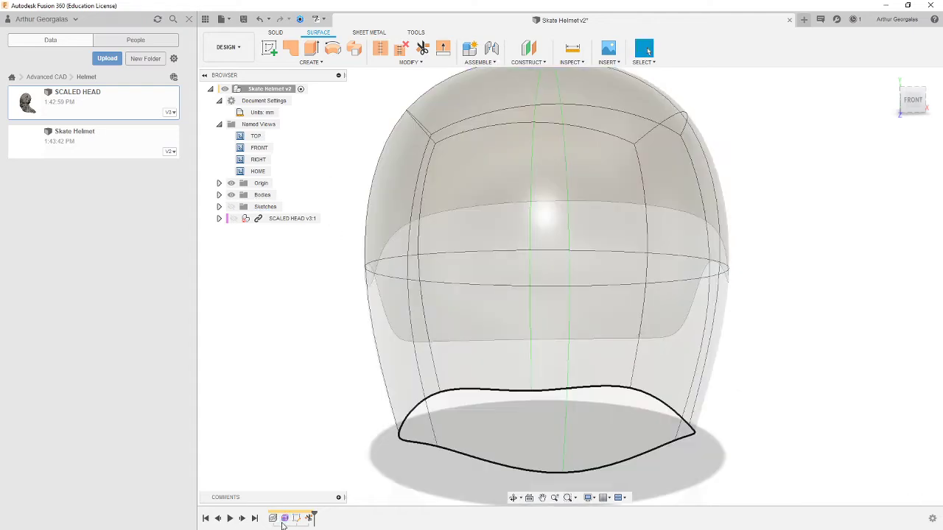
pyautogui.keyDown('shift'); pyautogui.moveTo(450, 109); pyautogui.dragTo(440, 113, button='middle'); pyautogui.keyUp('shift')
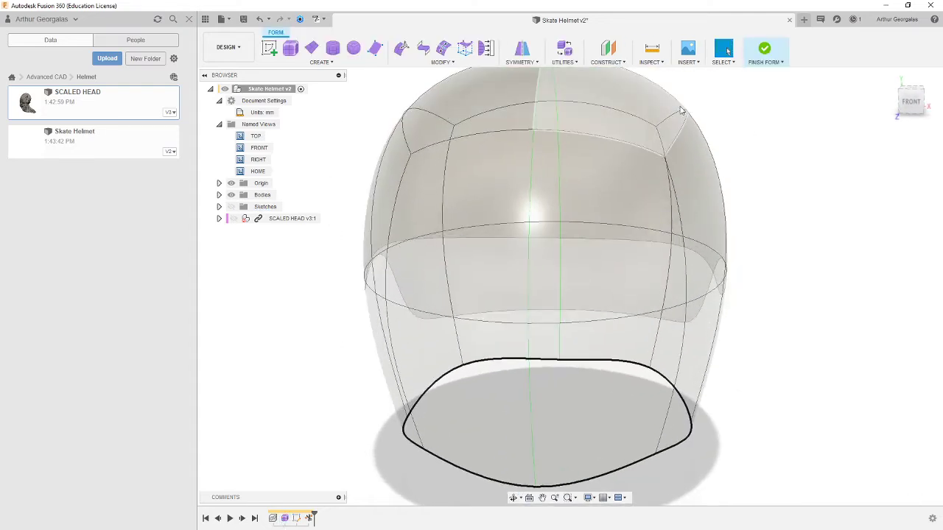
pyautogui.rightClick(786, 122)
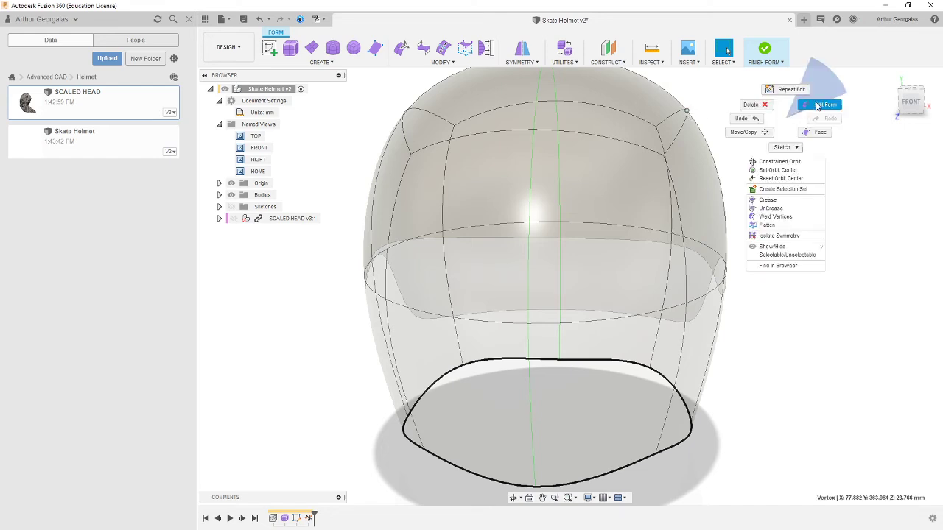
pyautogui.click(820, 103)
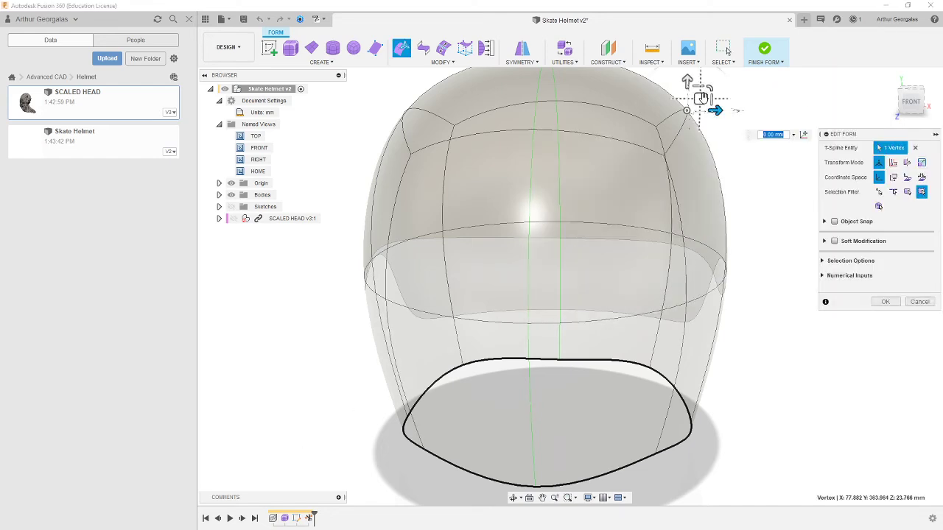
pyautogui.moveTo(700, 98); pyautogui.dragTo(714, 98)
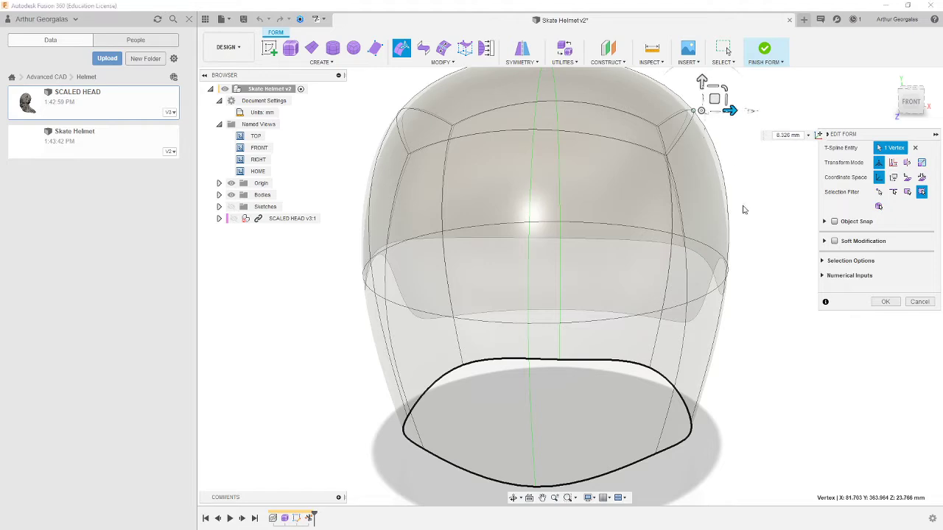
# Step: Shift the two side edges of the form's widest horizontal ring slightly outward, apply the edit and finish the form
pyautogui.click(728, 274)
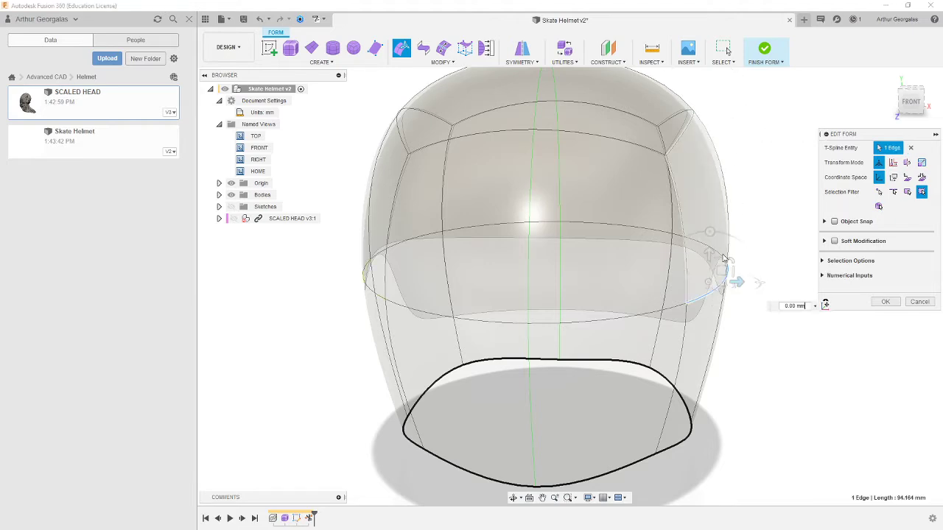
pyautogui.keyDown('shift'); pyautogui.moveTo(774, 345); pyautogui.dragTo(734, 269, button='middle'); pyautogui.keyUp('shift')
pyautogui.keyDown('ctrl'); pyautogui.click(734, 266); pyautogui.keyUp('ctrl')
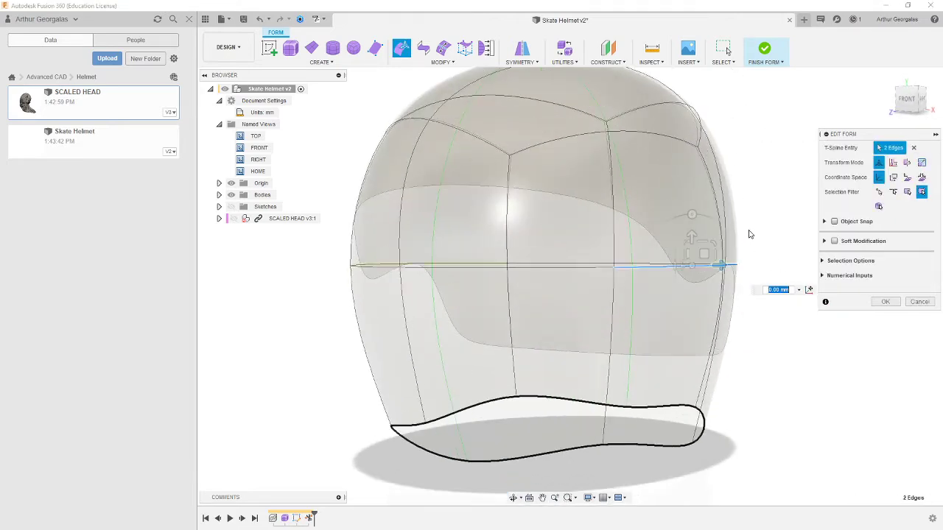
pyautogui.keyDown('shift'); pyautogui.moveTo(748, 234); pyautogui.dragTo(763, 242, button='middle'); pyautogui.keyUp('shift')
pyautogui.moveTo(696, 223); pyautogui.dragTo(727, 216)
pyautogui.keyDown('shift'); pyautogui.moveTo(736, 208); pyautogui.dragTo(742, 196, button='middle'); pyautogui.keyUp('shift')
pyautogui.click(886, 302)
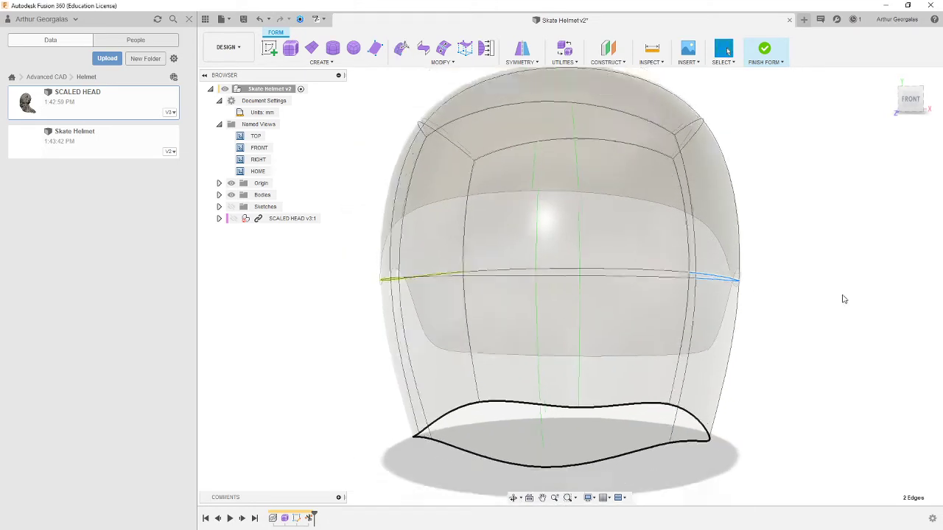
pyautogui.keyDown('shift'); pyautogui.moveTo(842, 296); pyautogui.dragTo(710, 148, button='middle'); pyautogui.keyUp('shift')
pyautogui.keyDown('shift'); pyautogui.moveTo(711, 222); pyautogui.dragTo(669, 223, button='middle'); pyautogui.keyUp('shift')
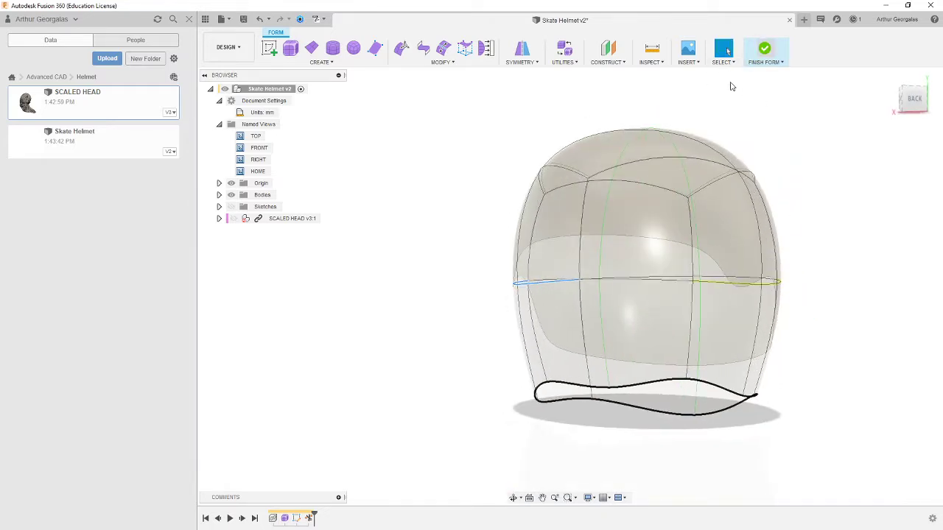
pyautogui.click(764, 50)
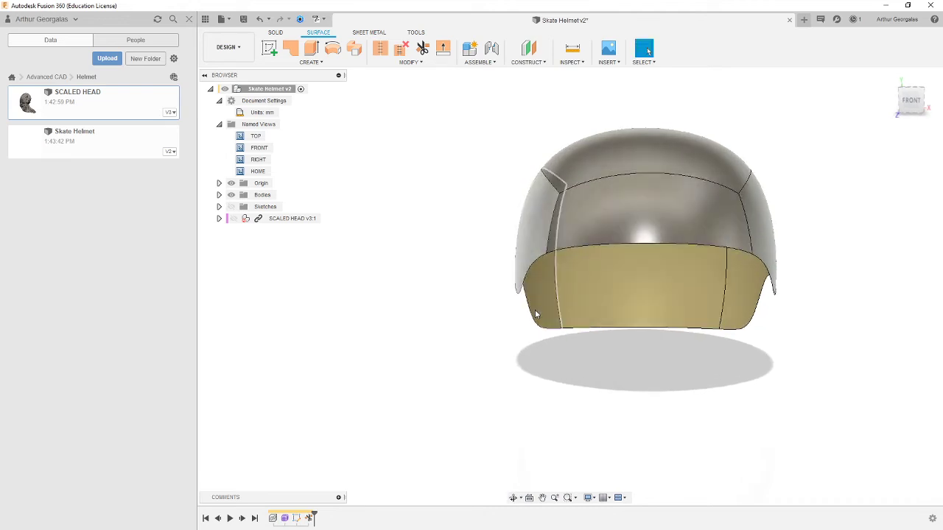
# Step: Show the scaled head and examine how the helmet's brow and side edges sit over it
pyautogui.moveTo(536, 316)
pyautogui.keyDown('shift'); pyautogui.mouseDown(button='middle')
pyautogui.moveTo(870, 320)
pyautogui.moveTo(907, 336)
pyautogui.mouseUp(button='middle'); pyautogui.keyUp('shift')
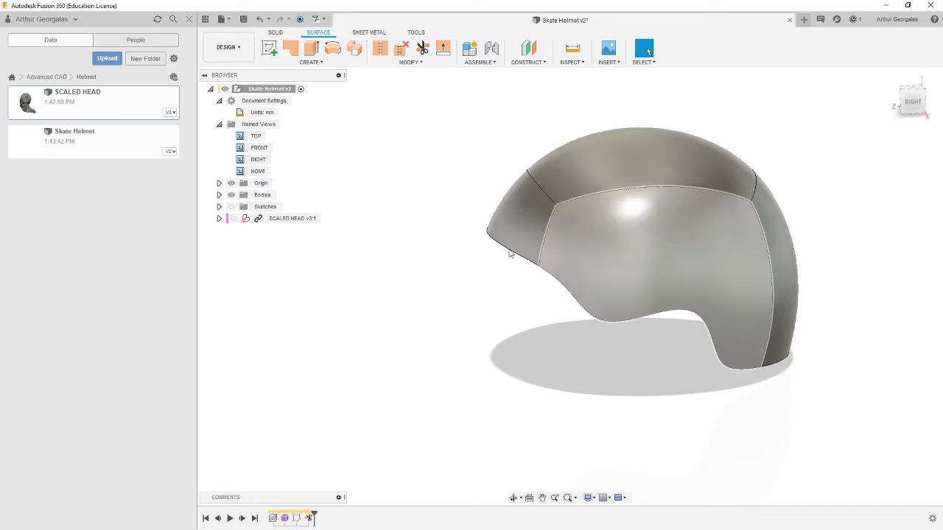
pyautogui.click(232, 218)
pyautogui.keyDown('shift'); pyautogui.moveTo(385, 292); pyautogui.dragTo(738, 289, button='middle'); pyautogui.keyUp('shift')
pyautogui.scroll(4, 436, 310)
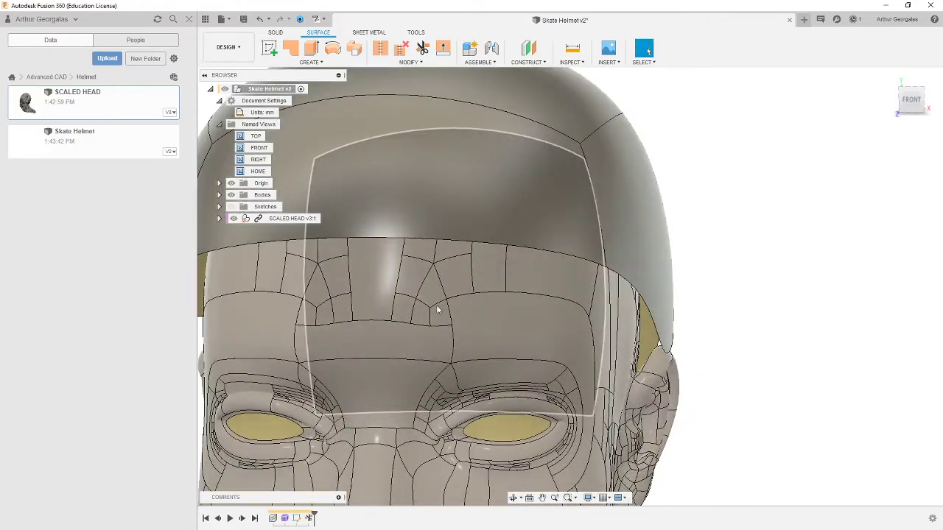
pyautogui.scroll(-3, 437, 309)
pyautogui.moveTo(437, 310)
pyautogui.keyDown('shift'); pyautogui.mouseDown(button='middle')
pyautogui.moveTo(408, 232)
pyautogui.moveTo(322, 256)
pyautogui.moveTo(371, 268)
pyautogui.moveTo(391, 297)
pyautogui.moveTo(420, 302)
pyautogui.mouseUp(button='middle'); pyautogui.keyUp('shift')
pyautogui.scroll(-4, 323, 256)
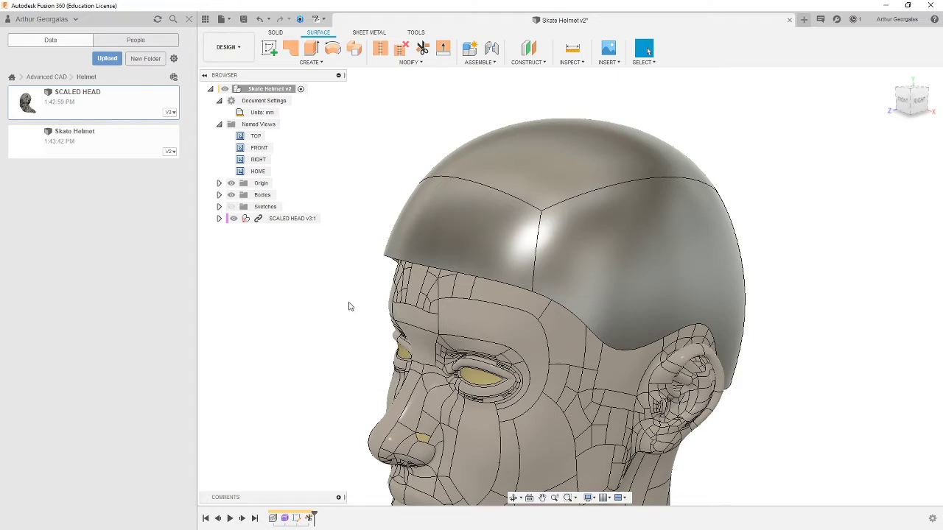
# Step: Edit the form again, paste a copy of Body1 in place and hide the original body
pyautogui.doubleClick(284, 520)
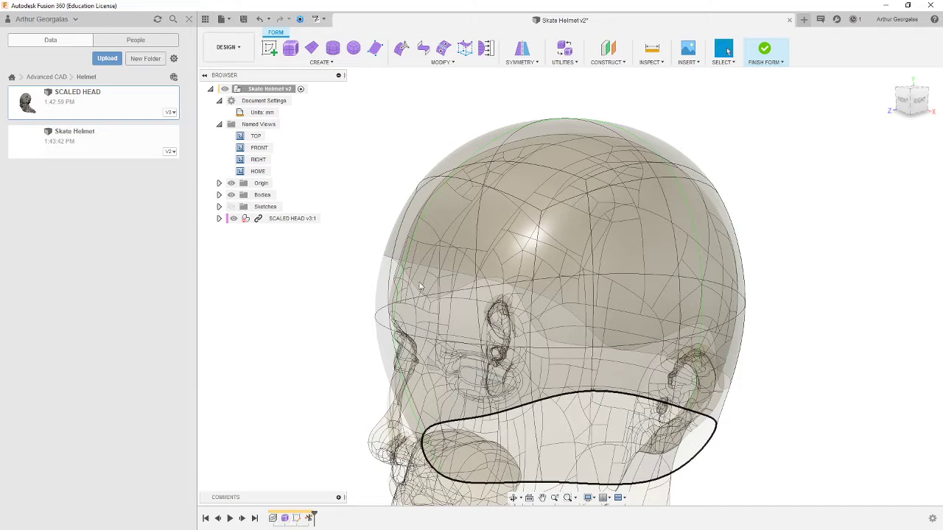
pyautogui.click(230, 195)
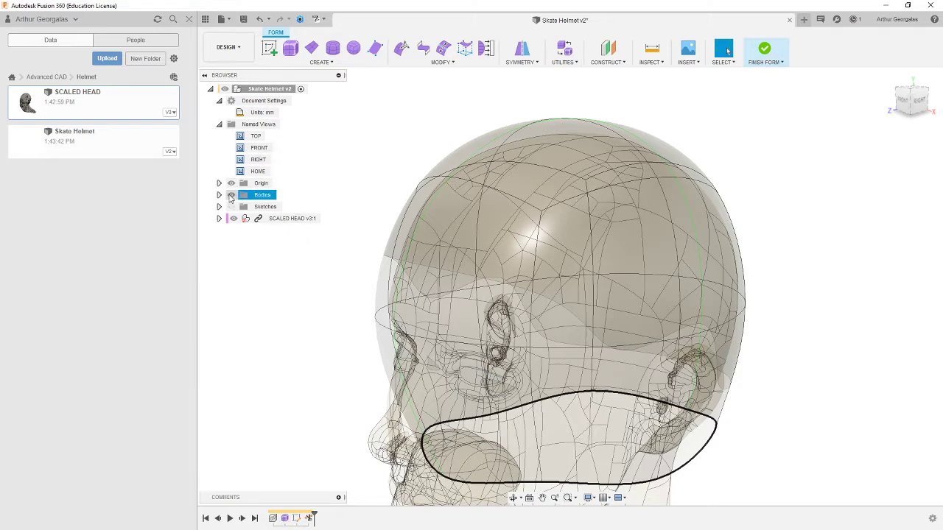
pyautogui.click(219, 194)
pyautogui.rightClick(279, 209)
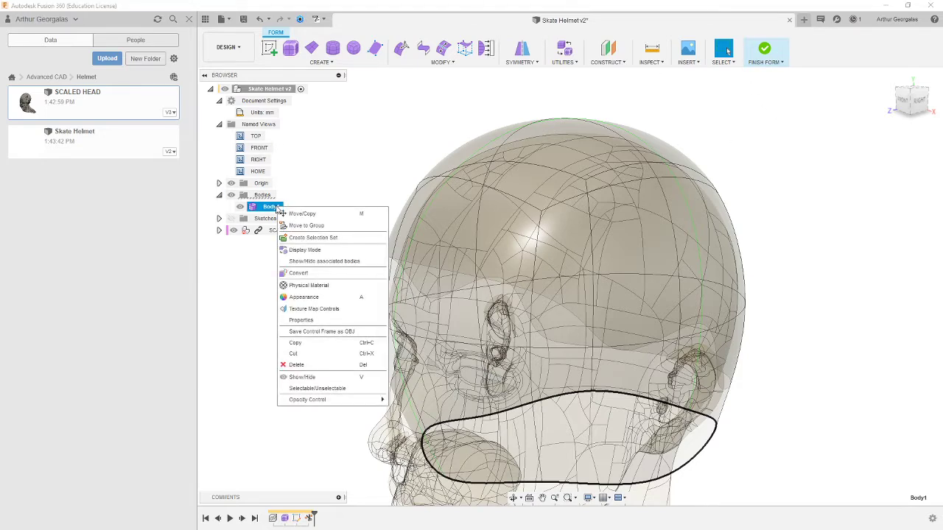
pyautogui.click(298, 343)
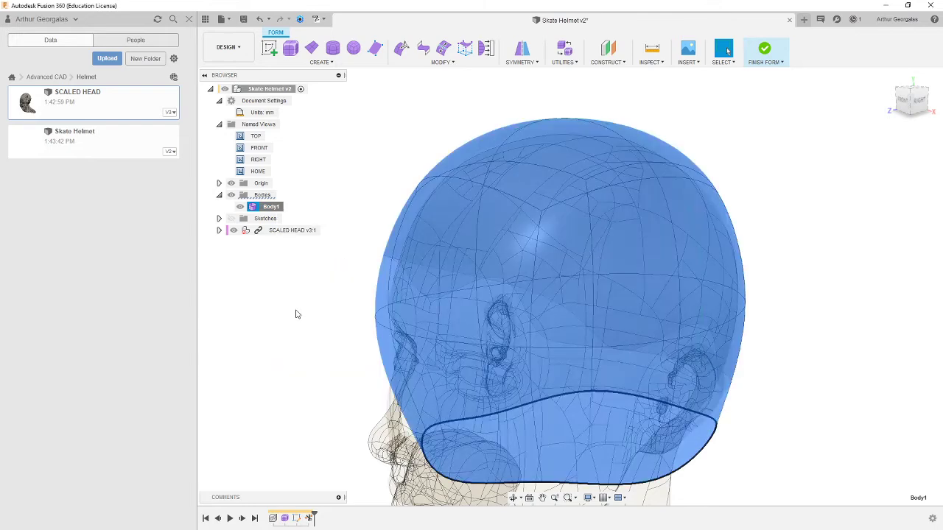
pyautogui.rightClick(297, 314)
pyautogui.click(297, 225)
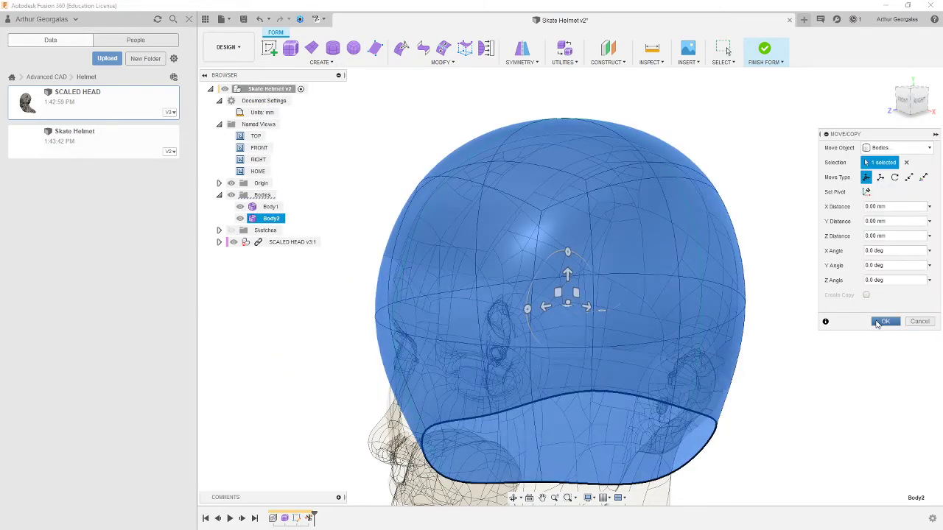
pyautogui.click(883, 322)
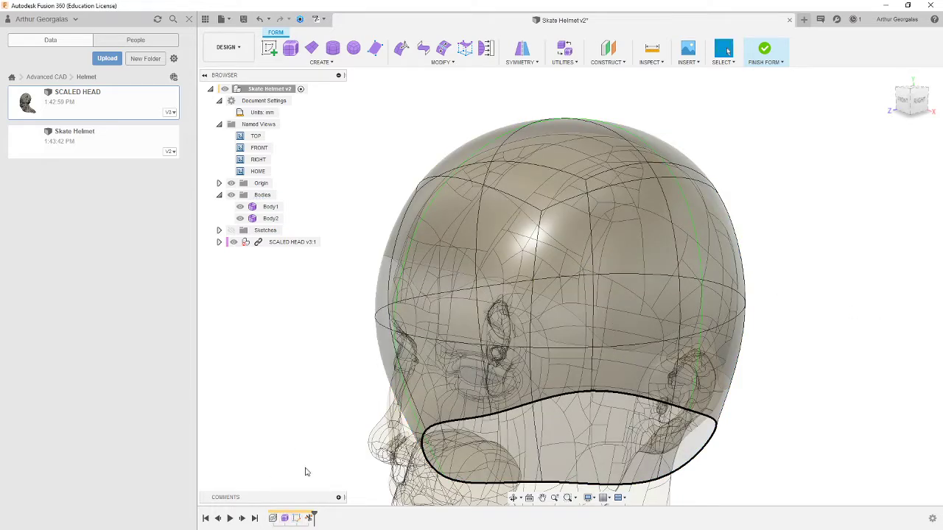
pyautogui.click(240, 206)
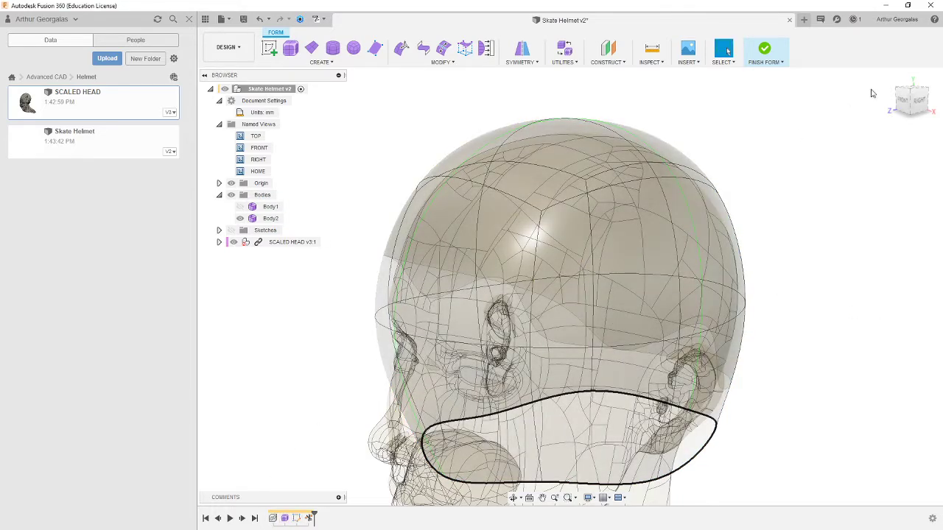
# Step: In the right view, delete the copied body's lower front and side faces below the widest ring, keeping the rear section
pyautogui.click(919, 100)
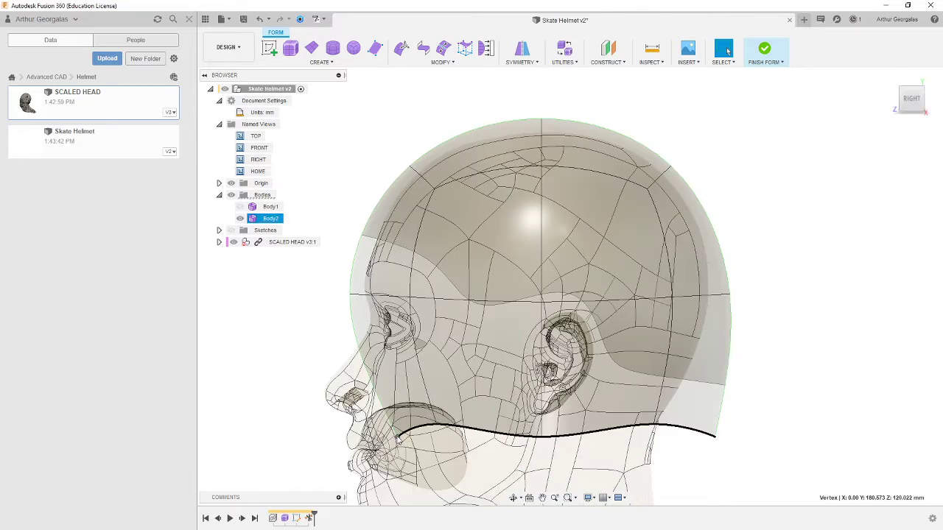
pyautogui.press('Delete')
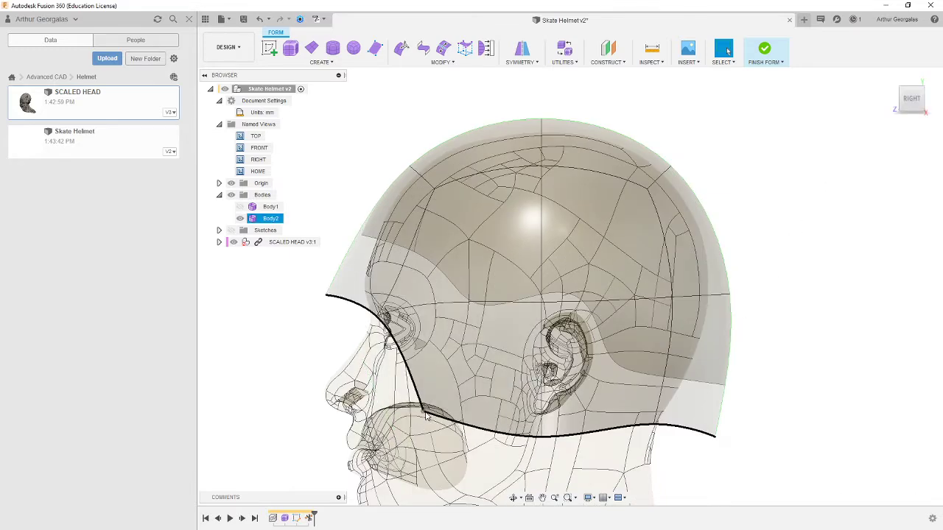
pyautogui.press('Delete')
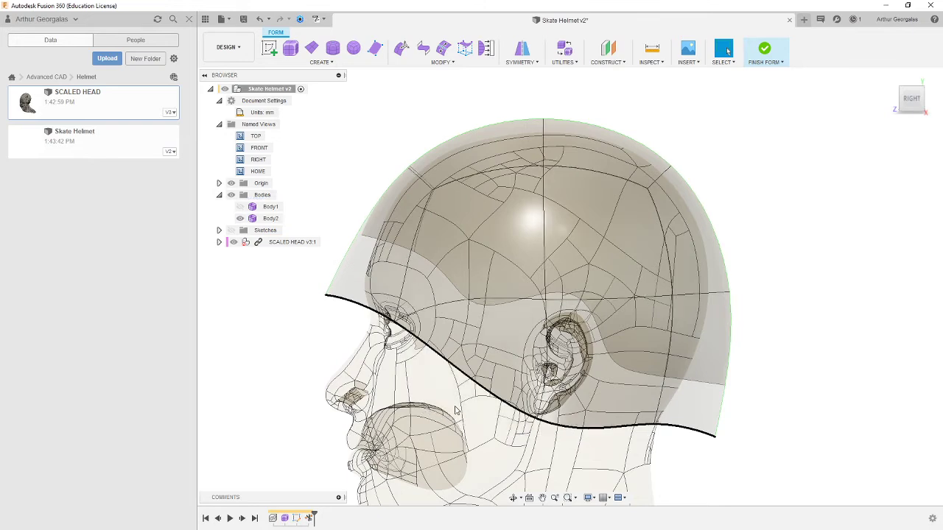
pyautogui.doubleClick(538, 421)
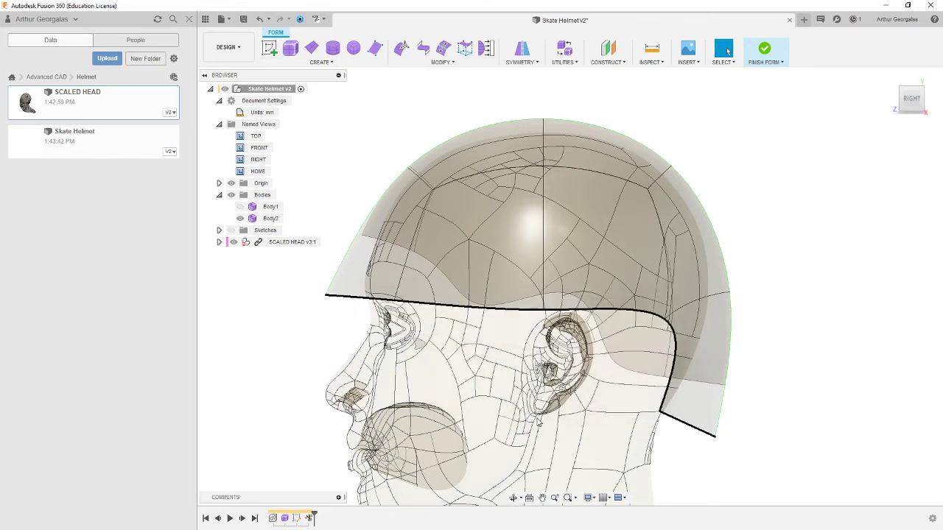
pyautogui.rightClick(666, 321)
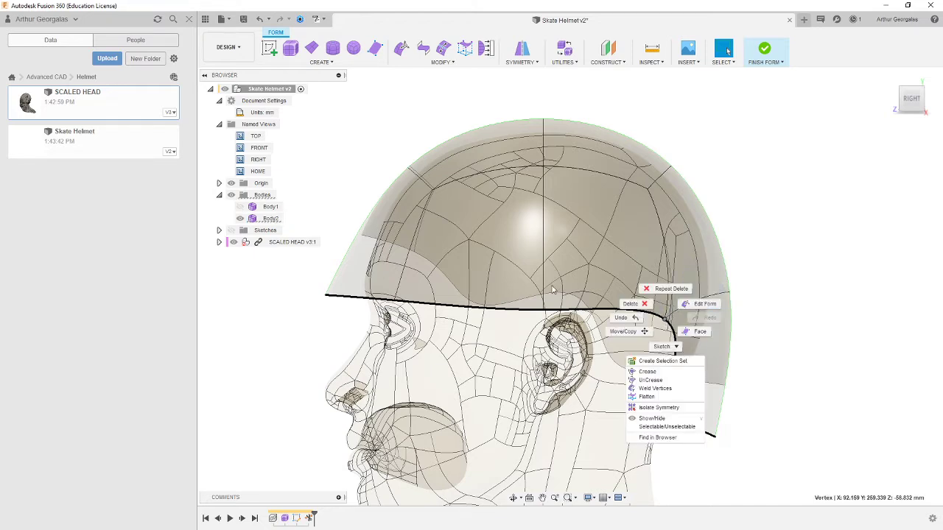
pyautogui.click(621, 317)
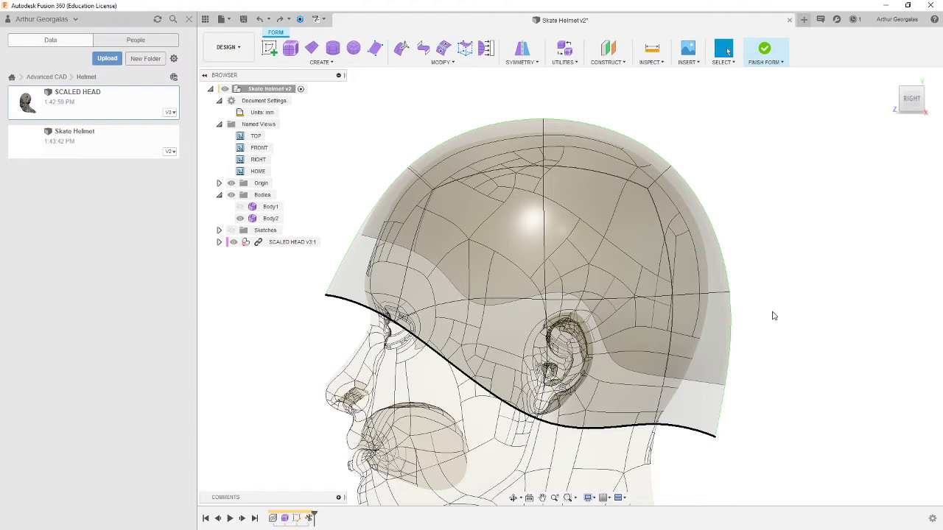
pyautogui.click(281, 19)
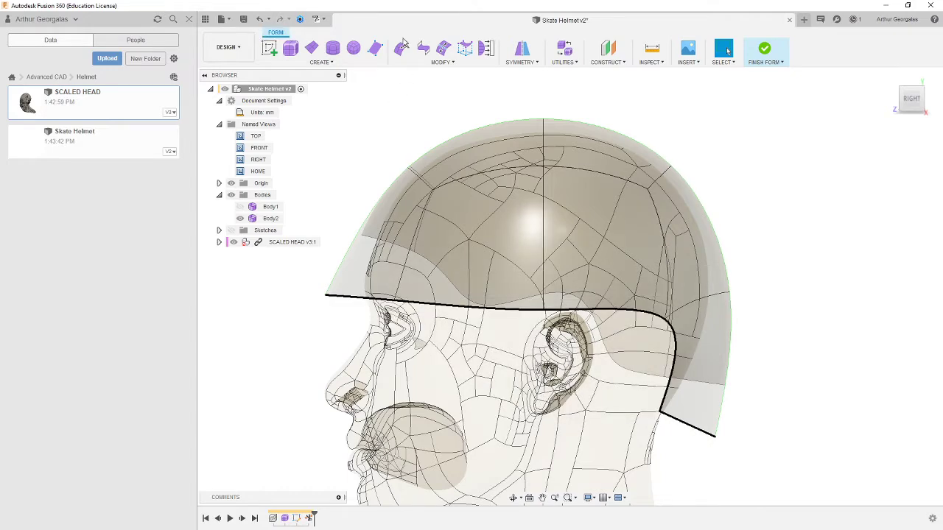
# Step: Move the front centre vertex of the copied body's lower edge about 12 mm up and 19 mm back toward the forehead
pyautogui.click(327, 296)
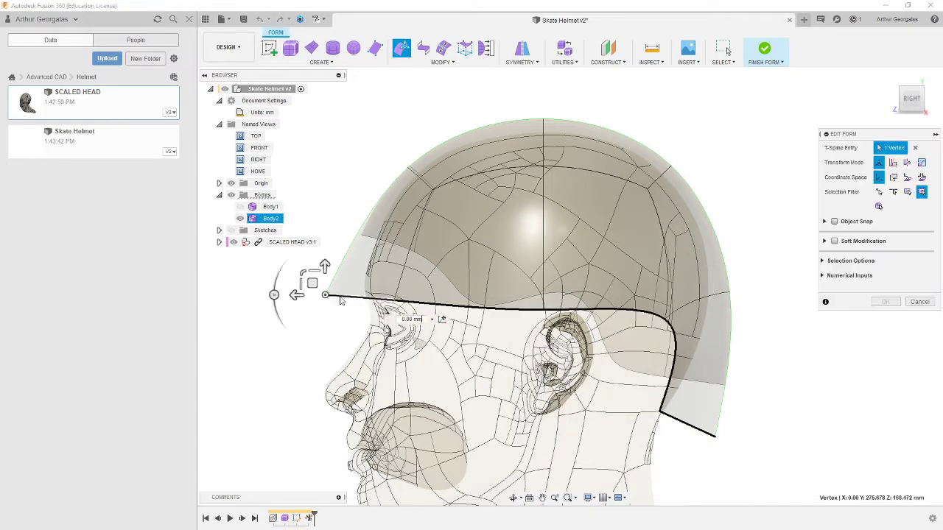
pyautogui.moveTo(311, 282); pyautogui.dragTo(344, 253)
pyautogui.moveTo(344, 249); pyautogui.dragTo(327, 287)
pyautogui.moveTo(363, 231); pyautogui.dragTo(362, 218)
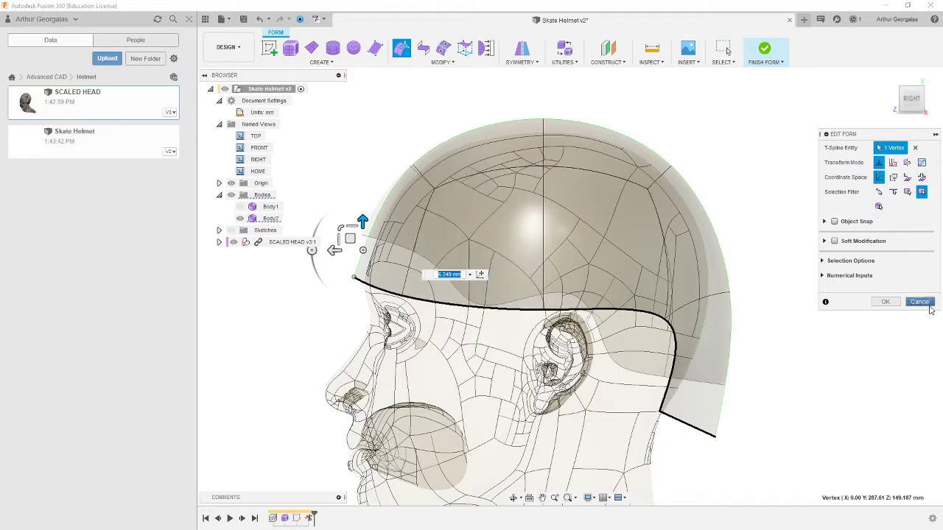
# Step: Raise the copied body's rear lower edge toward the nape and tilt it to about -10.5 degrees
pyautogui.click(696, 428)
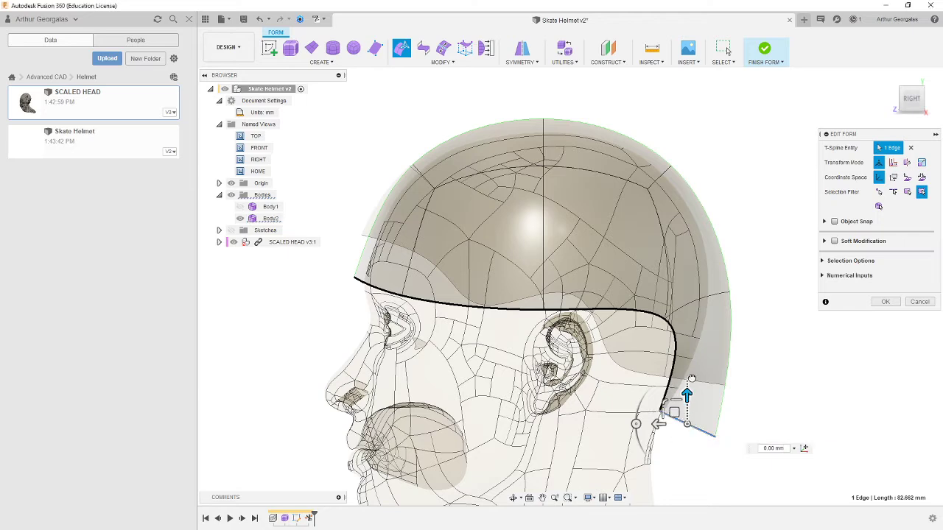
pyautogui.moveTo(690, 379); pyautogui.dragTo(691, 327)
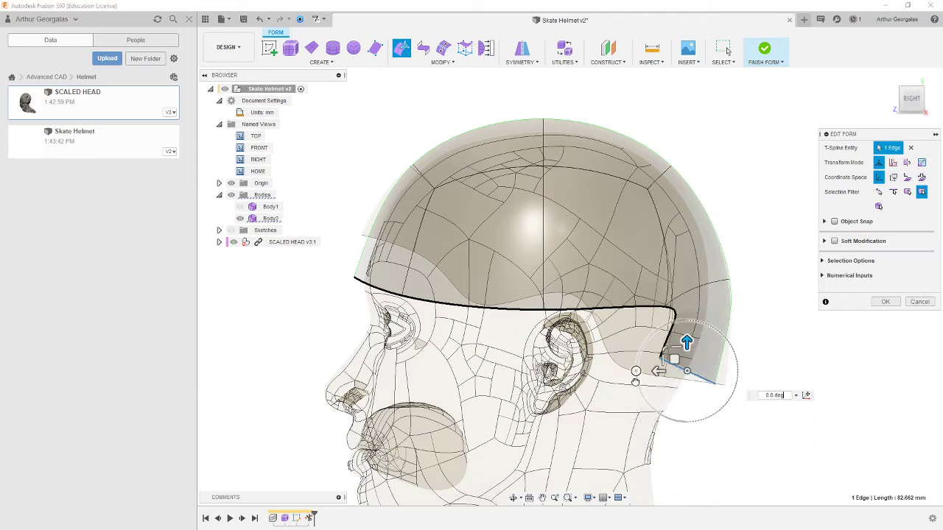
pyautogui.moveTo(636, 382); pyautogui.dragTo(638, 383)
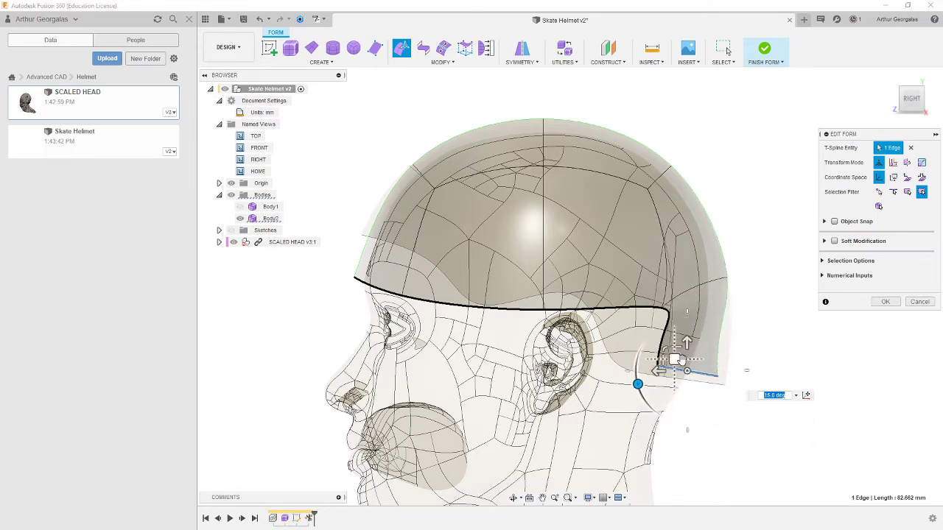
pyautogui.moveTo(691, 369); pyautogui.dragTo(647, 366)
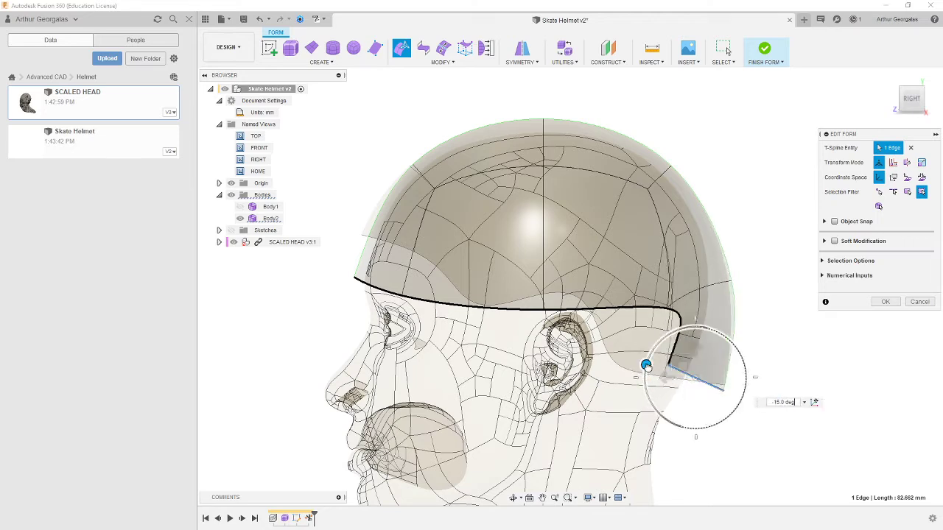
pyautogui.moveTo(790, 375); pyautogui.dragTo(729, 384)
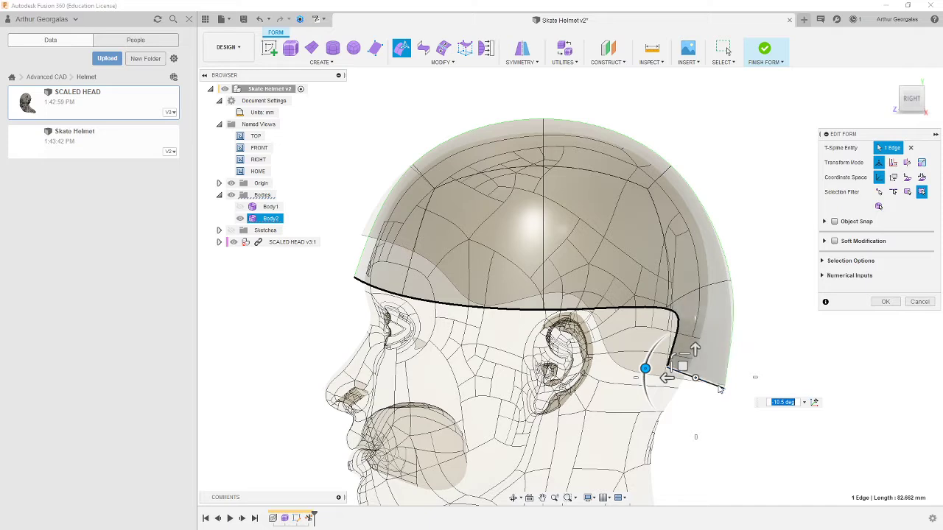
pyautogui.click(885, 302)
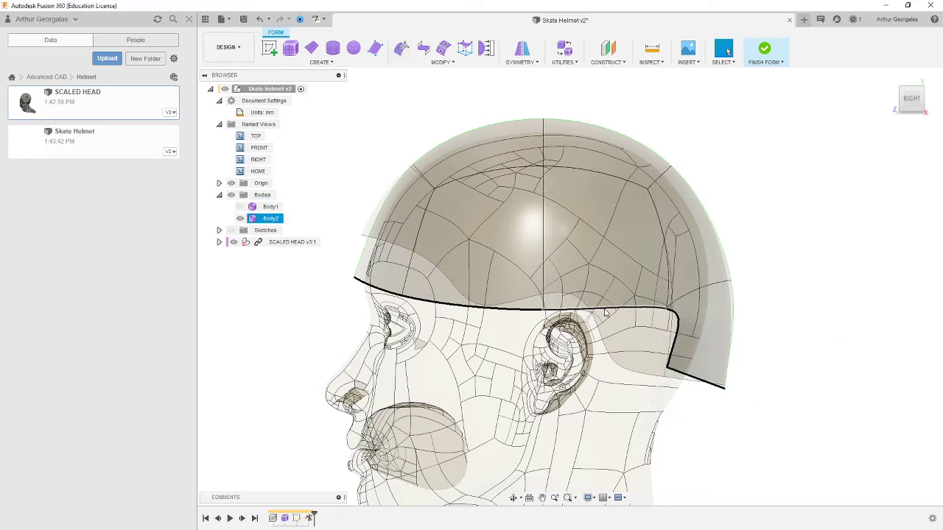
# Step: Delete the copied body's rear lower faces and move the rear centre vertex of the new edge about 14 mm forward and 6 mm down
pyautogui.click(707, 341)
pyautogui.press('Delete')
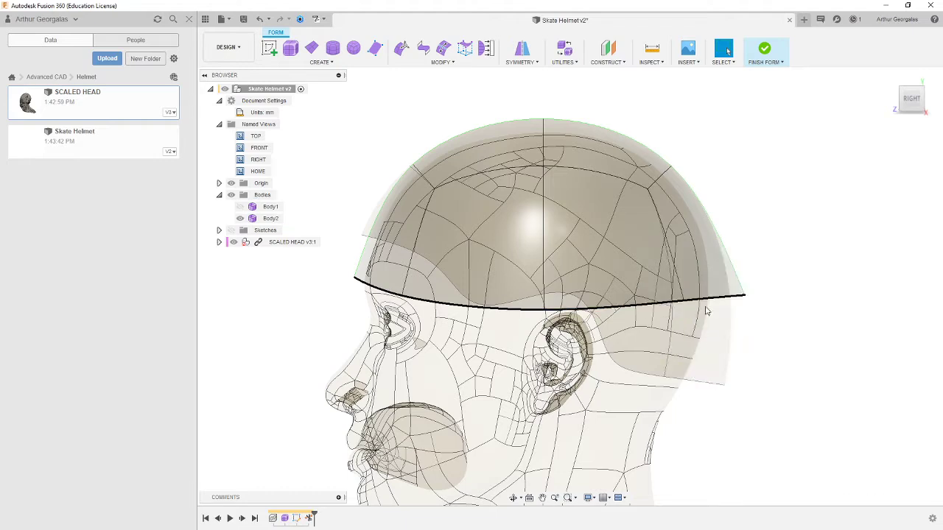
pyautogui.rightClick(748, 298)
pyautogui.click(770, 286)
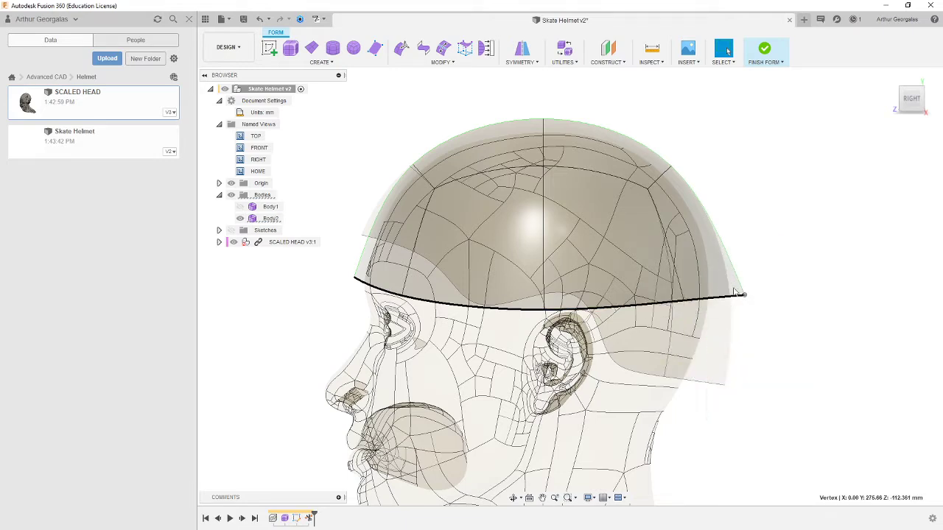
pyautogui.moveTo(732, 283); pyautogui.dragTo(711, 291)
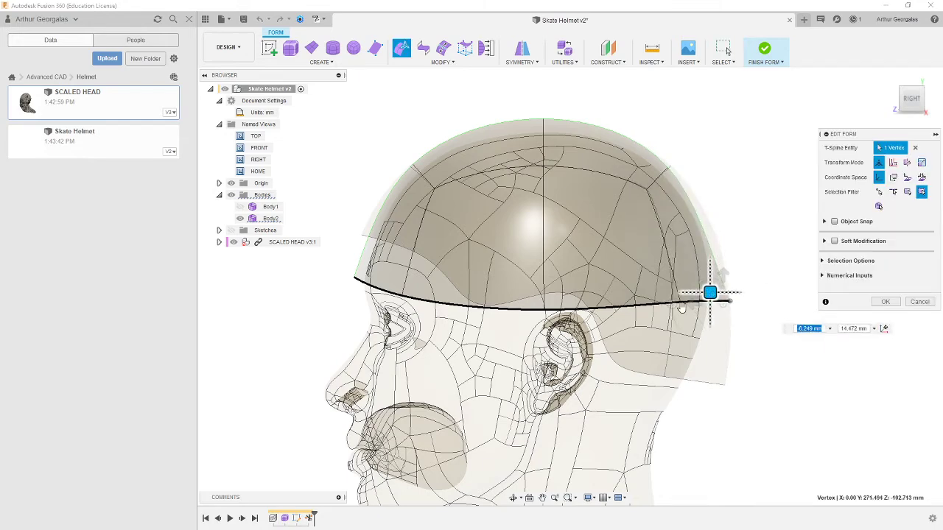
pyautogui.click(744, 341)
# Step: Try to scale one rear segment of the copied body's lower edge, and undo the change
pyautogui.keyDown('shift'); pyautogui.moveTo(745, 341); pyautogui.dragTo(685, 232, button='middle'); pyautogui.keyUp('shift')
pyautogui.keyDown('shift'); pyautogui.moveTo(795, 374); pyautogui.dragTo(495, 392, button='middle'); pyautogui.keyUp('shift')
pyautogui.moveTo(761, 388); pyautogui.dragTo(627, 337, button='middle')
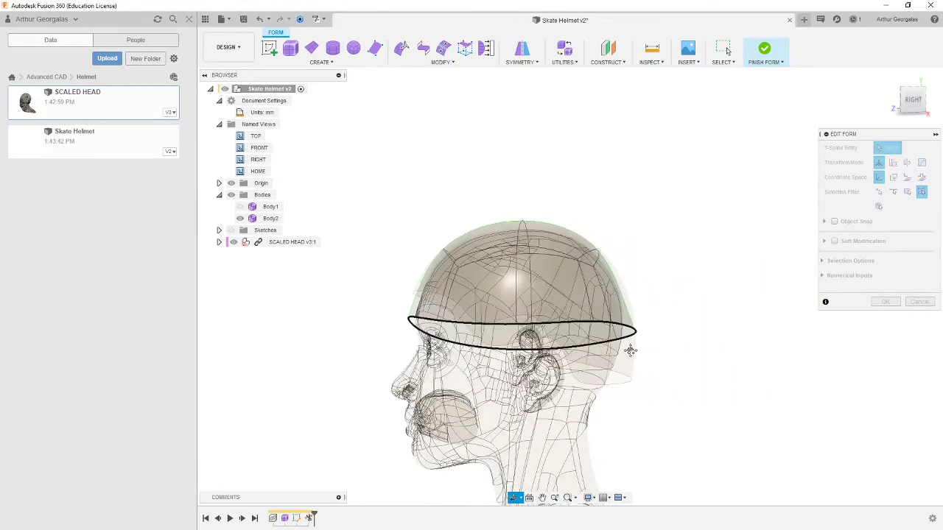
pyautogui.scroll(3, 626, 335)
pyautogui.click(621, 332)
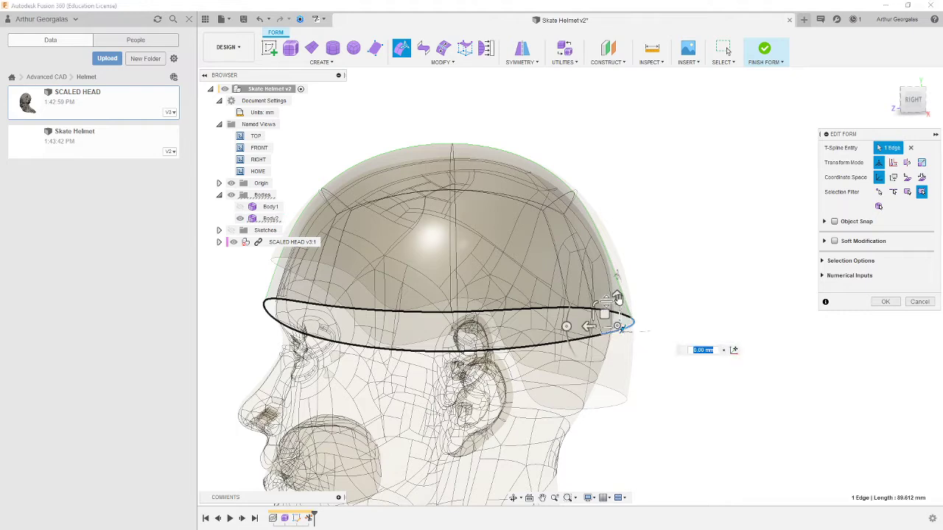
pyautogui.moveTo(618, 297); pyautogui.dragTo(623, 329)
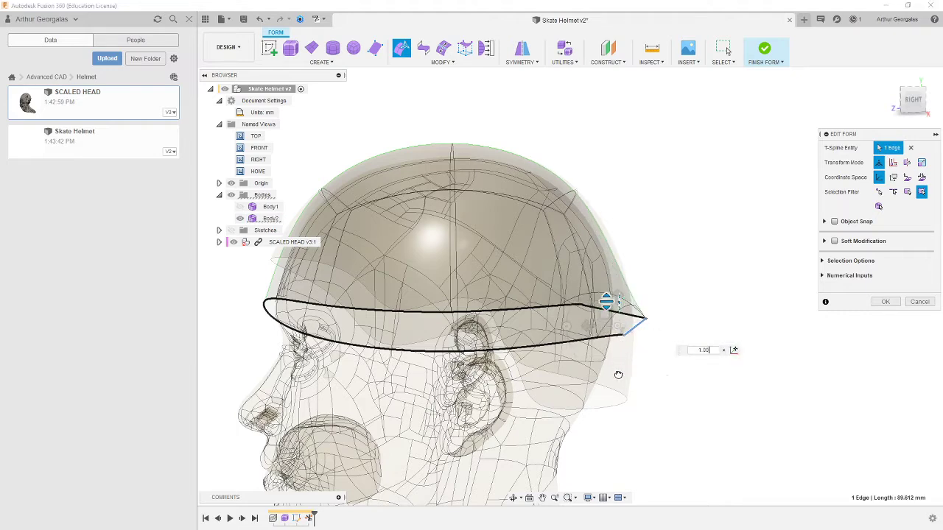
pyautogui.hotkey('ctrl', 'z')
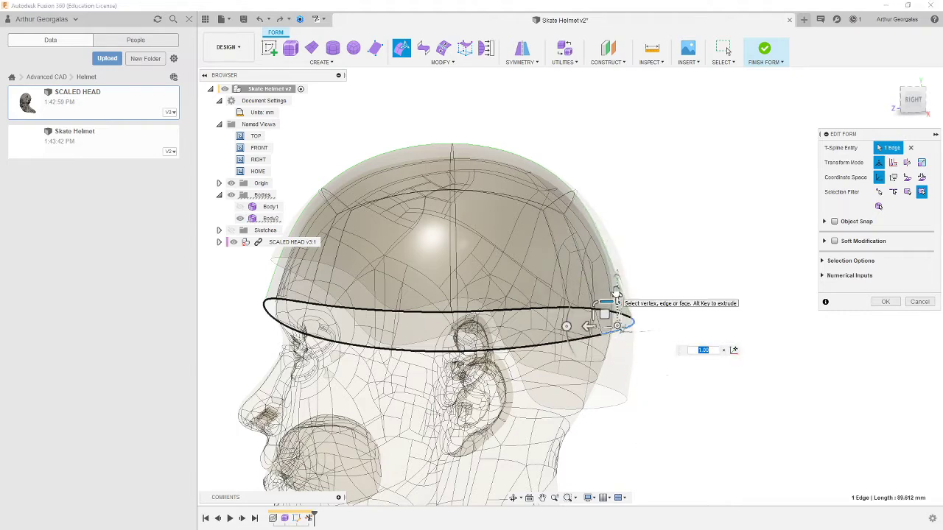
# Step: Extrude one rear lower edge segment downward and shift the extruded edge about 8 mm sideways across the centre line
pyautogui.moveTo(618, 294); pyautogui.dragTo(600, 388)
pyautogui.keyDown('shift'); pyautogui.moveTo(672, 379); pyautogui.dragTo(622, 395, button='middle'); pyautogui.keyUp('shift')
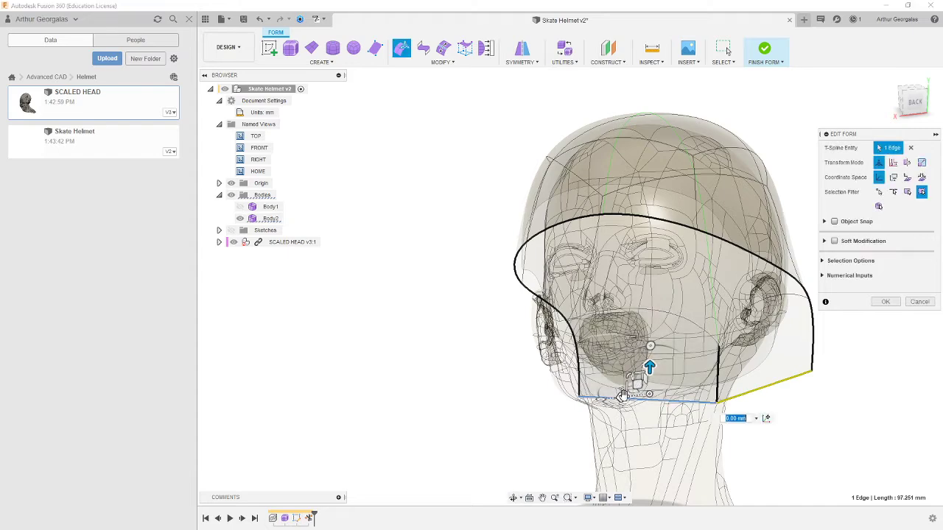
pyautogui.moveTo(622, 397); pyautogui.dragTo(611, 399)
# Step: Hide the scaled head and weld the two lower corner vertices across the rear gap with the Vertex to Vertex mode
pyautogui.click(588, 498)
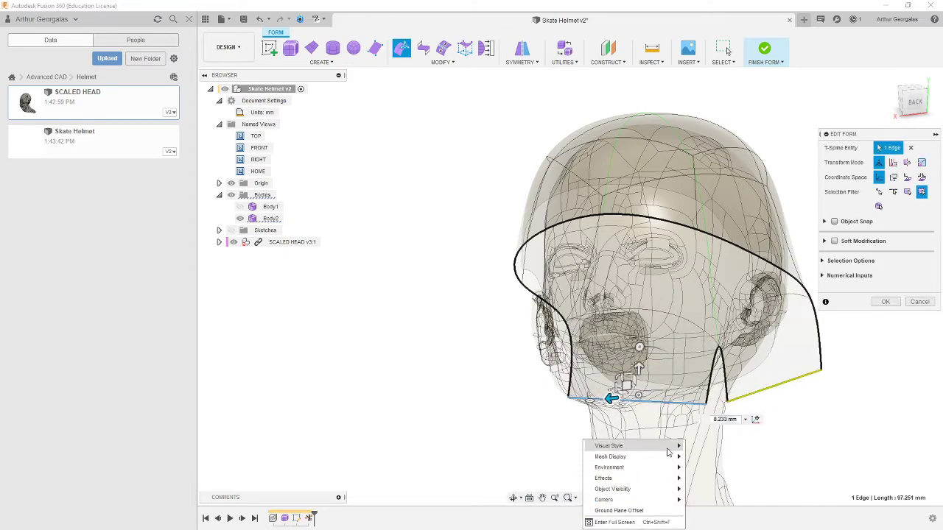
pyautogui.click(278, 291)
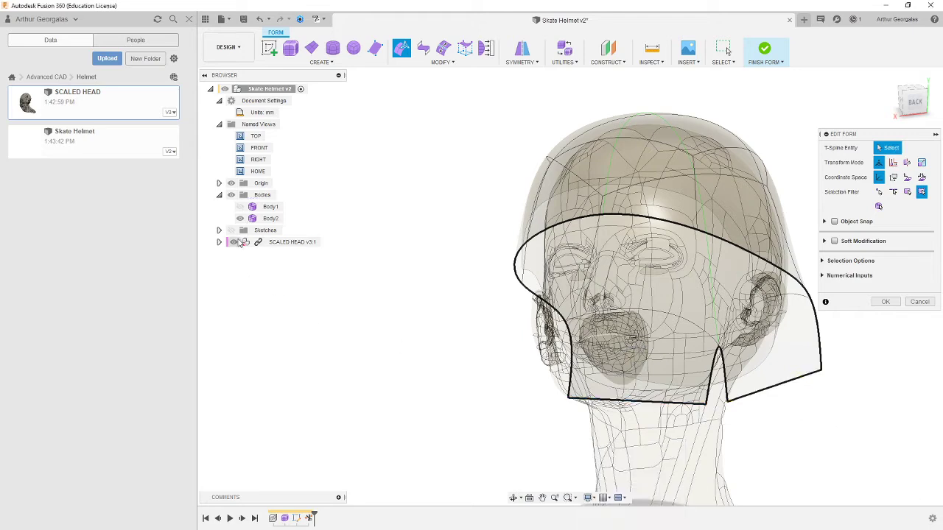
pyautogui.click(235, 242)
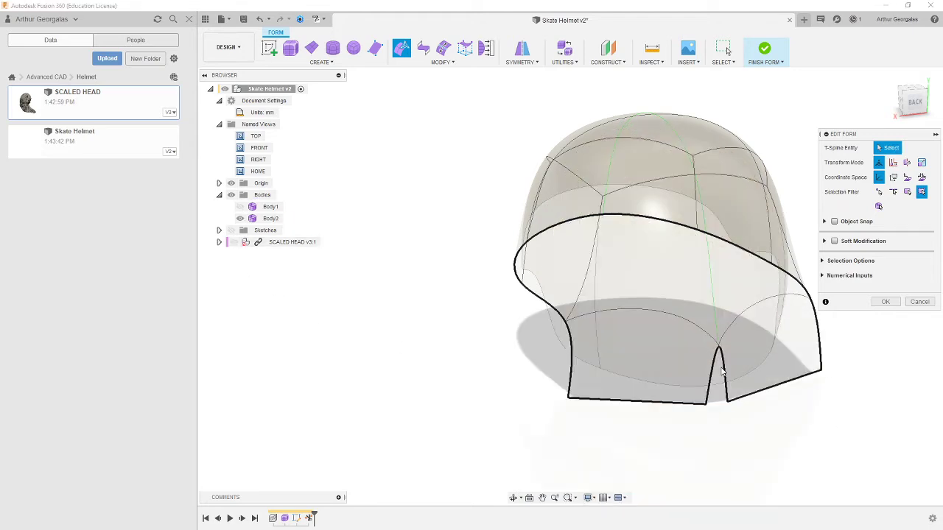
pyautogui.click(884, 303)
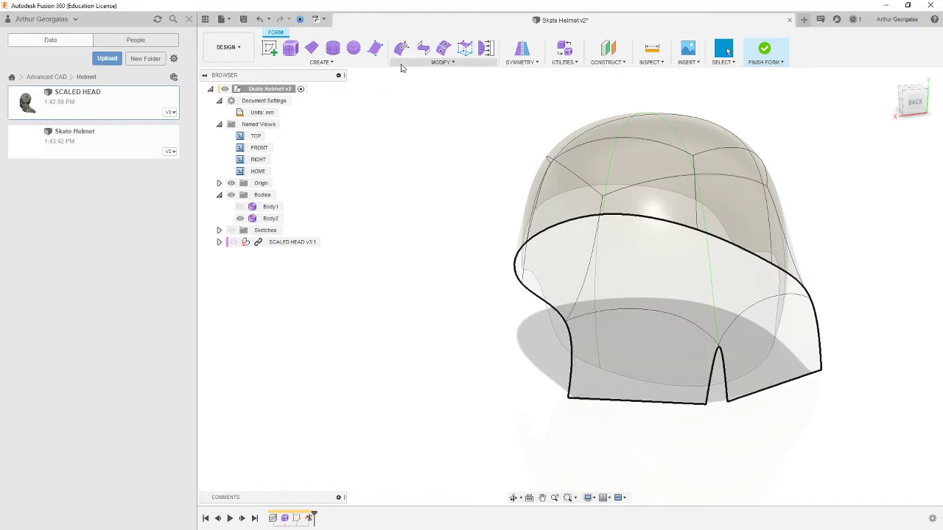
pyautogui.click(401, 64)
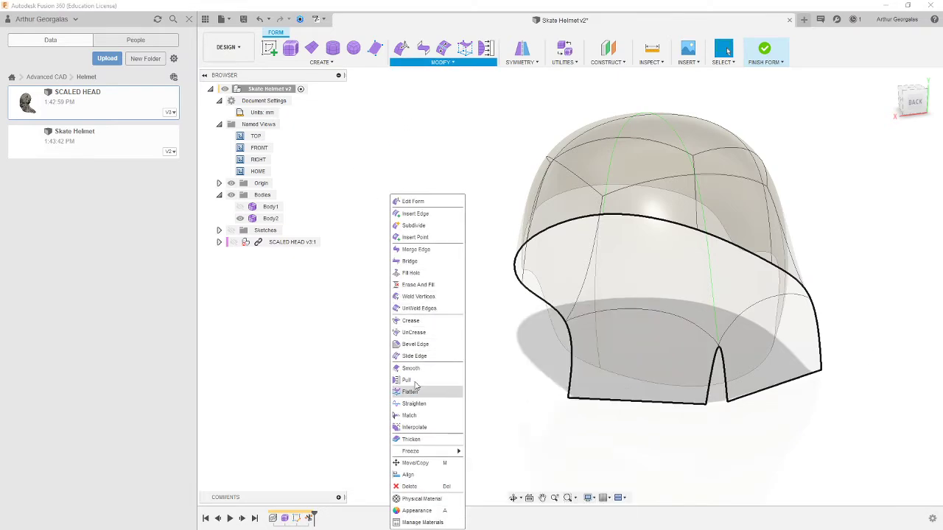
pyautogui.click(418, 296)
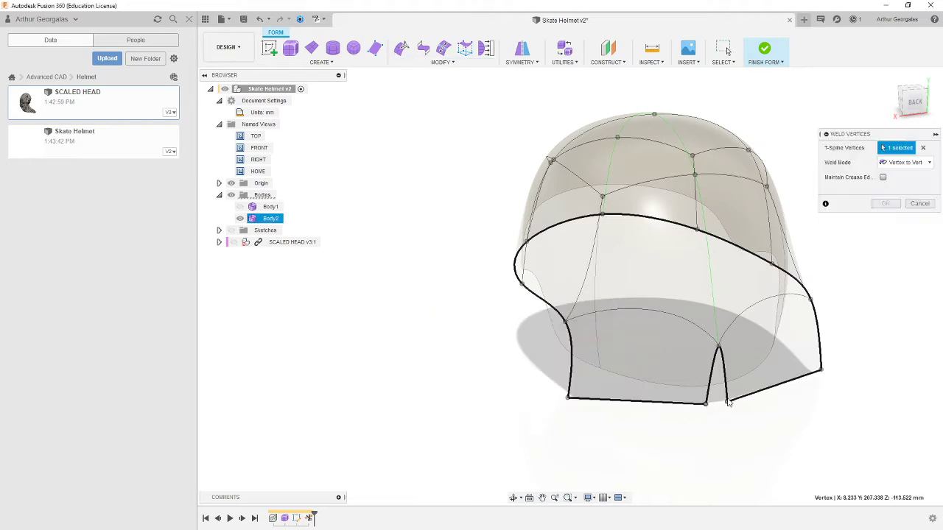
pyautogui.click(727, 401)
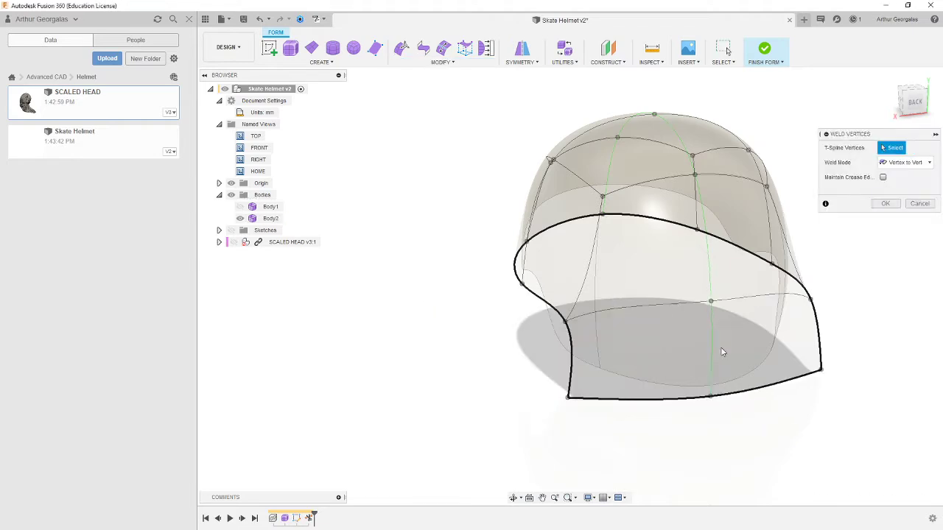
# Step: Leave the Weld Vertices command and undo the weld, the head hiding and the rear edge extrusion
pyautogui.click(922, 204)
pyautogui.hotkey('ctrl', 'z')
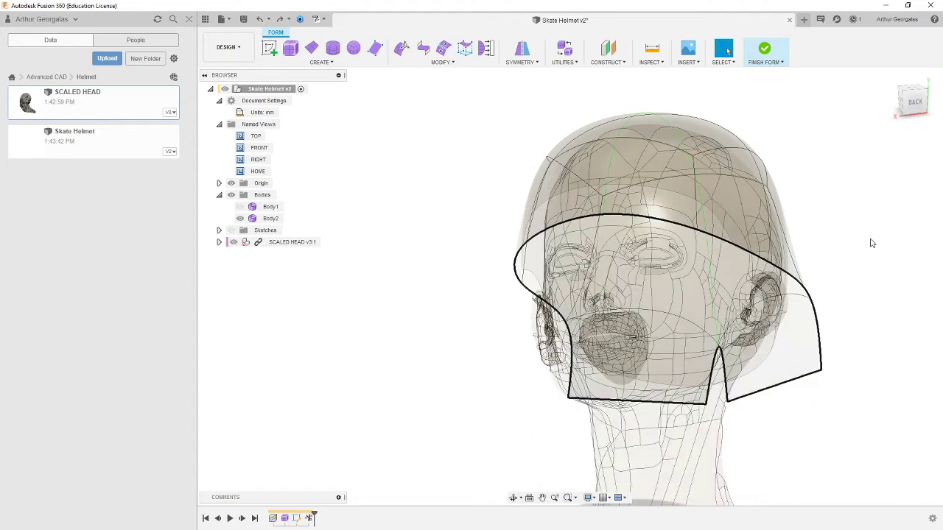
pyautogui.hotkey('ctrl', 'z')
pyautogui.hotkey('ctrl', 'z')
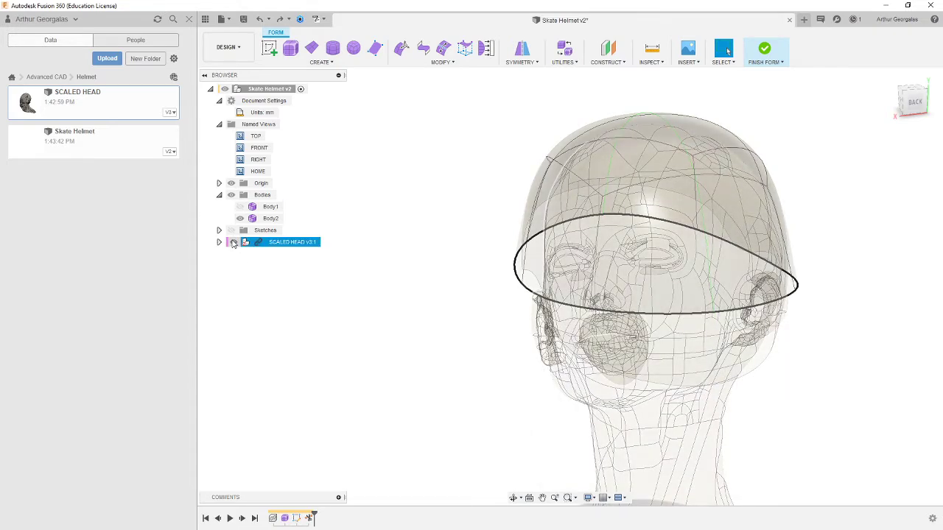
# Step: Hide the scaled head and extrude two adjacent rear lower edge segments of the copied body downward together
pyautogui.click(232, 243)
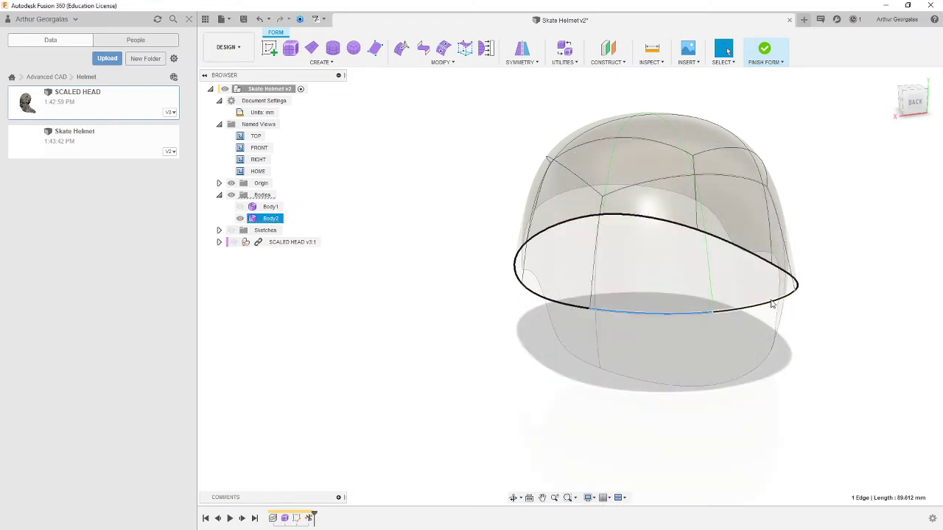
pyautogui.rightClick(838, 324)
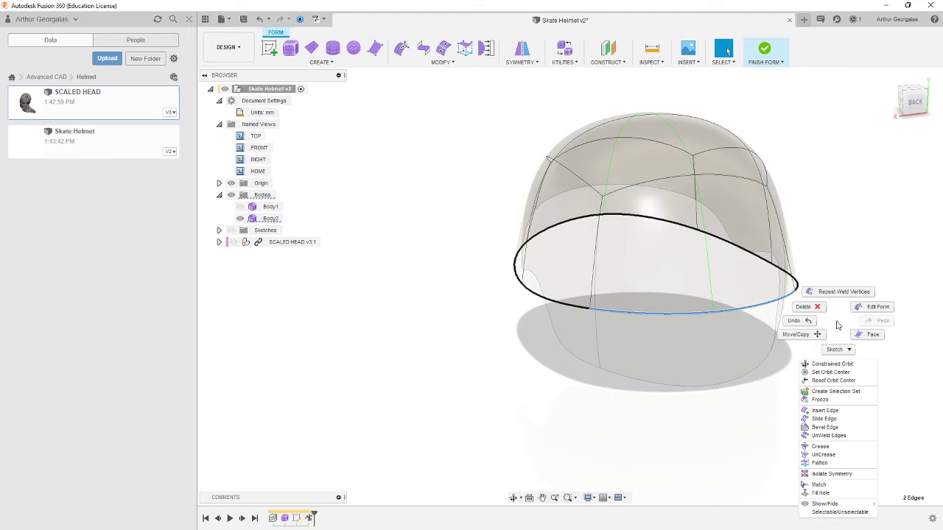
pyautogui.click(879, 308)
pyautogui.moveTo(700, 275); pyautogui.dragTo(699, 352)
# Step: Move the rear flap's upper side vertex about 11 mm inward and 10 mm forward, and its lower corner about 15 mm inward and 26 mm forward
pyautogui.keyDown('shift'); pyautogui.moveTo(636, 432); pyautogui.dragTo(704, 402, button='middle'); pyautogui.keyUp('shift')
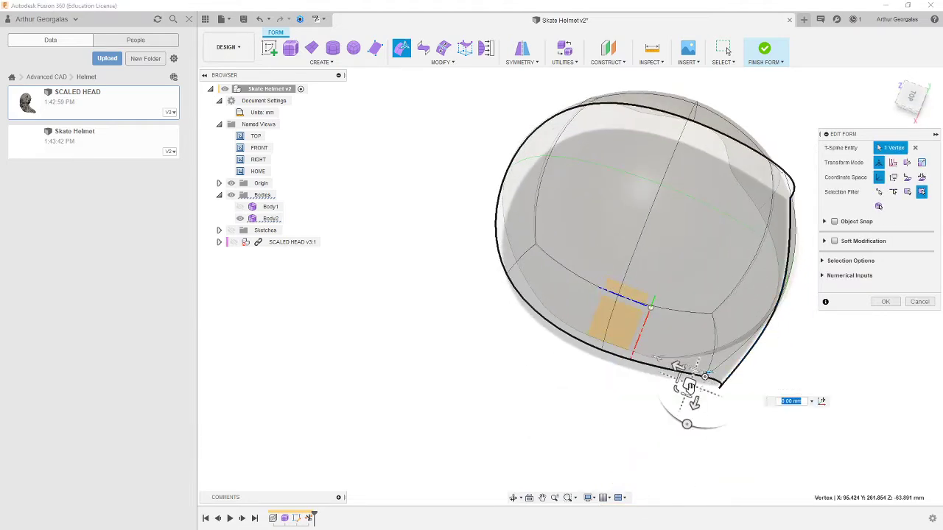
pyautogui.moveTo(680, 379); pyautogui.dragTo(687, 360)
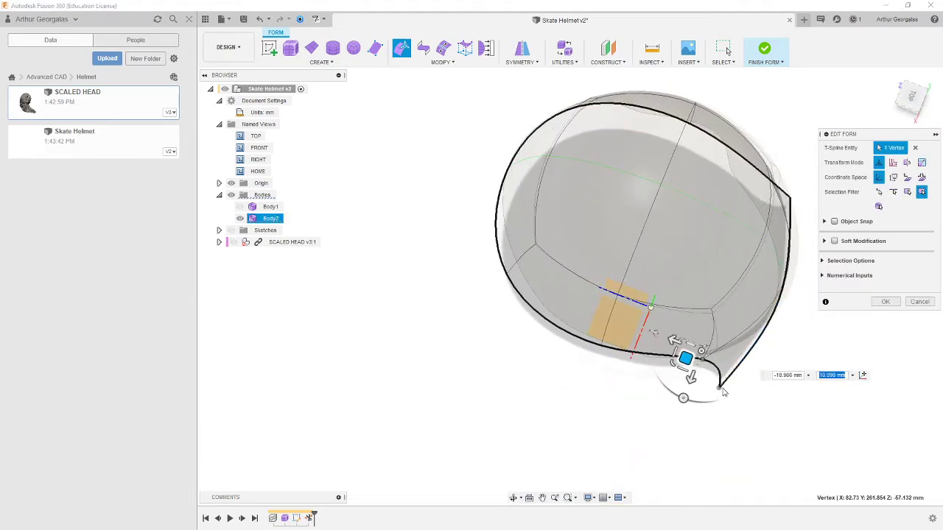
pyautogui.click(719, 389)
pyautogui.moveTo(703, 397); pyautogui.dragTo(682, 368)
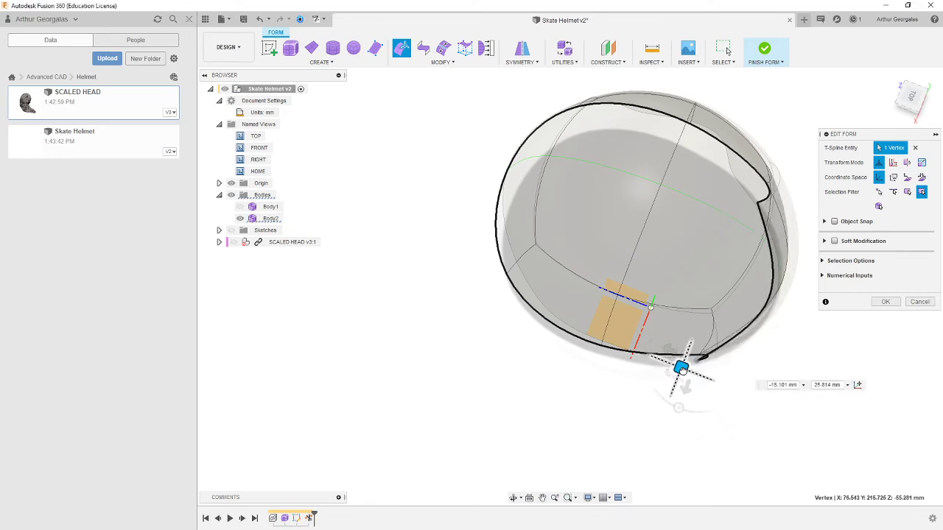
# Step: In the right view, move the rear flap's front side edge forward toward the ear opening
pyautogui.keyDown('shift'); pyautogui.moveTo(703, 379); pyautogui.dragTo(740, 335, button='middle'); pyautogui.keyUp('shift')
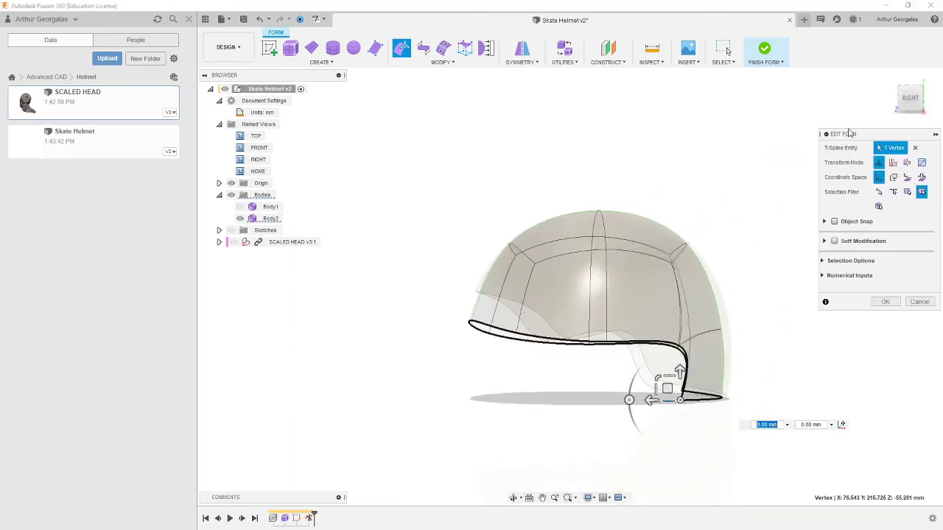
pyautogui.click(910, 100)
pyautogui.scroll(4, 678, 356)
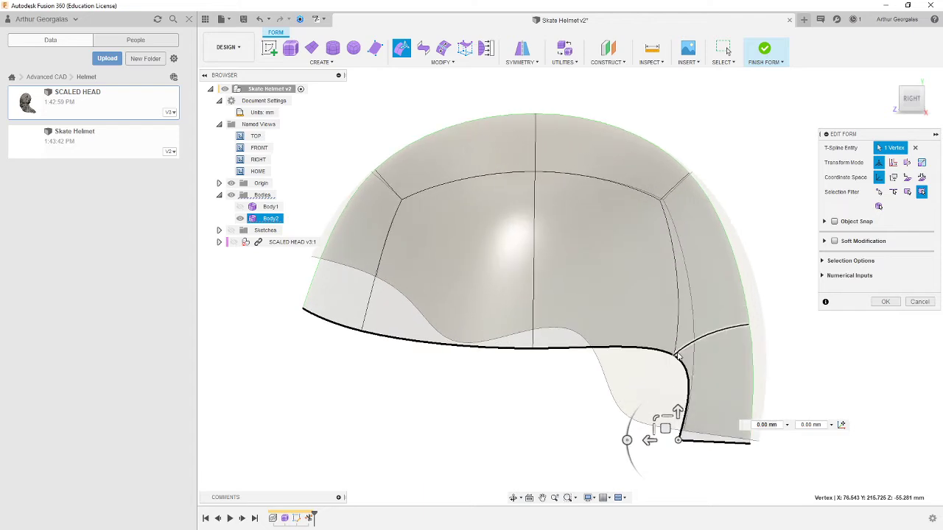
pyautogui.click(683, 377)
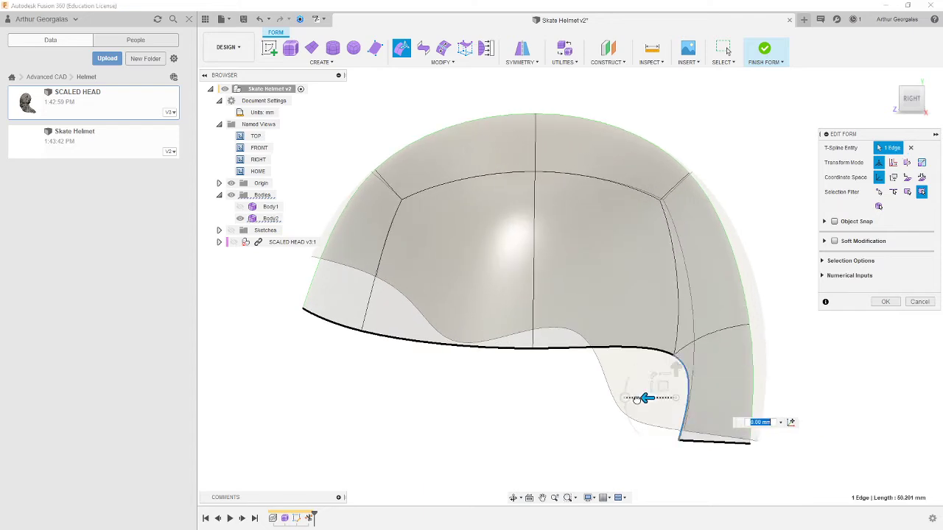
pyautogui.moveTo(644, 398); pyautogui.dragTo(584, 398)
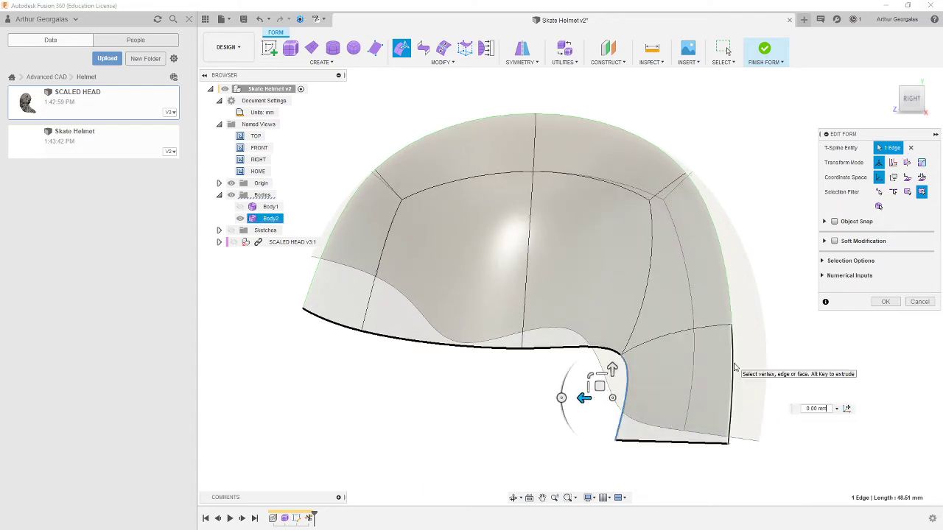
# Step: Move the rear flap's centre edge backward to meet the outline of the original helmet form
pyautogui.click(730, 416)
pyautogui.moveTo(695, 385); pyautogui.dragTo(752, 385)
pyautogui.click(824, 432)
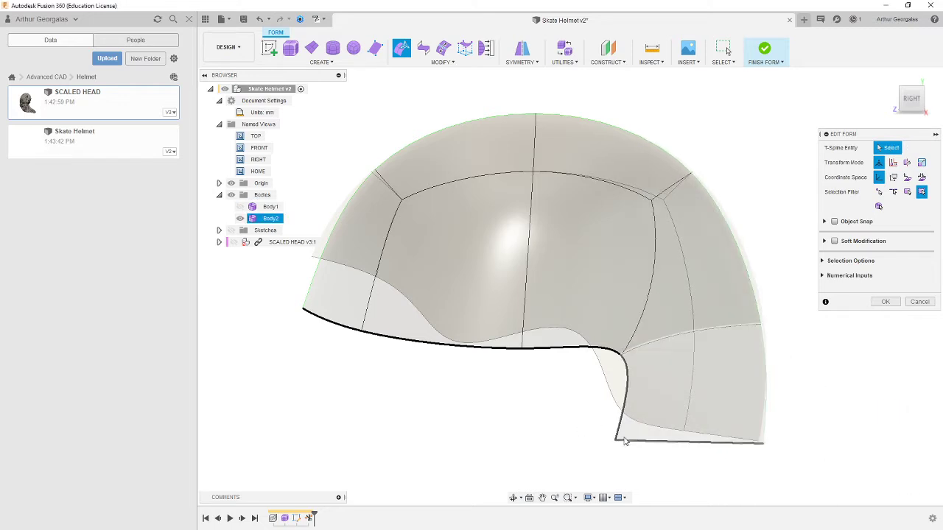
# Step: Use Insert Point to add a diagonal edge across the rear flap from its lower side corner to its upper centre vertex
pyautogui.click(440, 65)
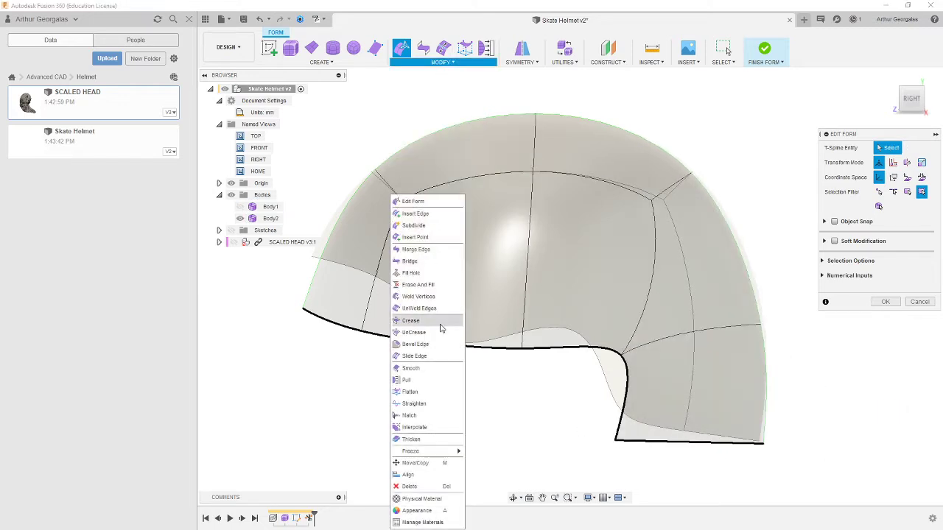
pyautogui.click(425, 237)
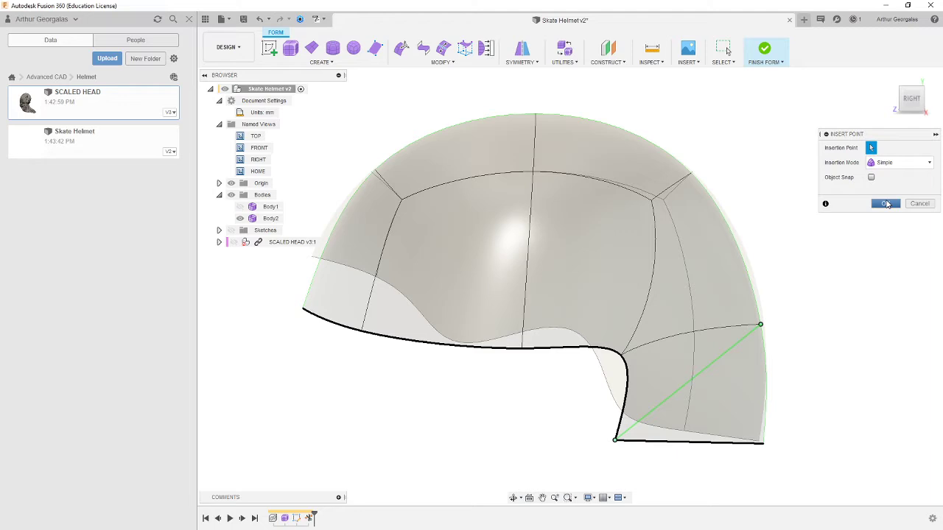
pyautogui.click(884, 205)
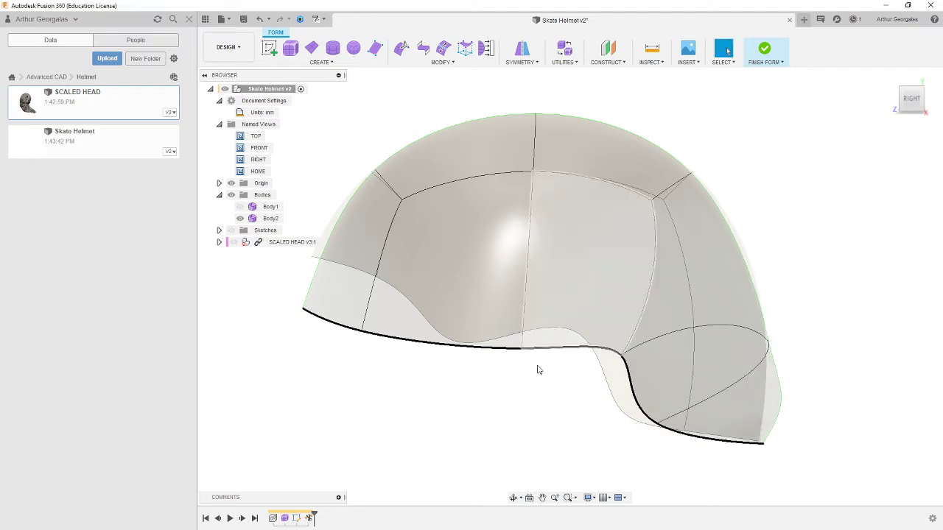
pyautogui.keyDown('shift'); pyautogui.moveTo(768, 405); pyautogui.dragTo(722, 453, button='middle'); pyautogui.keyUp('shift')
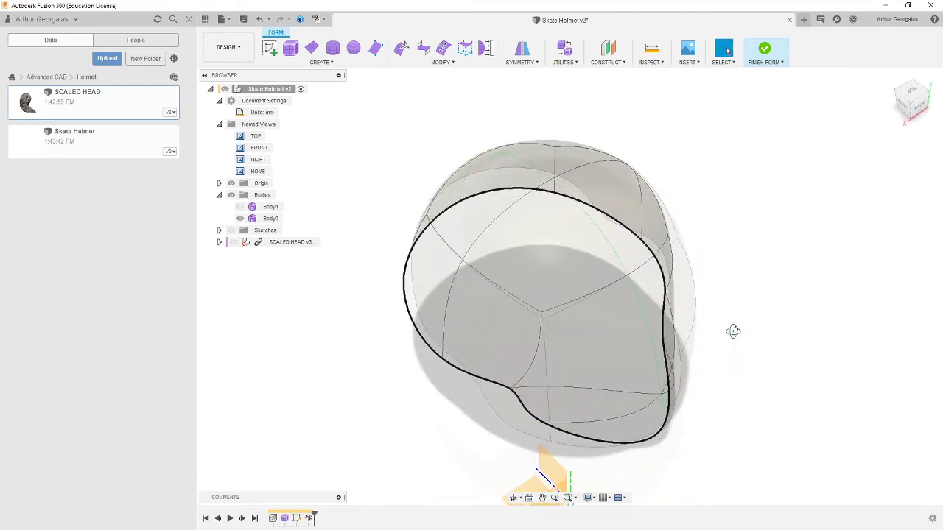
pyautogui.keyDown('shift'); pyautogui.moveTo(733, 331); pyautogui.dragTo(741, 305, button='middle'); pyautogui.keyUp('shift')
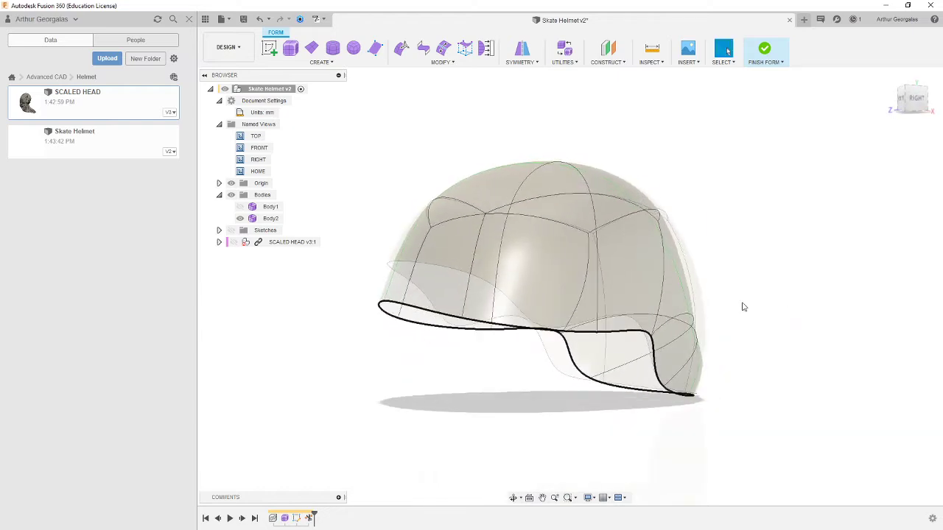
# Step: In the right view, raise the front centre vertex of the duplicated body's lower edge toward the original helmet outline
pyautogui.click(384, 301)
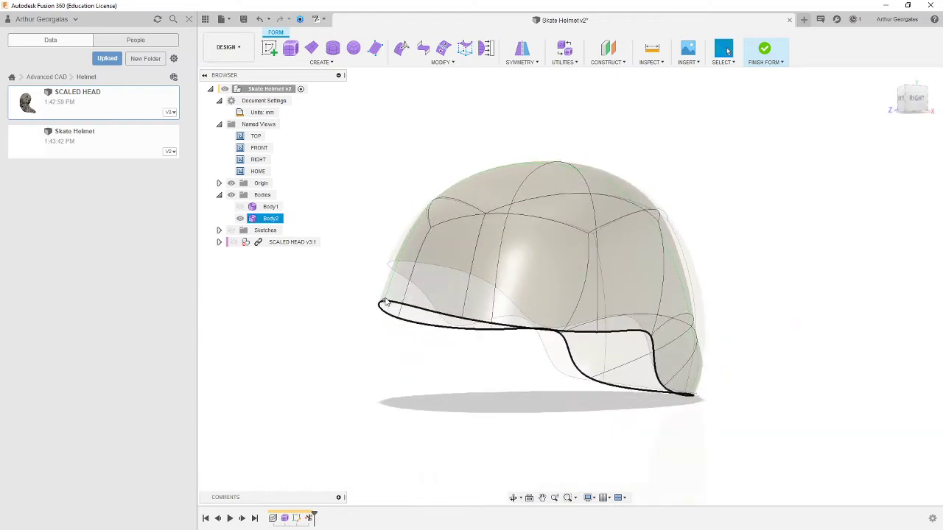
pyautogui.click(921, 101)
pyautogui.scroll(3, 467, 172)
pyautogui.rightClick(447, 165)
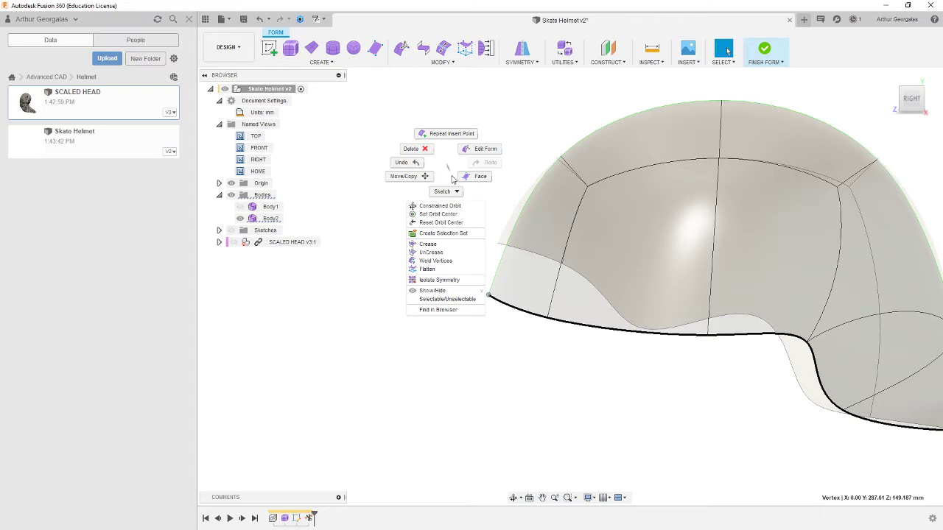
pyautogui.click(484, 149)
pyautogui.moveTo(487, 291); pyautogui.dragTo(489, 219)
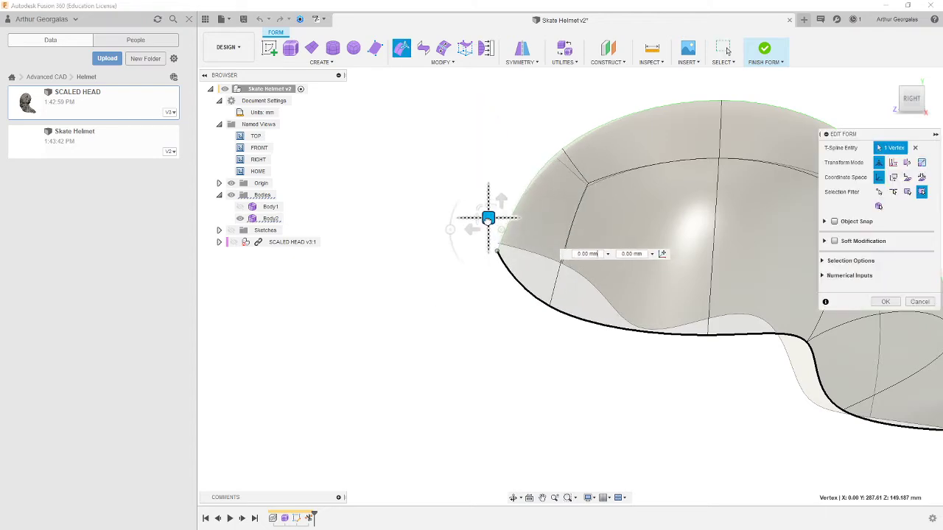
# Step: Move the adjacent front side vertex about 30 mm up and 14 mm backward, and the front centre vertex about 7 mm down and 4 mm forward
pyautogui.click(536, 294)
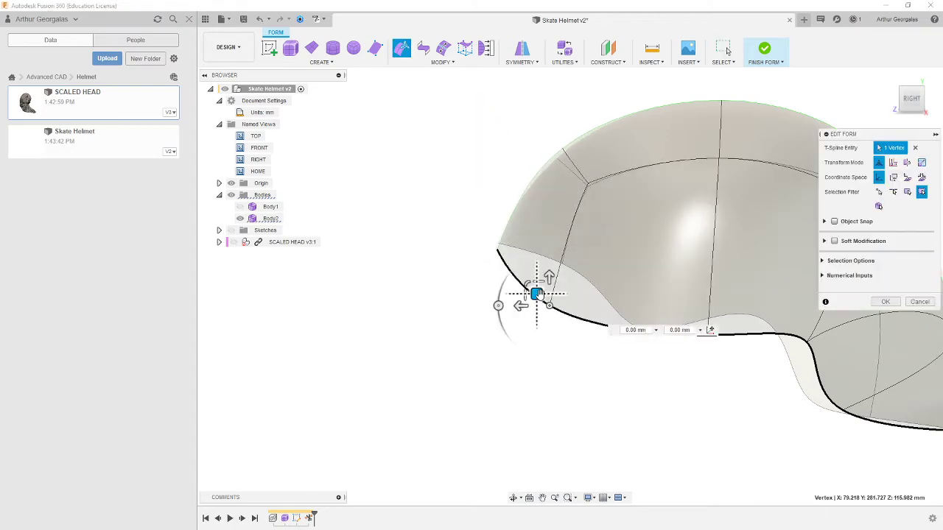
pyautogui.moveTo(536, 294); pyautogui.dragTo(562, 239)
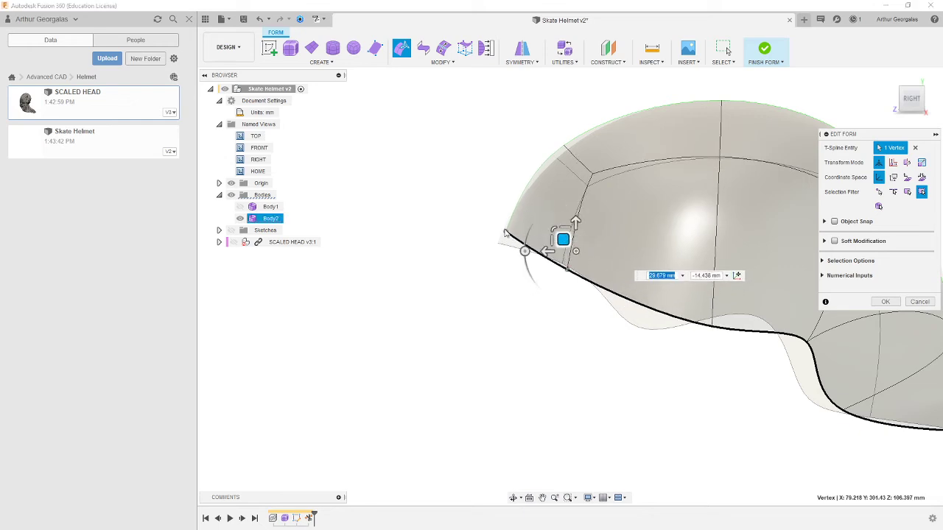
pyautogui.click(505, 232)
pyautogui.moveTo(493, 219); pyautogui.dragTo(485, 233)
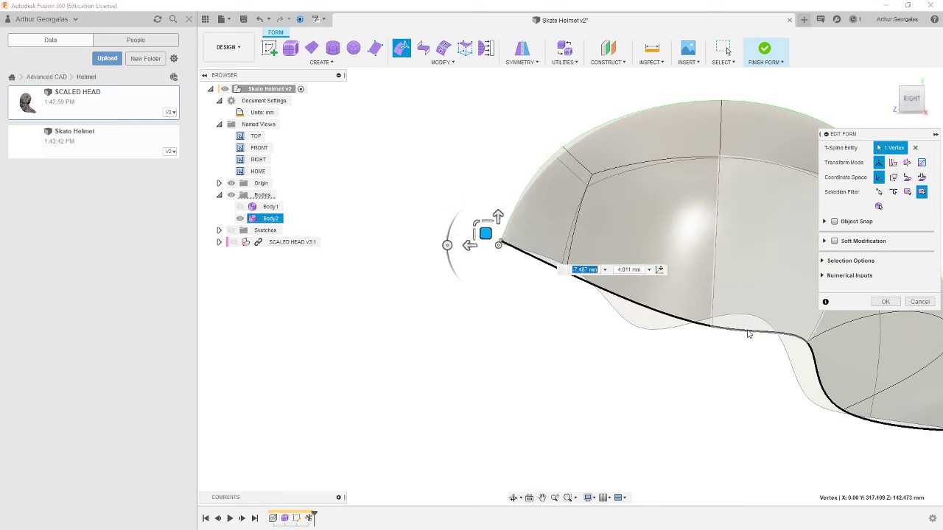
# Step: Move the lower edge's middle side vertex forward, and the ear opening's vertex about 16 mm up and 16 mm forward
pyautogui.click(709, 324)
pyautogui.moveTo(697, 320); pyautogui.dragTo(627, 320)
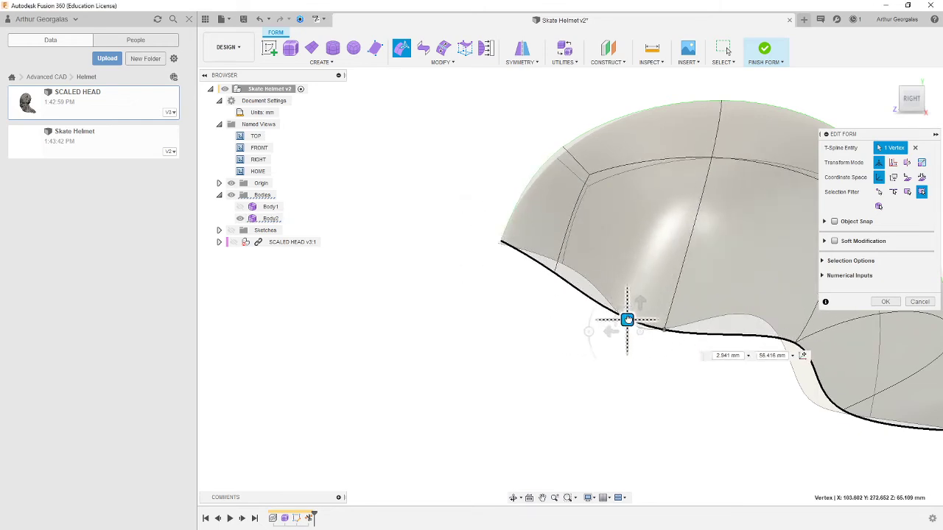
pyautogui.click(779, 329)
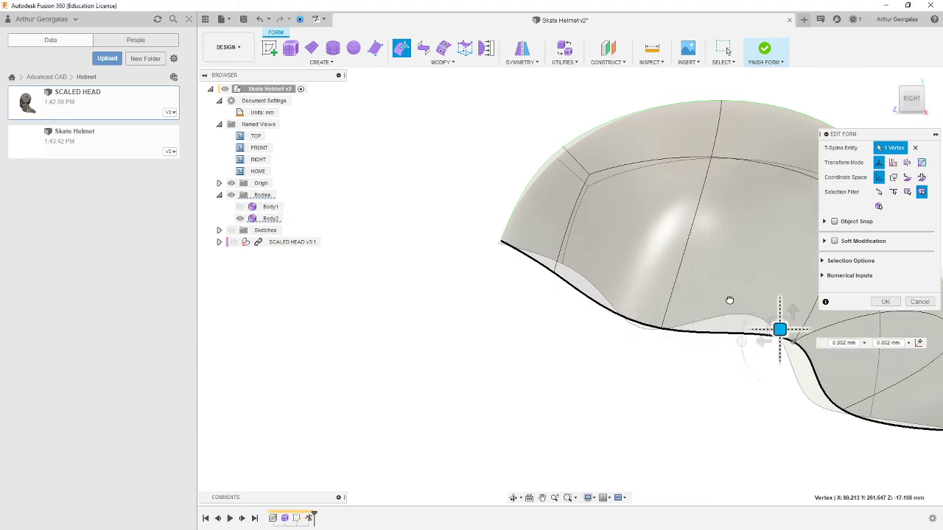
pyautogui.moveTo(729, 300); pyautogui.dragTo(752, 303)
pyautogui.scroll(-3, 499, 317)
pyautogui.scroll(2, 742, 337)
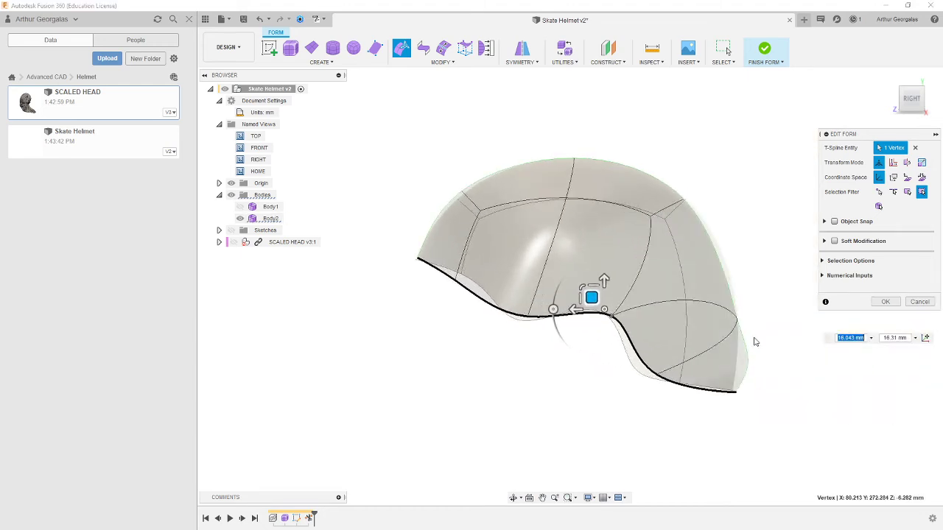
# Step: In box display, move the rear flap's centre edge about 2 mm forward, and return the form to smooth display
pyautogui.click(750, 357)
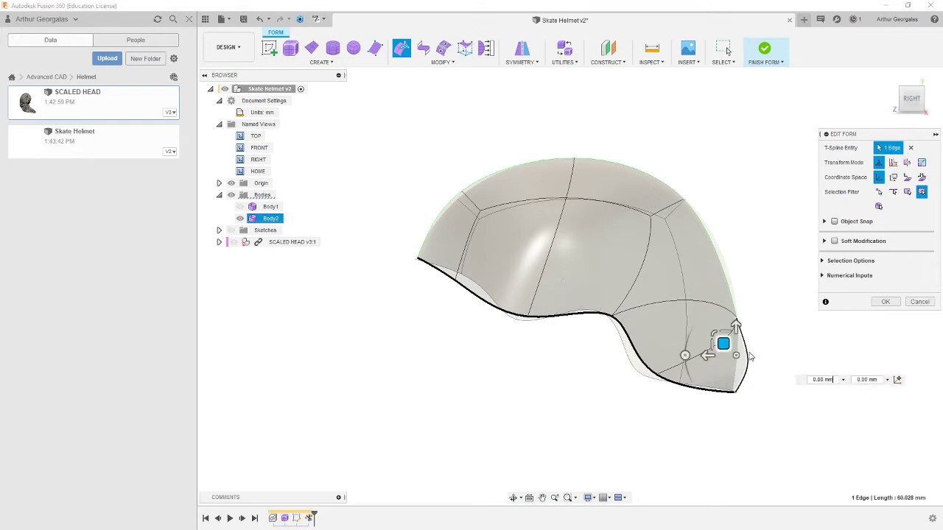
pyautogui.click(775, 350)
pyautogui.hotkey('alt', '2')
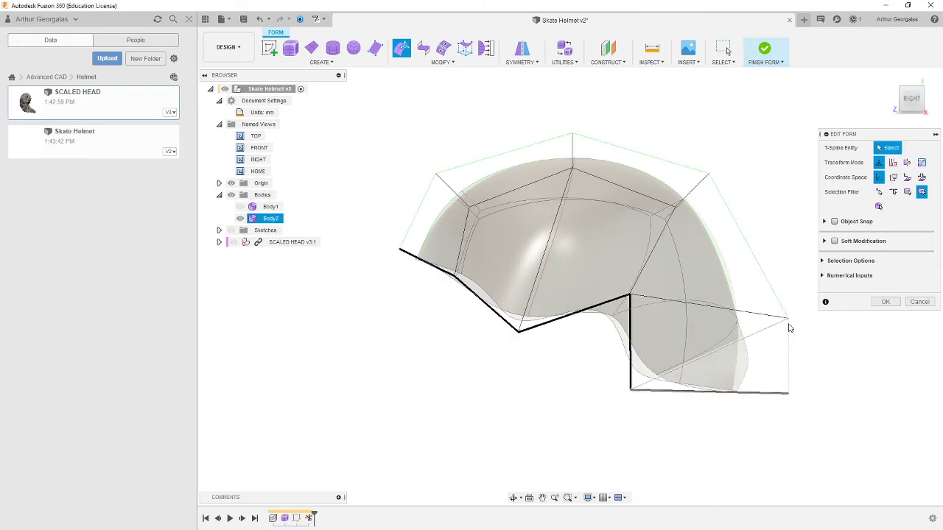
pyautogui.click(788, 341)
pyautogui.moveTo(750, 359)
pyautogui.mouseDown()
pyautogui.moveTo(726, 355)
pyautogui.moveTo(756, 356)
pyautogui.mouseUp()
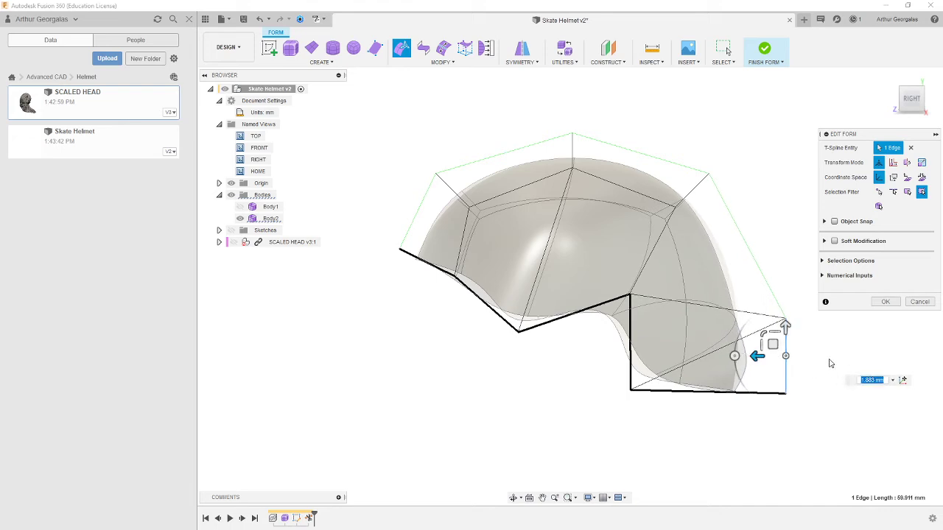
pyautogui.hotkey('alt', '3')
pyautogui.click(830, 363)
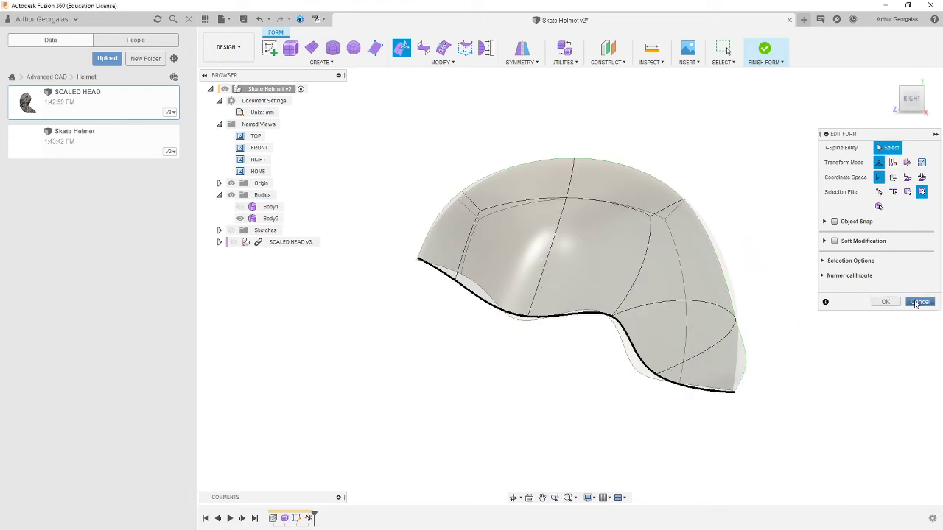
# Step: Delete the duplicated helmet form body and finish the form with only the original body remaining
pyautogui.keyDown('shift'); pyautogui.moveTo(689, 353); pyautogui.dragTo(770, 361, button='middle'); pyautogui.keyUp('shift')
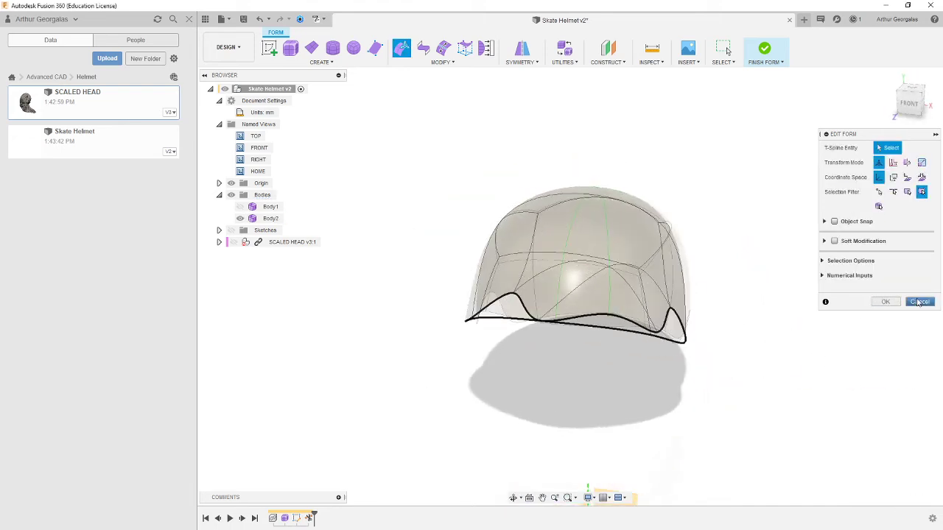
pyautogui.click(918, 302)
pyautogui.click(262, 218)
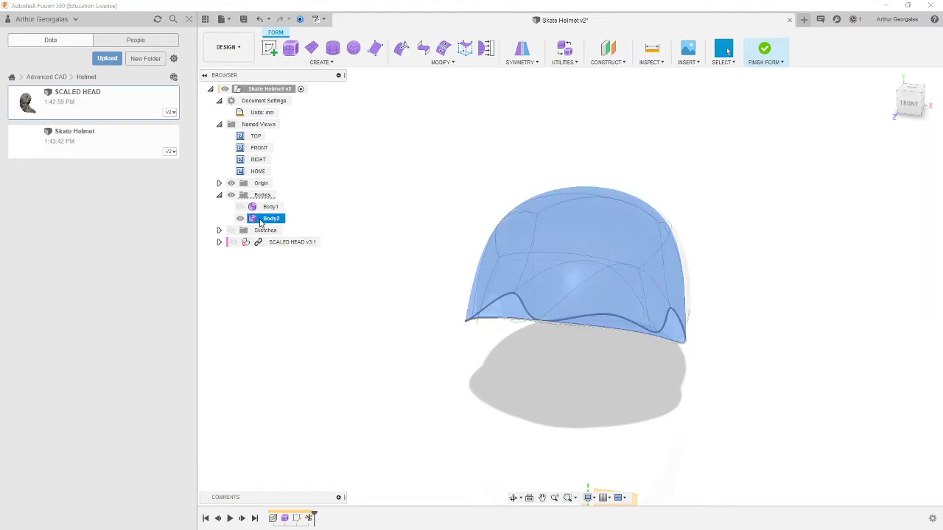
pyautogui.press('Delete')
pyautogui.click(254, 210)
pyautogui.click(454, 237)
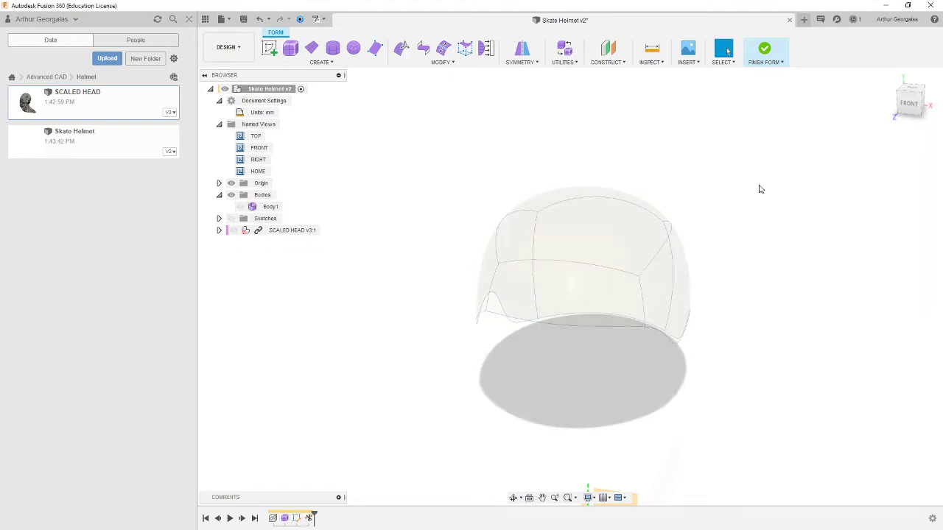
pyautogui.click(764, 49)
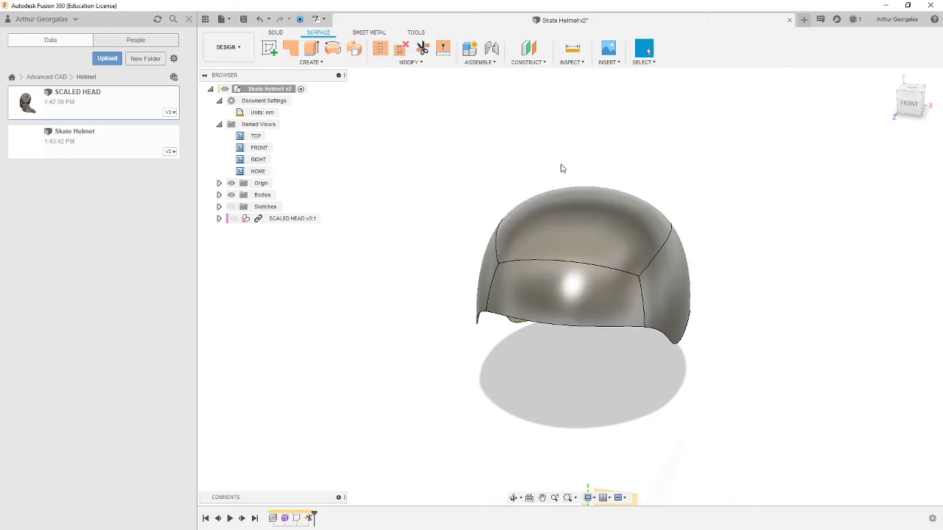
pyautogui.keyDown('shift'); pyautogui.moveTo(560, 167); pyautogui.dragTo(652, 290, button='middle'); pyautogui.keyUp('shift')
pyautogui.scroll(4, 594, 317)
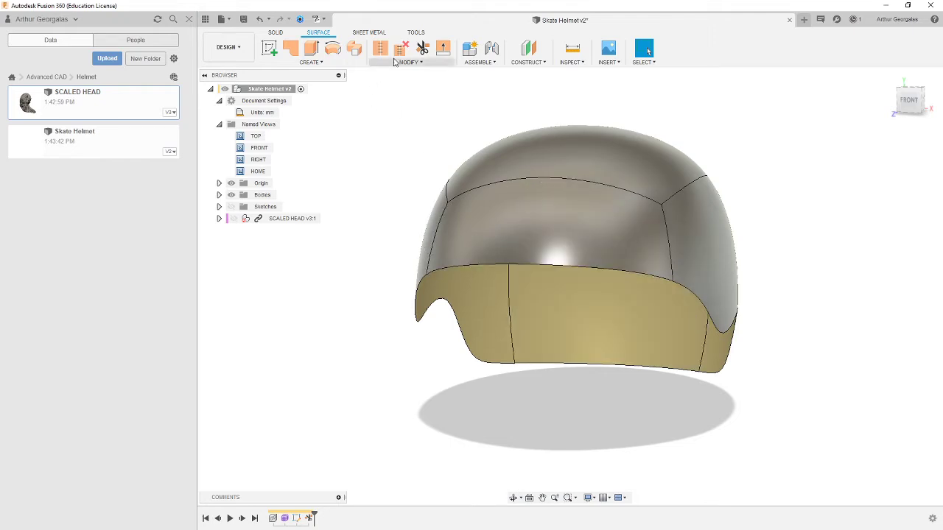
# Step: Thicken the whole helmet surface outward by 3 mm on one side as a new body
pyautogui.click(345, 64)
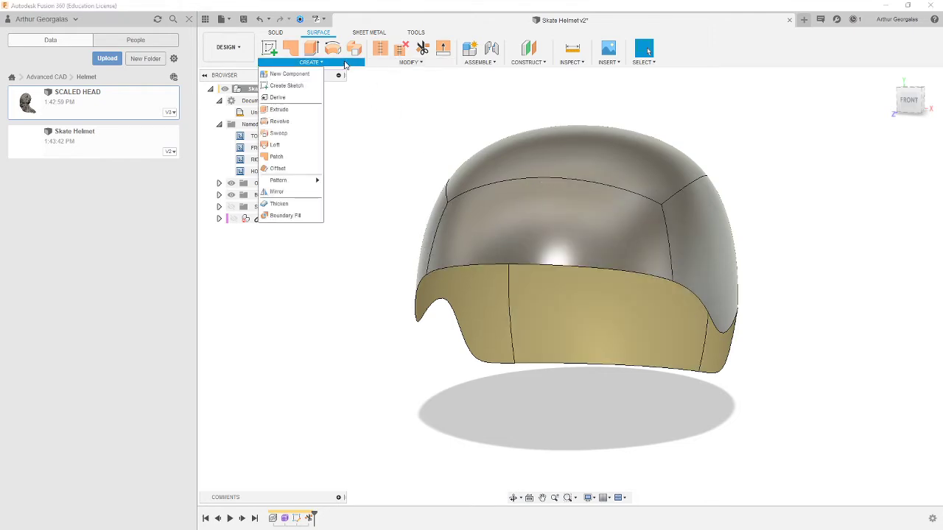
pyautogui.click(275, 33)
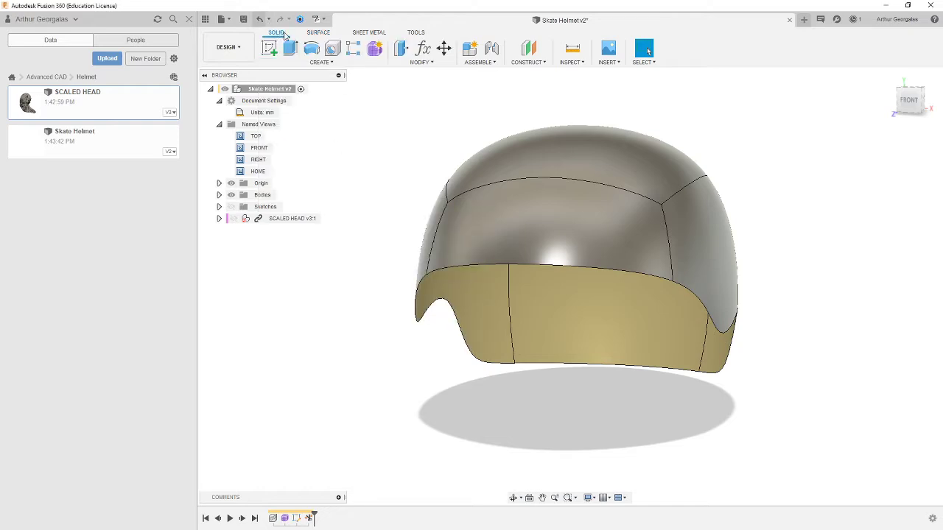
pyautogui.click(336, 64)
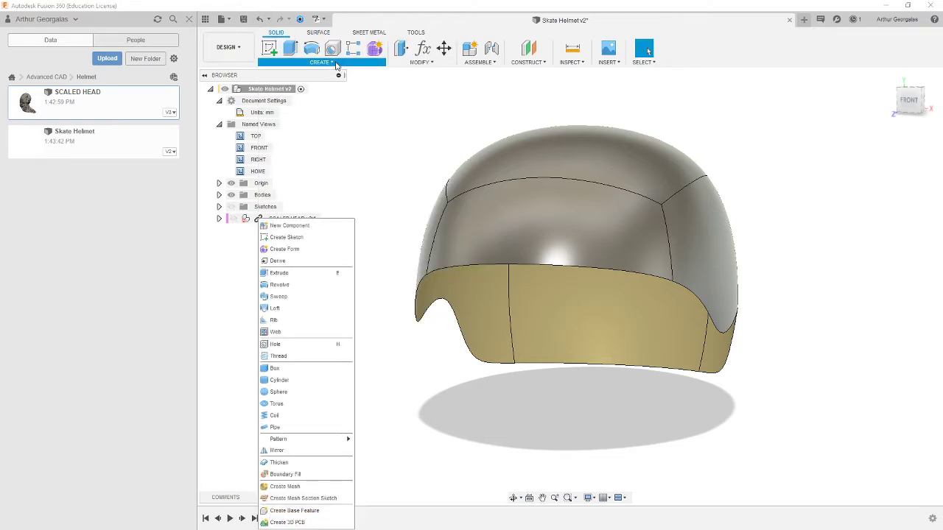
pyautogui.click(280, 463)
pyautogui.click(535, 232)
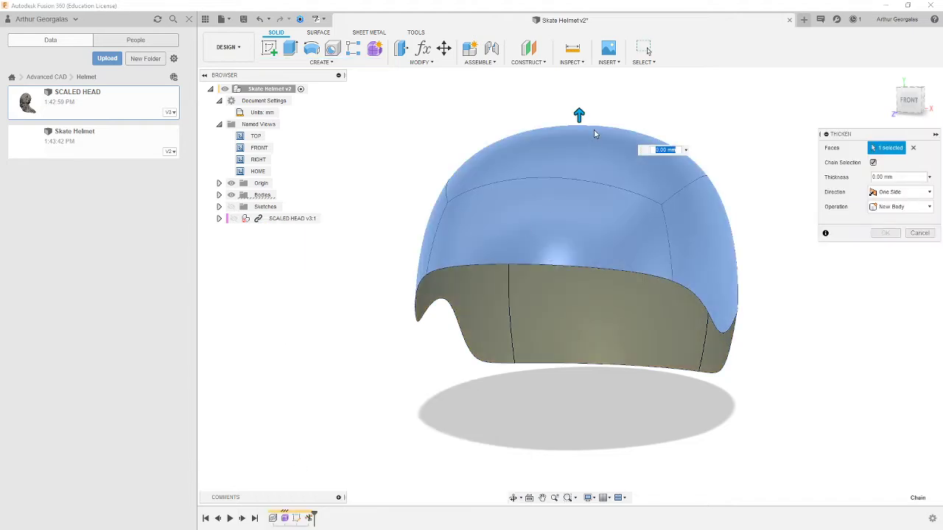
pyautogui.moveTo(578, 113); pyautogui.dragTo(579, 105)
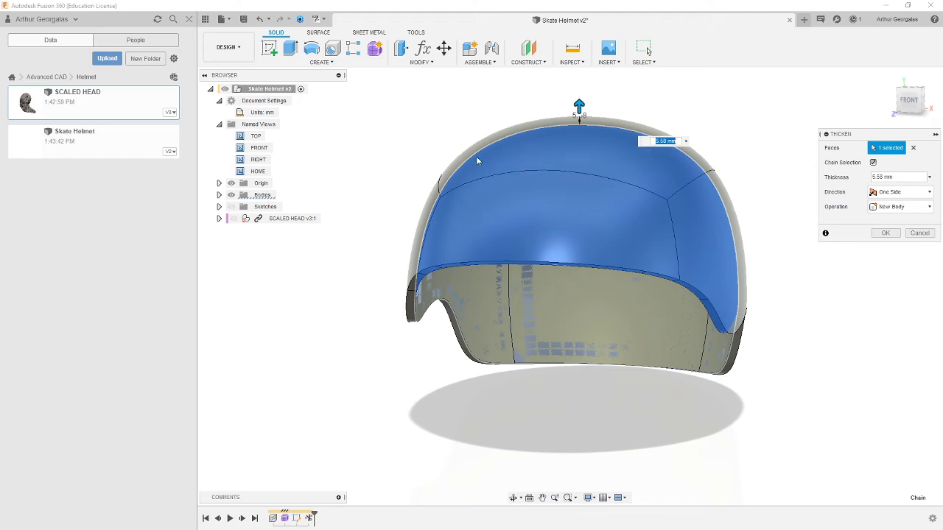
pyautogui.write('3')
pyautogui.press('Return')
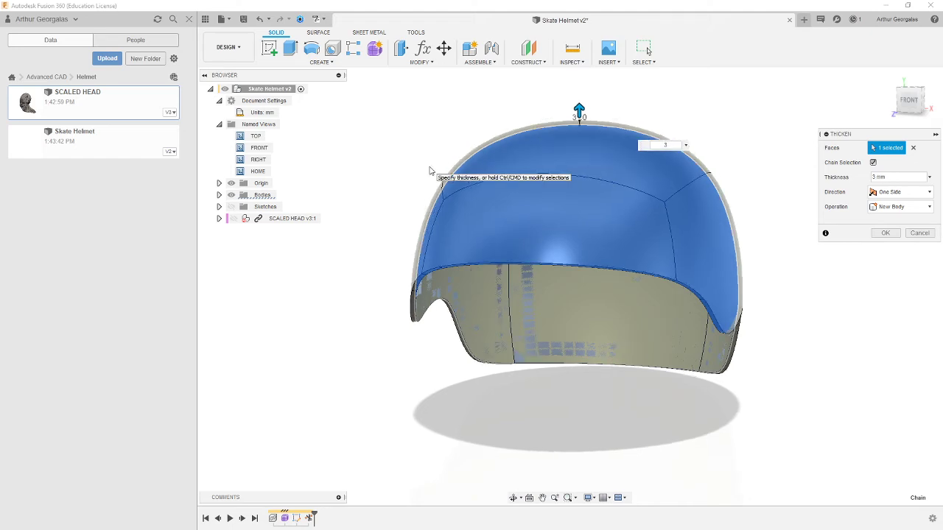
pyautogui.click(878, 234)
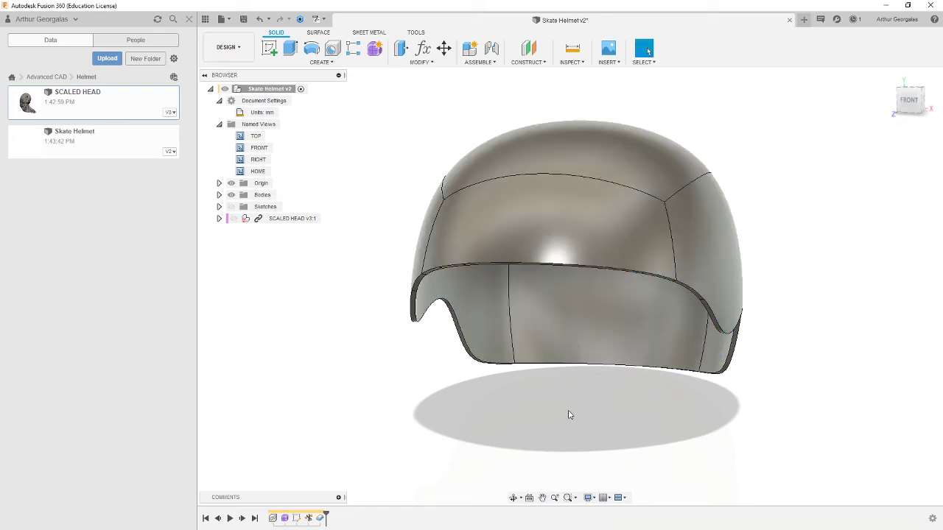
# Step: Inspect the inside of the thickened shell and show the original helmet surface body, Body1
pyautogui.keyDown('shift'); pyautogui.moveTo(568, 415); pyautogui.dragTo(527, 370, button='middle'); pyautogui.keyUp('shift')
pyautogui.scroll(3, 489, 305)
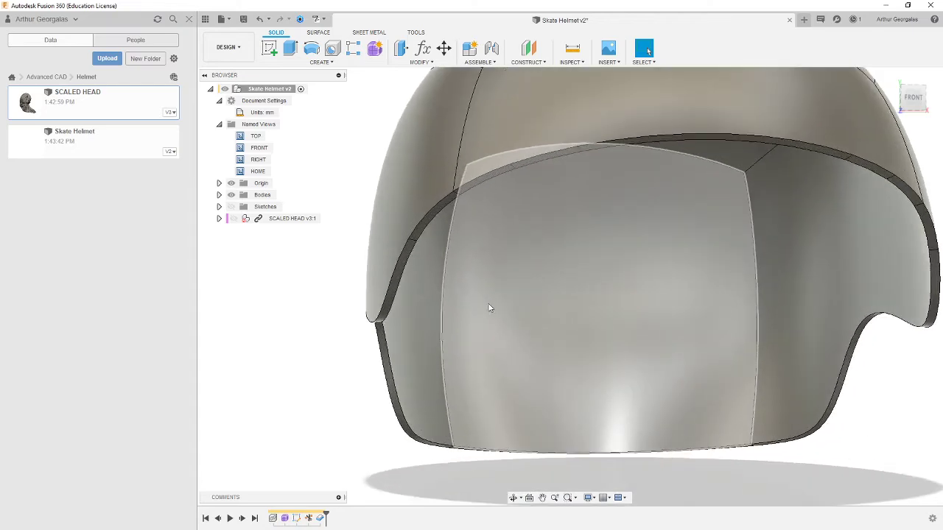
pyautogui.keyDown('shift'); pyautogui.moveTo(475, 350); pyautogui.dragTo(414, 328, button='middle'); pyautogui.keyUp('shift')
pyautogui.scroll(-2, 415, 328)
pyautogui.scroll(-2, 562, 240)
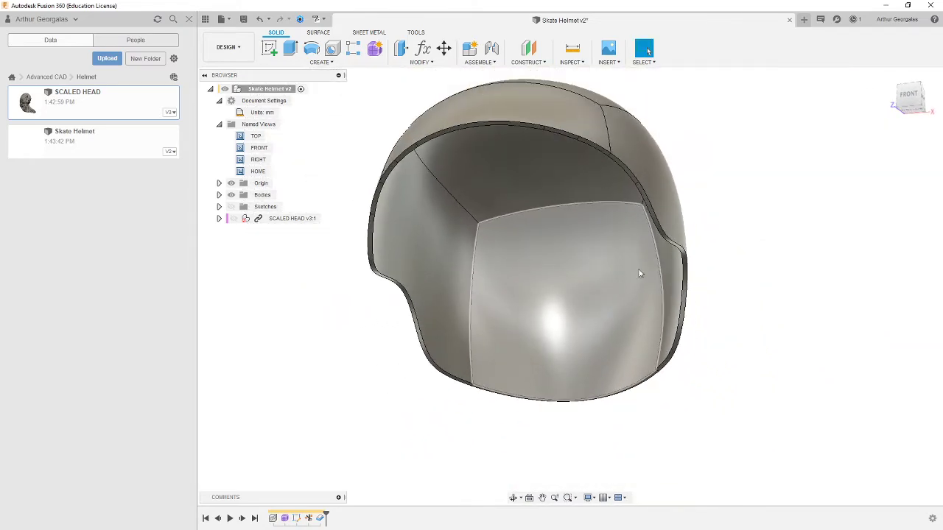
pyautogui.keyDown('shift'); pyautogui.moveTo(661, 277); pyautogui.dragTo(648, 202, button='middle'); pyautogui.keyUp('shift')
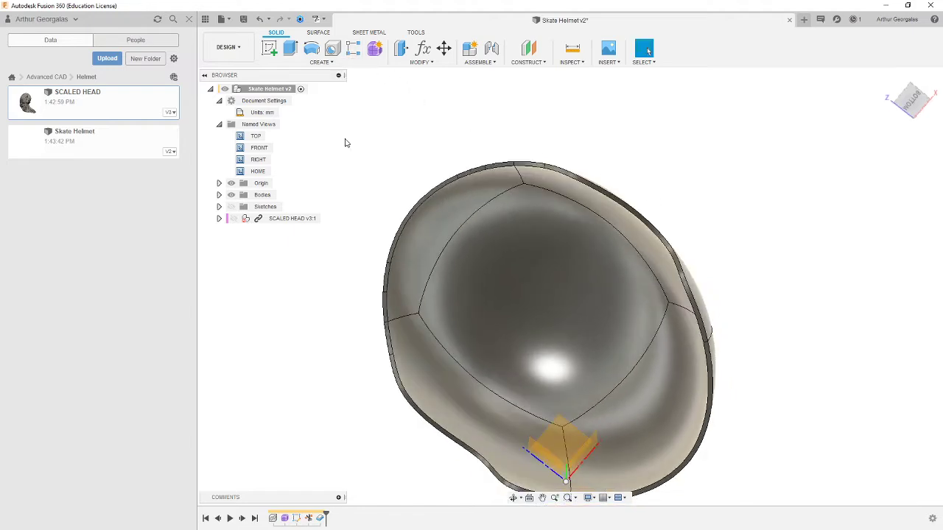
pyautogui.click(219, 195)
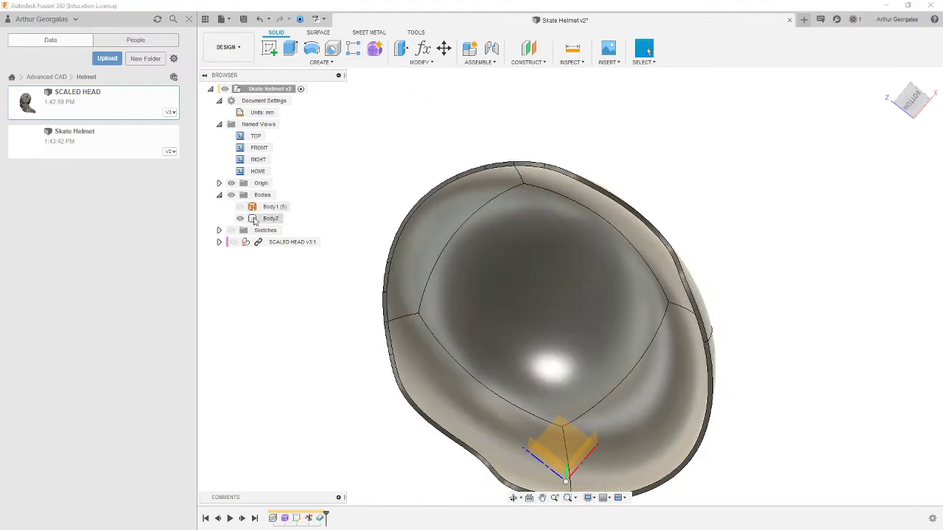
pyautogui.click(241, 207)
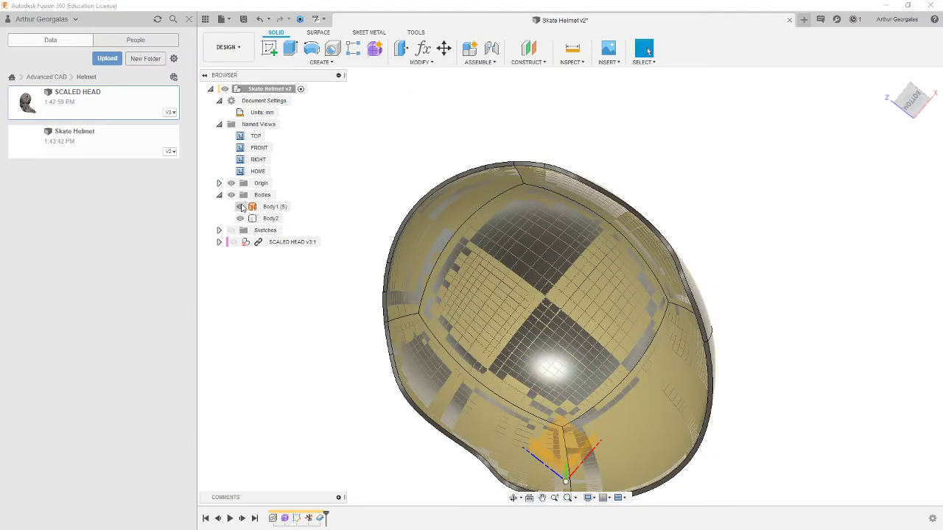
# Step: Check the shell against the original helmet surface from the inside, and hide the original surface body, Body1
pyautogui.click(270, 219)
pyautogui.scroll(6, 405, 377)
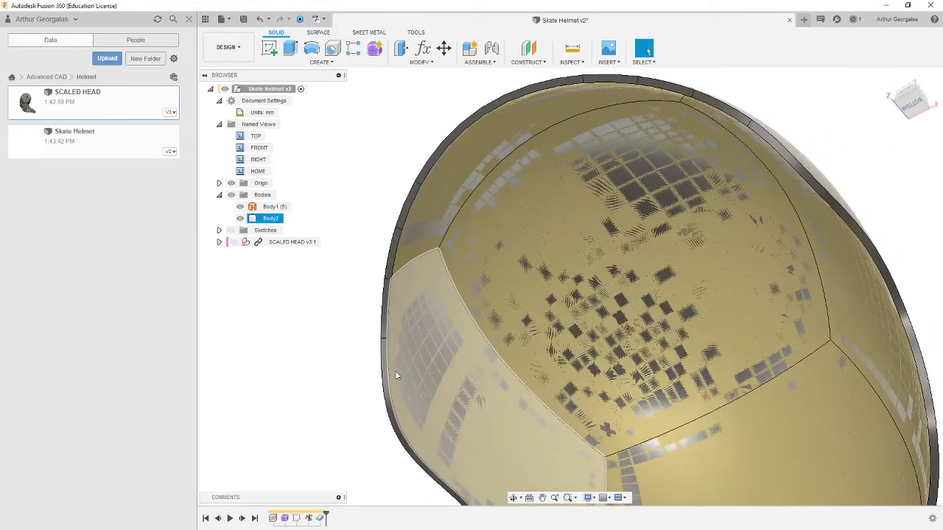
pyautogui.click(397, 376)
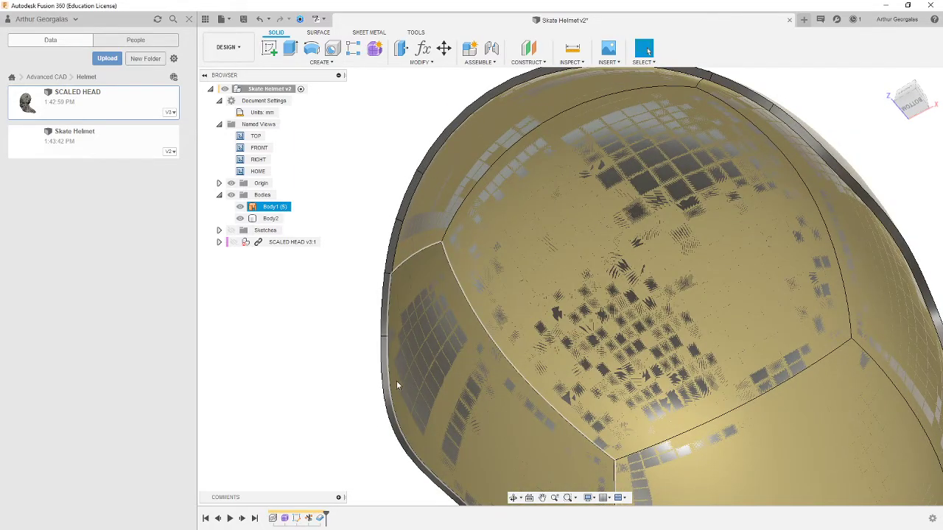
pyautogui.press('Escape')
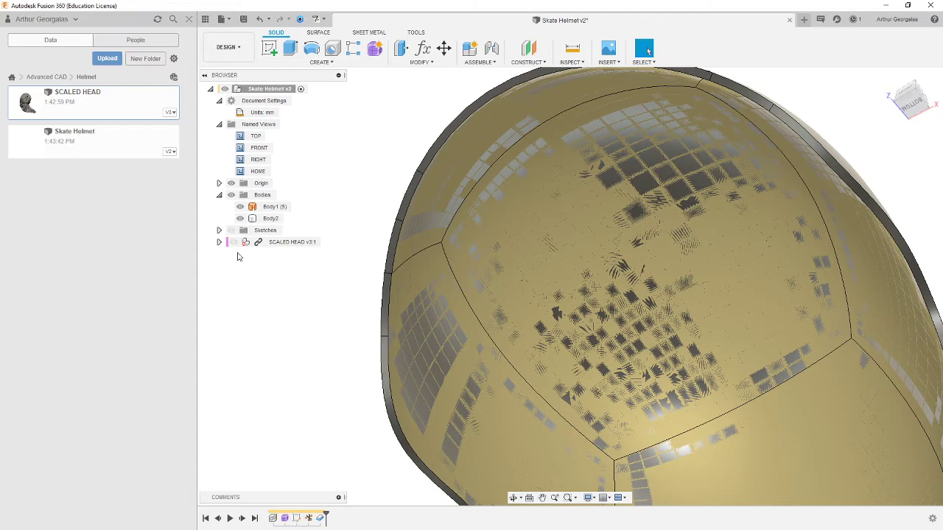
pyautogui.click(240, 207)
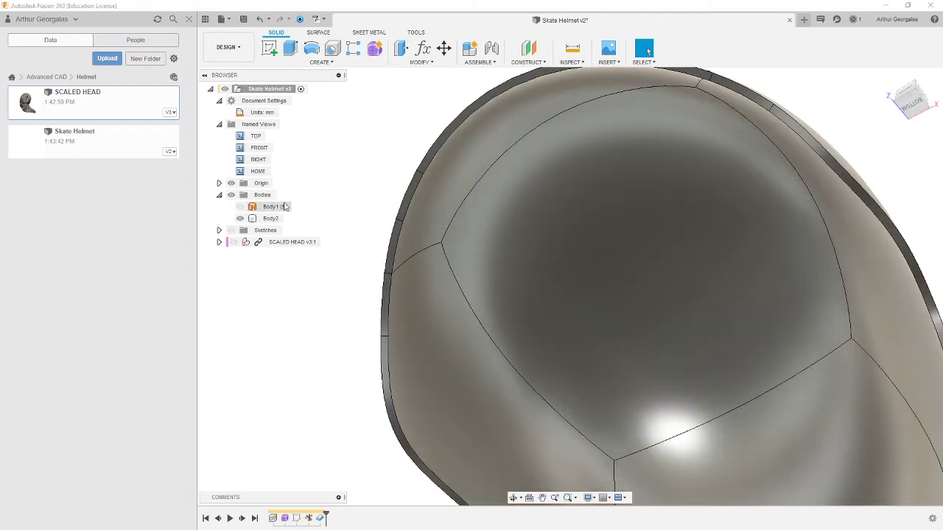
# Step: Offset the shell's chained inner faces by -0.459 mm as a new surface body
pyautogui.click(318, 33)
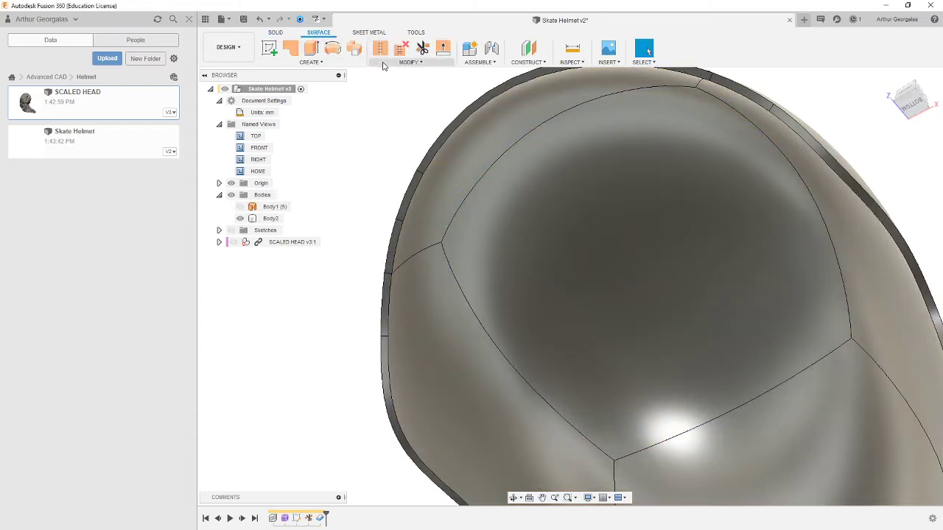
pyautogui.click(310, 62)
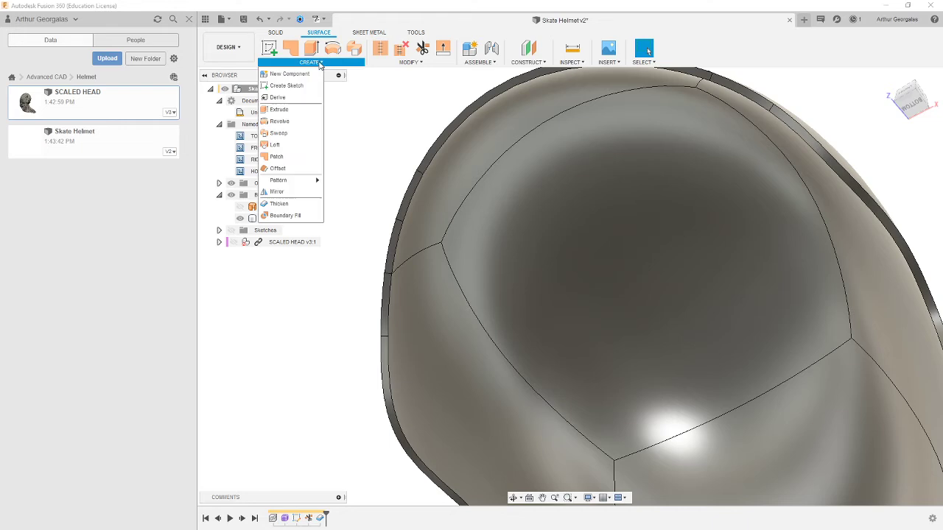
pyautogui.click(305, 162)
pyautogui.click(453, 196)
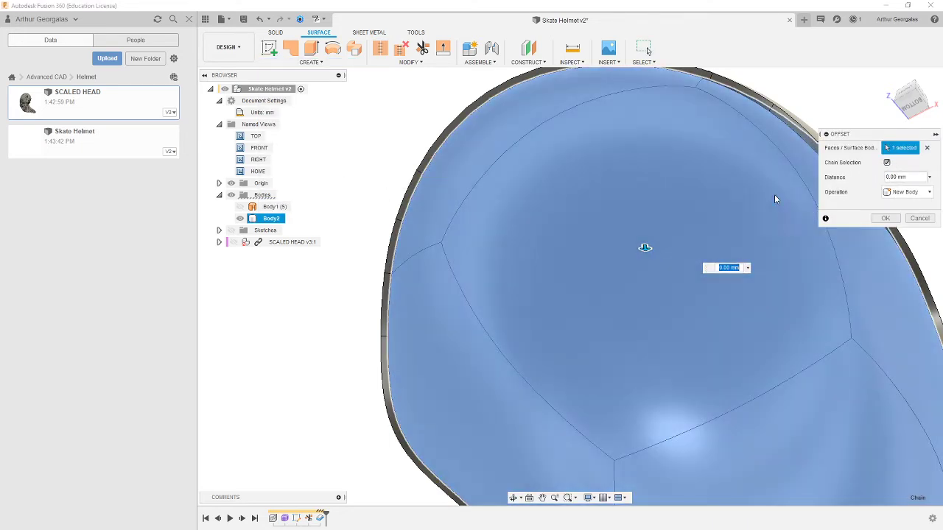
pyautogui.keyDown('shift'); pyautogui.moveTo(499, 237); pyautogui.dragTo(526, 282, button='middle'); pyautogui.keyUp('shift')
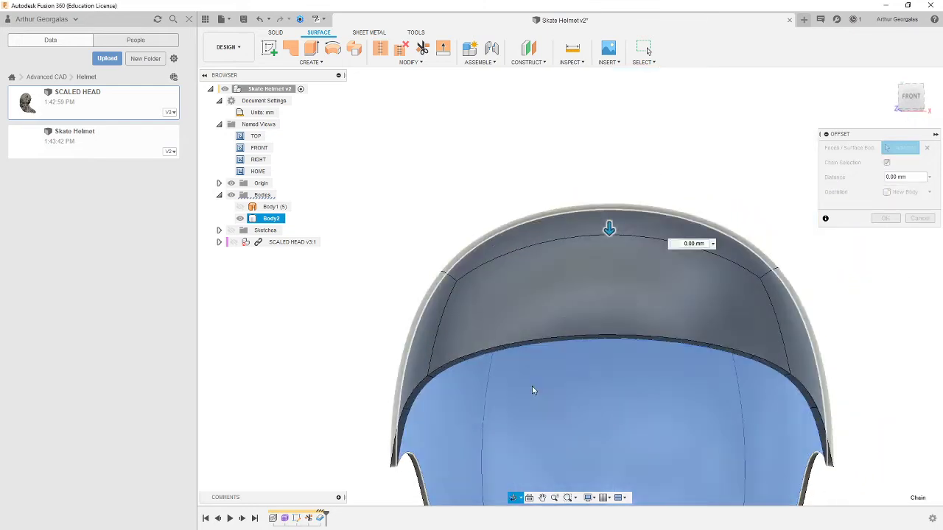
pyautogui.moveTo(532, 389); pyautogui.dragTo(474, 270, button='middle')
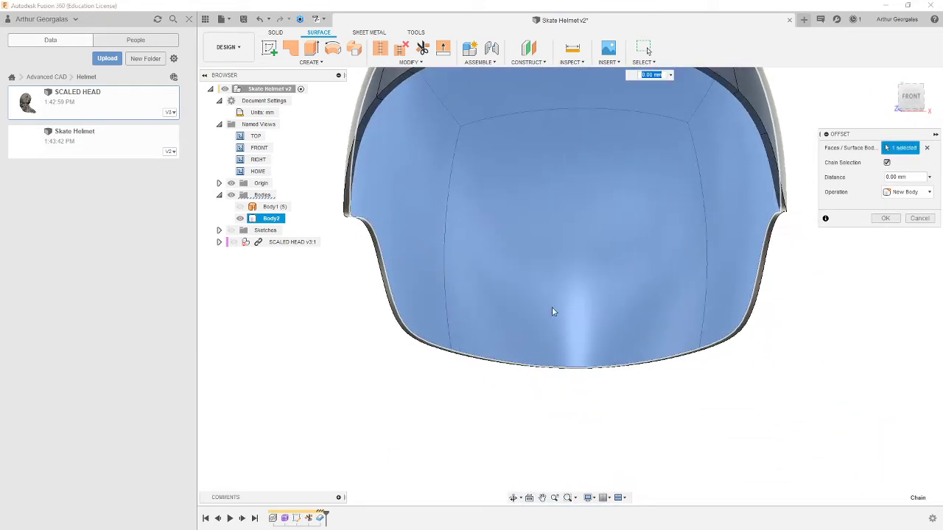
pyautogui.scroll(-5, 592, 221)
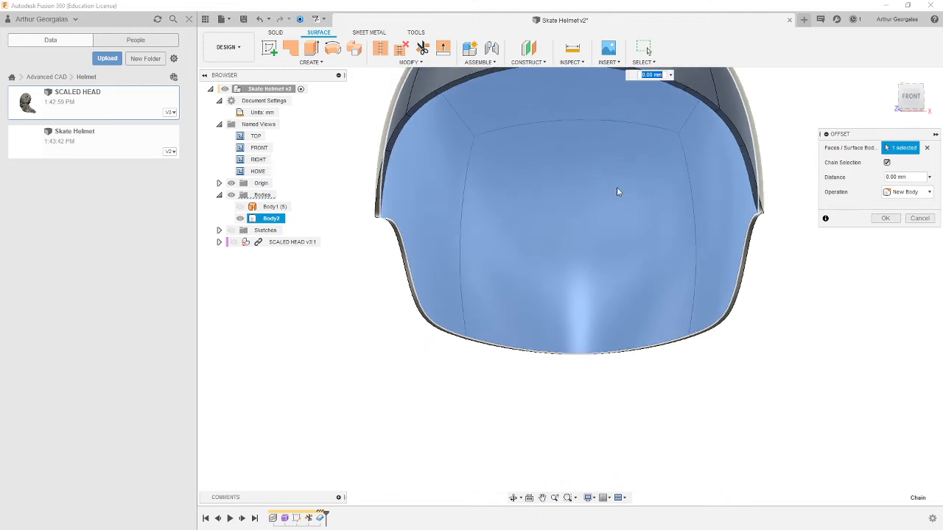
pyautogui.moveTo(584, 131); pyautogui.dragTo(584, 110)
pyautogui.scroll(5, 510, 218)
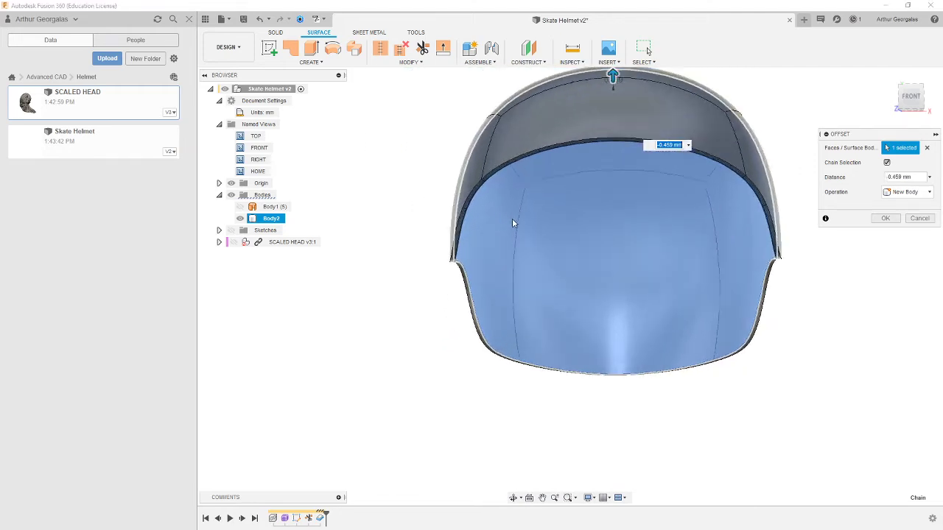
pyautogui.scroll(2, 667, 159)
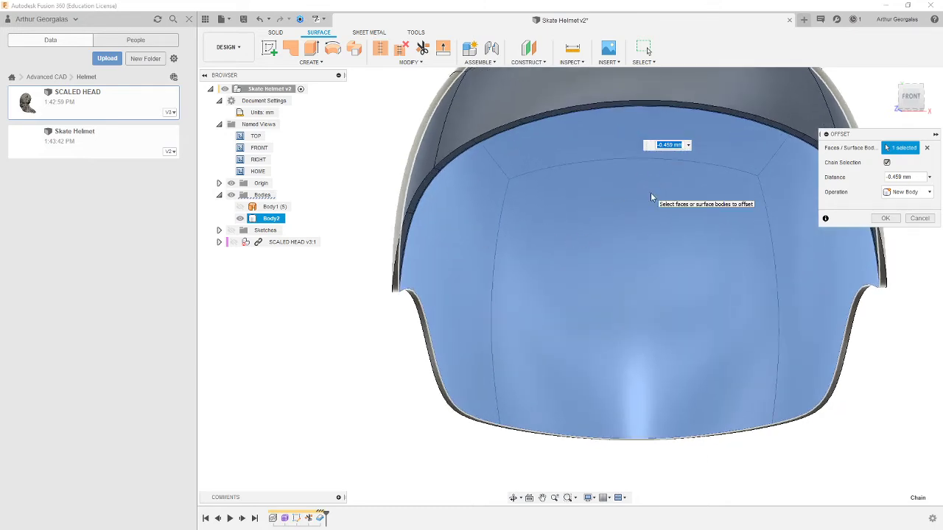
pyautogui.press('Return')
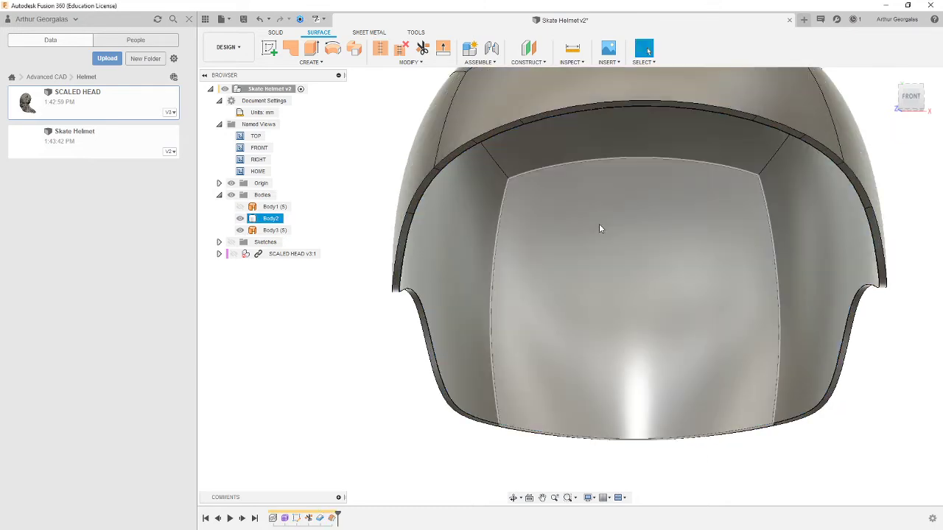
# Step: Examine the inside and rim of the shell from several angles to check the new offset surface
pyautogui.scroll(2, 396, 254)
pyautogui.scroll(2, 396, 254)
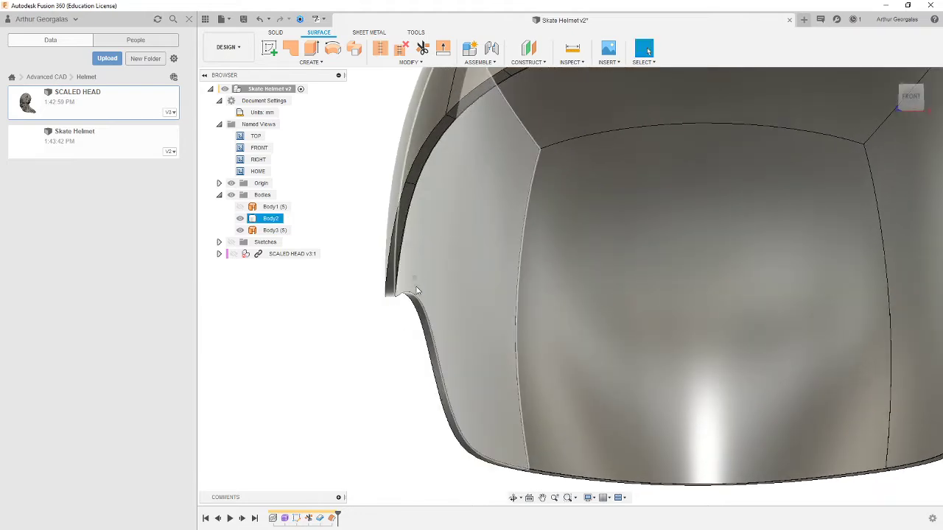
pyautogui.keyDown('shift'); pyautogui.moveTo(416, 291); pyautogui.dragTo(600, 265, button='middle'); pyautogui.keyUp('shift')
pyautogui.scroll(-6, 600, 265)
pyautogui.keyDown('shift'); pyautogui.moveTo(524, 351); pyautogui.dragTo(636, 326, button='middle'); pyautogui.keyUp('shift')
pyautogui.press('Escape')
pyautogui.click(693, 290)
pyautogui.scroll(5, 694, 290)
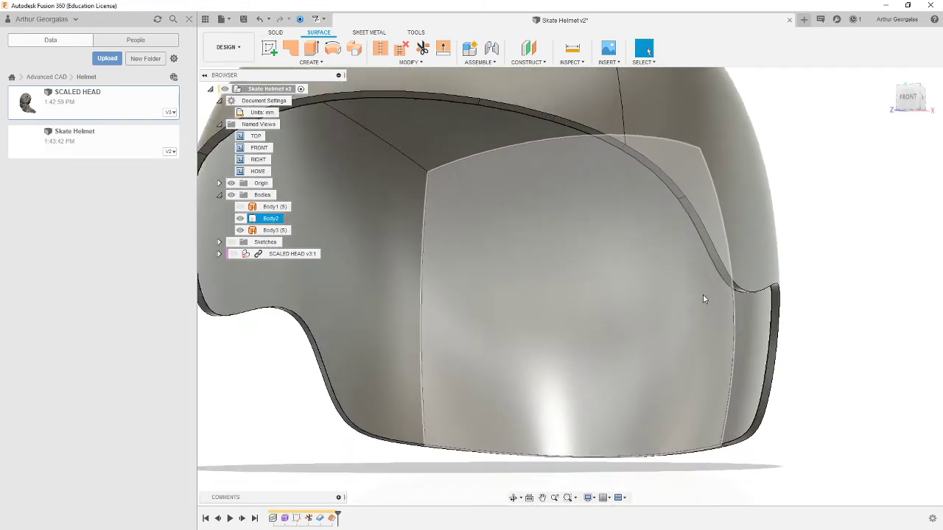
pyautogui.scroll(-3, 536, 281)
pyautogui.keyDown('shift'); pyautogui.moveTo(536, 281); pyautogui.dragTo(538, 302, button='middle'); pyautogui.keyUp('shift')
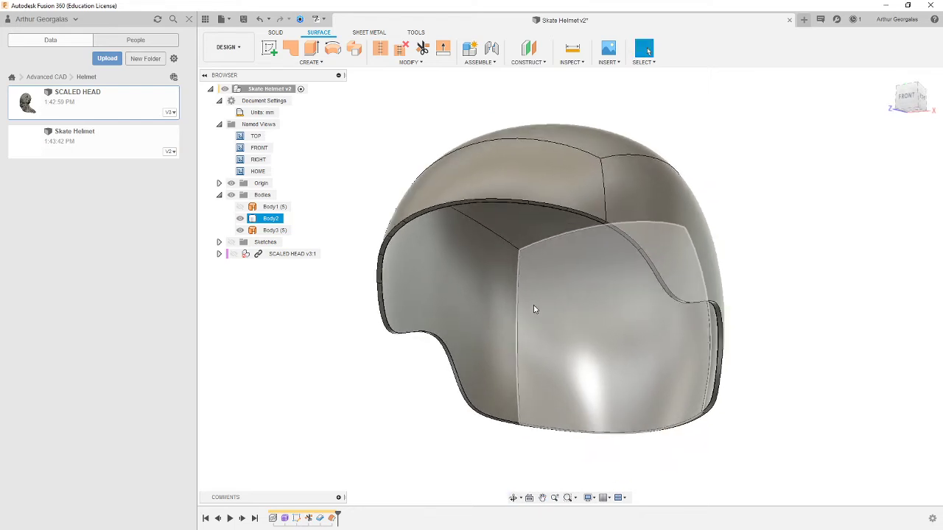
pyautogui.press('Escape')
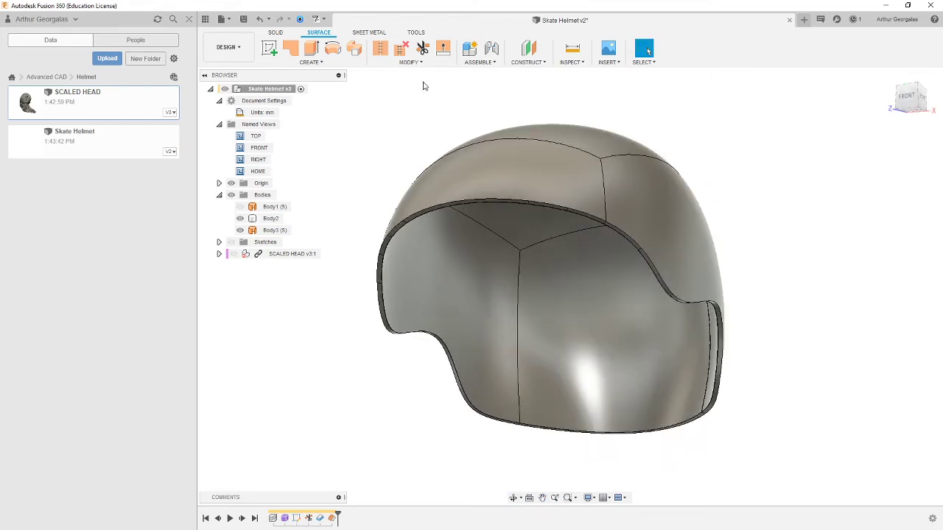
# Step: Thicken the offset surface, Body3, 15 mm inward on one side as a new body to form the helmet's liner
pyautogui.click(277, 230)
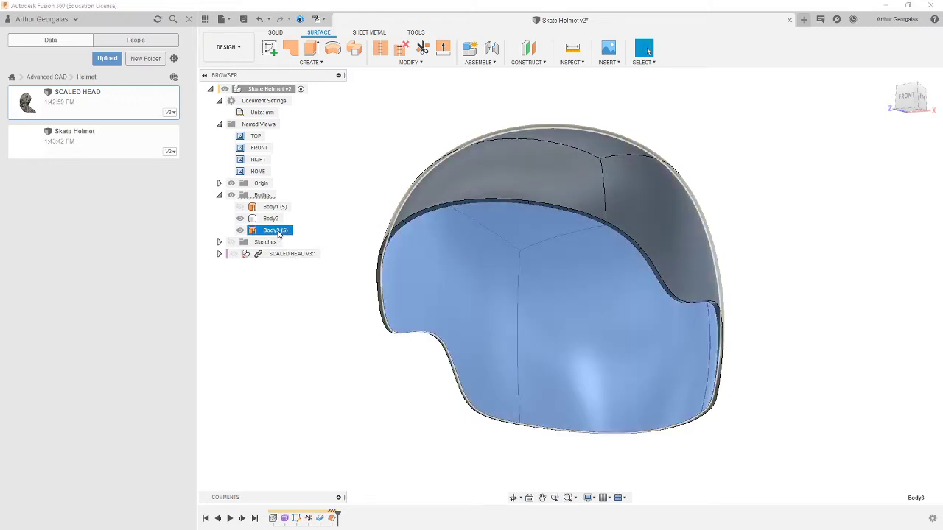
pyautogui.click(338, 63)
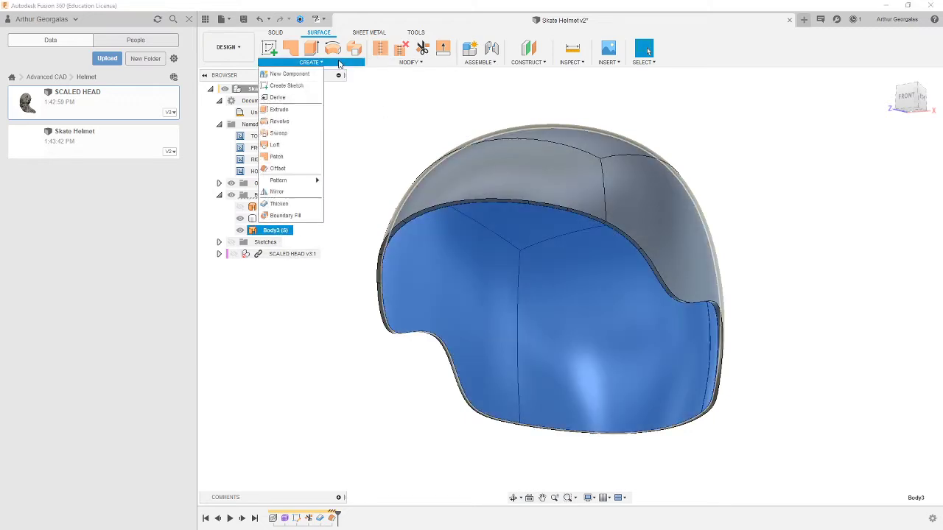
pyautogui.click(278, 203)
pyautogui.click(623, 329)
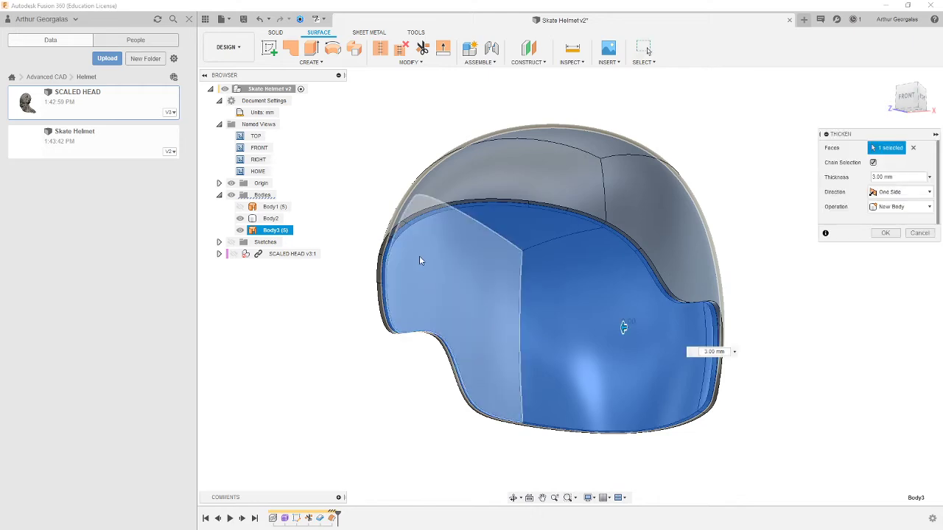
pyautogui.moveTo(623, 327); pyautogui.dragTo(616, 328)
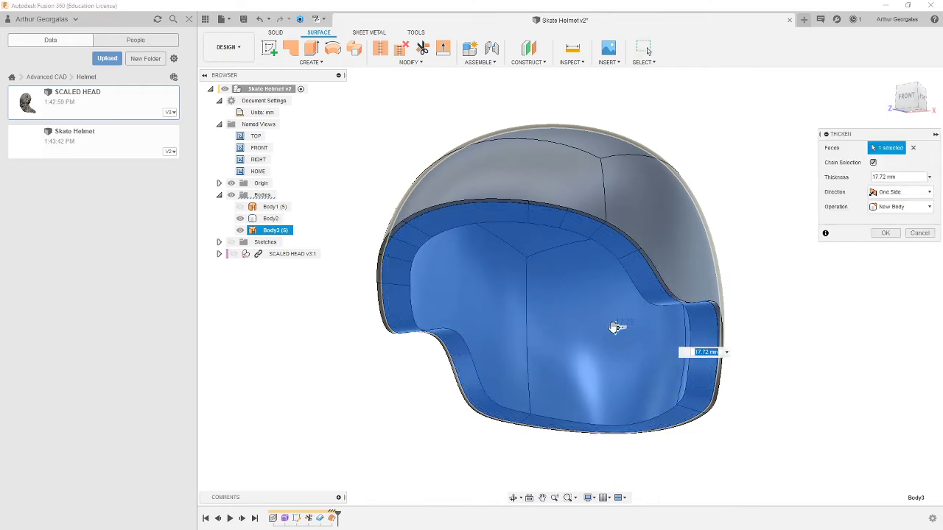
pyautogui.write('15')
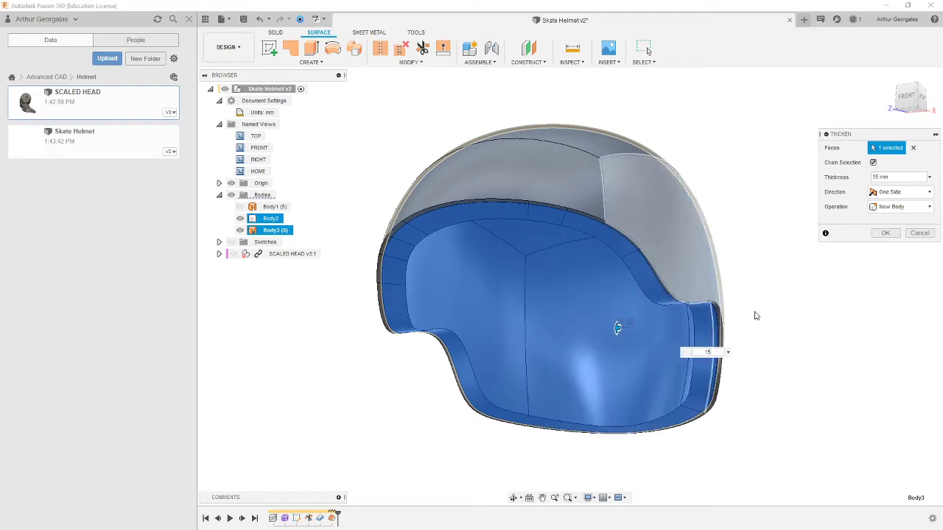
pyautogui.click(883, 234)
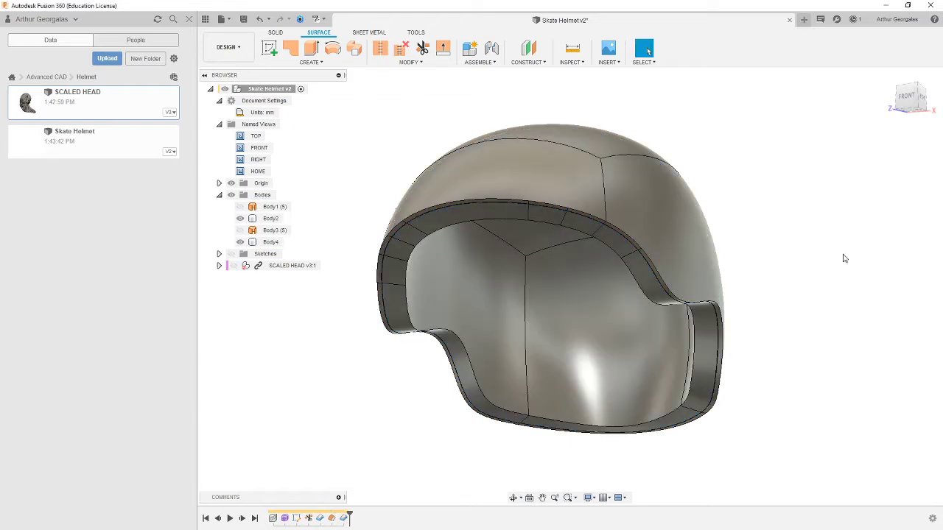
# Step: Examine from the left side where the liner's lower edge projects past the outer shell's edge
pyautogui.click(643, 330)
pyautogui.keyDown('shift'); pyautogui.moveTo(643, 330); pyautogui.dragTo(673, 351, button='middle'); pyautogui.keyUp('shift')
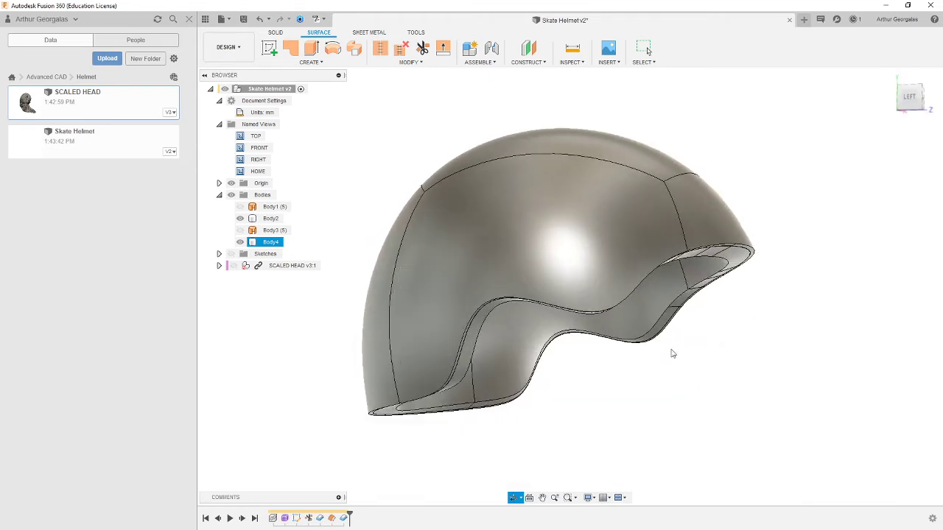
pyautogui.press('Escape')
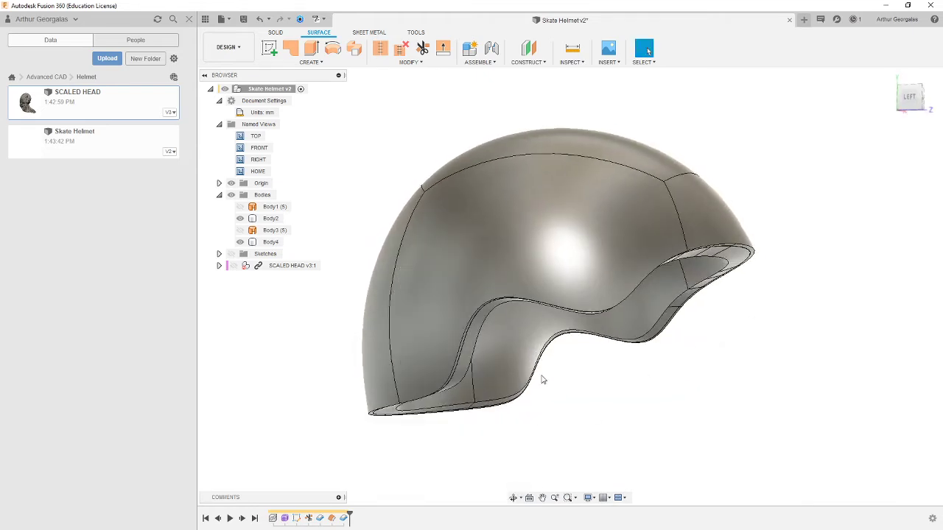
pyautogui.click(911, 99)
pyautogui.scroll(5, 715, 162)
pyautogui.scroll(2, 710, 148)
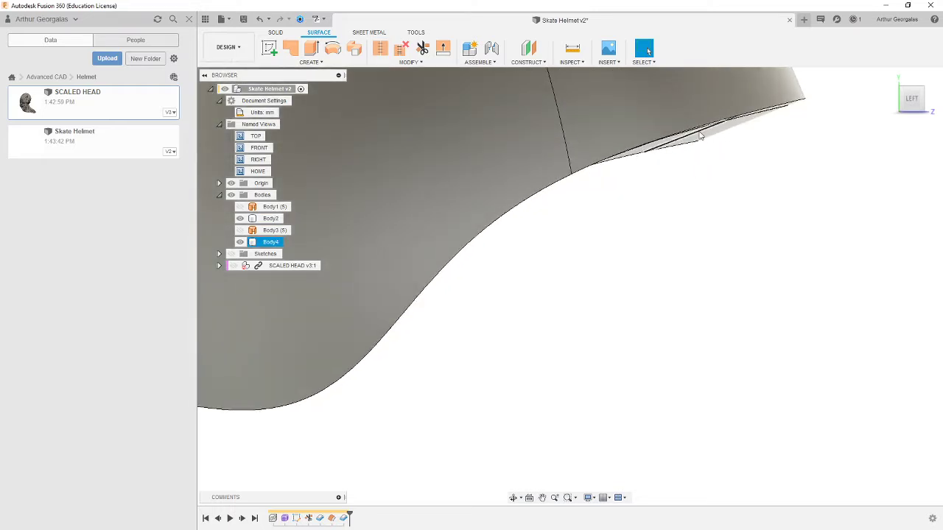
pyautogui.scroll(-4, 684, 152)
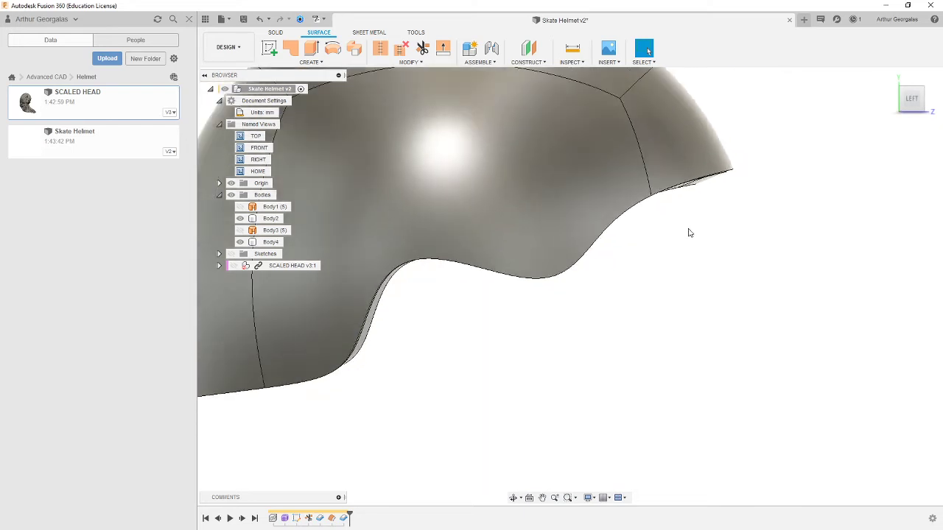
pyautogui.scroll(-3, 380, 315)
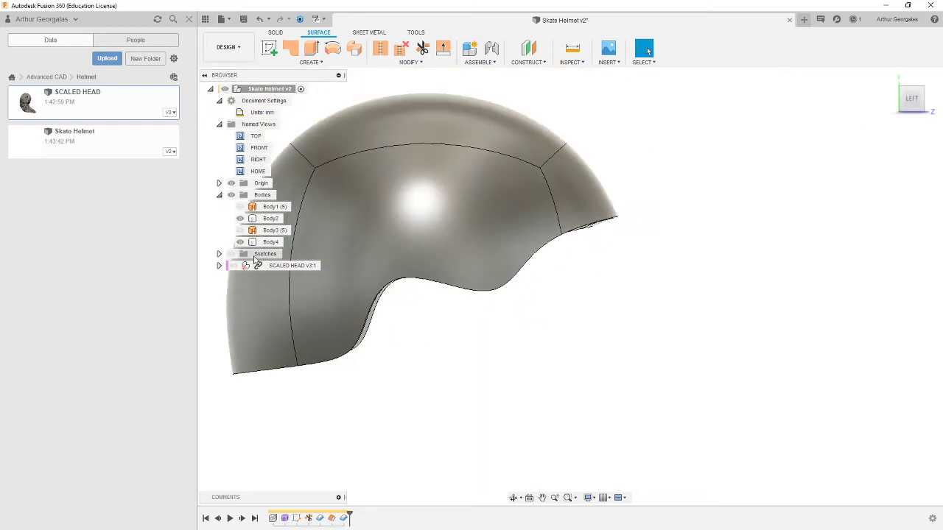
# Step: Hide the outer shell body, Body2, and examine the lower edge of the 15 mm liner on its own
pyautogui.click(240, 219)
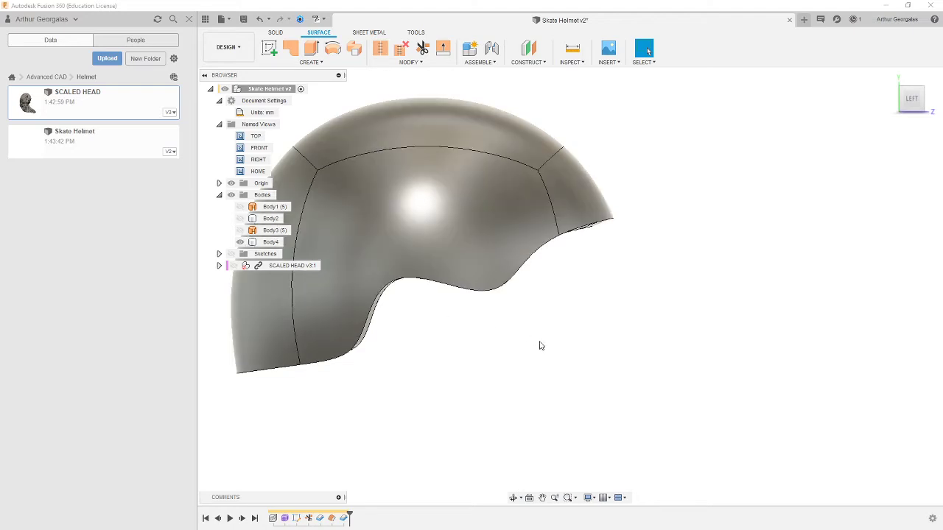
pyautogui.scroll(5, 413, 316)
pyautogui.scroll(1, 442, 324)
pyautogui.scroll(-3, 430, 328)
pyautogui.keyDown('shift'); pyautogui.moveTo(420, 326); pyautogui.dragTo(501, 343, button='middle'); pyautogui.keyUp('shift')
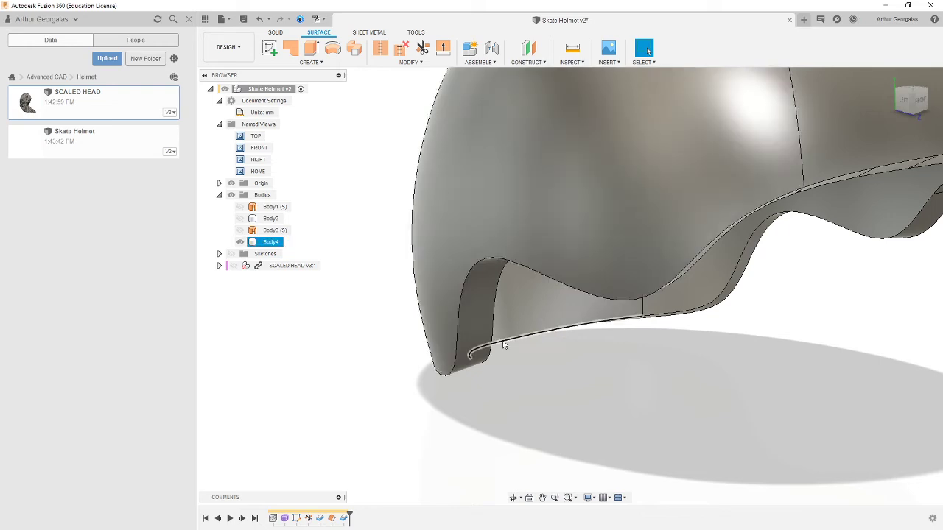
pyautogui.press('Escape')
pyautogui.click(924, 129)
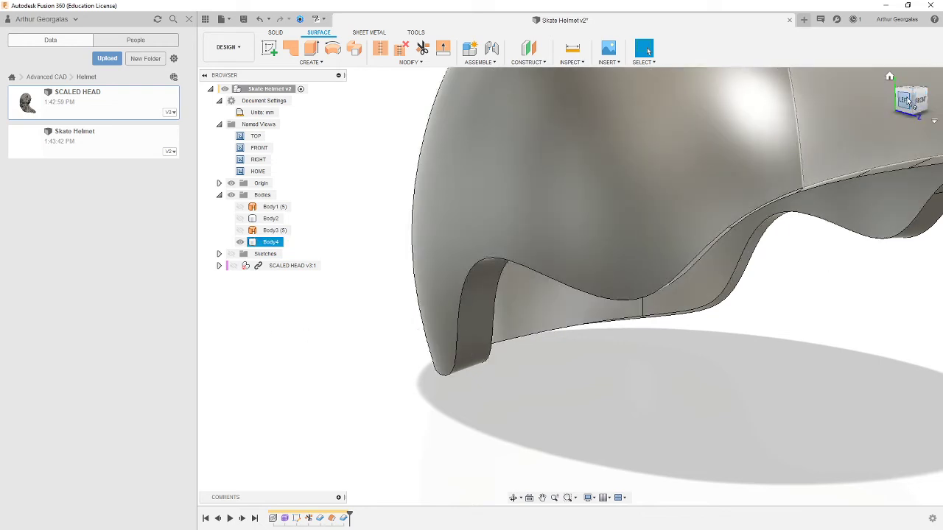
# Step: Show the Sketches folder, expand it, and check the original edge spline against the liner's side profile
pyautogui.click(908, 101)
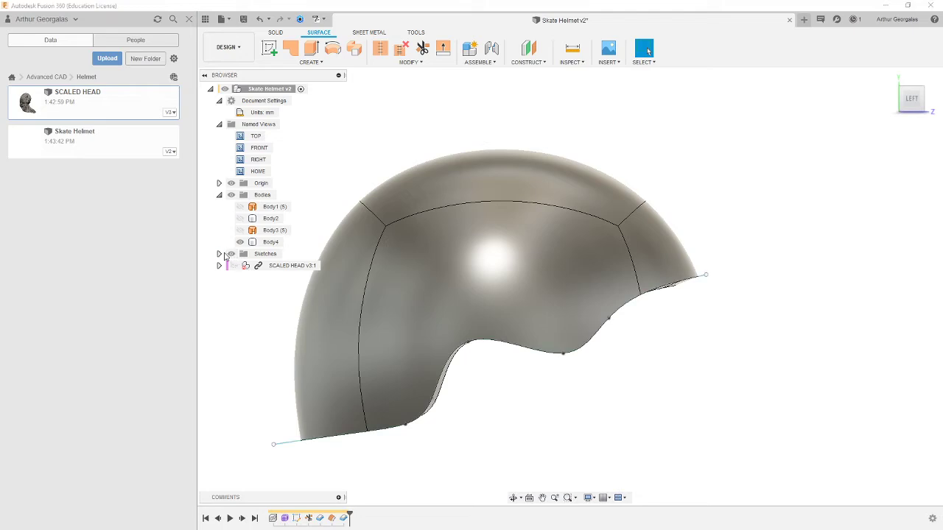
pyautogui.click(219, 254)
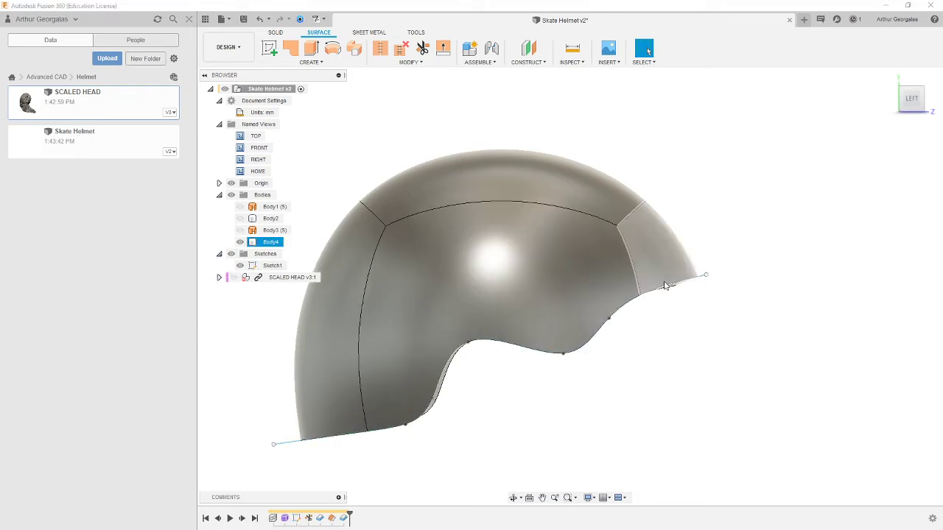
pyautogui.click(291, 445)
pyautogui.click(258, 389)
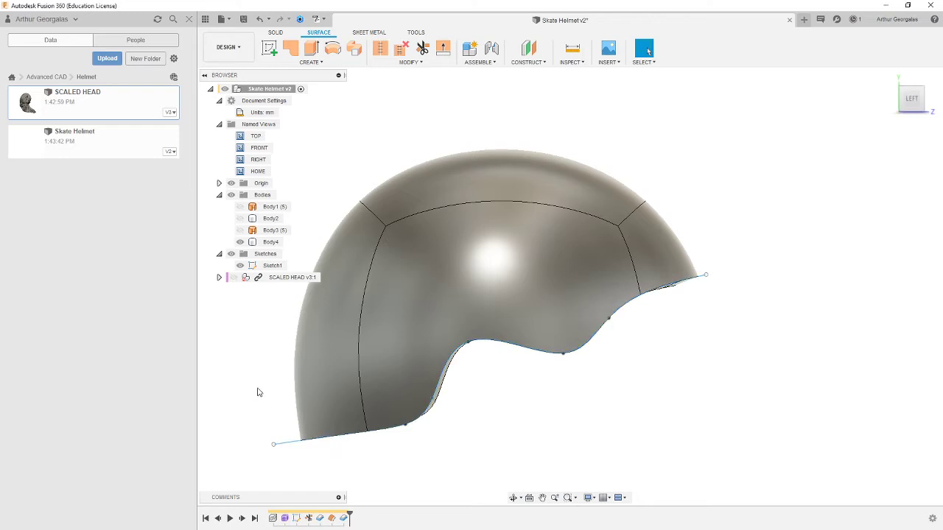
# Step: Start a new sketch on the helmet's side plane and select the existing edge spline from Sketch1
pyautogui.click(270, 49)
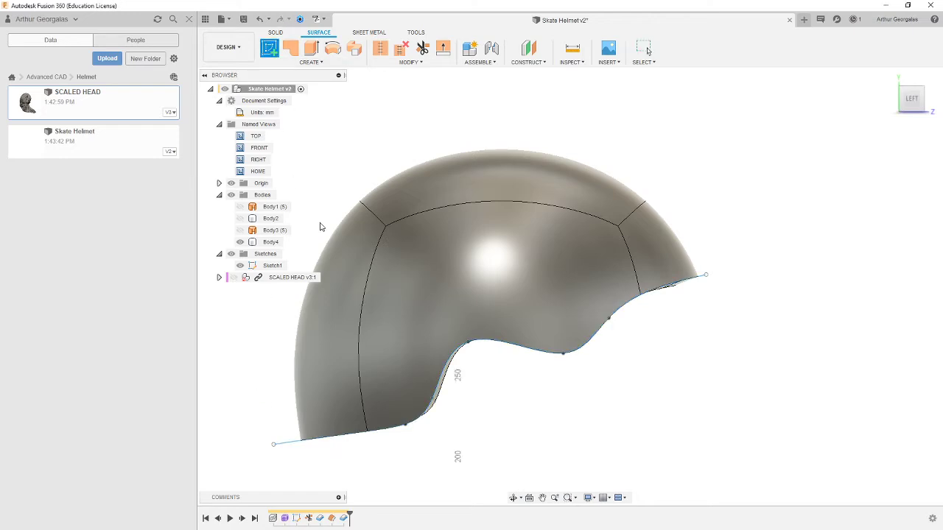
pyautogui.scroll(-5, 480, 401)
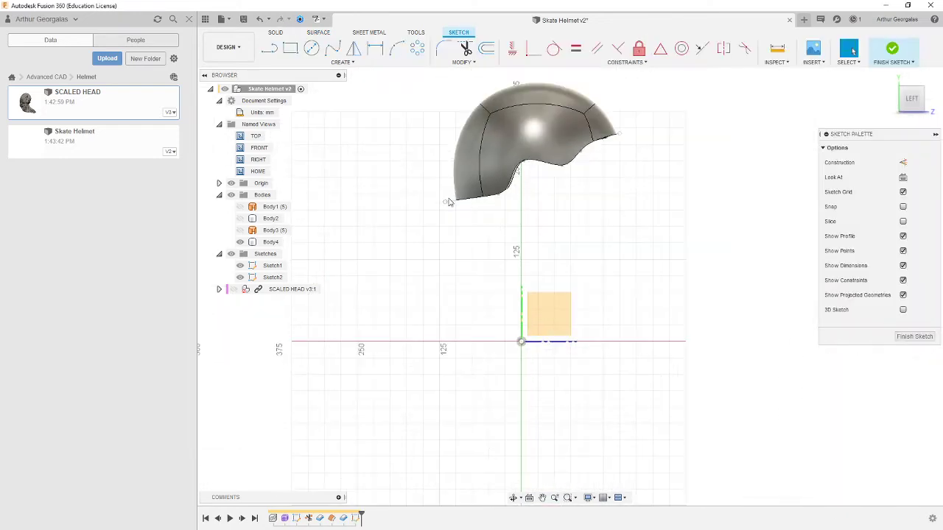
pyautogui.click(453, 202)
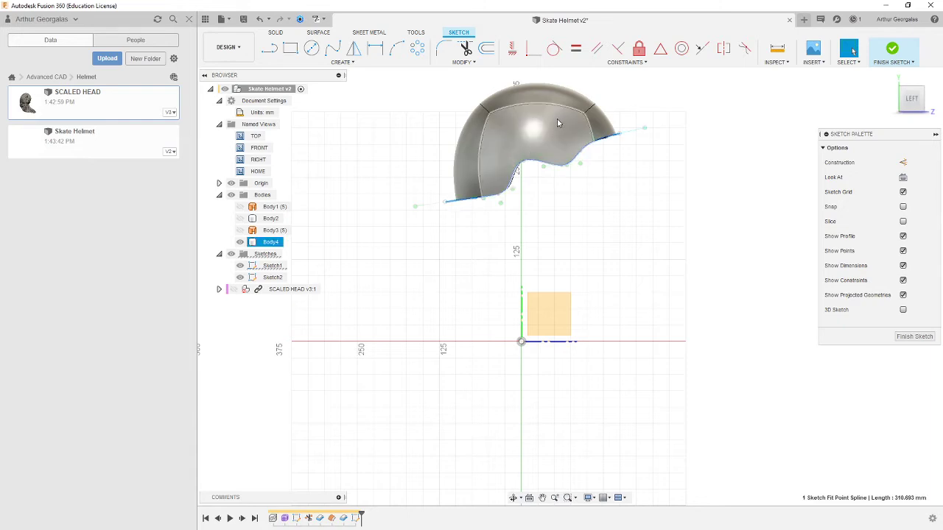
pyautogui.scroll(4, 537, 125)
pyautogui.scroll(-1, 592, 273)
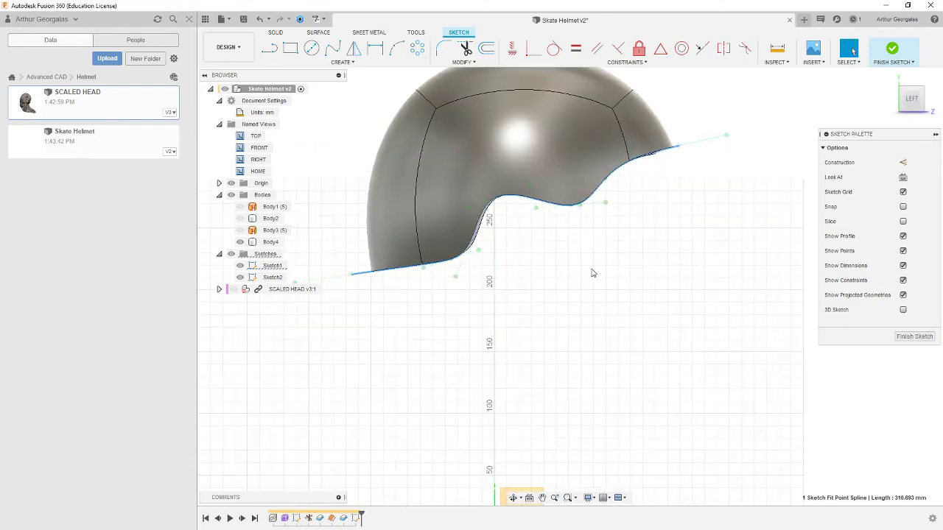
# Step: Project the existing spline along the helmet's lower edge into the active sketch
pyautogui.click(335, 63)
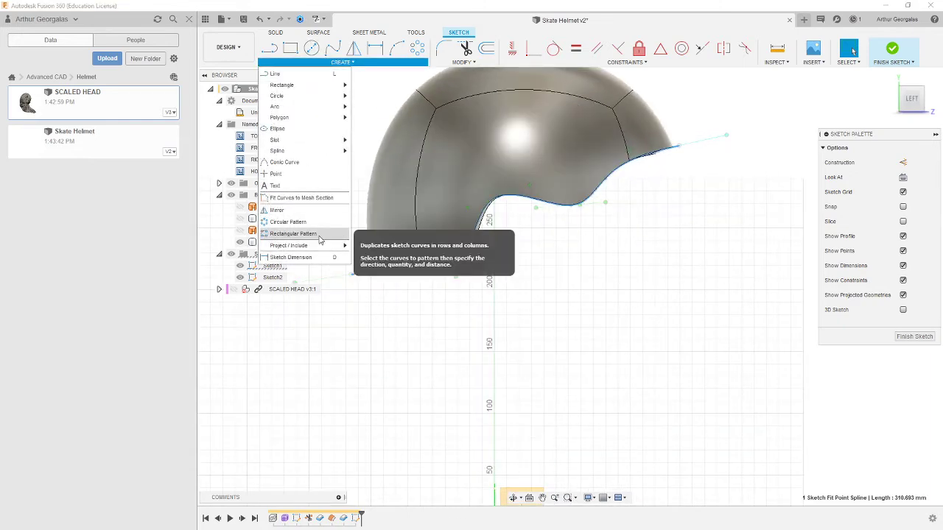
pyautogui.moveTo(322, 248)
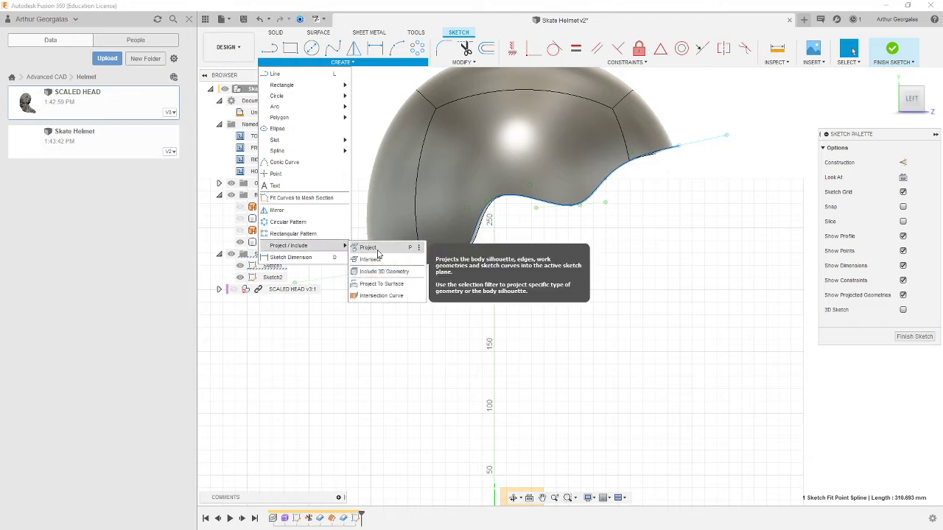
pyautogui.click(377, 251)
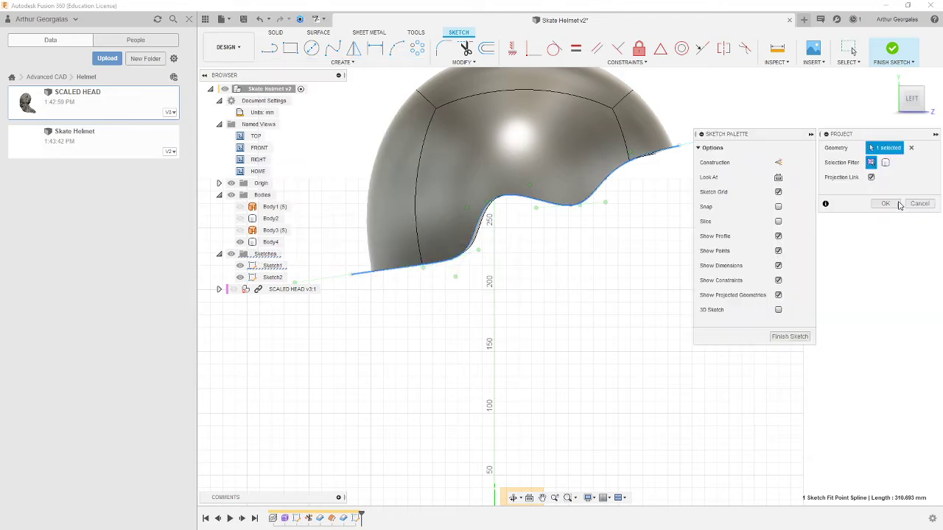
pyautogui.click(885, 204)
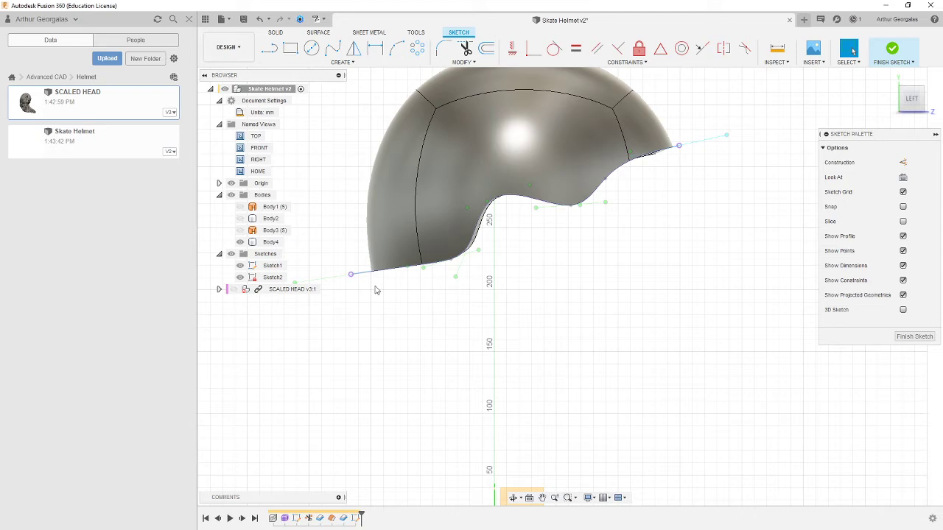
# Step: Offset the projected spline by -2 mm, up into the helmet body, and finish the sketch
pyautogui.click(482, 50)
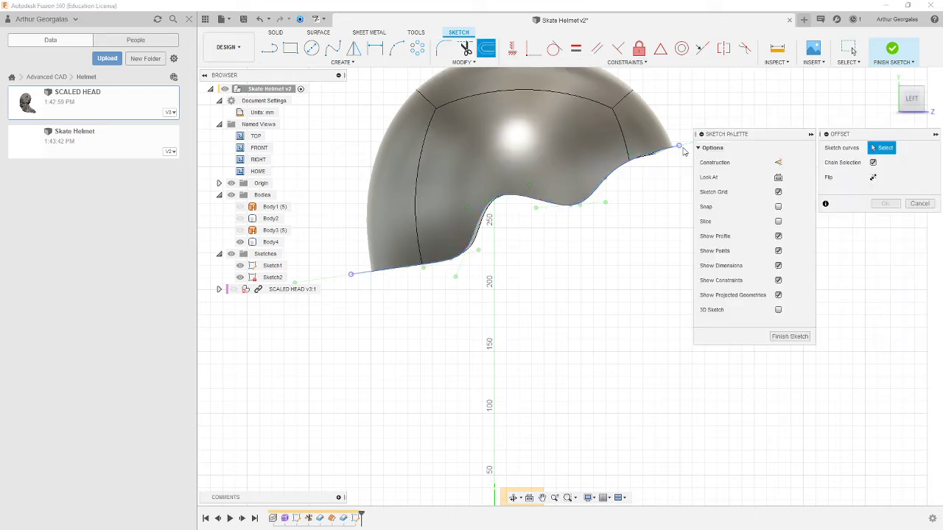
pyautogui.click(671, 148)
pyautogui.moveTo(671, 148); pyautogui.dragTo(668, 143)
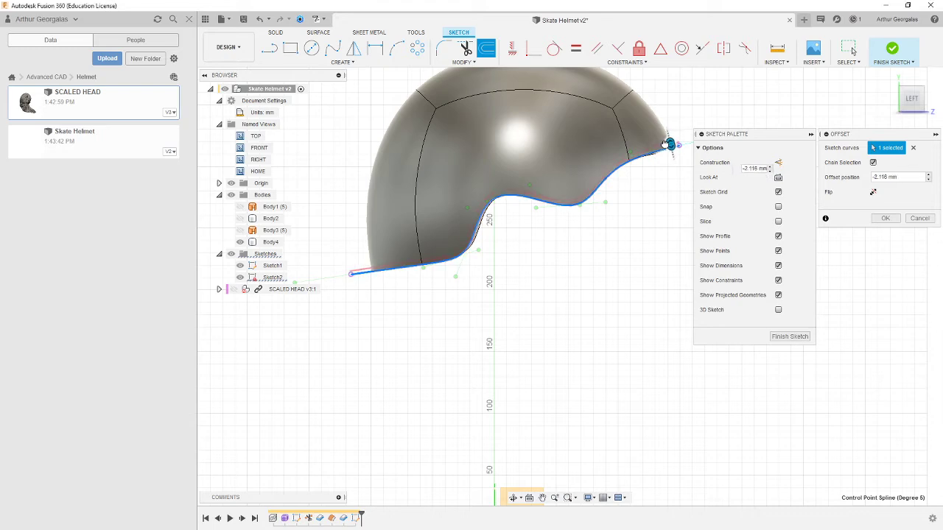
pyautogui.scroll(3, 642, 152)
pyautogui.scroll(-2, 558, 269)
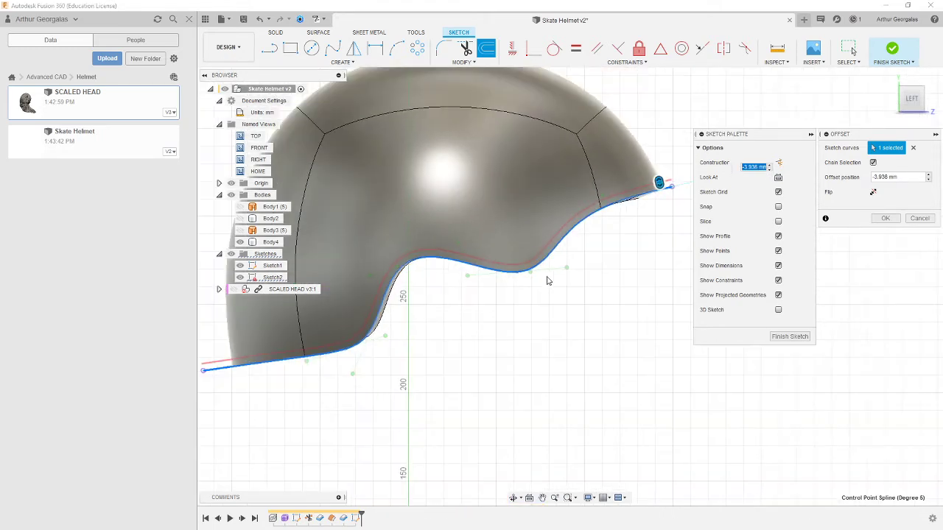
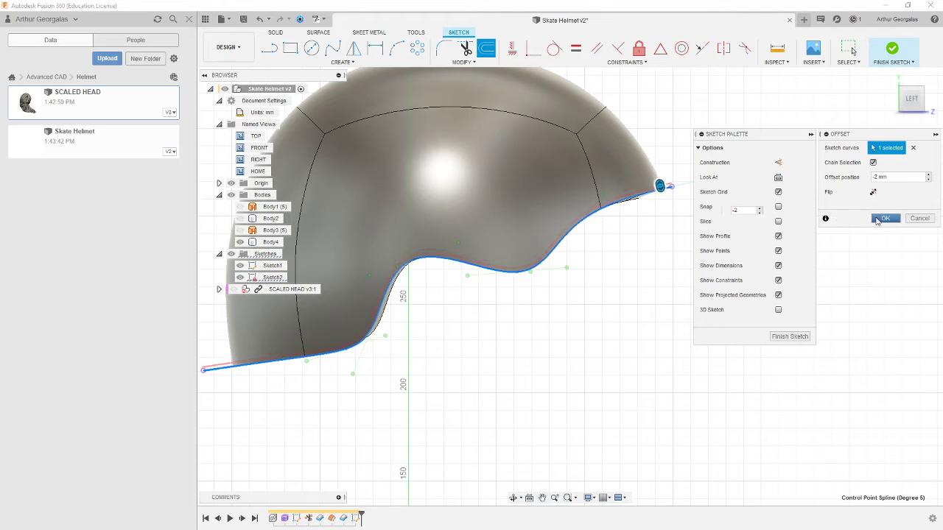
pyautogui.click(882, 218)
pyautogui.scroll(3, 221, 376)
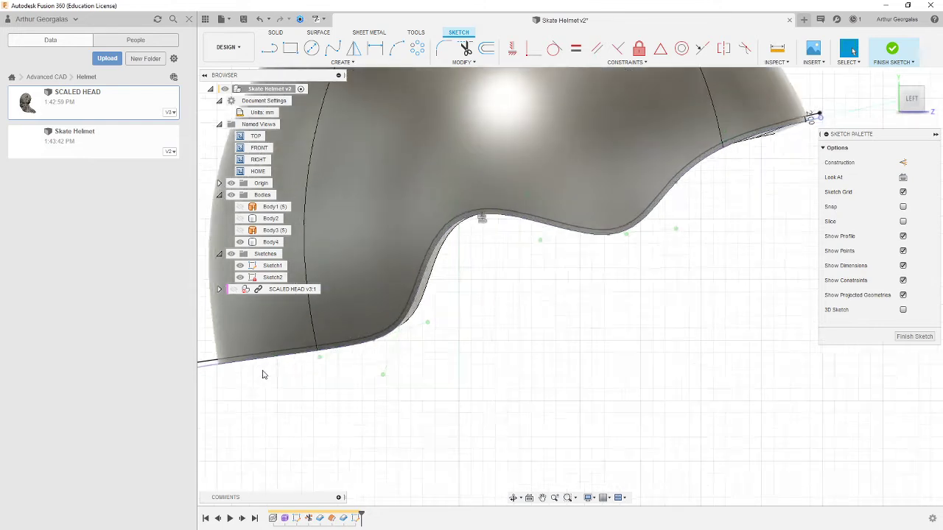
pyautogui.click(203, 370)
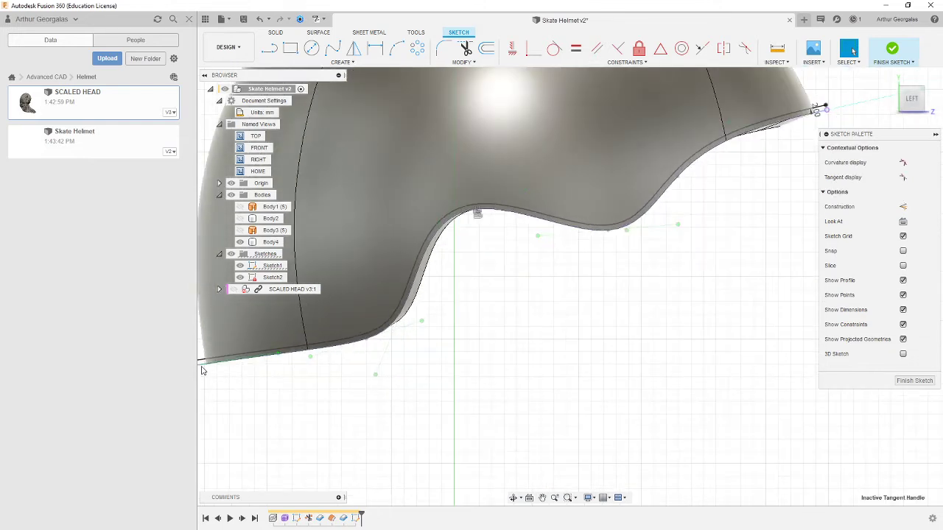
pyautogui.click(455, 394)
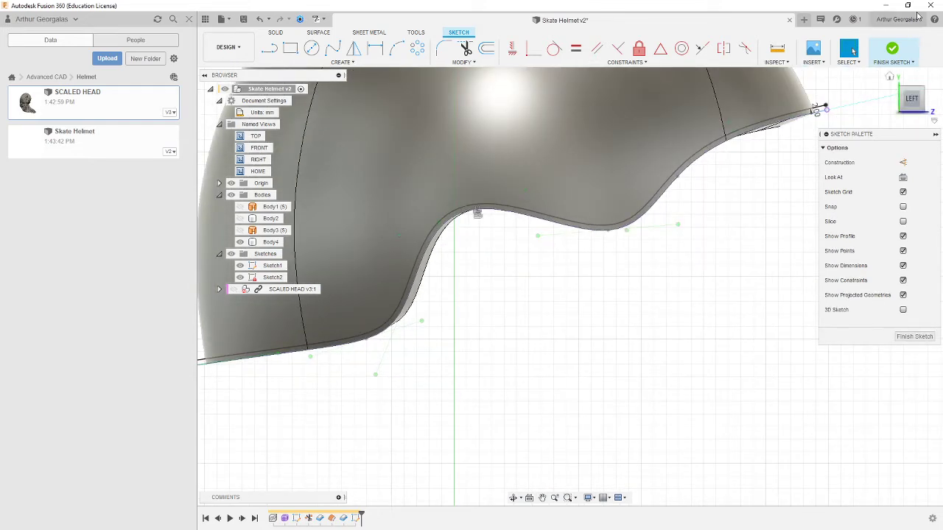
pyautogui.click(894, 50)
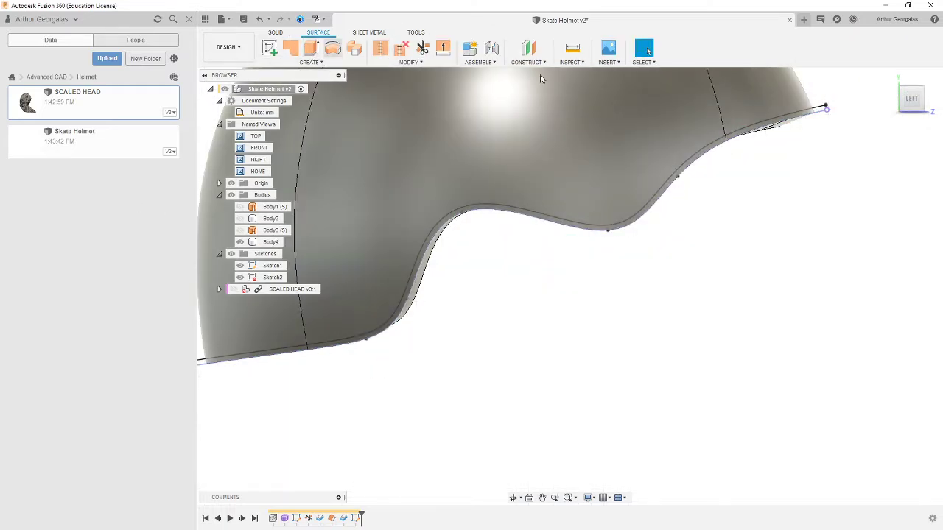
pyautogui.click(276, 33)
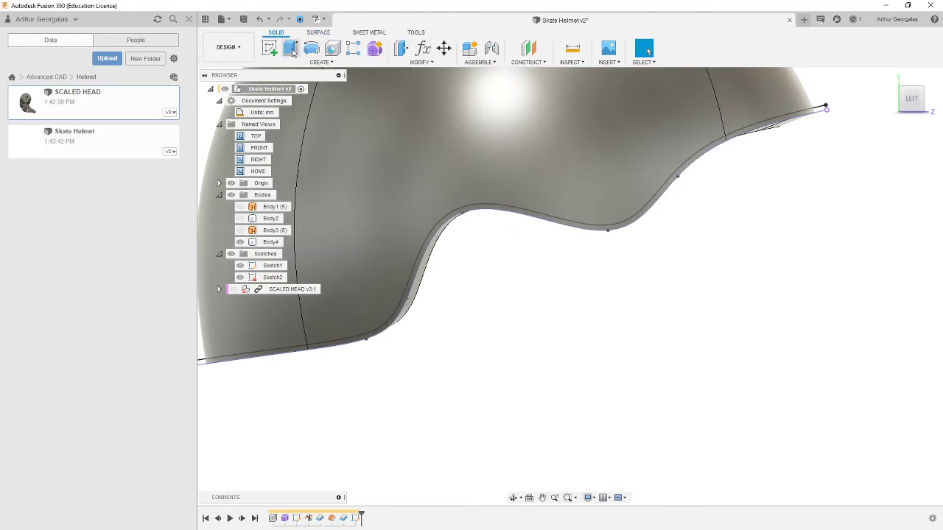
pyautogui.click(291, 48)
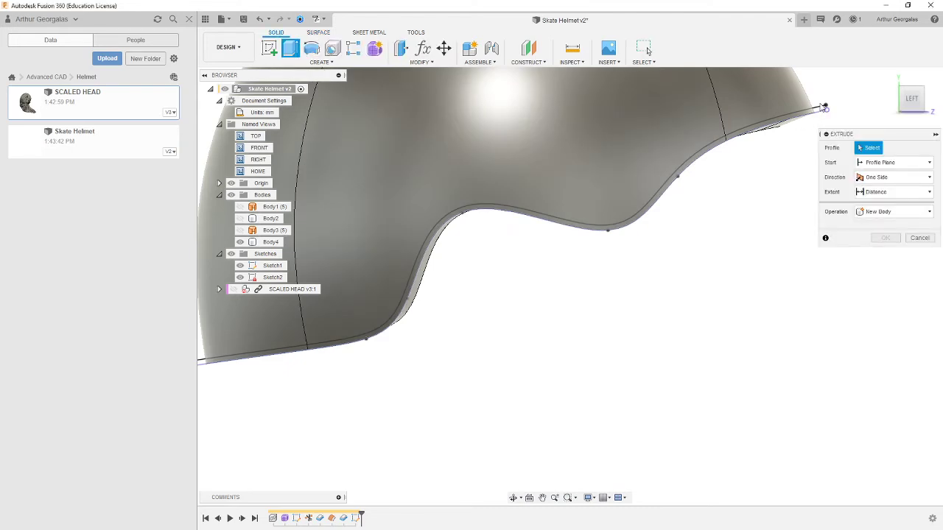
pyautogui.press('Escape')
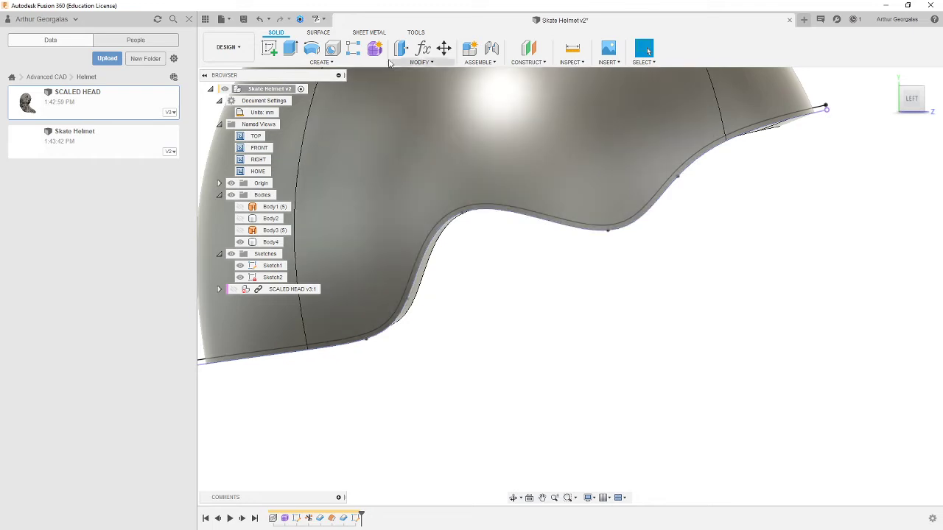
# Step: Split Body4 using the offset spline as the splitting tool, with the splitting tool extended
pyautogui.click(398, 64)
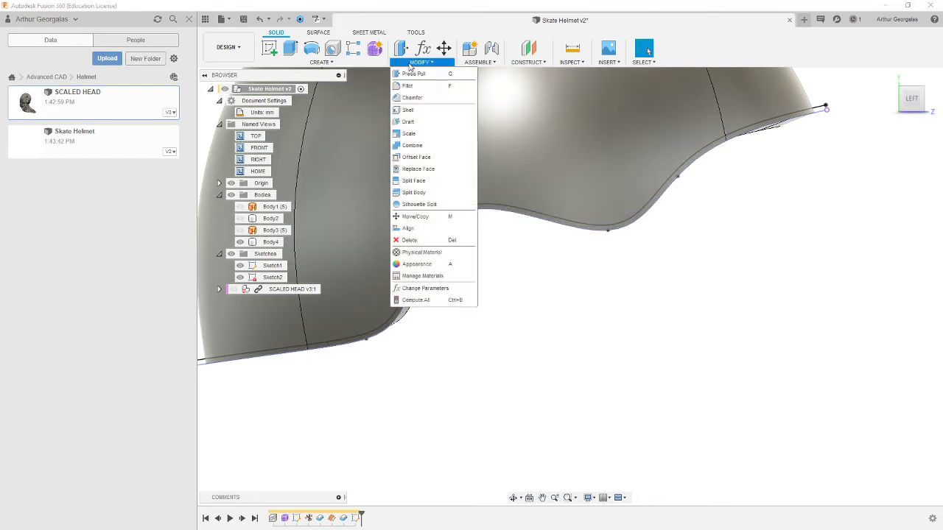
pyautogui.click(430, 193)
pyautogui.click(627, 99)
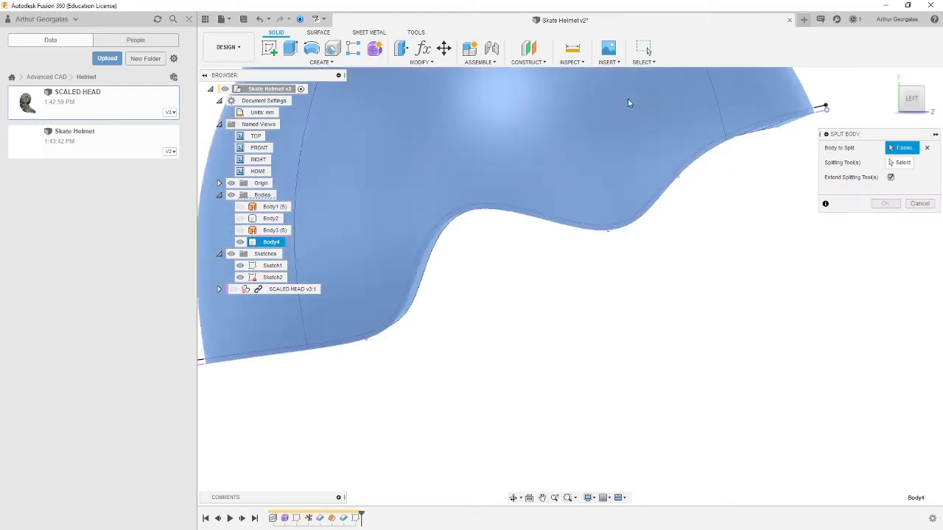
pyautogui.click(910, 164)
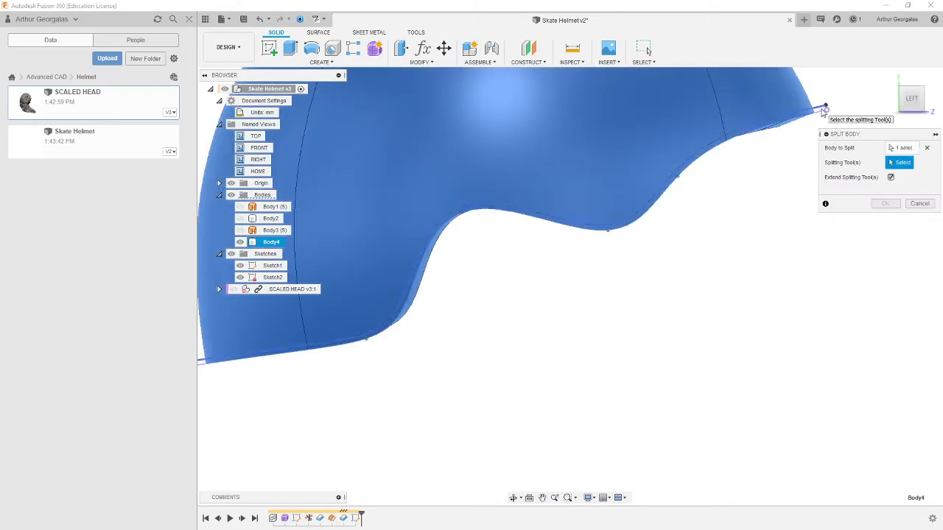
pyautogui.click(822, 111)
pyautogui.scroll(-4, 680, 276)
pyautogui.moveTo(680, 275)
pyautogui.keyDown('shift'); pyautogui.mouseDown(button='middle')
pyautogui.moveTo(645, 282)
pyautogui.moveTo(617, 310)
pyautogui.moveTo(586, 253)
pyautogui.mouseUp(button='middle'); pyautogui.keyUp('shift')
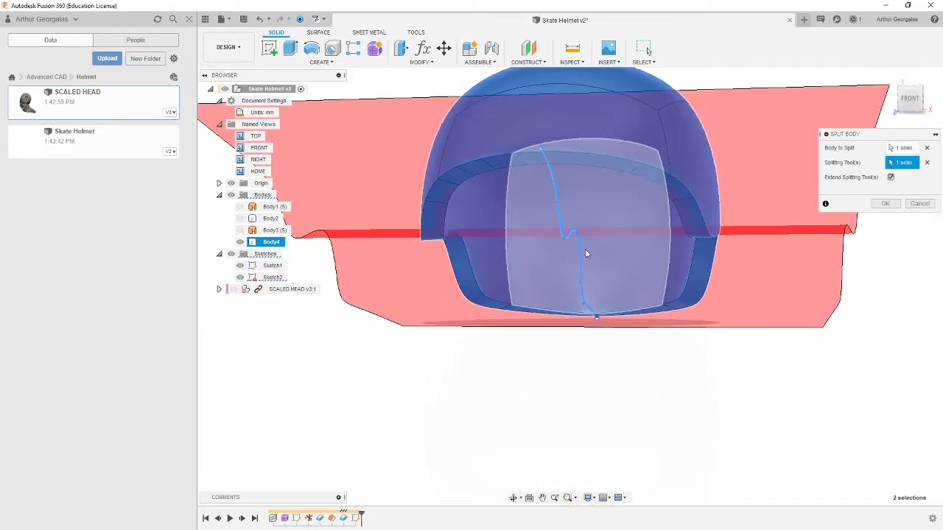
pyautogui.scroll(5, 437, 179)
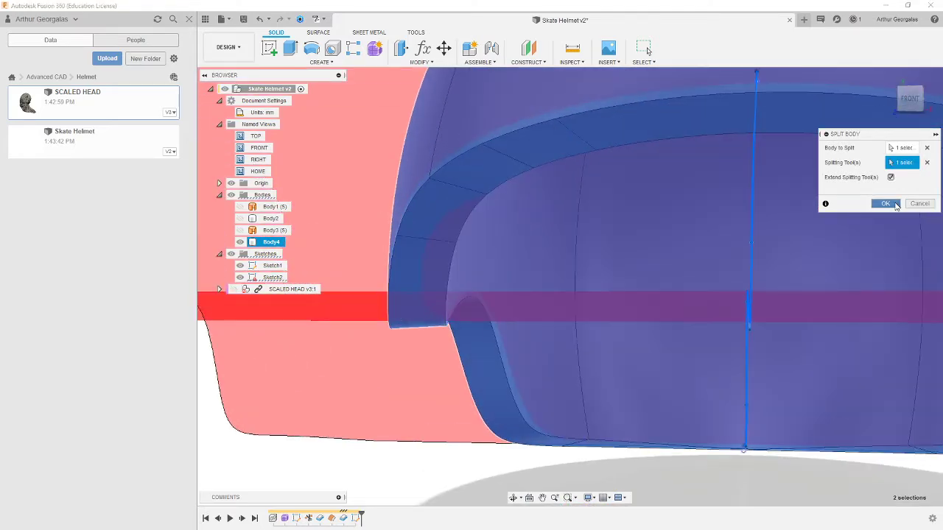
pyautogui.click(886, 203)
# Step: Hide Body5, the strip split off along the lower edge, and inspect the rim of the remaining helmet body
pyautogui.scroll(4, 471, 250)
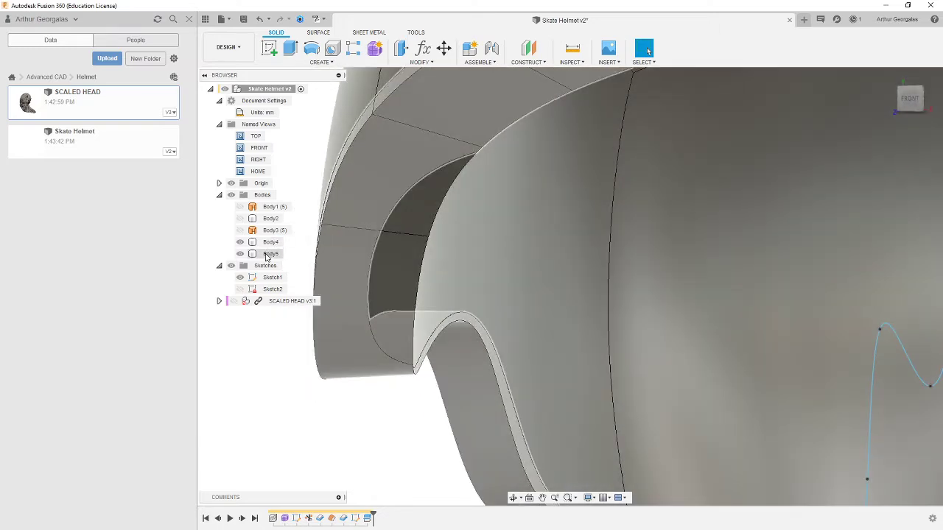
pyautogui.click(267, 255)
pyautogui.click(239, 256)
pyautogui.scroll(-3, 451, 257)
pyautogui.click(450, 349)
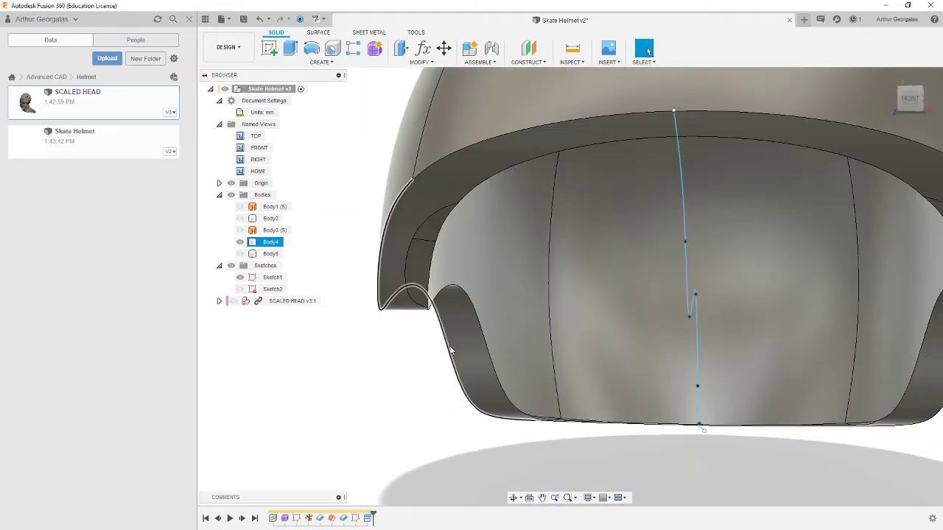
pyautogui.keyDown('shift'); pyautogui.moveTo(481, 270); pyautogui.dragTo(452, 261, button='middle'); pyautogui.keyUp('shift')
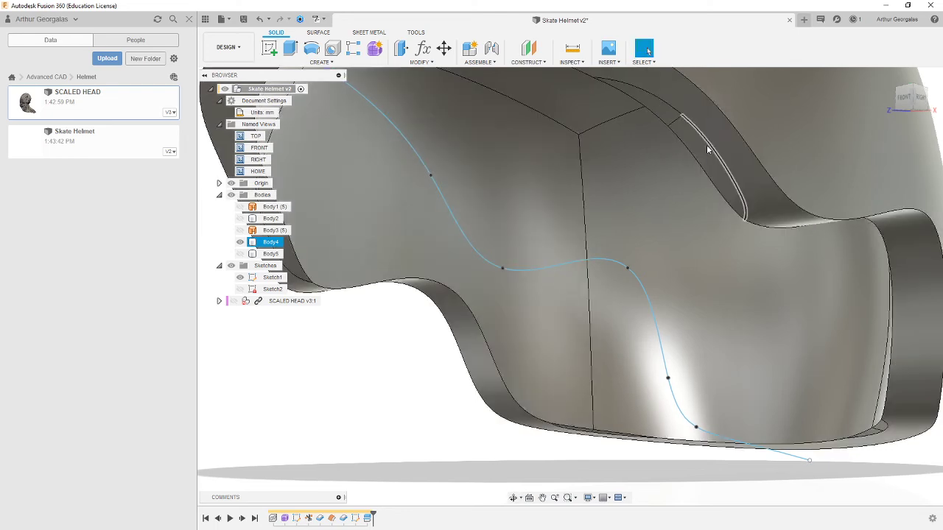
pyautogui.keyDown('shift'); pyautogui.moveTo(688, 156); pyautogui.dragTo(761, 178, button='middle'); pyautogui.keyUp('shift')
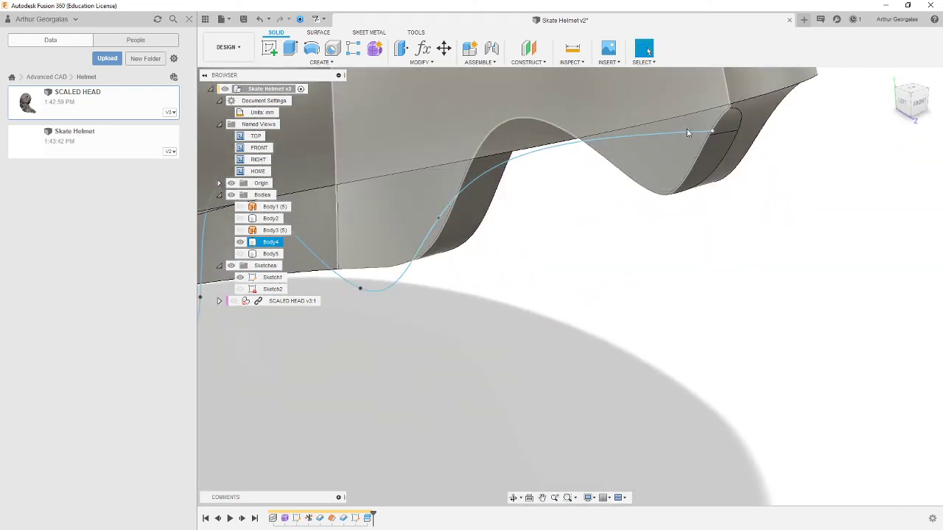
pyautogui.moveTo(686, 204)
pyautogui.keyDown('shift'); pyautogui.mouseDown(button='middle')
pyautogui.moveTo(602, 208)
pyautogui.moveTo(539, 162)
pyautogui.moveTo(490, 164)
pyautogui.moveTo(479, 134)
pyautogui.moveTo(398, 155)
pyautogui.moveTo(349, 181)
pyautogui.moveTo(390, 176)
pyautogui.moveTo(627, 296)
pyautogui.mouseUp(button='middle'); pyautogui.keyUp('shift')
pyautogui.scroll(-3, 646, 333)
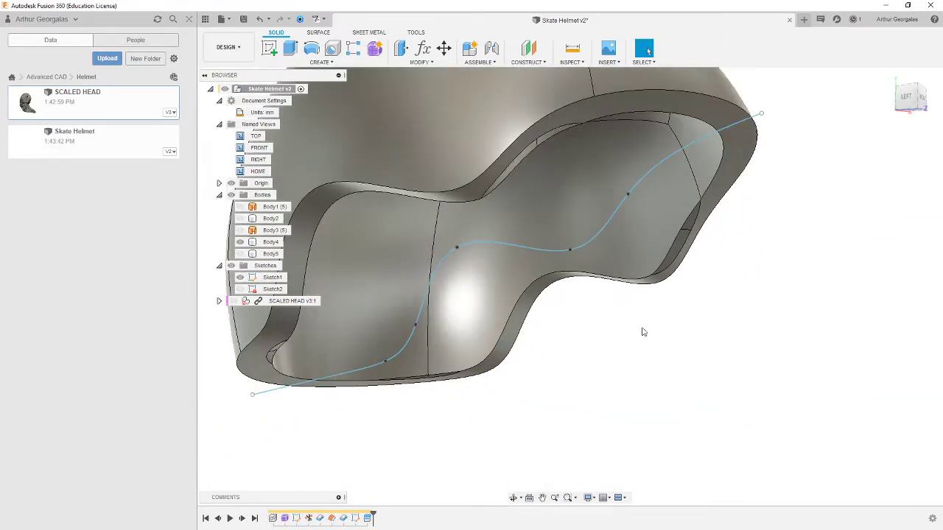
# Step: Edit the sketch with the offset spline and set its offset distance to 3 mm
pyautogui.doubleClick(355, 518)
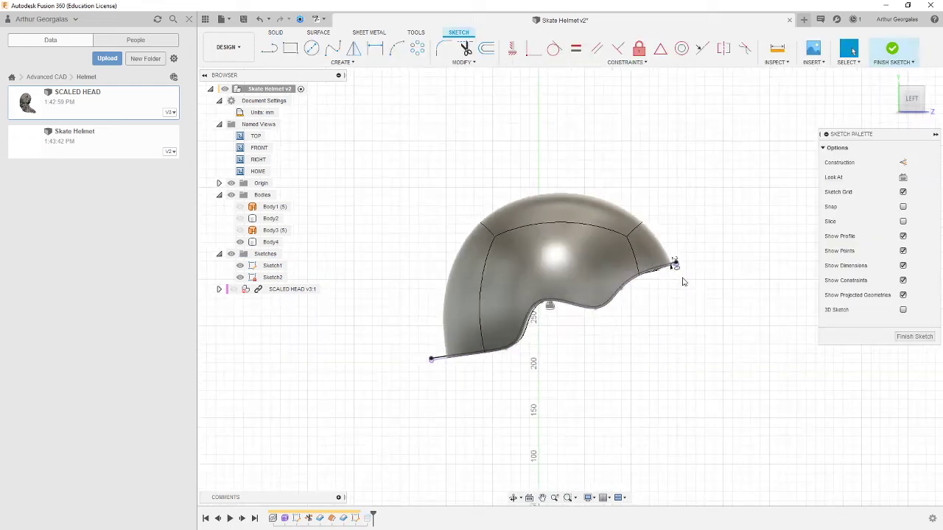
pyautogui.scroll(2, 683, 276)
pyautogui.doubleClick(669, 264)
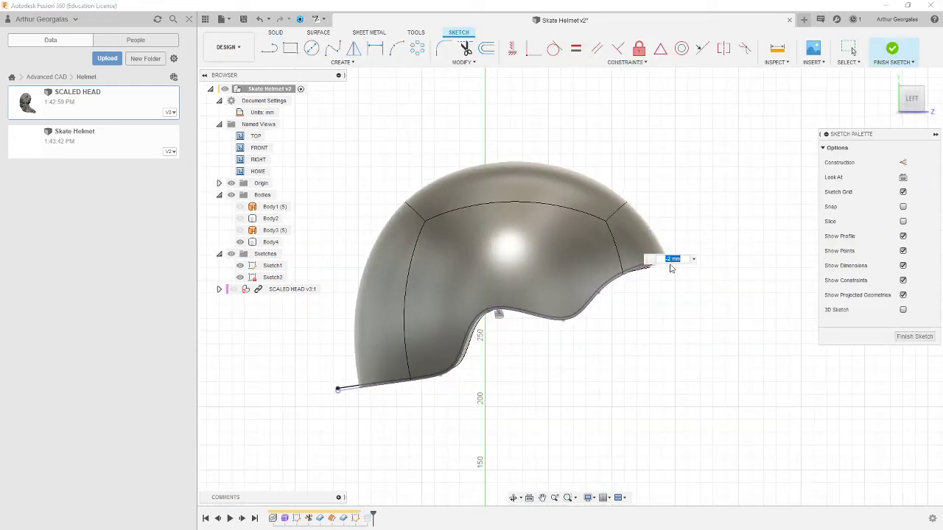
pyautogui.press('Return')
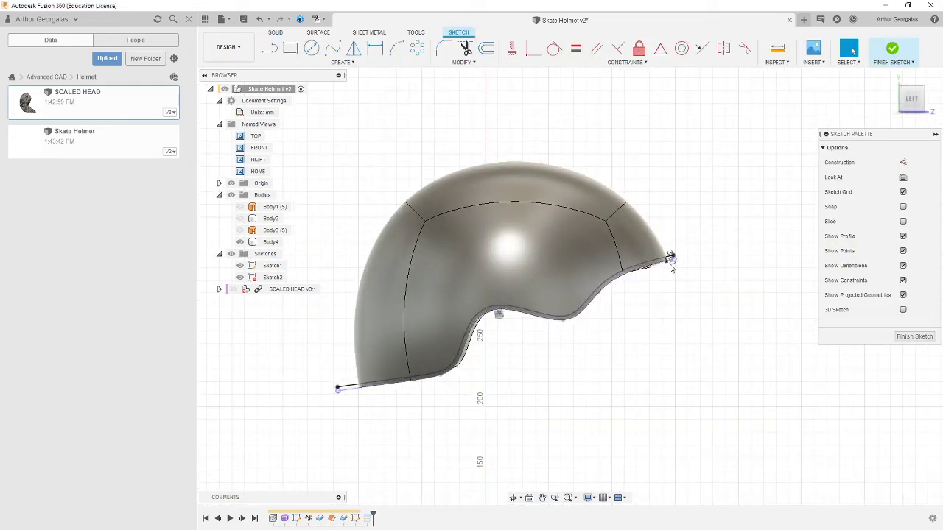
pyautogui.moveTo(618, 290)
pyautogui.keyDown('shift'); pyautogui.mouseDown(button='middle')
pyautogui.moveTo(558, 354)
pyautogui.moveTo(553, 347)
pyautogui.mouseUp(button='middle'); pyautogui.keyUp('shift')
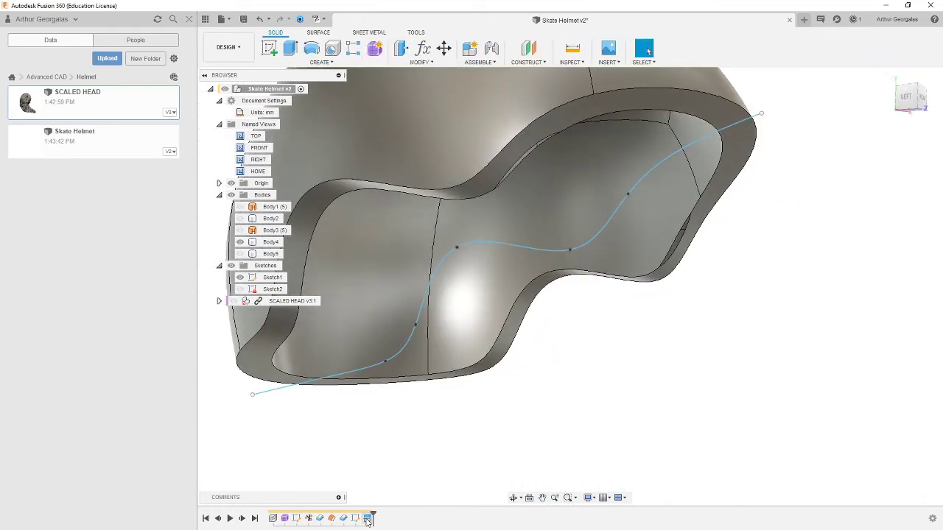
# Step: Reopen the trim sketch, set the spline's offset to -5 mm, and finish the sketch to update the split
pyautogui.doubleClick(355, 519)
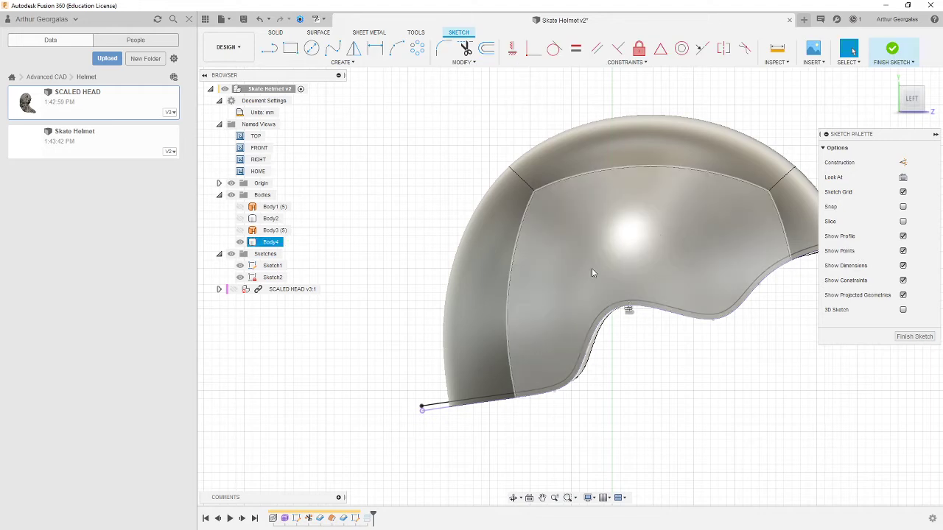
pyautogui.scroll(4, 682, 250)
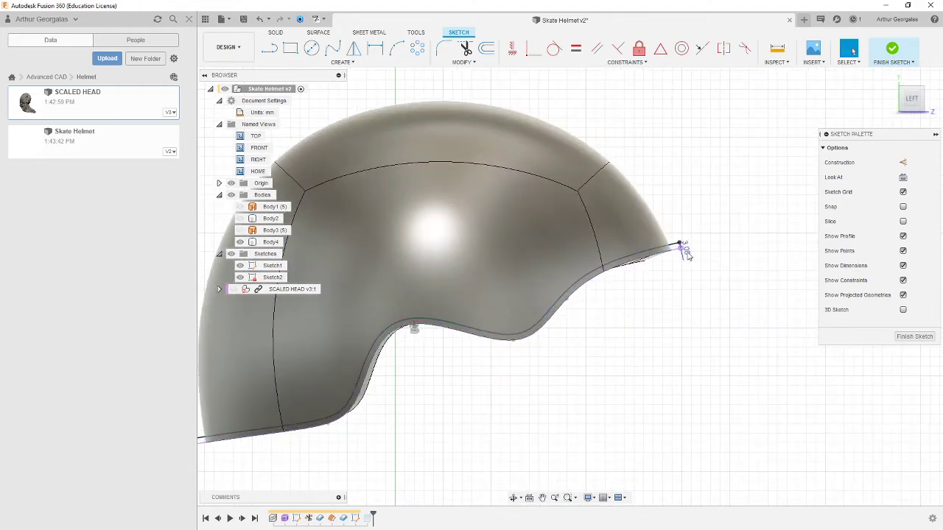
pyautogui.doubleClick(684, 250)
pyautogui.write('5')
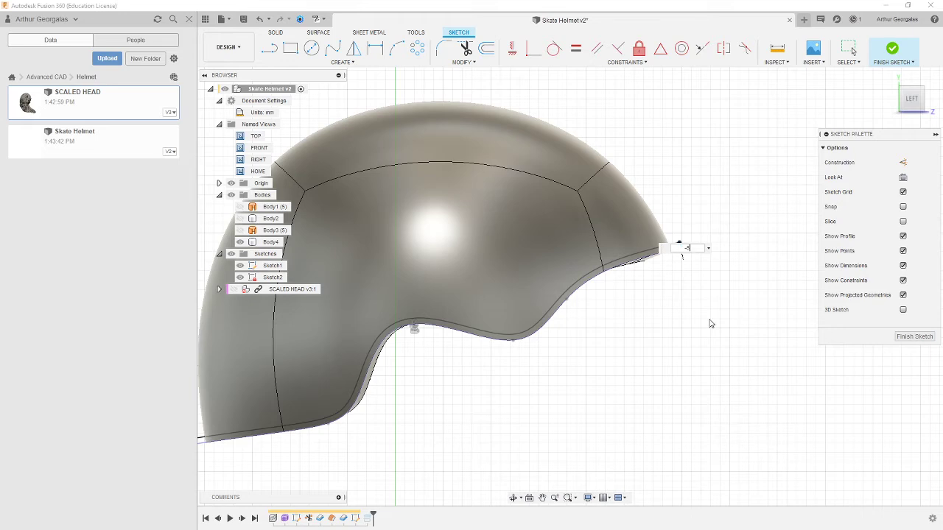
pyautogui.press('Return')
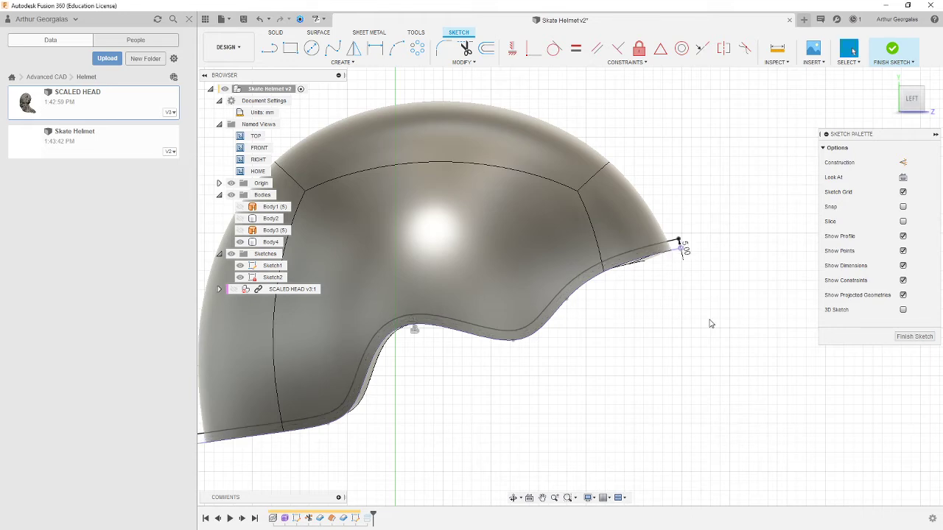
pyautogui.click(892, 49)
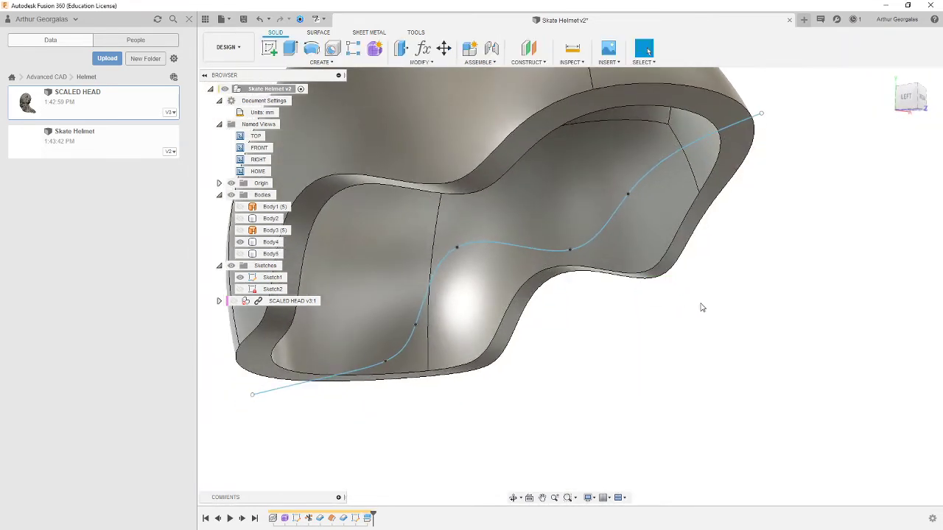
pyautogui.scroll(-5, 519, 286)
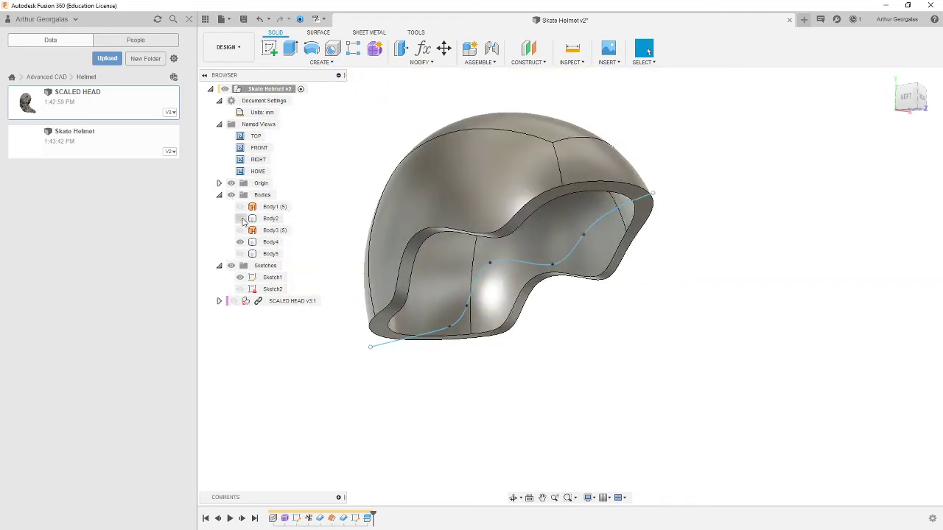
# Step: Show Body2, the outer helmet shell, and inspect how its lower rim sits against the rim of Body4
pyautogui.click(240, 219)
pyautogui.scroll(6, 675, 255)
pyautogui.scroll(-5, 567, 266)
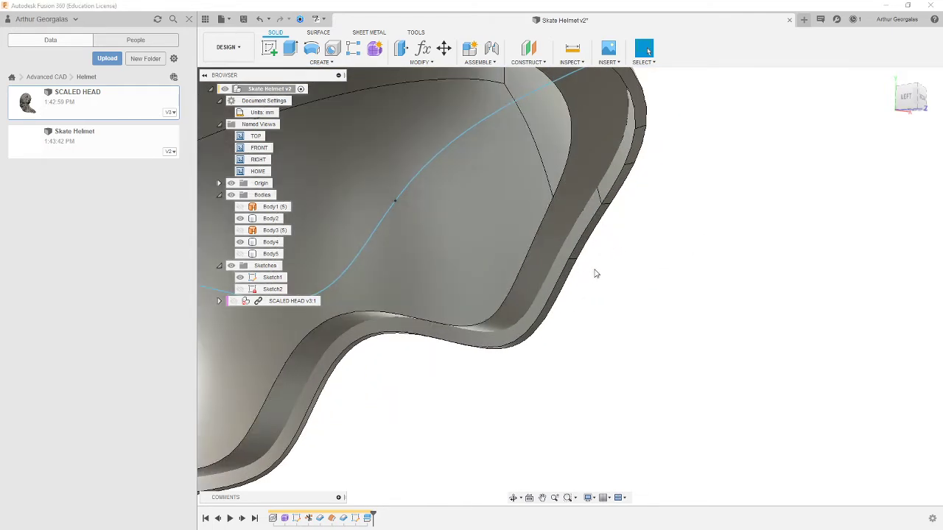
pyautogui.moveTo(565, 263)
pyautogui.keyDown('shift'); pyautogui.mouseDown(button='middle')
pyautogui.moveTo(564, 246)
pyautogui.moveTo(618, 255)
pyautogui.moveTo(543, 259)
pyautogui.moveTo(565, 250)
pyautogui.mouseUp(button='middle'); pyautogui.keyUp('shift')
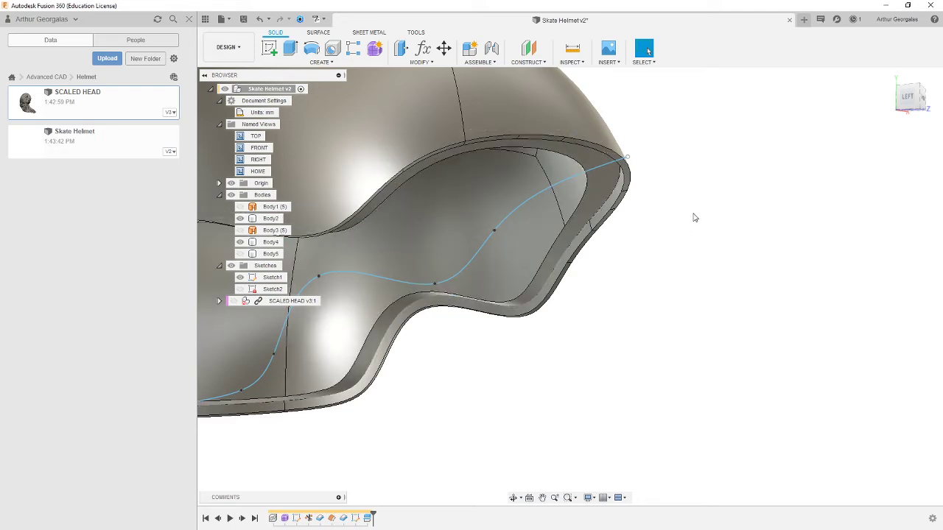
pyautogui.scroll(5, 618, 212)
pyautogui.scroll(-2, 619, 212)
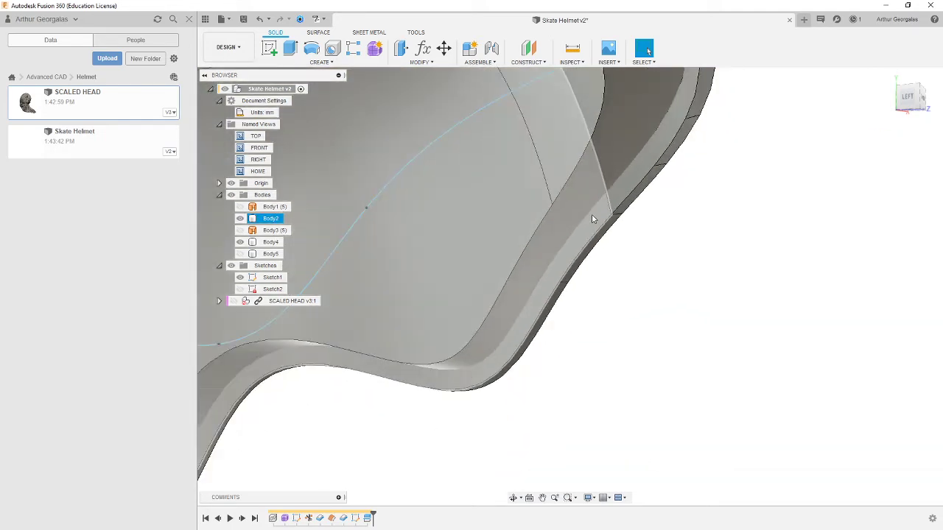
pyautogui.moveTo(596, 187)
pyautogui.keyDown('shift'); pyautogui.mouseDown(button='middle')
pyautogui.moveTo(570, 189)
pyautogui.moveTo(598, 189)
pyautogui.mouseUp(button='middle'); pyautogui.keyUp('shift')
pyautogui.scroll(-4, 703, 226)
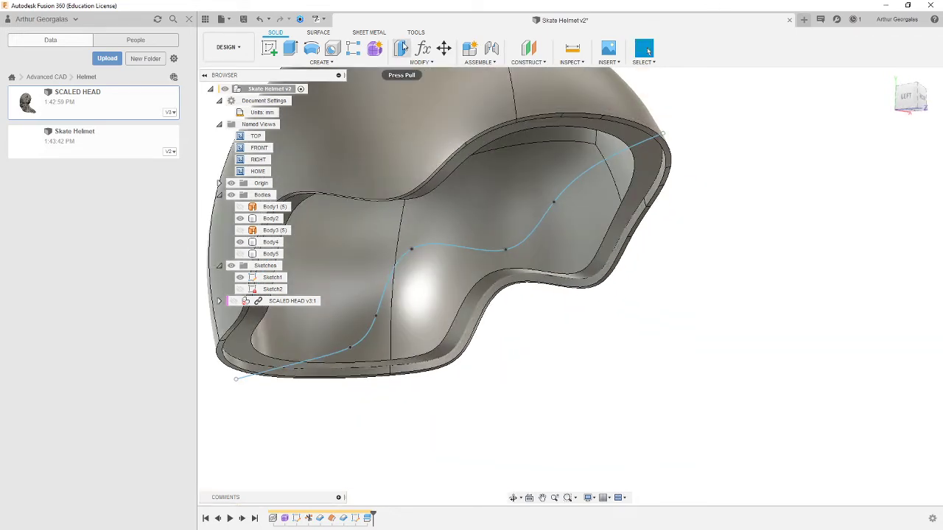
# Step: Start a Press Pull on Body2 and select its narrow rim faces along the front and far side of the helmet
pyautogui.click(400, 47)
pyautogui.scroll(5, 611, 123)
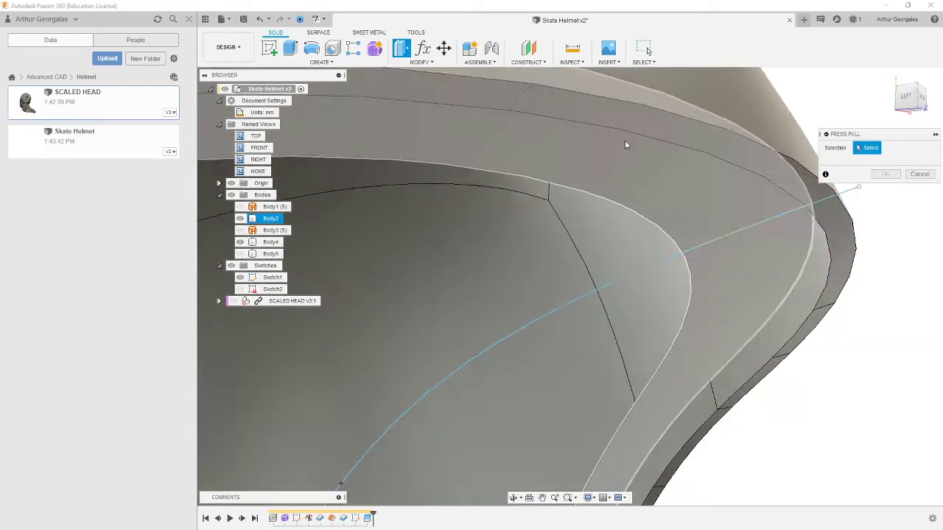
pyautogui.click(611, 109)
pyautogui.scroll(-4, 560, 116)
pyautogui.click(503, 104)
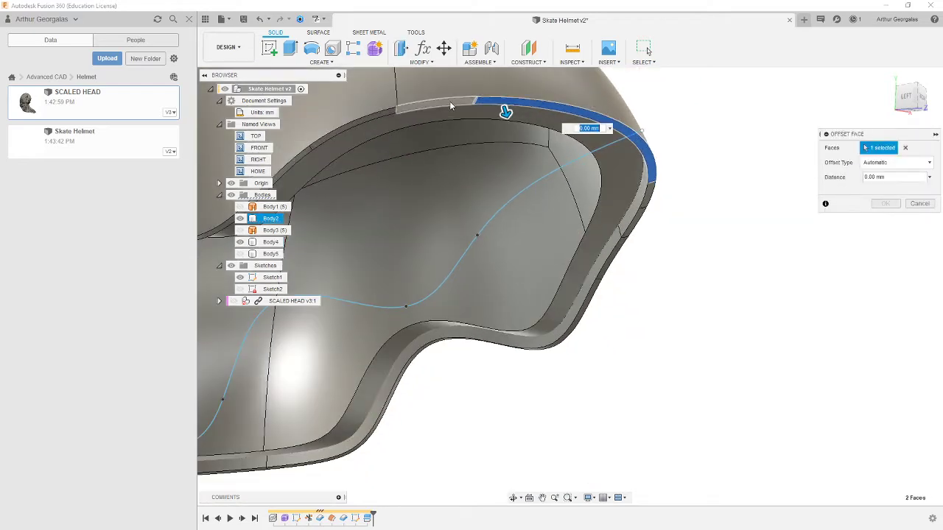
pyautogui.click(449, 101)
pyautogui.click(380, 114)
pyautogui.scroll(-3, 412, 154)
pyautogui.scroll(3, 406, 184)
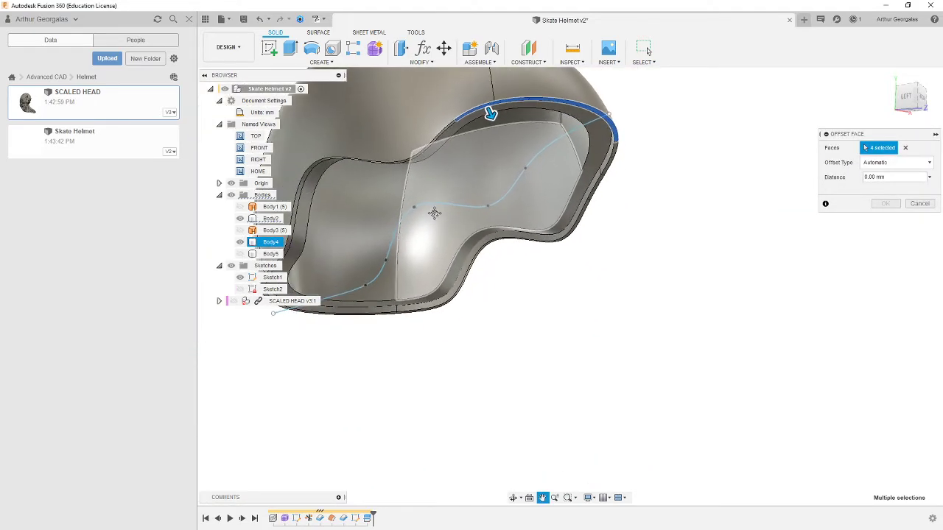
pyautogui.moveTo(385, 134); pyautogui.dragTo(513, 129, button='middle')
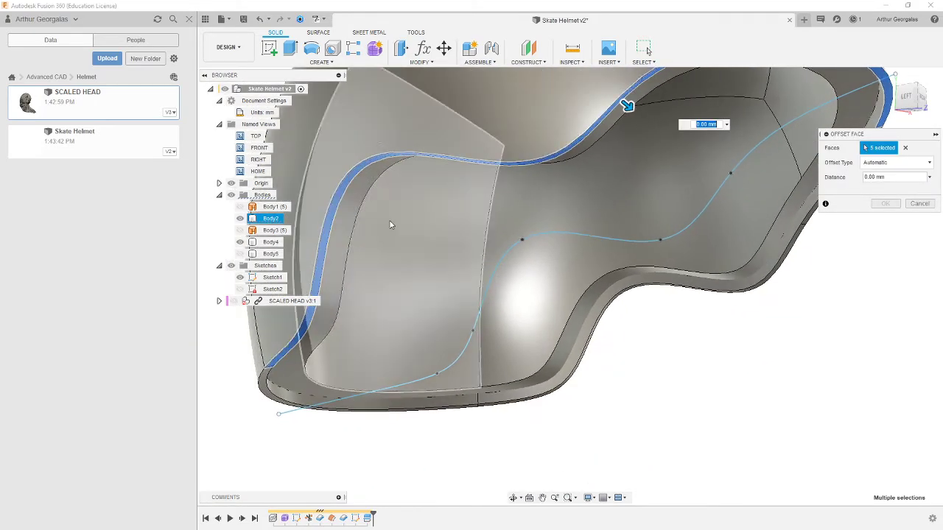
# Step: Add Body2's remaining rim faces along the back, near side and front corner to the Offset Face selection, ten faces in all
pyautogui.click(262, 390)
pyautogui.click(442, 407)
pyautogui.scroll(3, 542, 328)
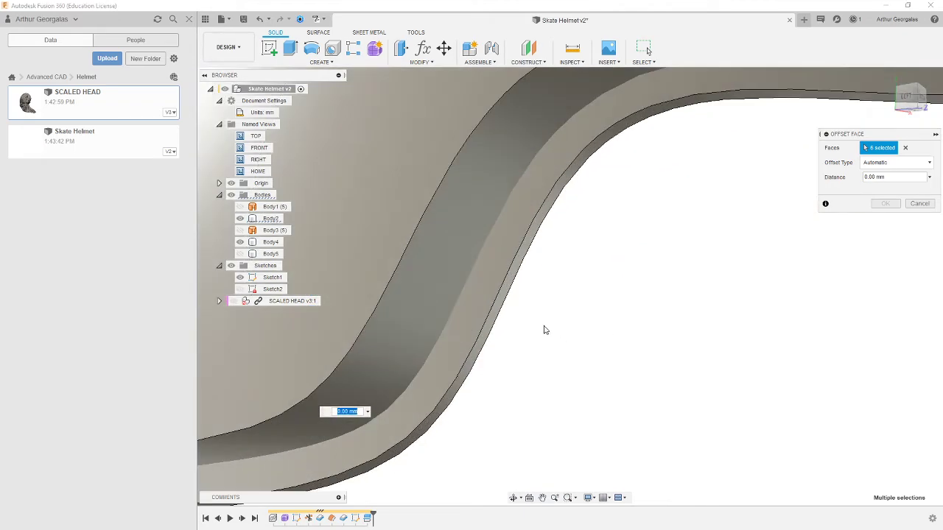
pyautogui.click(510, 293)
pyautogui.scroll(-2, 547, 290)
pyautogui.scroll(2, 705, 238)
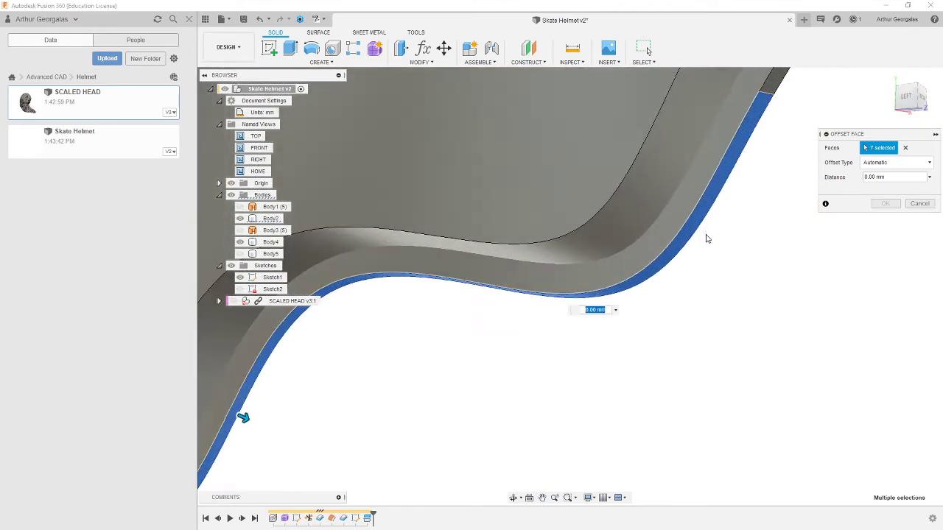
pyautogui.scroll(-2, 775, 120)
pyautogui.click(783, 94)
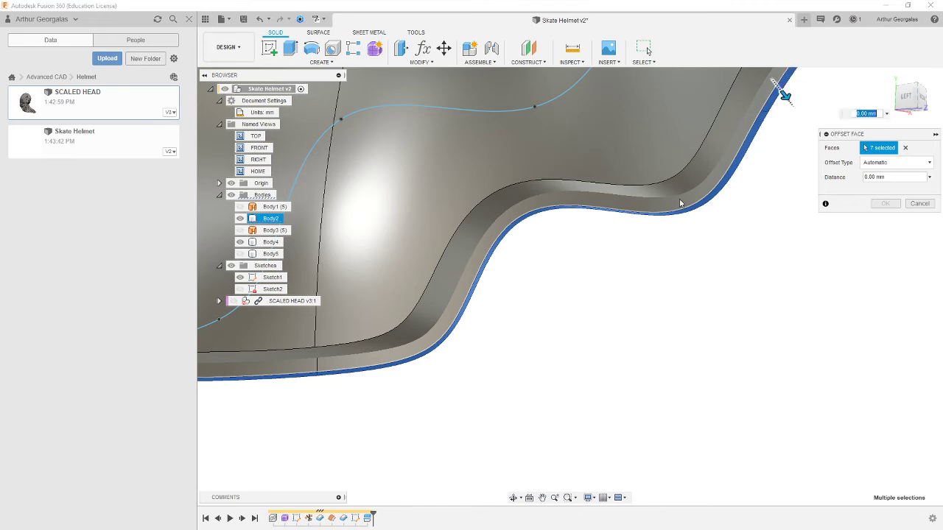
pyautogui.scroll(-3, 533, 341)
pyautogui.scroll(3, 677, 174)
pyautogui.click(652, 216)
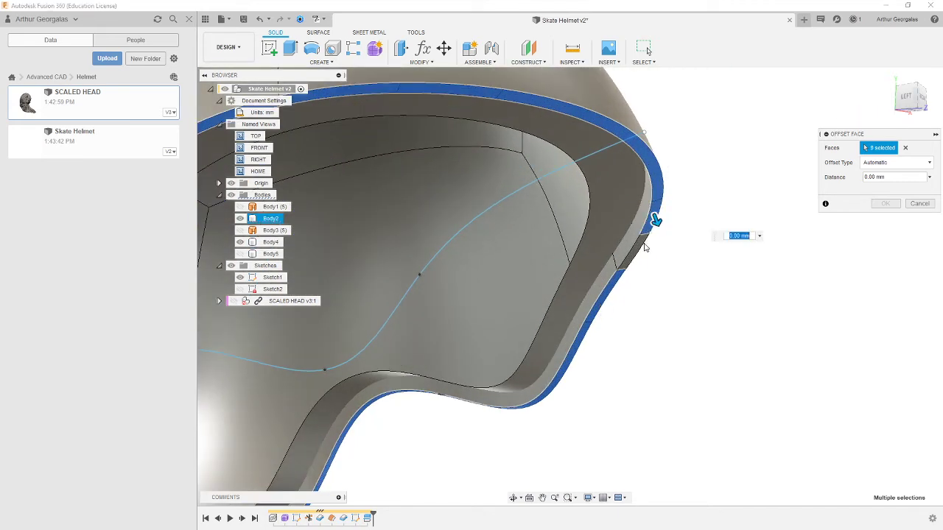
pyautogui.click(644, 254)
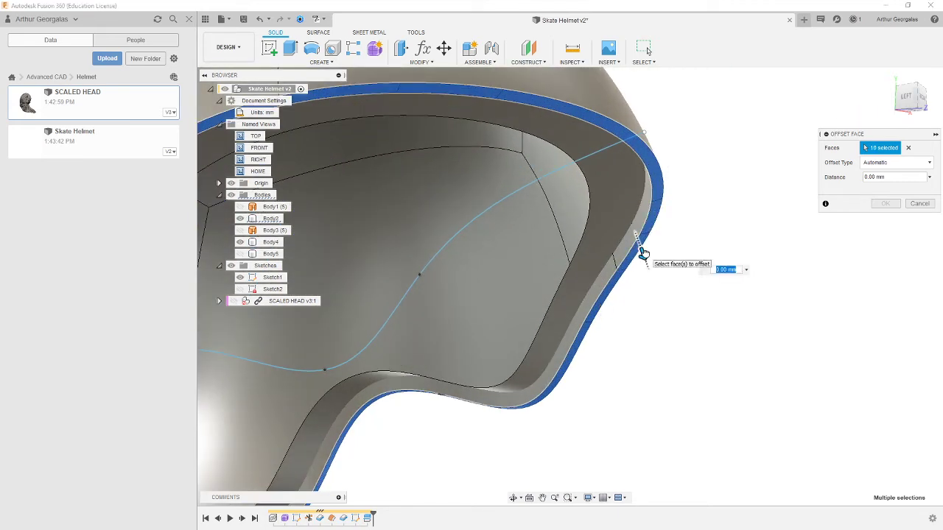
# Step: Offset the ten selected rim faces of Body2 by -3.041 mm after checking the rim all around the helmet
pyautogui.moveTo(643, 251); pyautogui.dragTo(636, 248)
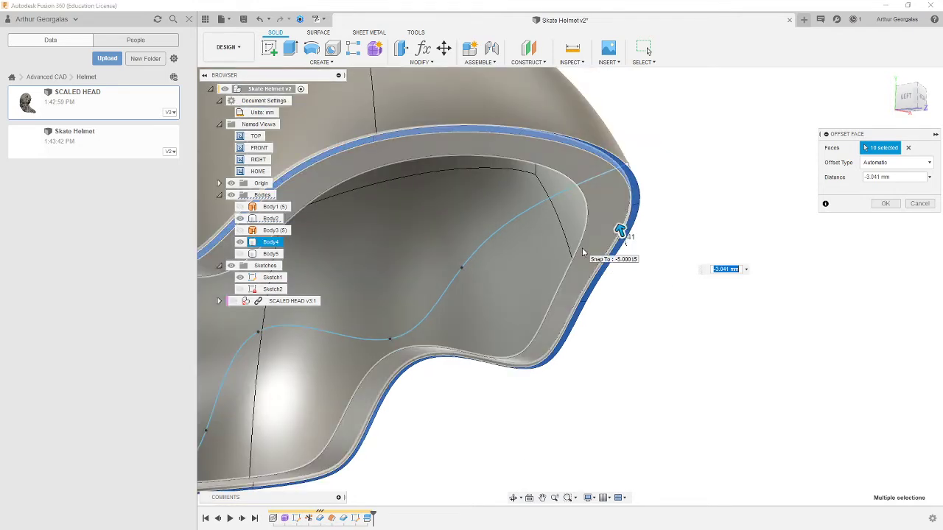
pyautogui.scroll(6, 582, 248)
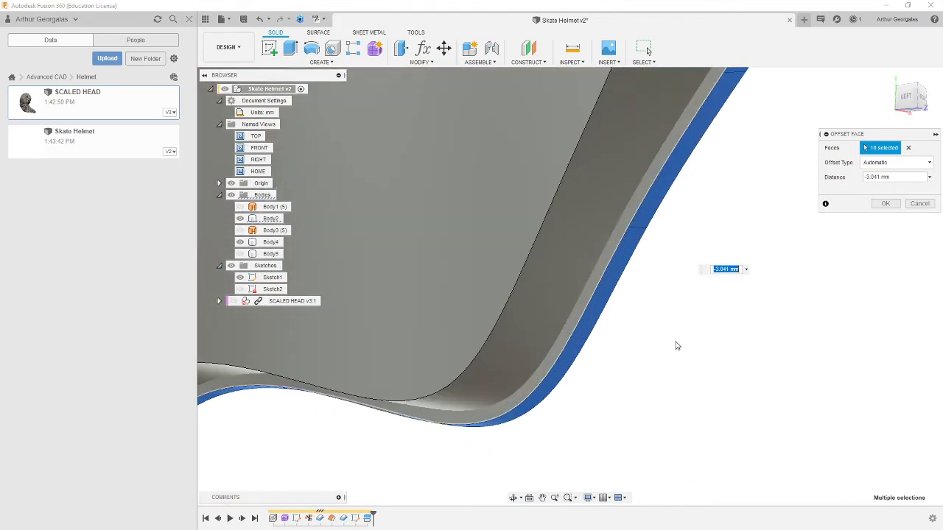
pyautogui.scroll(-3, 677, 366)
pyautogui.keyDown('shift'); pyautogui.moveTo(685, 361); pyautogui.dragTo(700, 359, button='middle'); pyautogui.keyUp('shift')
pyautogui.scroll(-4, 695, 376)
pyautogui.keyDown('shift'); pyautogui.moveTo(587, 390); pyautogui.dragTo(552, 372, button='middle'); pyautogui.keyUp('shift')
pyautogui.scroll(-3, 664, 224)
pyautogui.keyDown('shift'); pyautogui.moveTo(664, 225); pyautogui.dragTo(533, 281, button='middle'); pyautogui.keyUp('shift')
pyautogui.keyDown('shift'); pyautogui.moveTo(503, 400); pyautogui.dragTo(464, 396, button='middle'); pyautogui.keyUp('shift')
pyautogui.scroll(5, 396, 410)
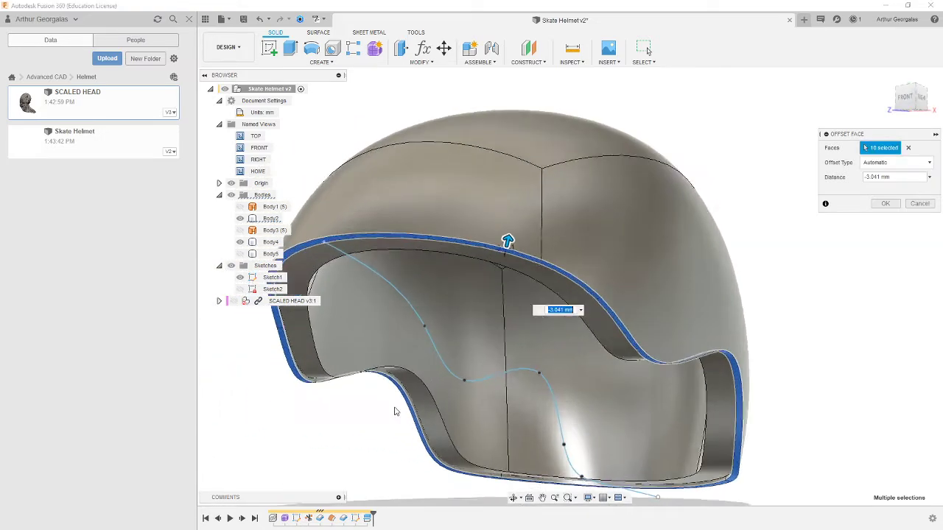
pyautogui.scroll(-8, 417, 393)
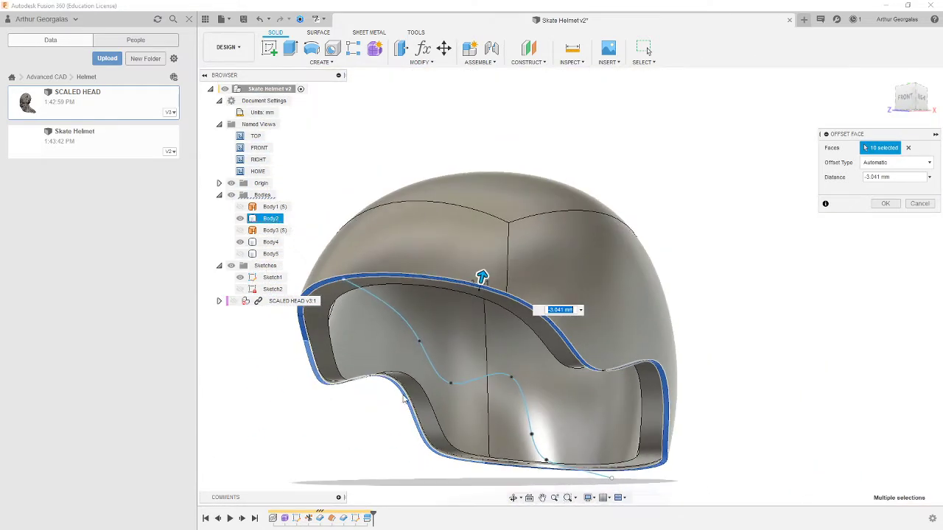
pyautogui.keyDown('shift'); pyautogui.moveTo(416, 400); pyautogui.dragTo(470, 402, button='middle'); pyautogui.keyUp('shift')
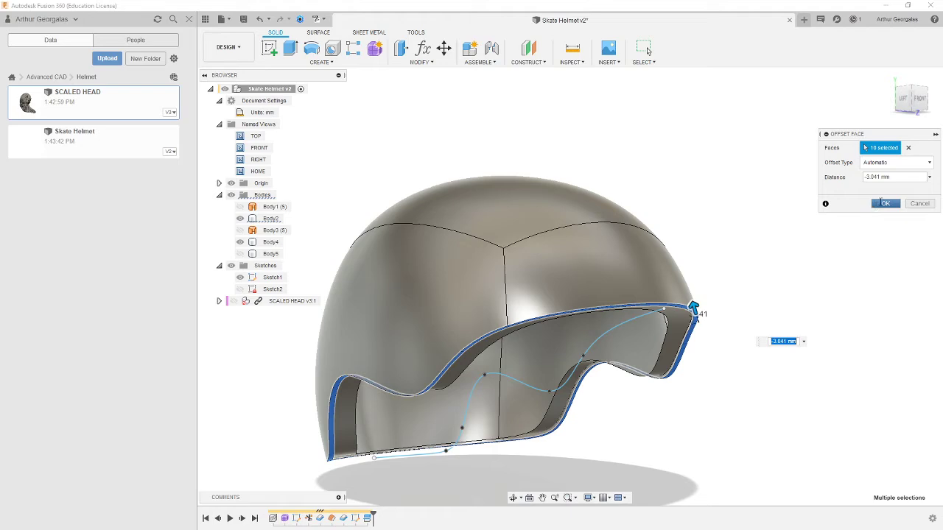
pyautogui.click(885, 204)
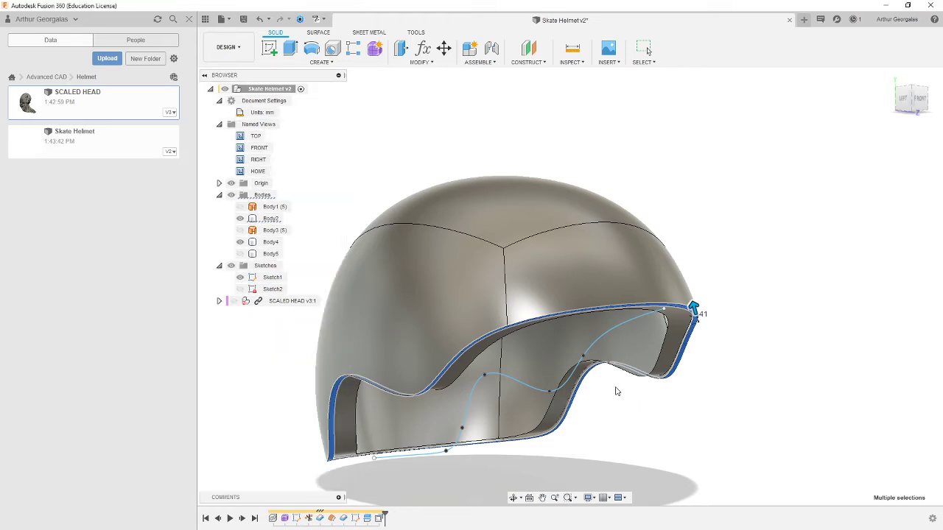
pyautogui.press('Escape')
# Step: Inspect the offset rim at the helmet's front corner, and hide Sketch1 containing the spline
pyautogui.scroll(6, 707, 409)
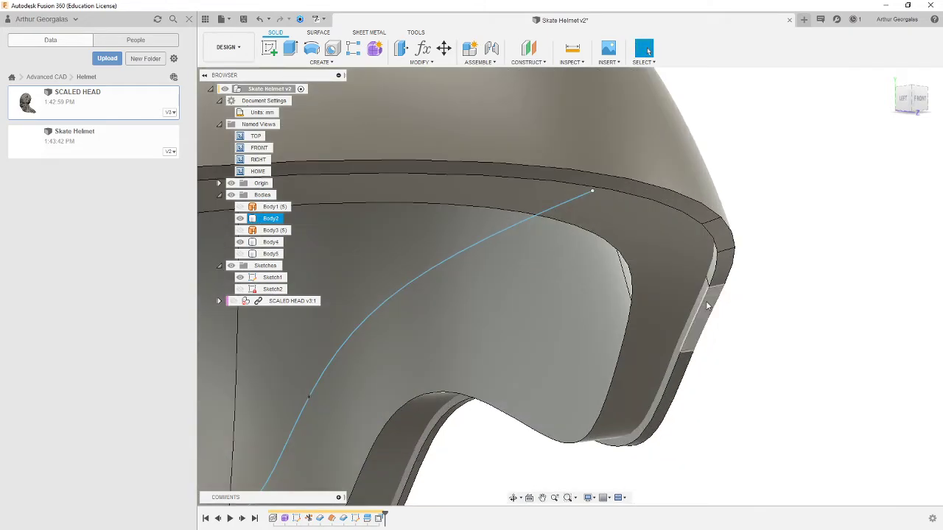
pyautogui.scroll(-2, 728, 322)
pyautogui.moveTo(694, 291)
pyautogui.keyDown('shift'); pyautogui.mouseDown(button='middle')
pyautogui.moveTo(675, 250)
pyautogui.moveTo(688, 277)
pyautogui.mouseUp(button='middle'); pyautogui.keyUp('shift')
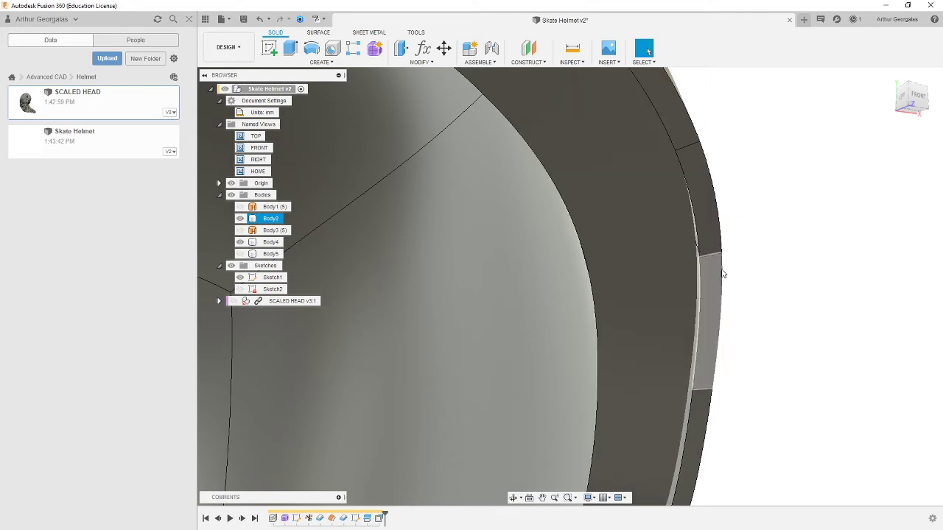
pyautogui.scroll(-10, 722, 273)
pyautogui.press('Escape')
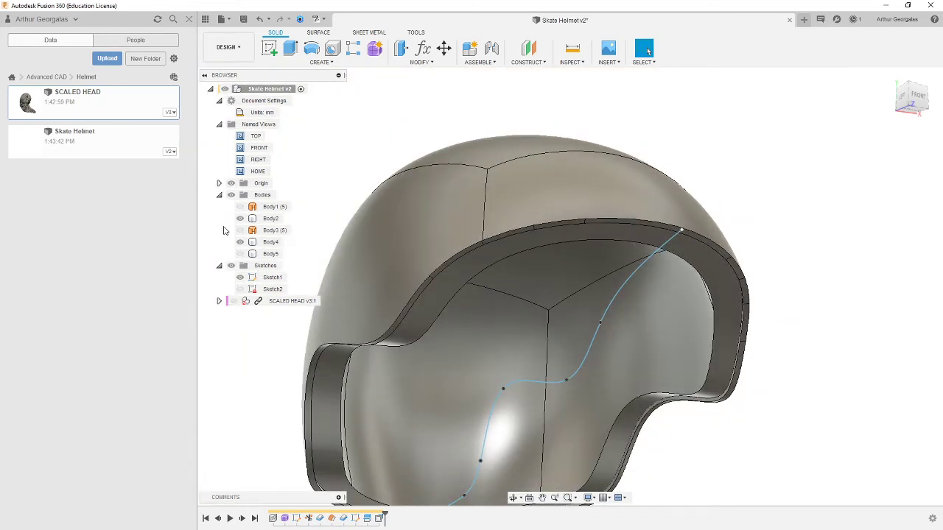
pyautogui.click(240, 277)
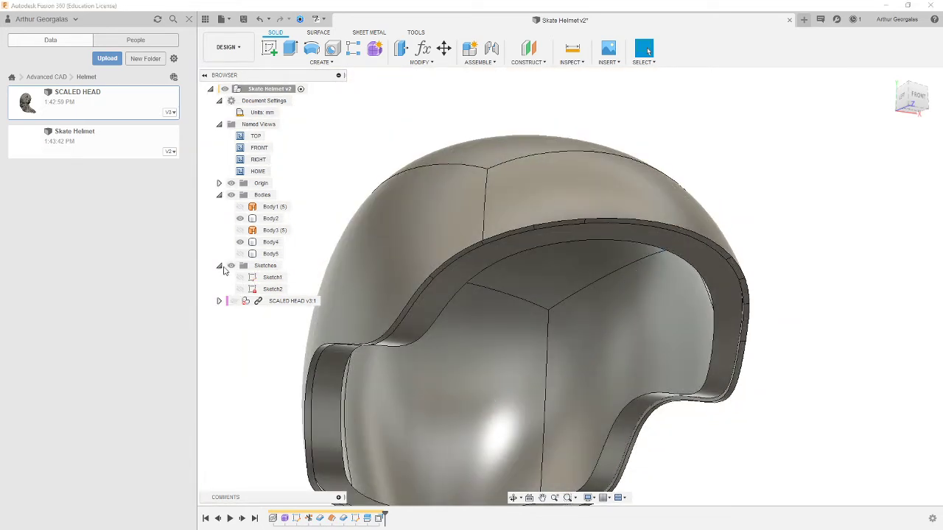
pyautogui.click(219, 267)
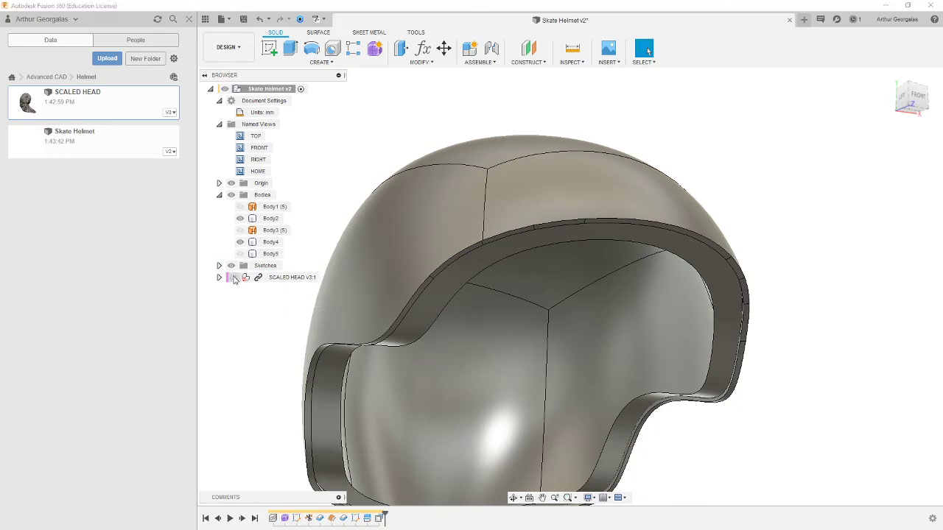
# Step: Show the SCALED HEAD component inside the helmet and inspect the rim near the temple
pyautogui.click(233, 277)
pyautogui.scroll(-2, 637, 304)
pyautogui.keyDown('shift'); pyautogui.moveTo(637, 303); pyautogui.dragTo(614, 314, button='middle'); pyautogui.keyUp('shift')
pyautogui.scroll(3, 569, 319)
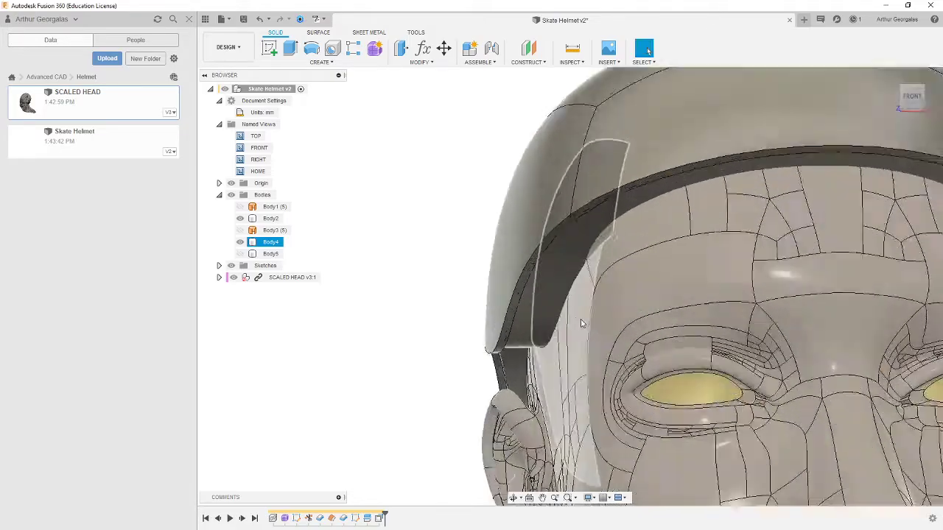
pyautogui.scroll(3, 581, 322)
pyautogui.keyDown('shift'); pyautogui.moveTo(557, 339); pyautogui.dragTo(523, 332, button='middle'); pyautogui.keyUp('shift')
pyautogui.press('Escape')
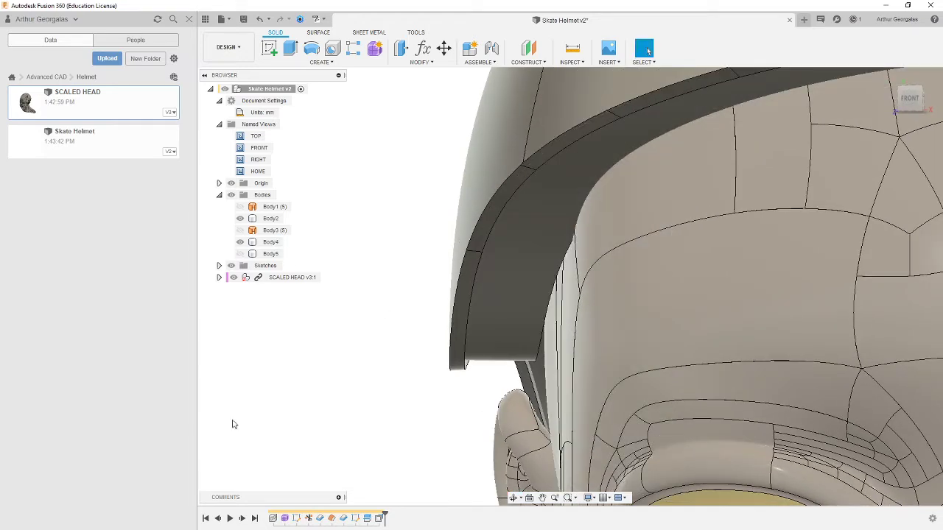
# Step: Examine how Body4 and the outer shell's rim fit the head at the forehead, around the ear and at the back
pyautogui.click(515, 357)
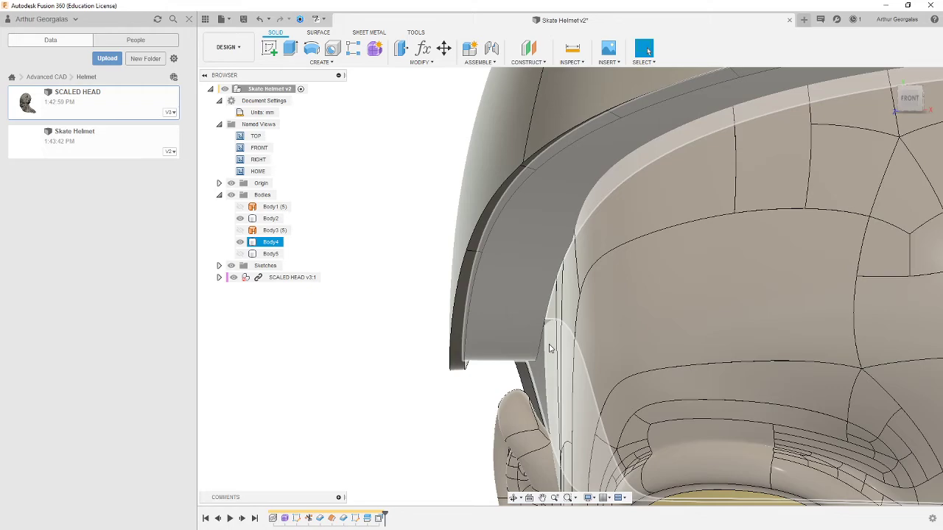
pyautogui.scroll(-6, 557, 356)
pyautogui.scroll(5, 802, 376)
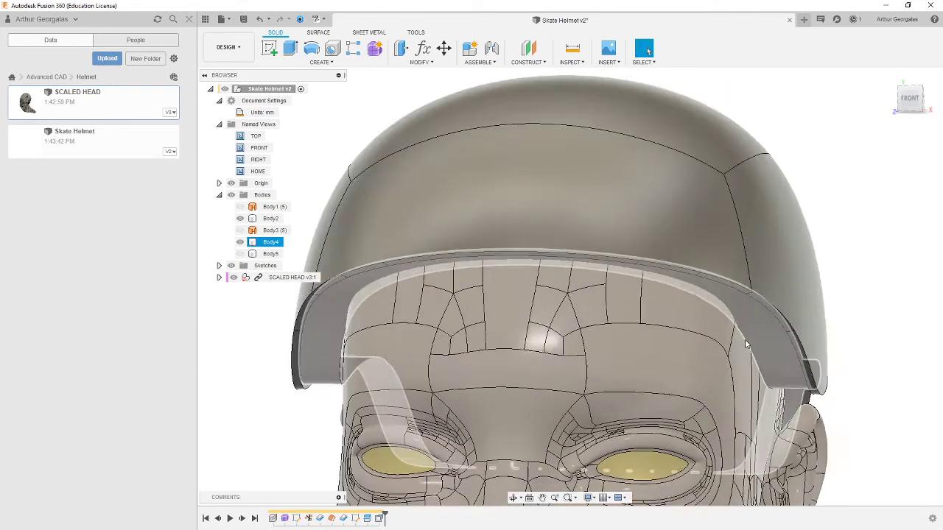
pyautogui.keyDown('shift'); pyautogui.moveTo(733, 356); pyautogui.dragTo(637, 260, button='middle'); pyautogui.keyUp('shift')
pyautogui.scroll(-6, 623, 315)
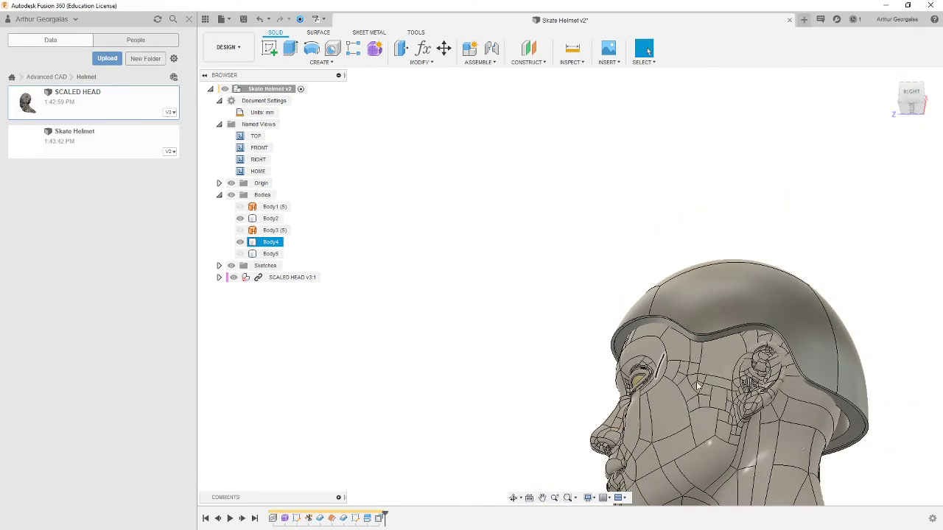
pyautogui.moveTo(667, 365); pyautogui.dragTo(541, 261, button='middle')
pyautogui.scroll(6, 699, 324)
pyautogui.keyDown('shift'); pyautogui.moveTo(718, 310); pyautogui.dragTo(745, 322, button='middle'); pyautogui.keyUp('shift')
pyautogui.scroll(-6, 744, 322)
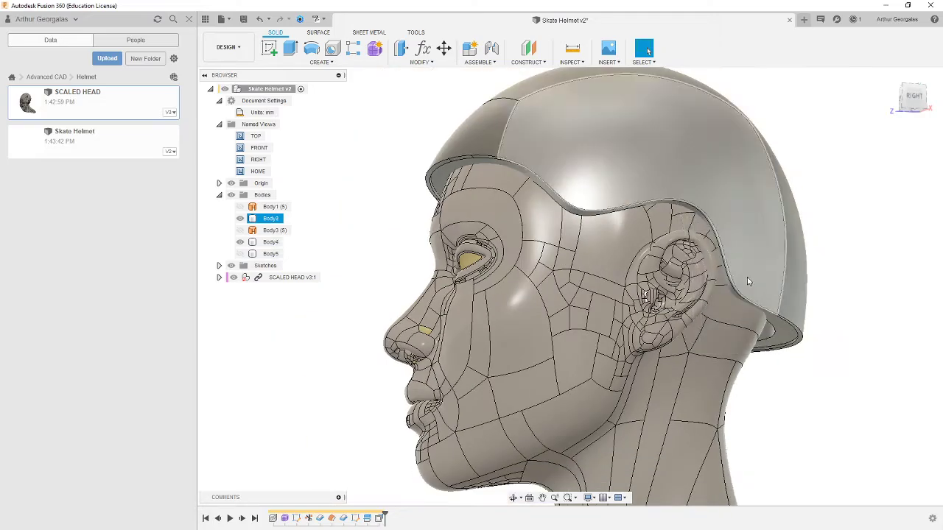
pyautogui.keyDown('shift'); pyautogui.moveTo(691, 230); pyautogui.dragTo(742, 262, button='middle'); pyautogui.keyUp('shift')
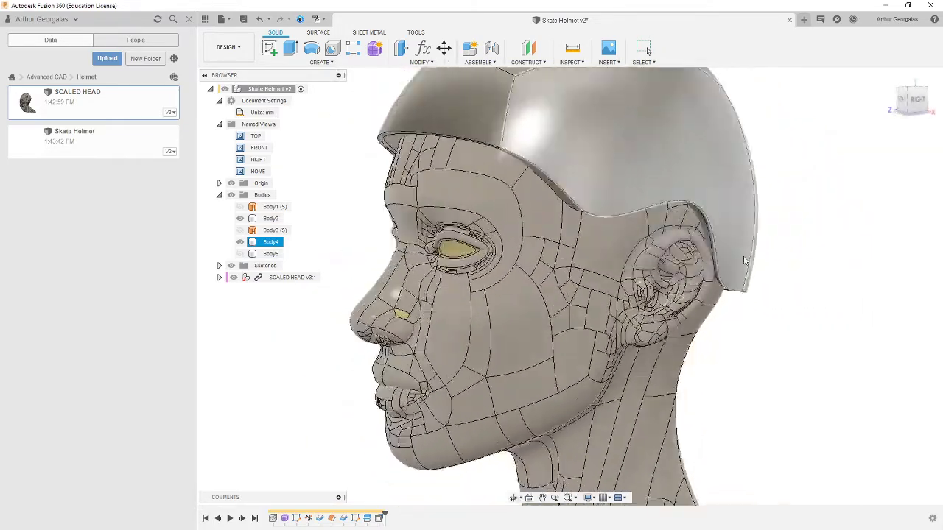
# Step: Examine the overall helmet shape on the head from above, from the side and from the front
pyautogui.scroll(-4, 736, 263)
pyautogui.click(747, 223)
pyautogui.scroll(5, 716, 188)
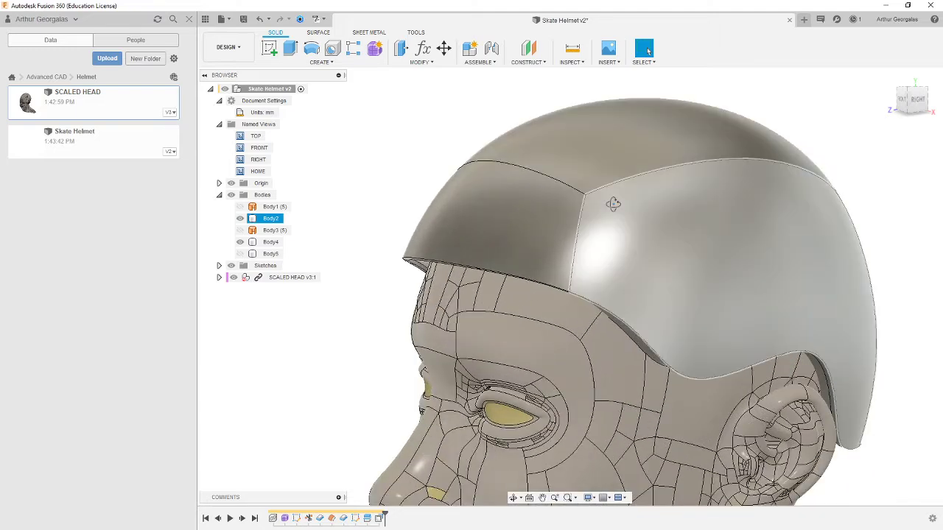
pyautogui.moveTo(612, 202)
pyautogui.keyDown('shift'); pyautogui.mouseDown(button='middle')
pyautogui.moveTo(581, 189)
pyautogui.moveTo(613, 204)
pyautogui.mouseUp(button='middle'); pyautogui.keyUp('shift')
pyautogui.scroll(-3, 613, 204)
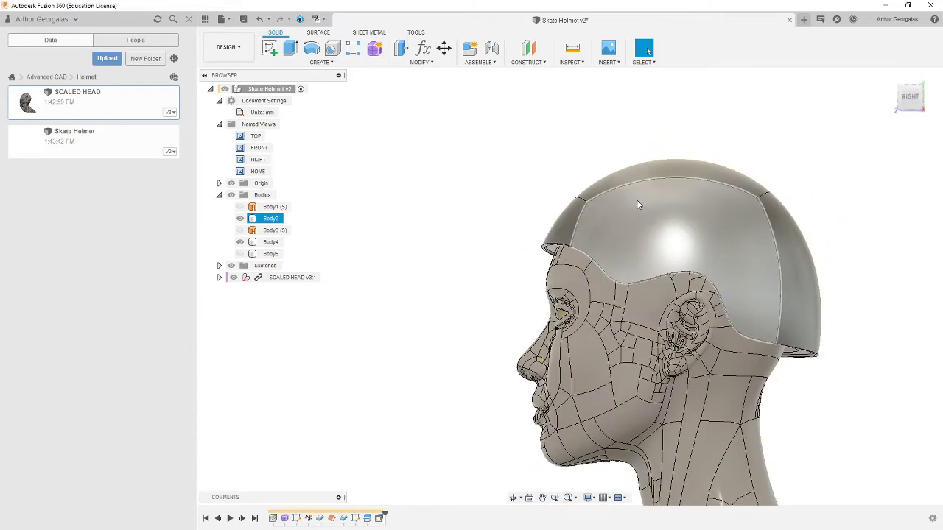
pyautogui.click(766, 196)
pyautogui.keyDown('shift'); pyautogui.moveTo(744, 182); pyautogui.dragTo(846, 162, button='middle'); pyautogui.keyUp('shift')
pyautogui.keyDown('shift'); pyautogui.moveTo(629, 192); pyautogui.dragTo(666, 182, button='middle'); pyautogui.keyUp('shift')
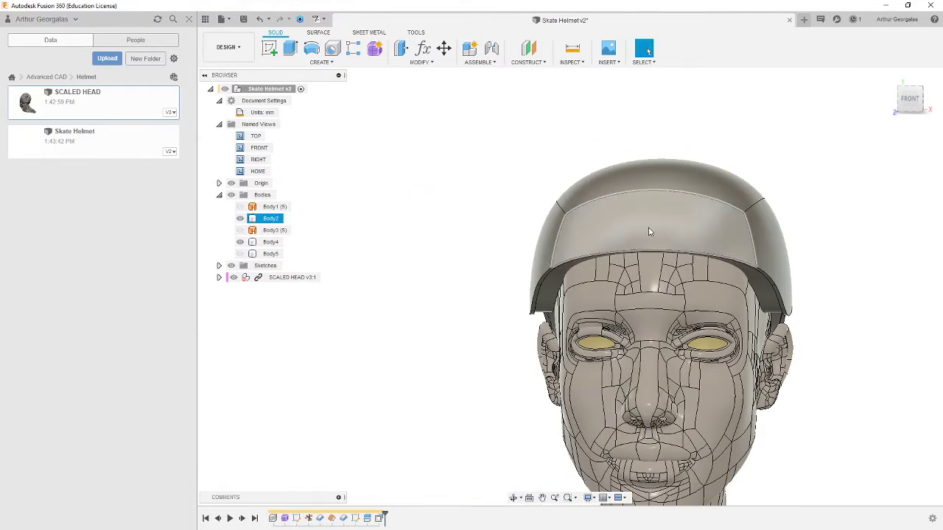
pyautogui.moveTo(447, 222); pyautogui.dragTo(381, 200, button='middle')
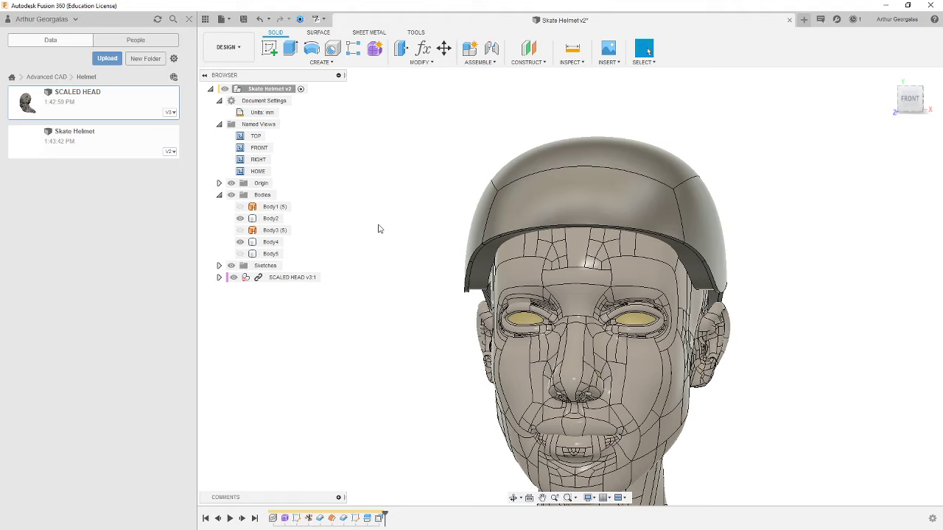
# Step: Hide the SCALED HEAD component and view the empty helmet from above
pyautogui.click(236, 280)
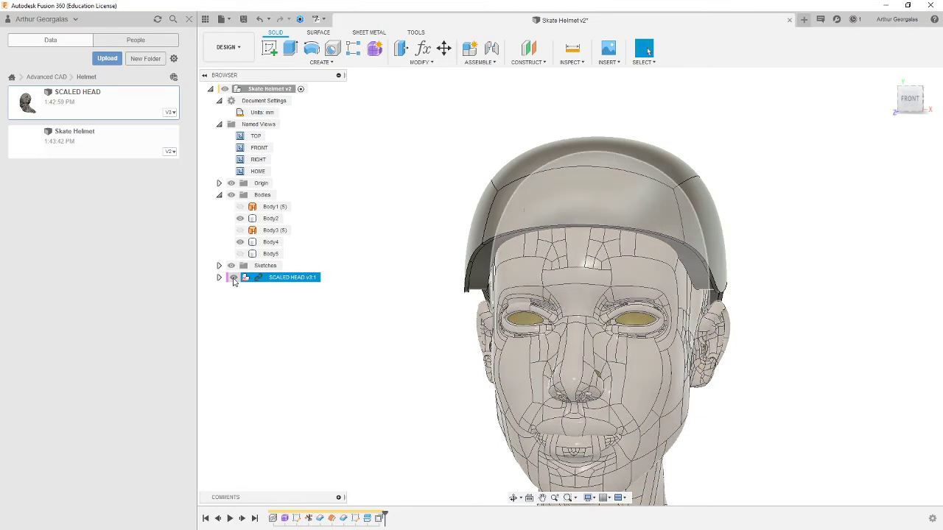
pyautogui.click(233, 278)
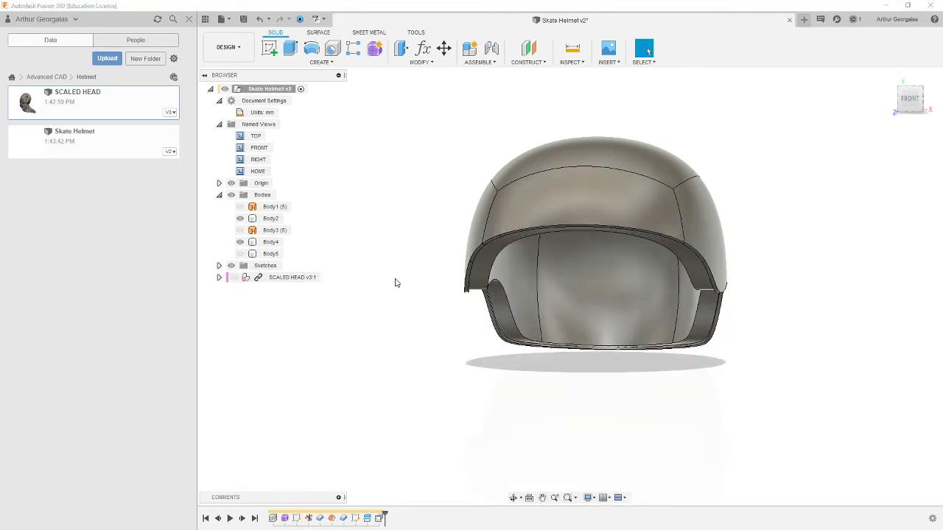
pyautogui.keyDown('shift'); pyautogui.moveTo(413, 238); pyautogui.dragTo(418, 310, button='middle'); pyautogui.keyUp('shift')
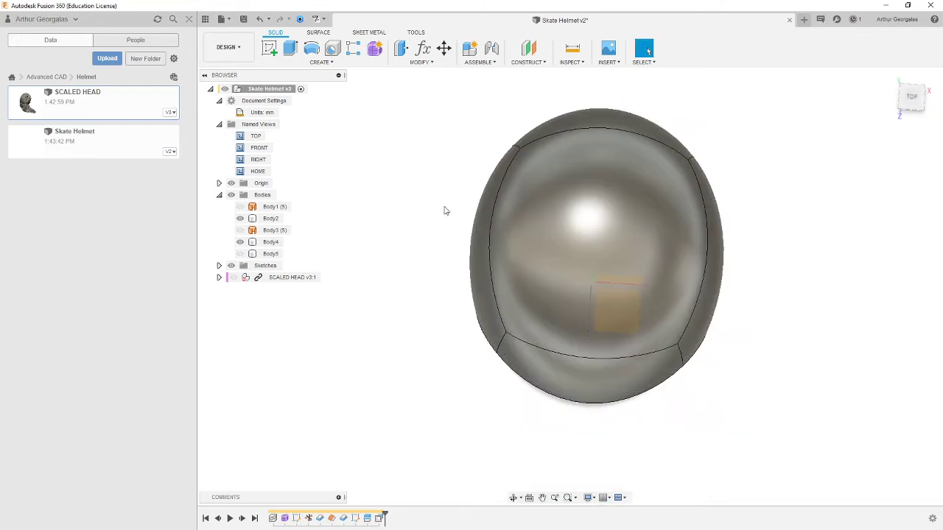
pyautogui.click(597, 184)
pyautogui.click(392, 231)
# Step: Start a sketch on the horizontal origin plane and project the outline of Body2's top face into it
pyautogui.click(229, 47)
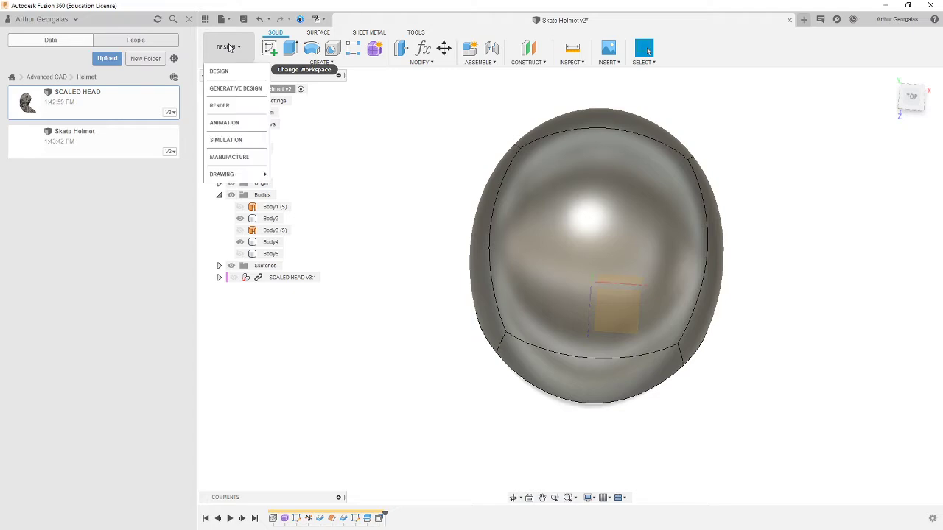
pyautogui.click(270, 48)
pyautogui.click(611, 313)
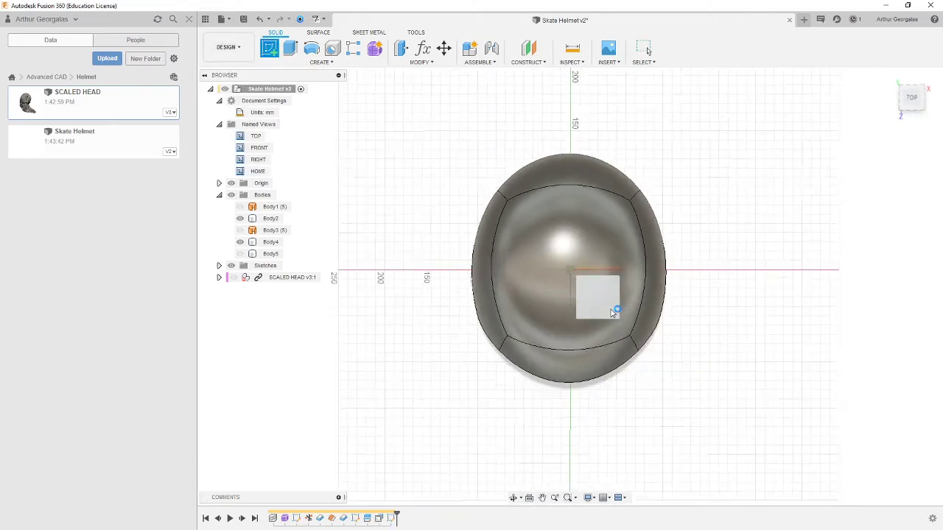
pyautogui.click(514, 337)
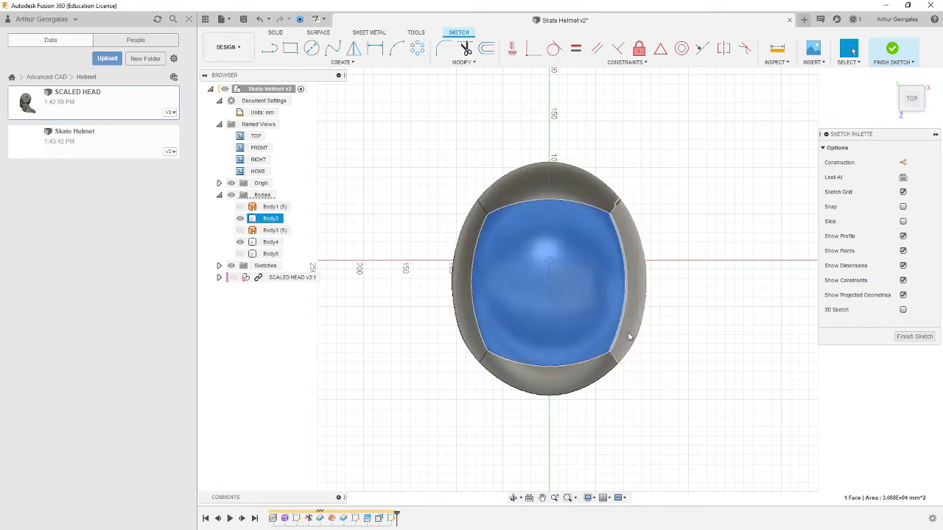
pyautogui.press('p')
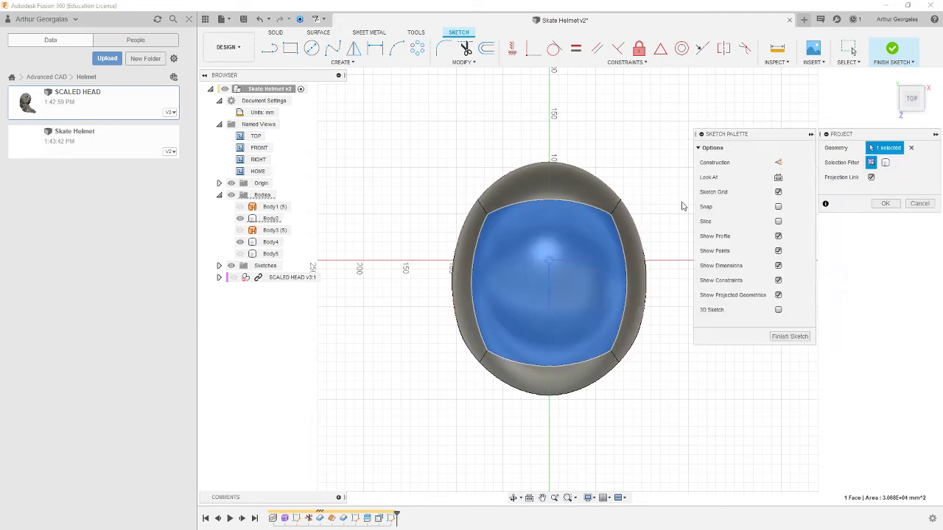
pyautogui.click(885, 204)
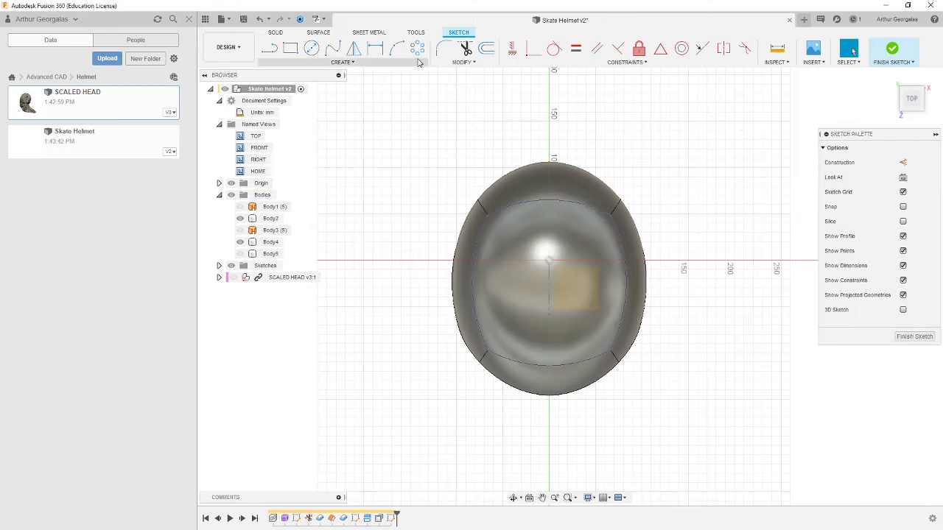
# Step: Draw two diagonal lines between opposite corners of the projected outline, and convert the outline and diagonals to construction geometry
pyautogui.click(271, 50)
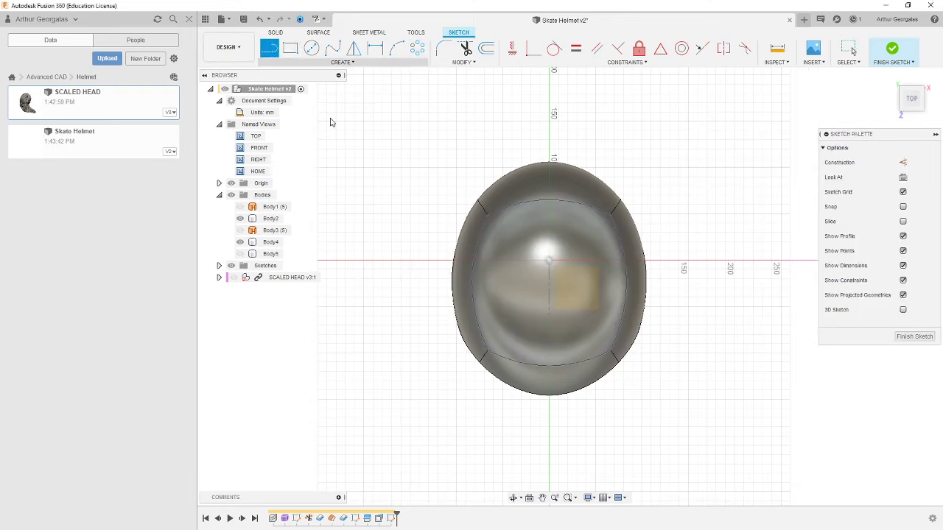
pyautogui.click(487, 215)
pyautogui.click(610, 352)
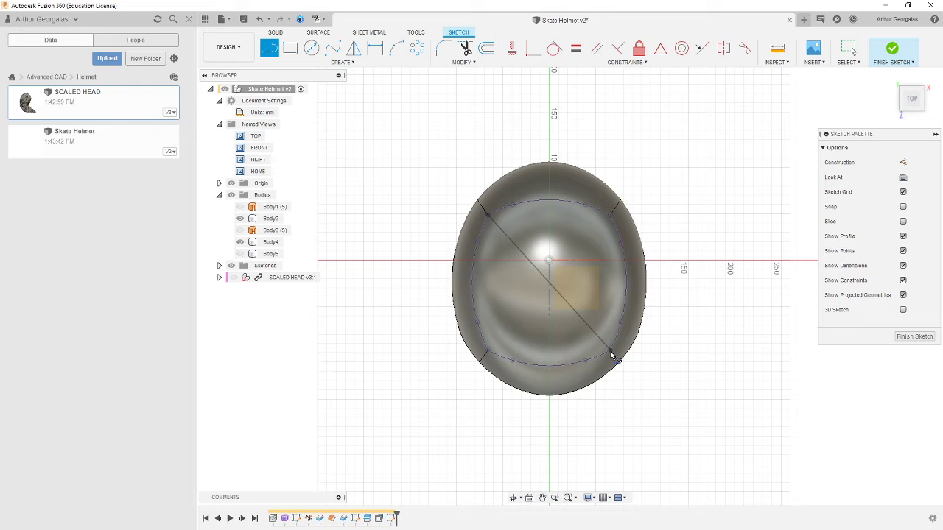
pyautogui.click(611, 215)
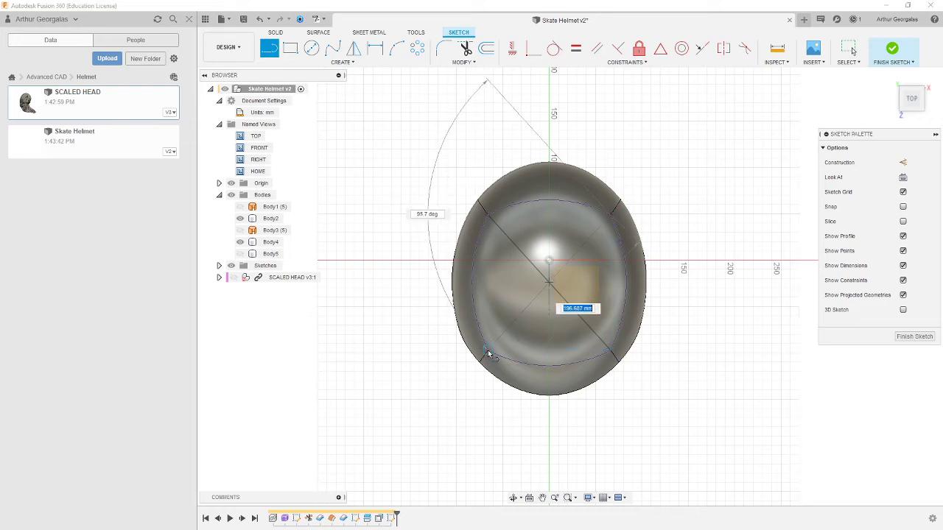
pyautogui.click(484, 355)
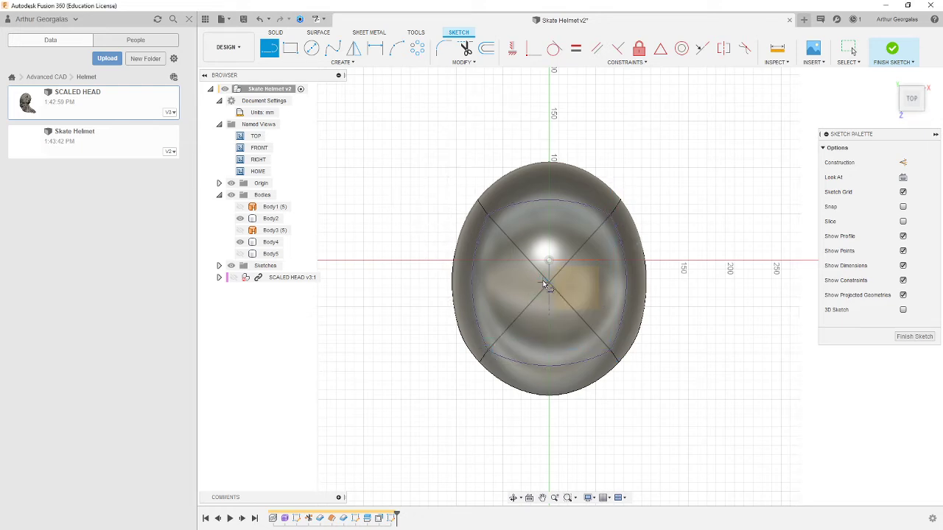
pyautogui.scroll(-1, 691, 232)
pyautogui.press('Escape')
pyautogui.moveTo(707, 160); pyautogui.dragTo(444, 366)
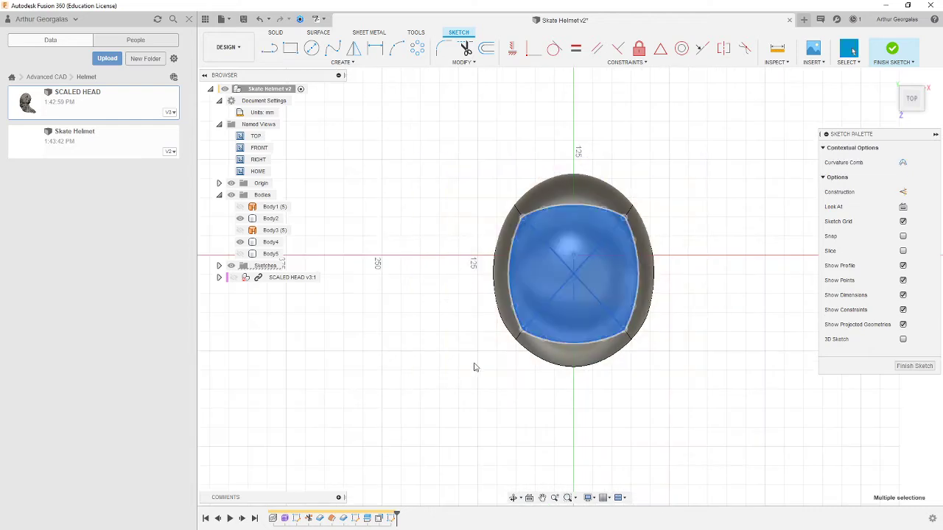
pyautogui.click(903, 192)
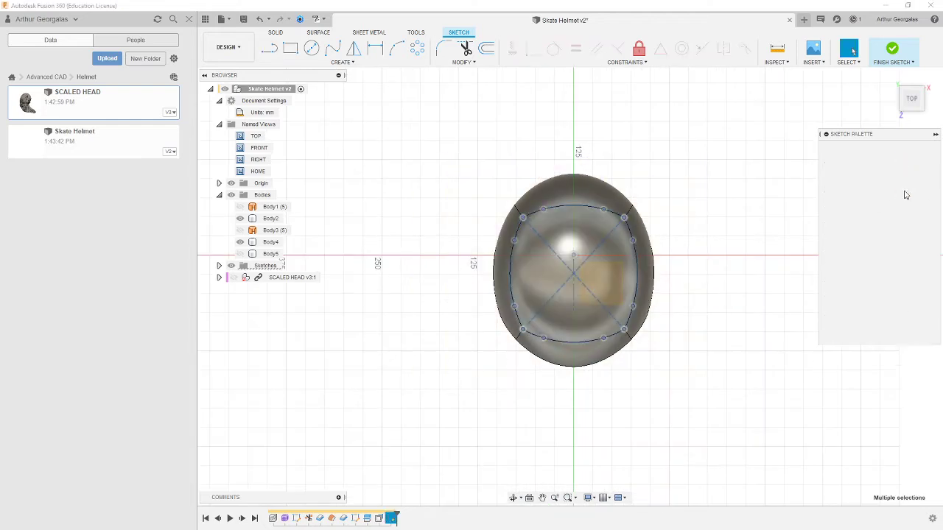
# Step: Hide Body2 and Body4 so that only the sketch geometry is shown
pyautogui.click(270, 218)
pyautogui.scroll(5, 517, 254)
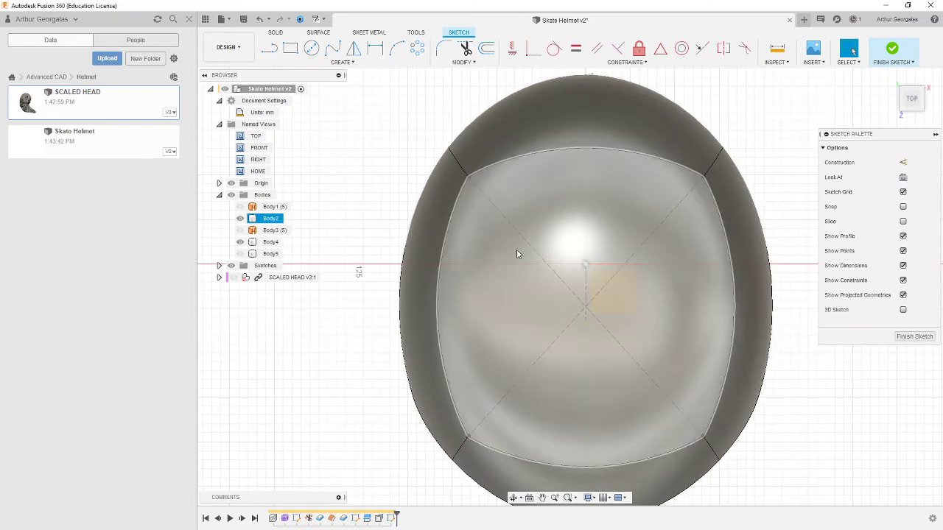
pyautogui.click(240, 219)
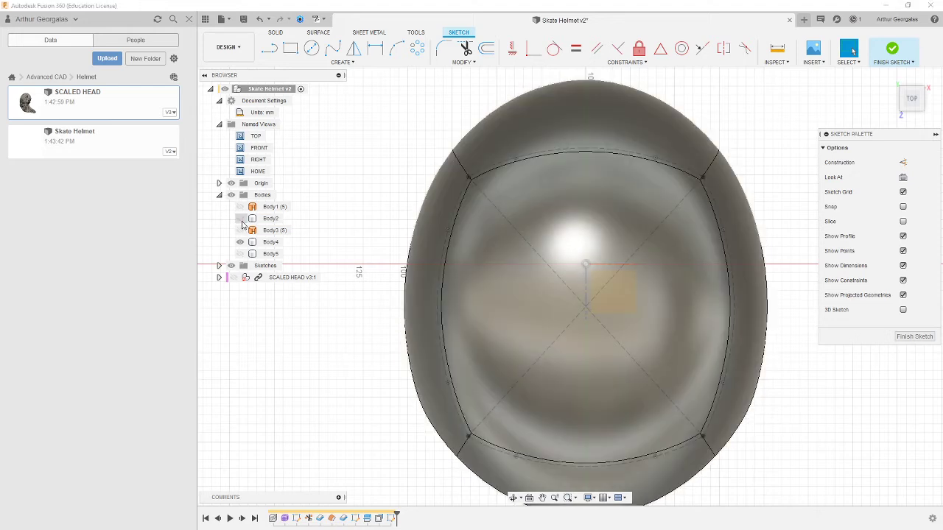
pyautogui.click(239, 242)
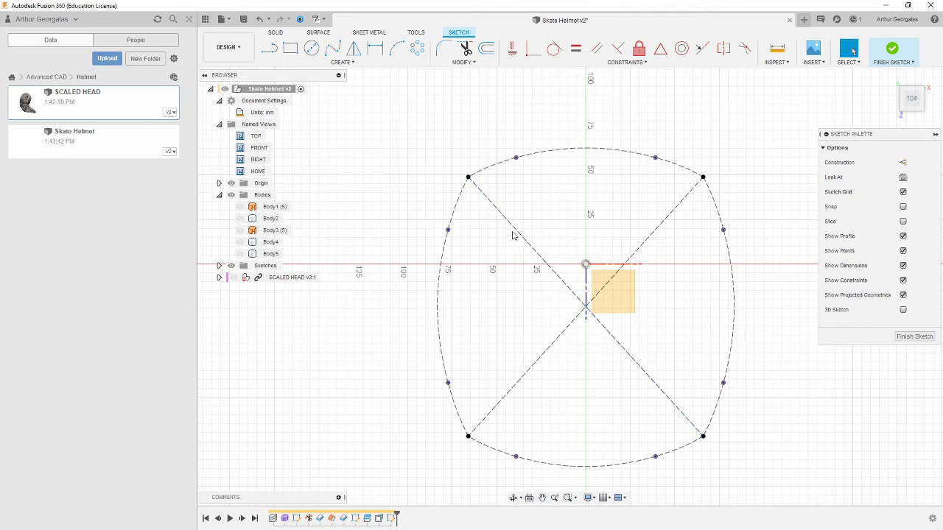
# Step: Sketch a circle centred on the intersection of the diagonals and dimension its diameter to 30 mm
pyautogui.click(312, 49)
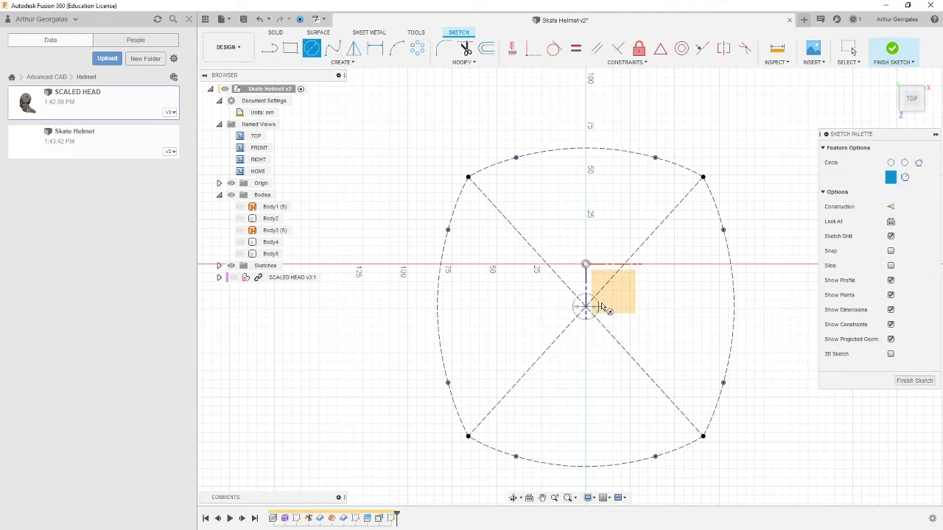
pyautogui.click(585, 306)
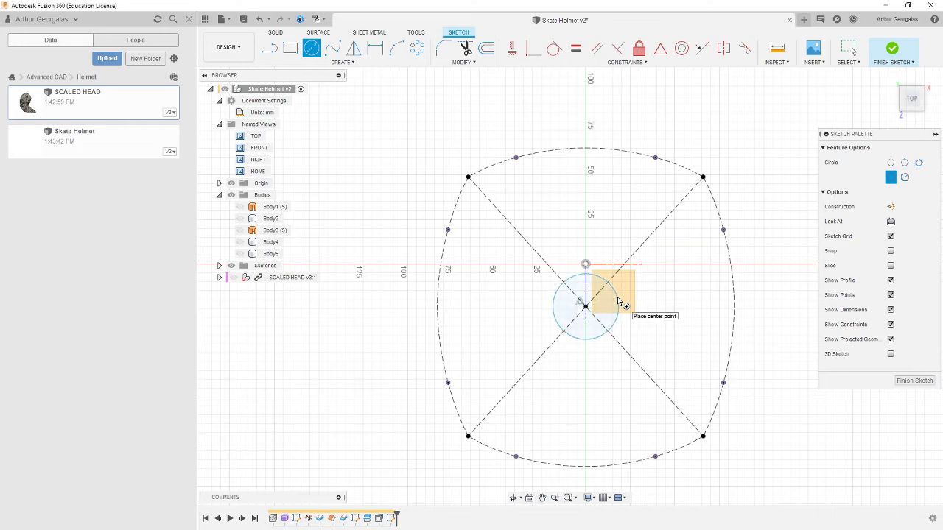
pyautogui.click(619, 302)
pyautogui.press('d')
pyautogui.click(618, 303)
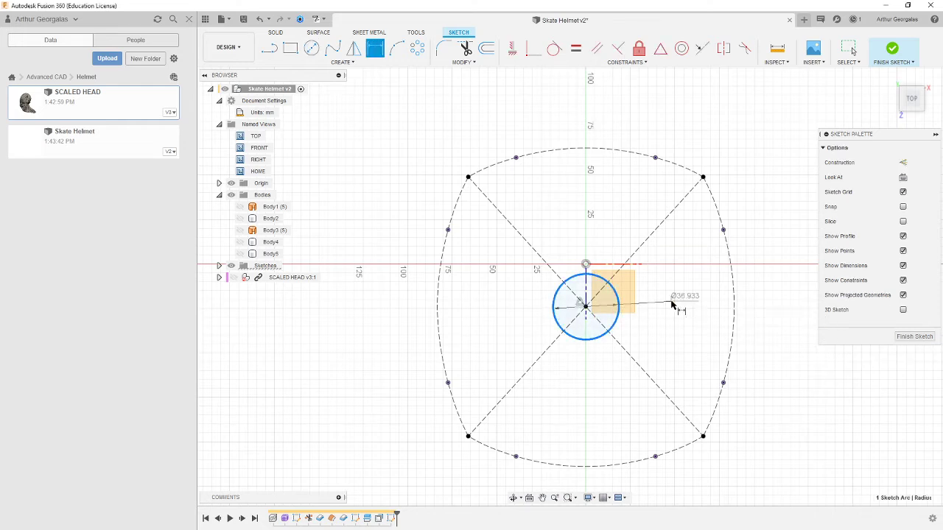
pyautogui.click(671, 305)
pyautogui.press('Return')
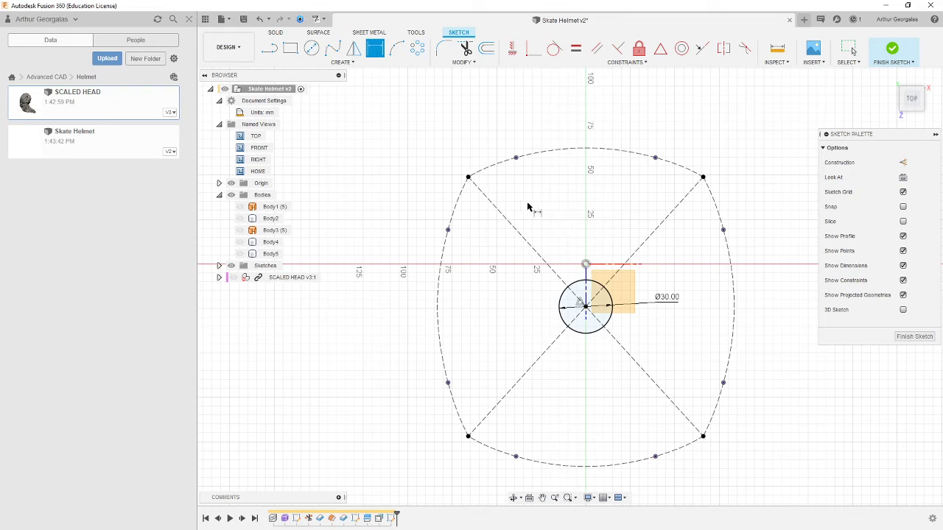
# Step: Sketch a circumscribed hexagon with sides about 16 mm long, centred above the circle near the vertical axis
pyautogui.click(336, 64)
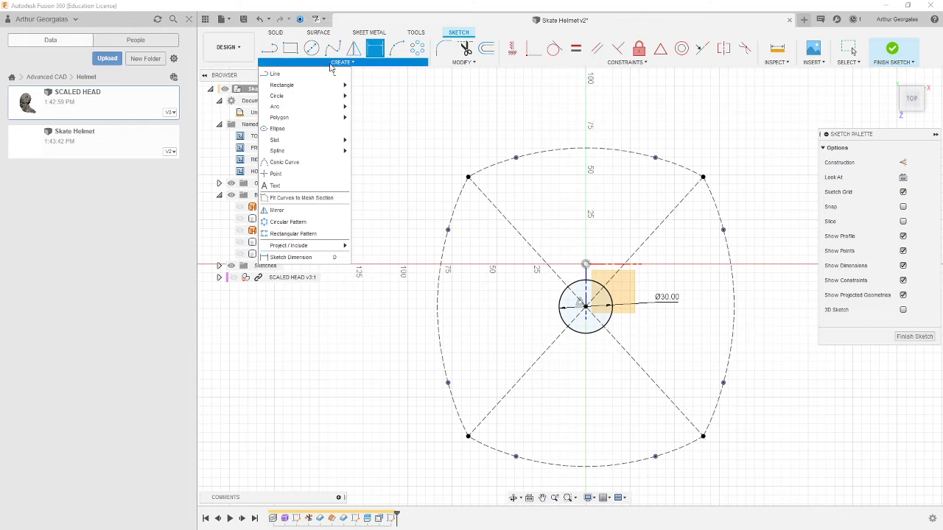
pyautogui.moveTo(326, 120)
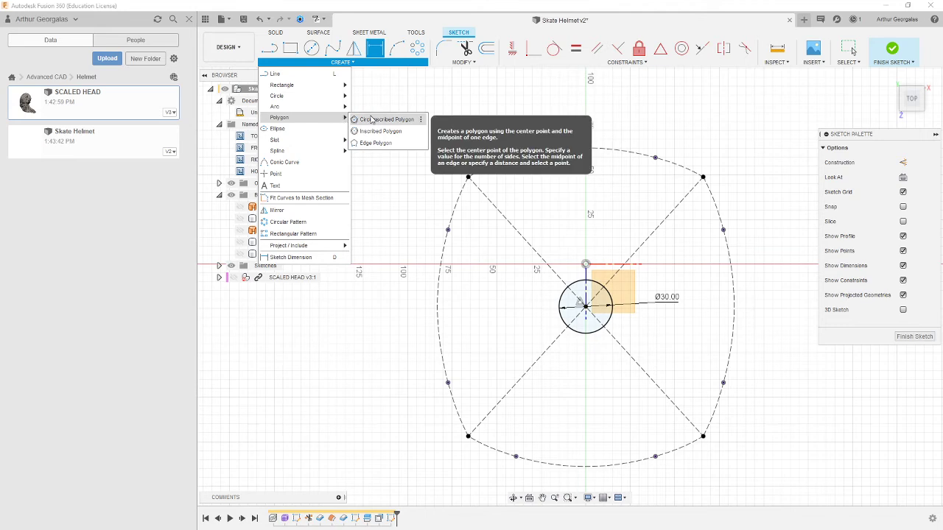
pyautogui.click(380, 120)
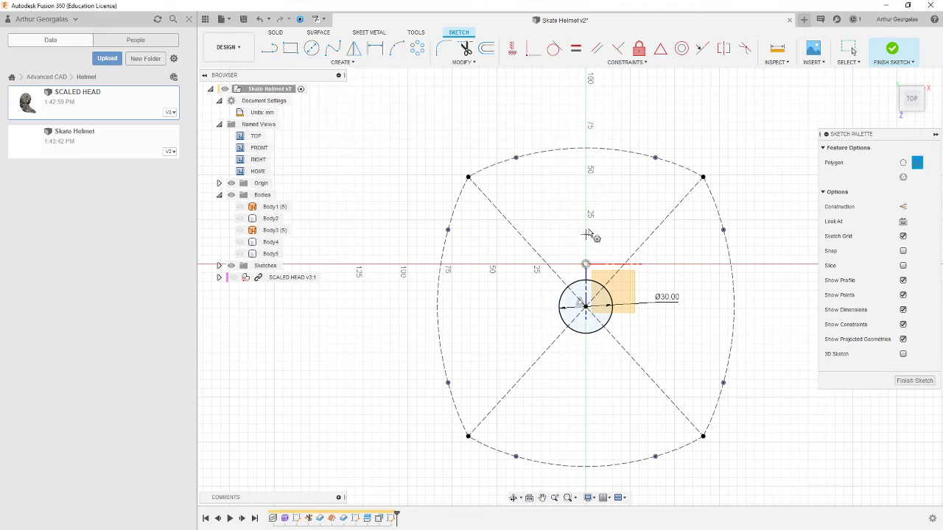
pyautogui.click(587, 235)
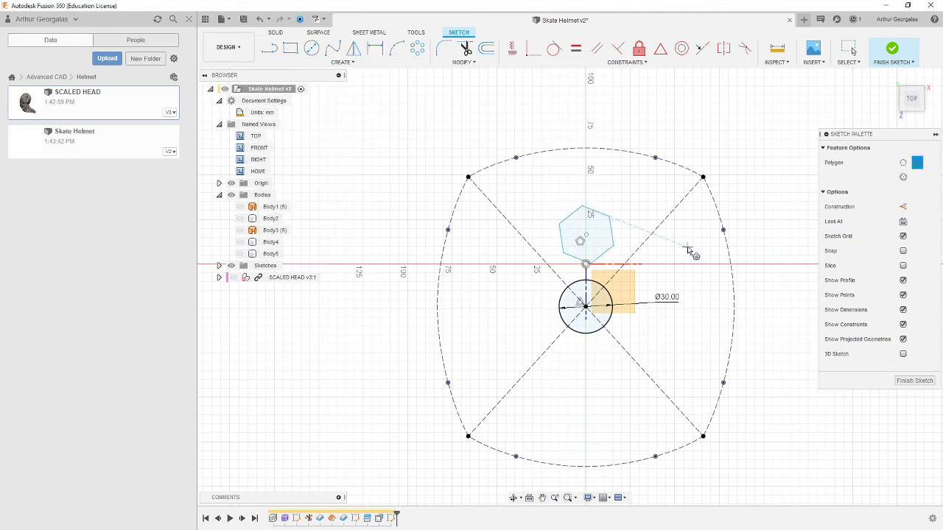
pyautogui.press('Escape')
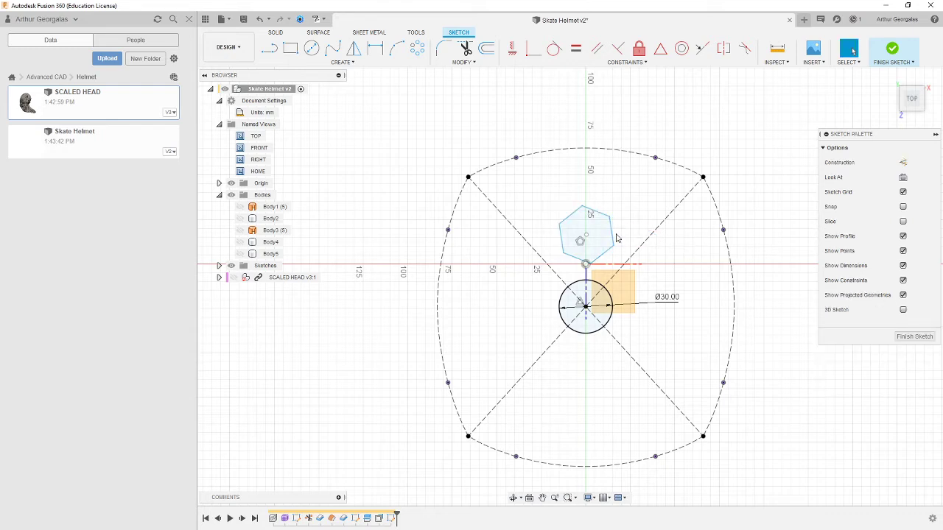
# Step: Constrain one side edge of the hexagon to be vertical
pyautogui.click(611, 235)
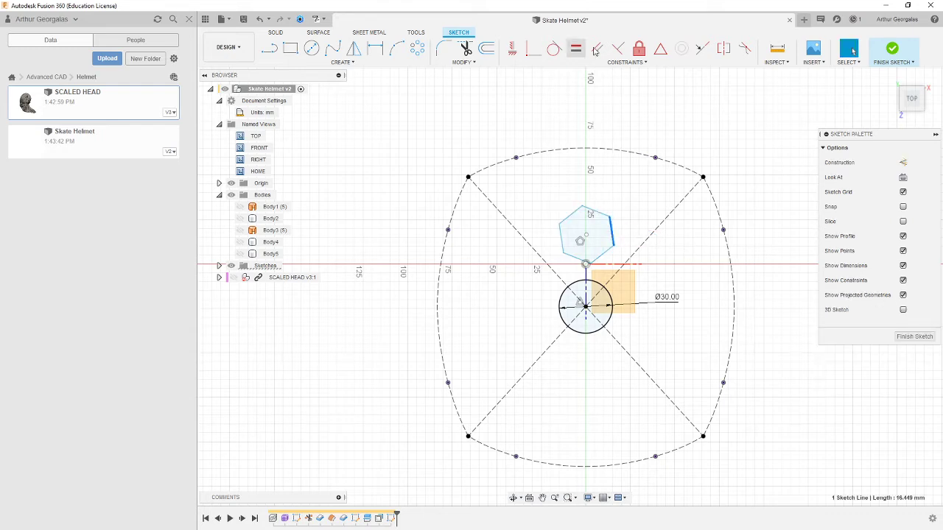
pyautogui.click(513, 49)
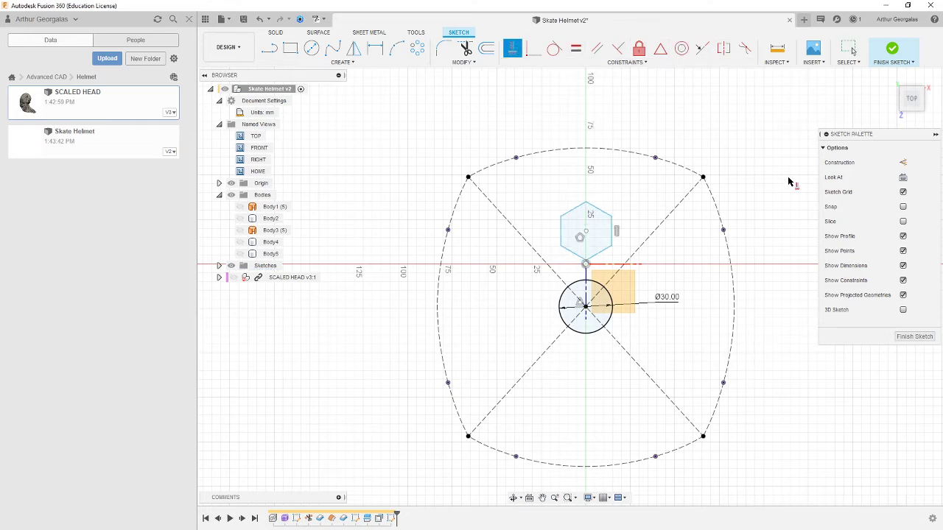
pyautogui.press('Escape')
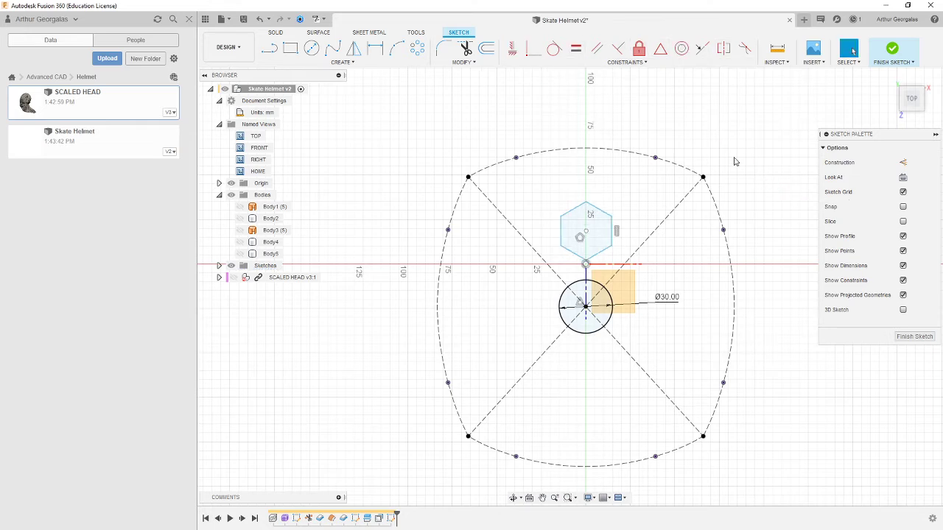
pyautogui.press('f')
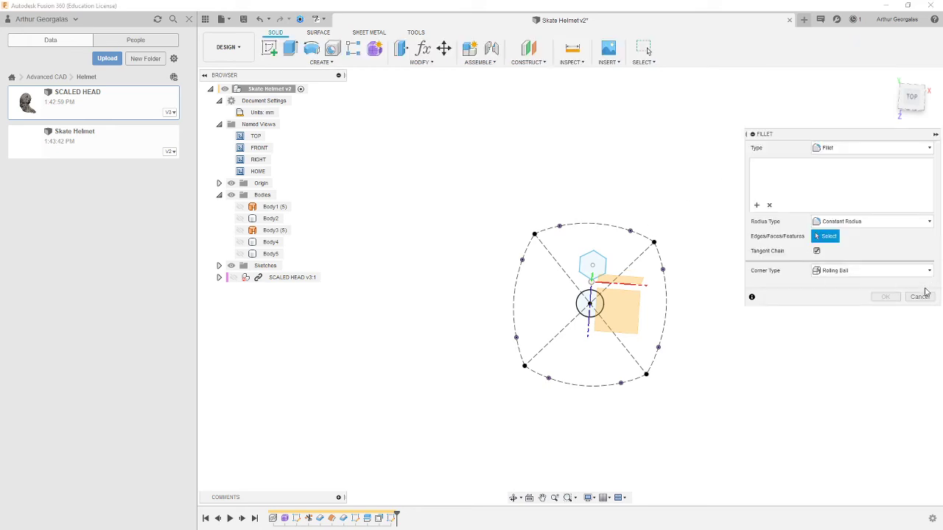
pyautogui.click(919, 296)
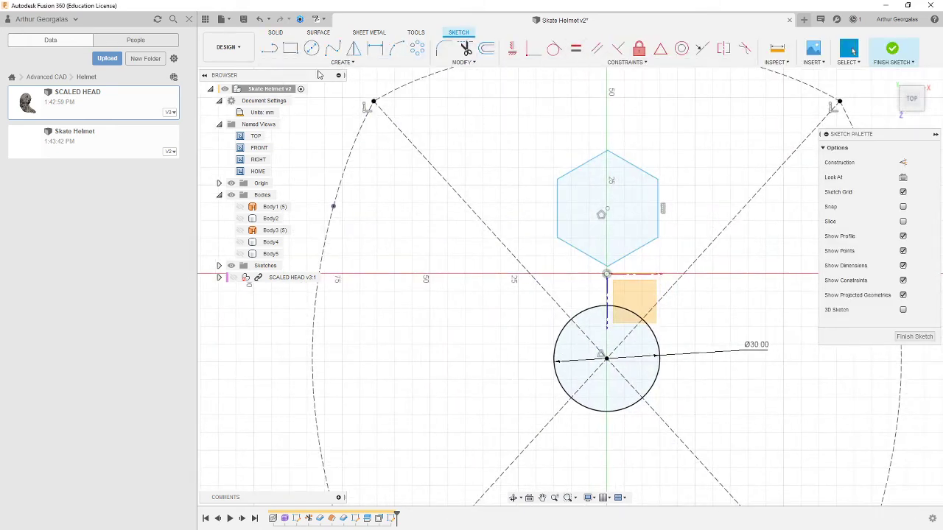
# Step: Dimension the vertical distance between the hexagon's centre and the circle's centre to 40 mm
pyautogui.click(375, 49)
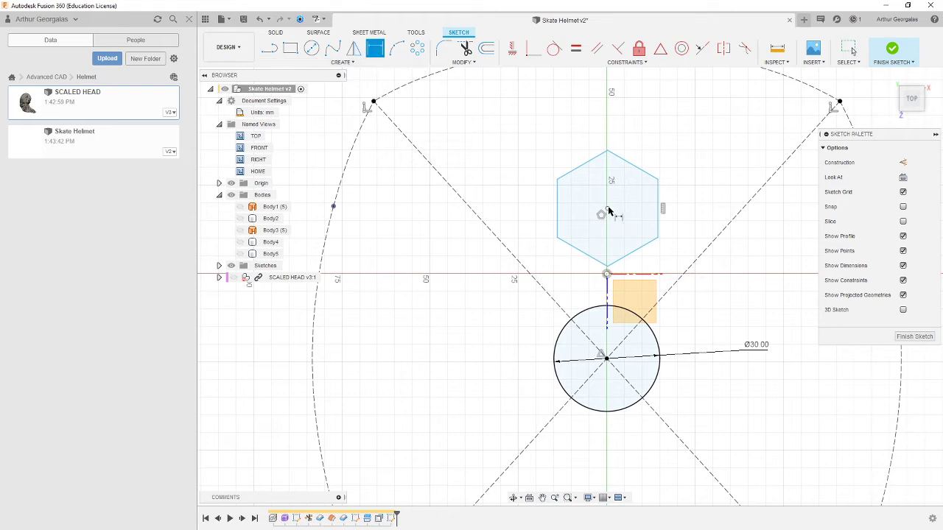
pyautogui.click(608, 210)
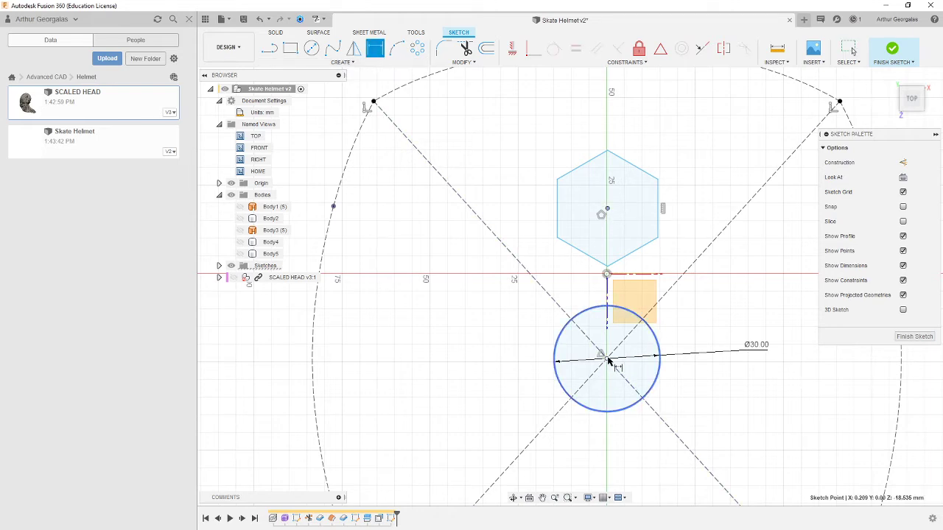
pyautogui.click(607, 359)
pyautogui.click(480, 288)
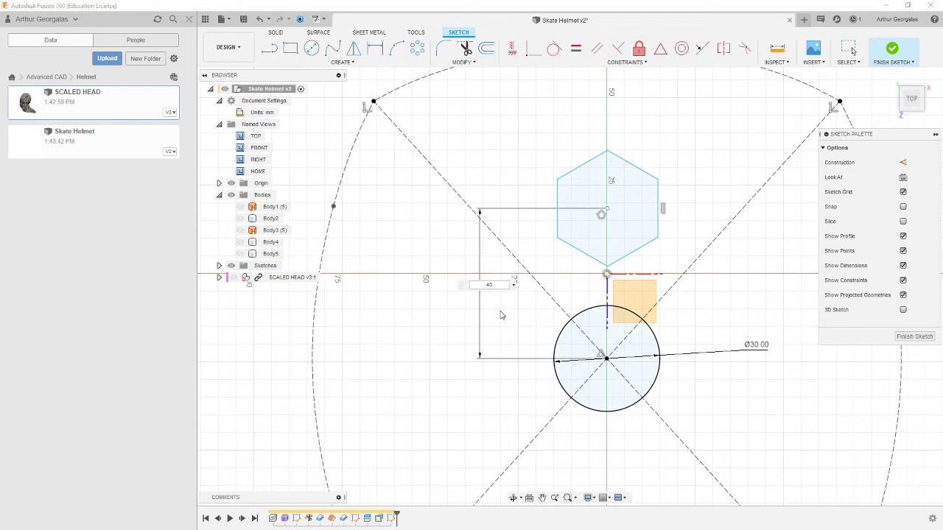
pyautogui.press('Return')
# Step: Dimension the hexagon's width between its two vertical sides to 25 mm
pyautogui.press('r')
pyautogui.click(557, 246)
pyautogui.click(656, 189)
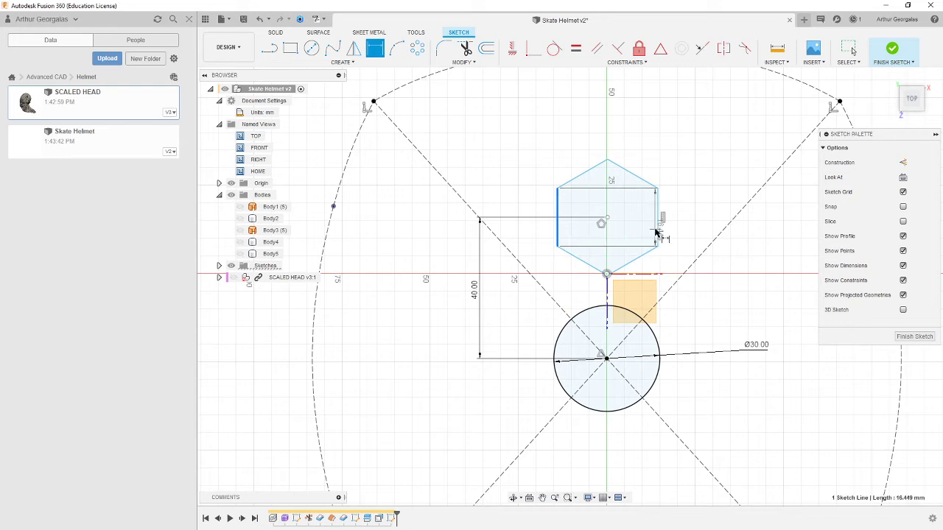
pyautogui.click(658, 229)
pyautogui.click(641, 123)
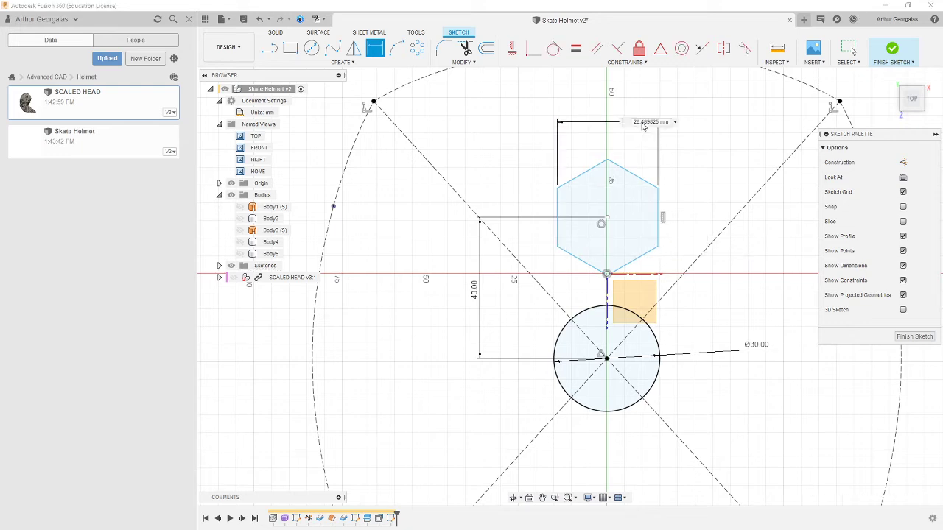
pyautogui.write('3')
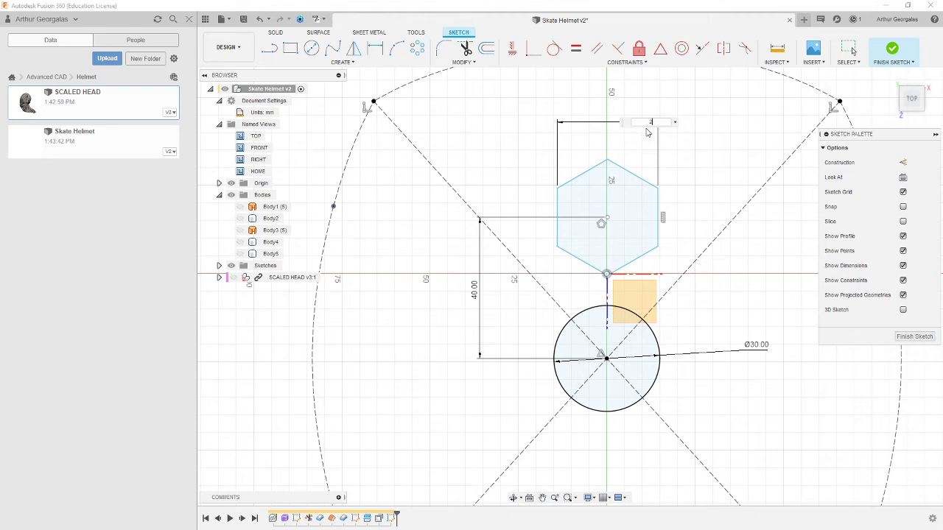
pyautogui.write('5')
pyautogui.press('Return')
pyautogui.press('Escape')
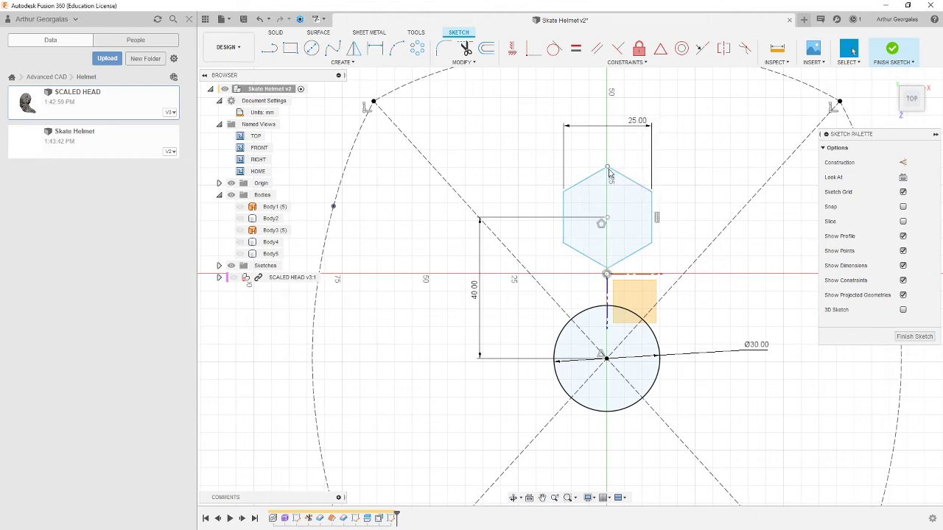
# Step: Align the hexagon's lowest corner vertically with the circle's centre using a Horizontal/Vertical constraint
pyautogui.moveTo(607, 167); pyautogui.dragTo(640, 192)
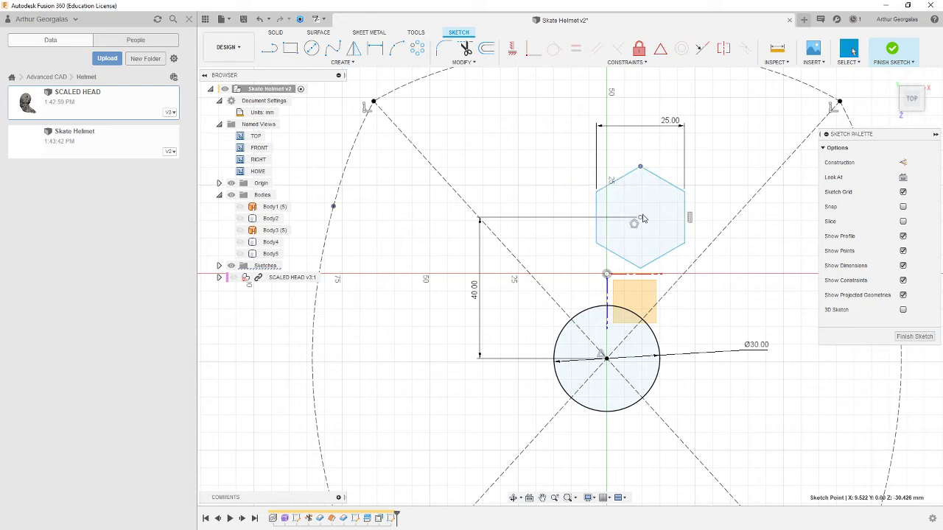
pyautogui.click(640, 217)
pyautogui.click(730, 189)
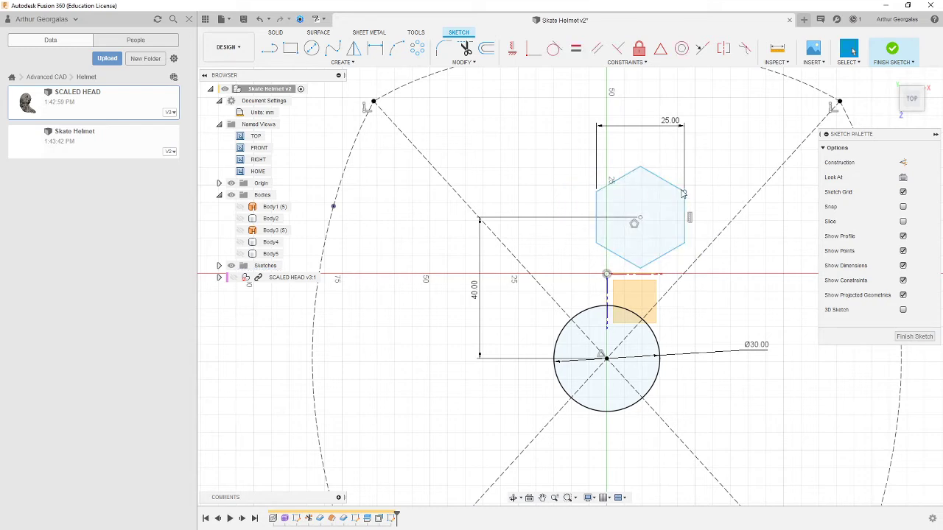
pyautogui.moveTo(687, 195)
pyautogui.mouseDown()
pyautogui.moveTo(526, 194)
pyautogui.moveTo(673, 192)
pyautogui.mouseUp()
pyautogui.click(629, 269)
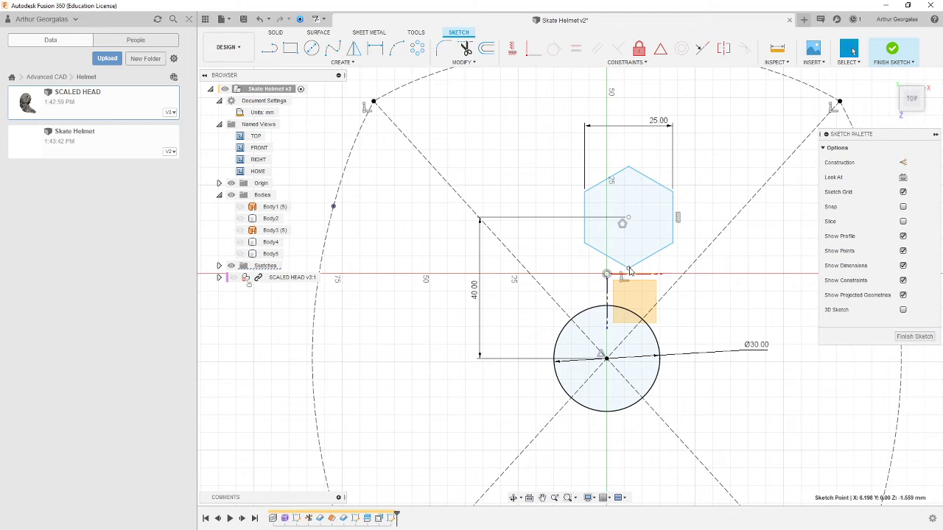
pyautogui.keyDown('shift'); pyautogui.click(605, 358); pyautogui.keyUp('shift')
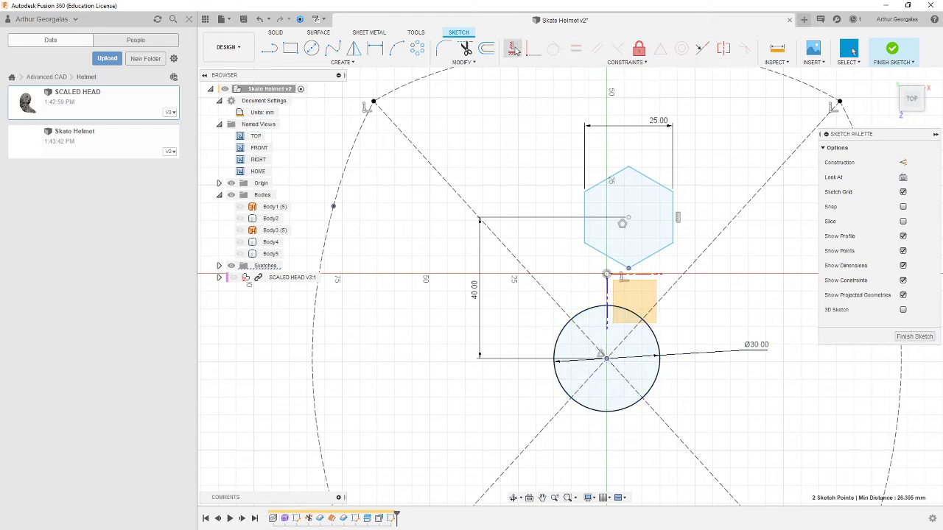
pyautogui.click(514, 49)
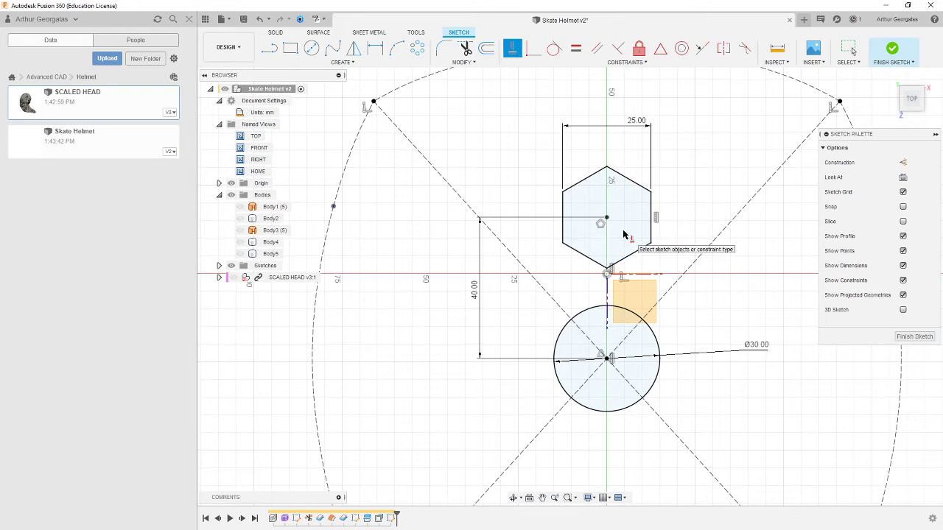
pyautogui.press('Escape')
# Step: Create a full circular pattern of the hexagon's six sides around the circle's centre with a quantity of 6
pyautogui.click(420, 48)
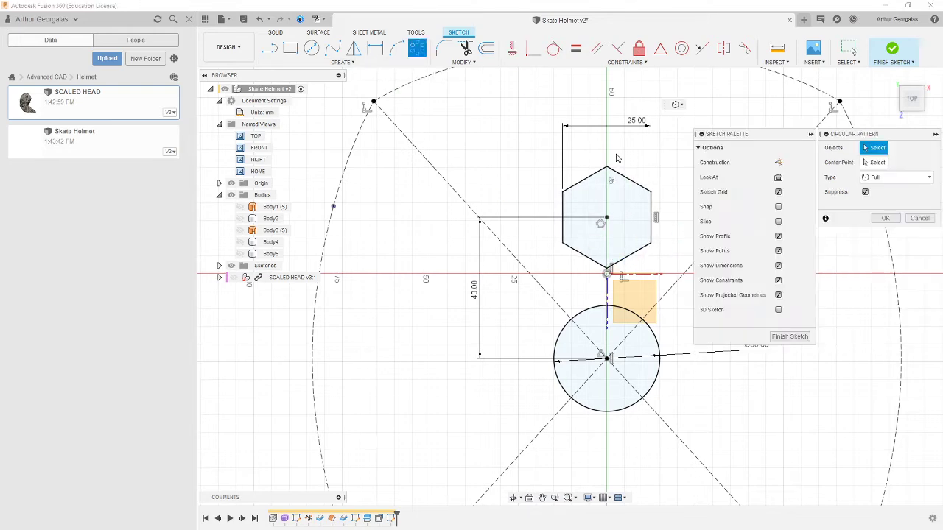
pyautogui.click(637, 189)
pyautogui.click(654, 218)
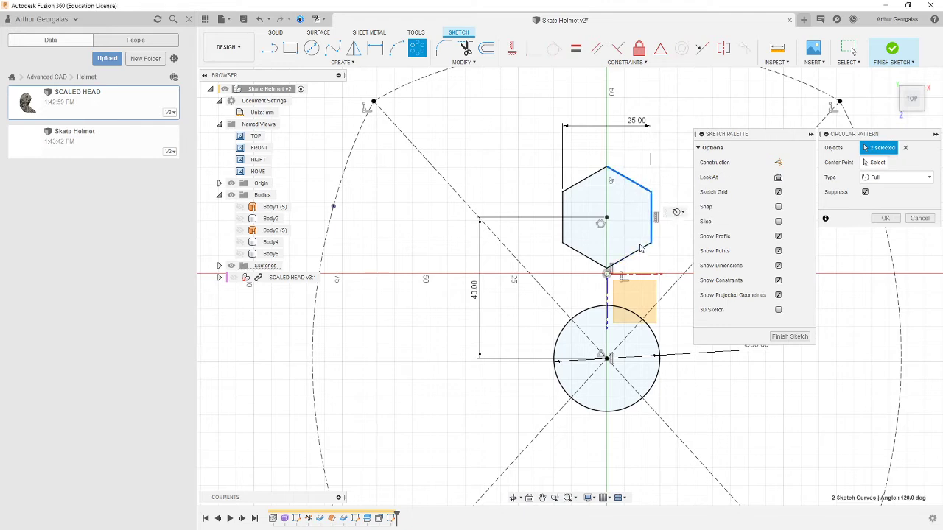
pyautogui.click(628, 254)
pyautogui.click(567, 246)
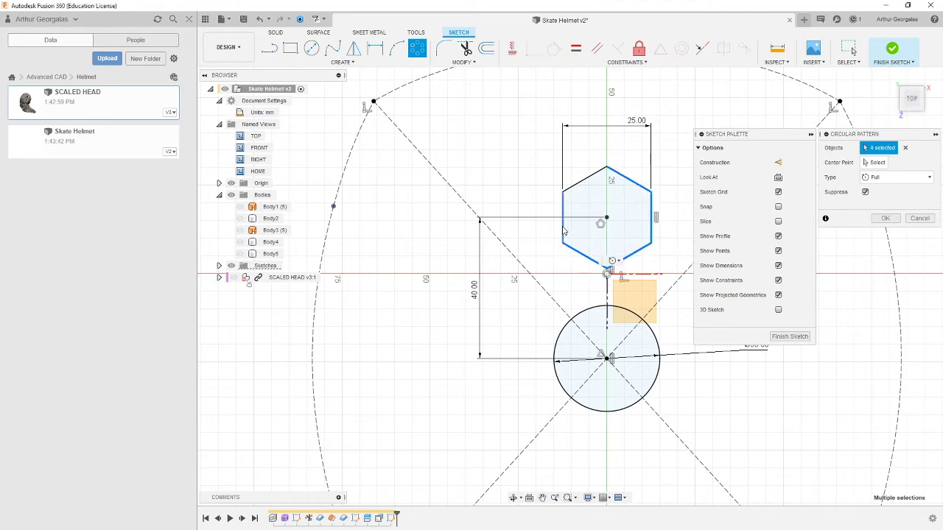
pyautogui.click(563, 231)
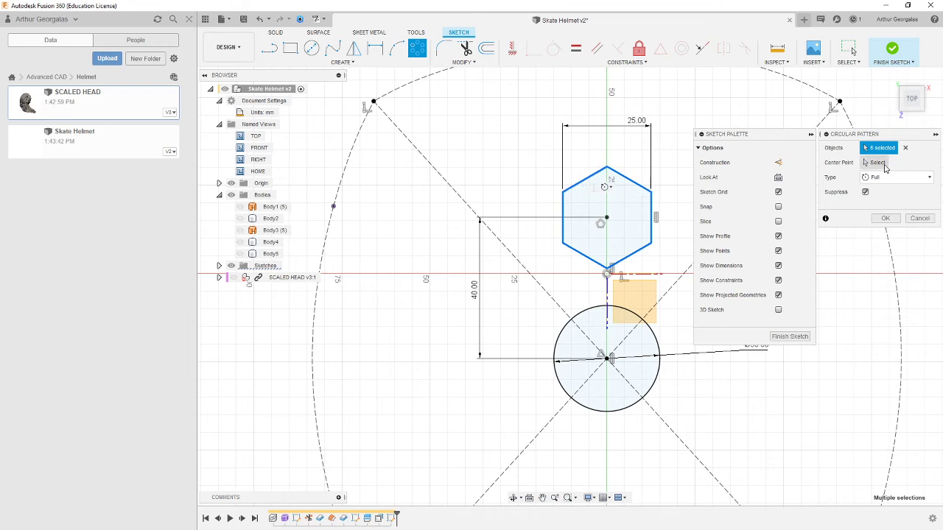
pyautogui.click(882, 165)
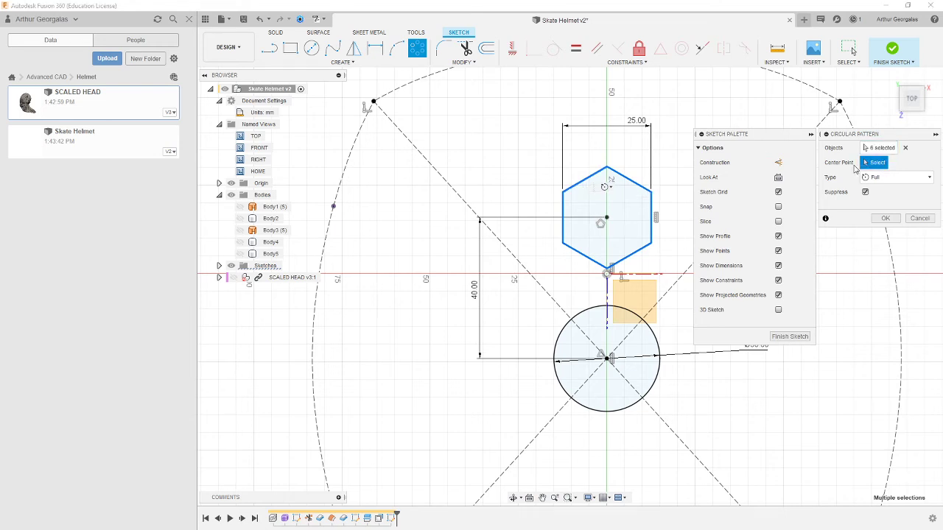
pyautogui.click(607, 359)
pyautogui.scroll(-3, 626, 442)
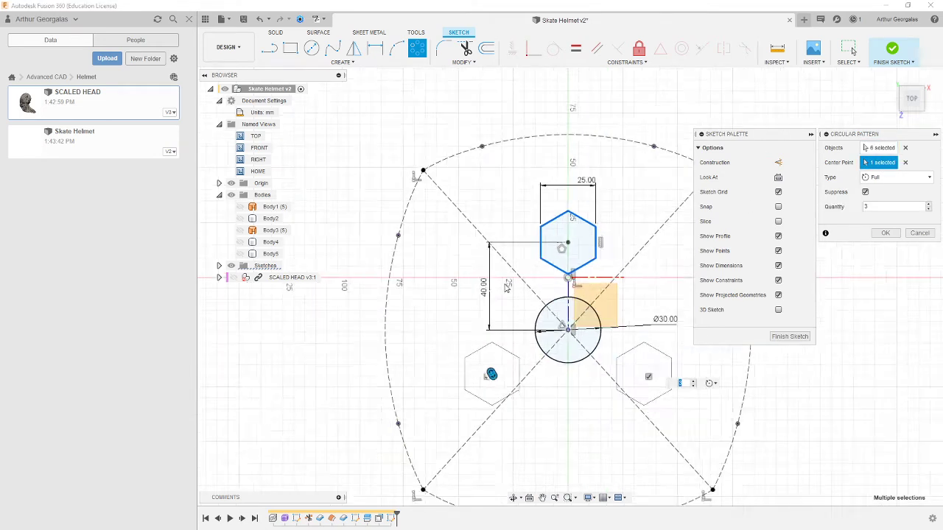
pyautogui.click(692, 382)
pyautogui.click(692, 383)
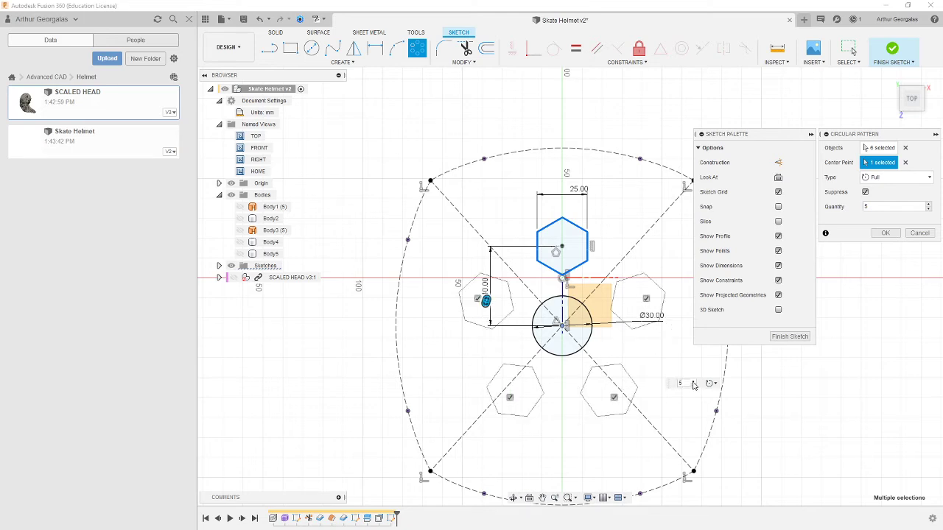
pyautogui.click(692, 383)
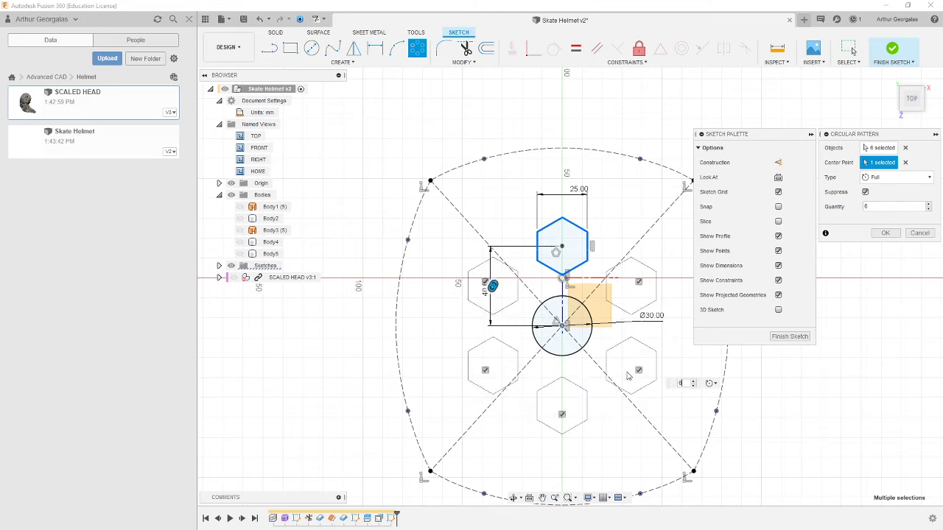
pyautogui.click(883, 234)
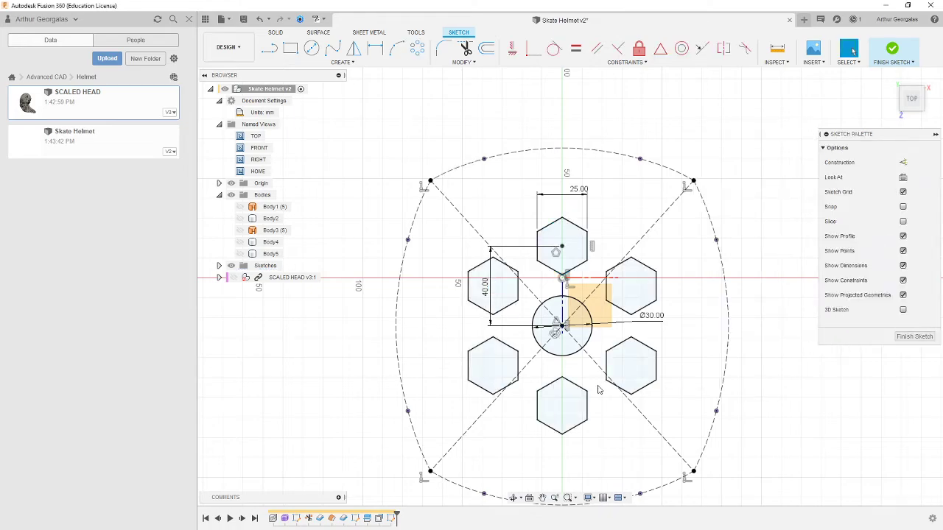
# Step: Show Body2, Body4 and Body5 together with the sketch
pyautogui.moveTo(598, 391)
pyautogui.keyDown('shift'); pyautogui.mouseDown(button='middle')
pyautogui.moveTo(564, 312)
pyautogui.moveTo(535, 323)
pyautogui.mouseUp(button='middle'); pyautogui.keyUp('shift')
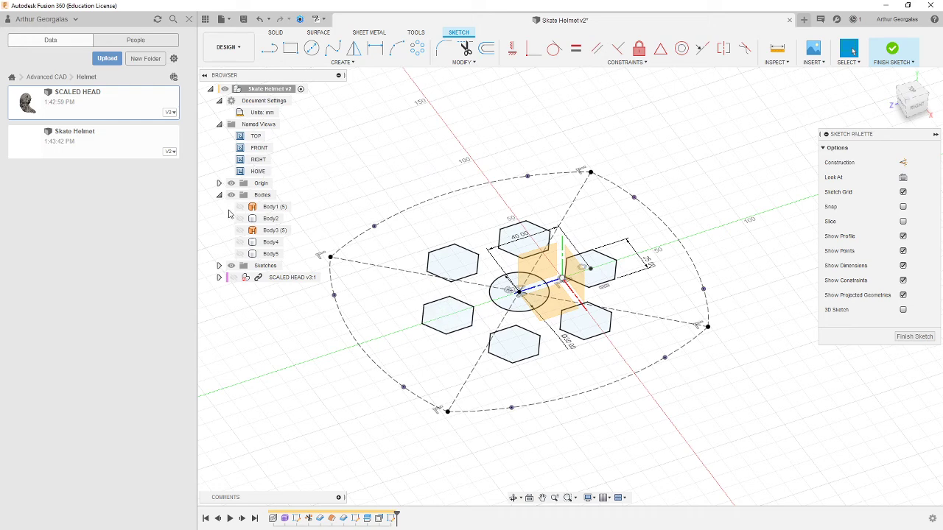
pyautogui.click(240, 218)
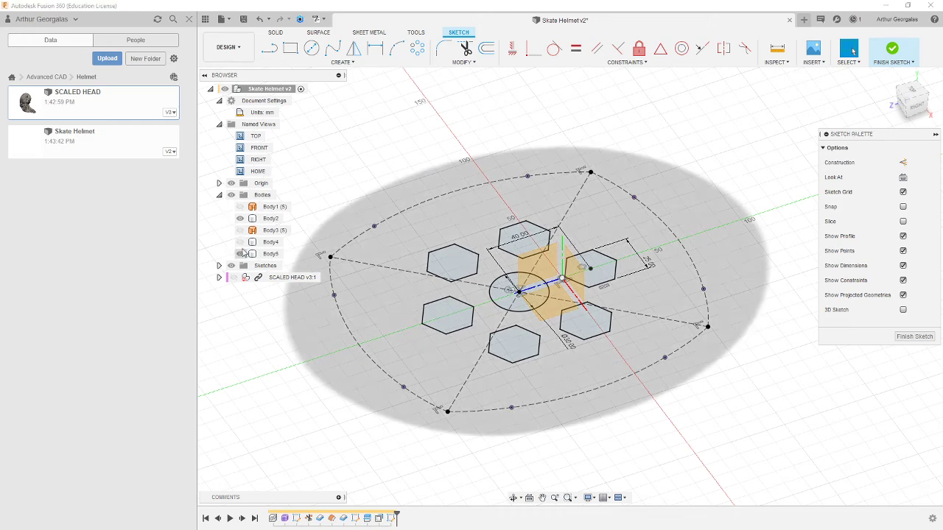
pyautogui.click(243, 221)
pyautogui.scroll(-8, 604, 346)
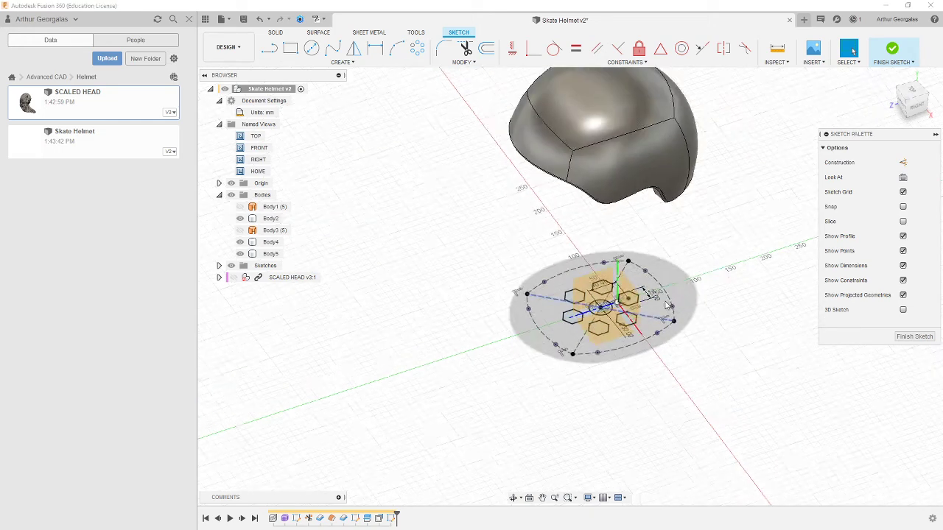
pyautogui.moveTo(663, 297)
pyautogui.keyDown('shift'); pyautogui.mouseDown(button='middle')
pyautogui.moveTo(646, 246)
pyautogui.moveTo(656, 293)
pyautogui.moveTo(648, 291)
pyautogui.mouseUp(button='middle'); pyautogui.keyUp('shift')
pyautogui.scroll(4, 665, 162)
pyautogui.press('Escape')
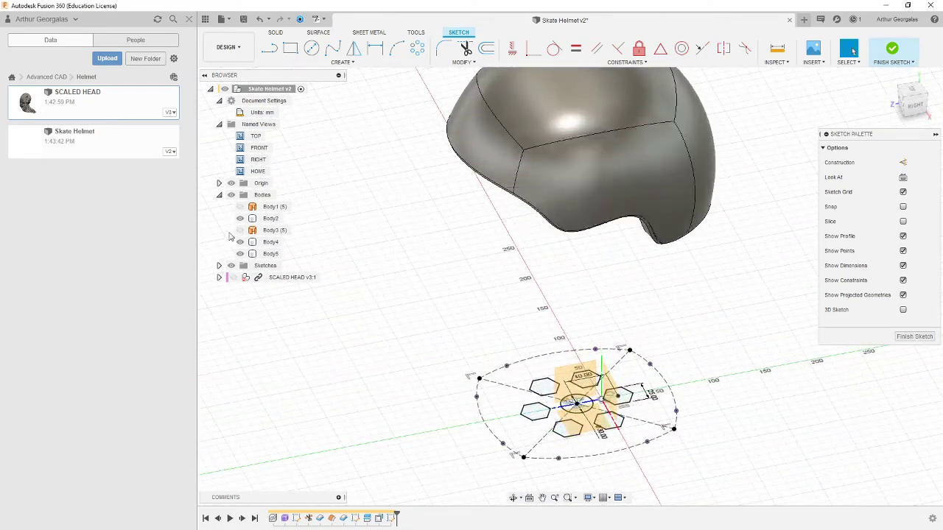
# Step: Hide Body5 and identify Body4 and Body2 by selecting them on the helmet
pyautogui.click(271, 254)
pyautogui.keyDown('ctrl'); pyautogui.click(597, 243); pyautogui.keyUp('ctrl')
pyautogui.scroll(3, 598, 243)
pyautogui.keyDown('shift'); pyautogui.moveTo(598, 243); pyautogui.dragTo(619, 247, button='middle'); pyautogui.keyUp('shift')
pyautogui.click(240, 253)
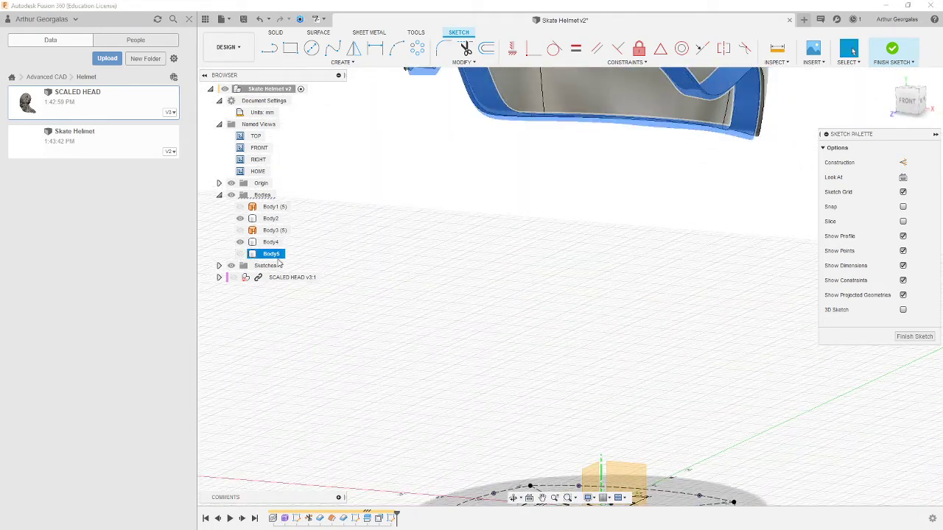
pyautogui.scroll(-3, 530, 305)
pyautogui.click(573, 270)
pyautogui.scroll(3, 538, 133)
pyautogui.scroll(-4, 576, 204)
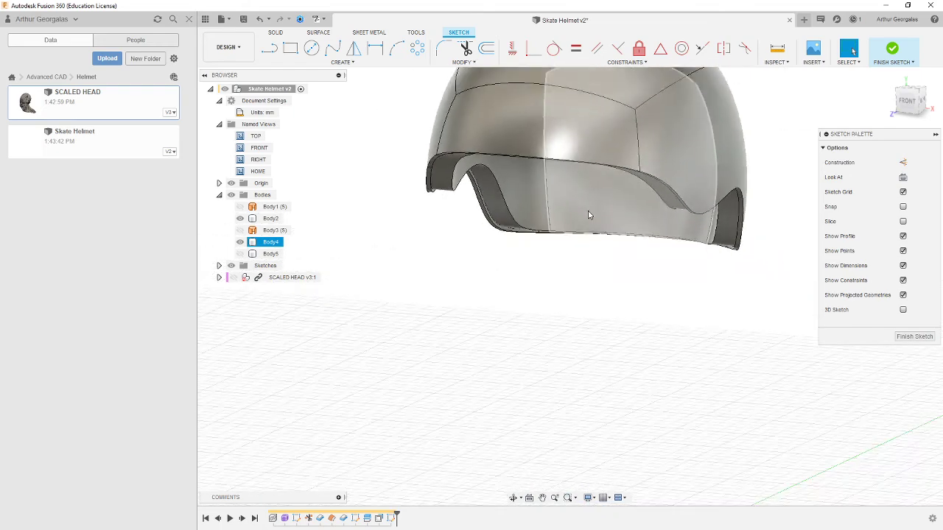
pyautogui.keyDown('shift'); pyautogui.moveTo(659, 314); pyautogui.dragTo(613, 422, button='middle'); pyautogui.keyUp('shift')
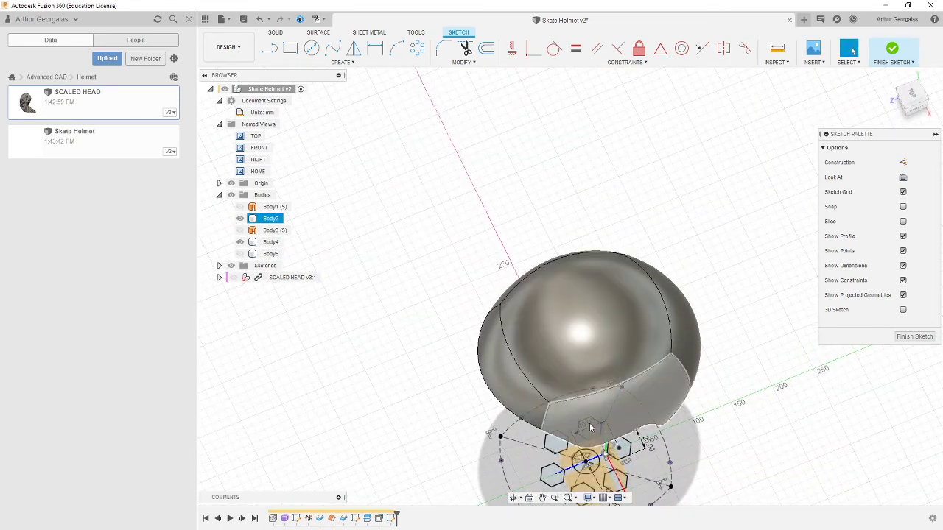
# Step: Start an Extrude with the central circle and all six surrounding hexagons as profiles
pyautogui.click(276, 33)
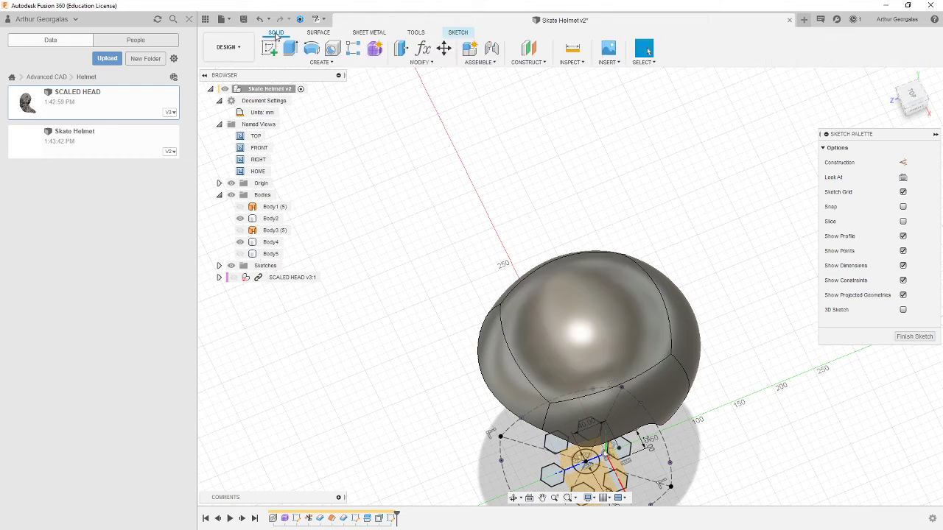
pyautogui.click(290, 48)
pyautogui.scroll(2, 503, 185)
pyautogui.scroll(-3, 503, 185)
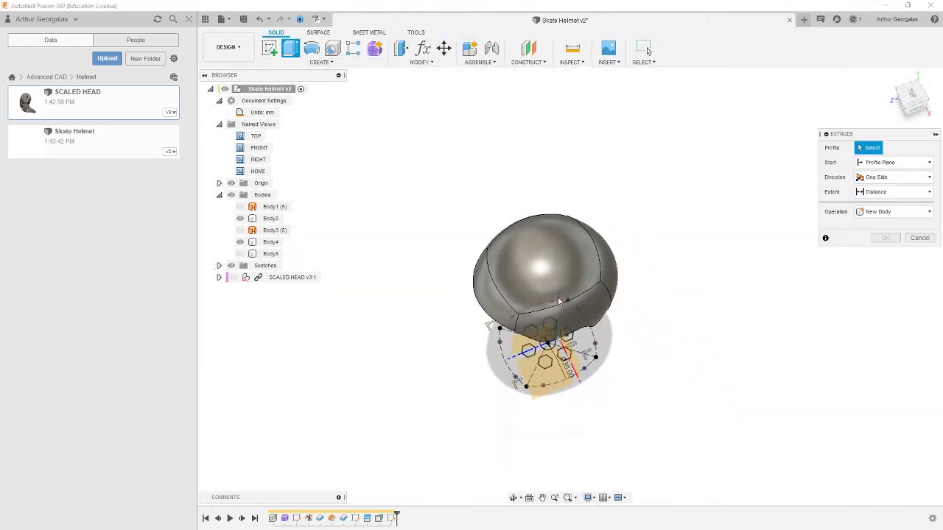
pyautogui.scroll(5, 514, 350)
pyautogui.click(515, 350)
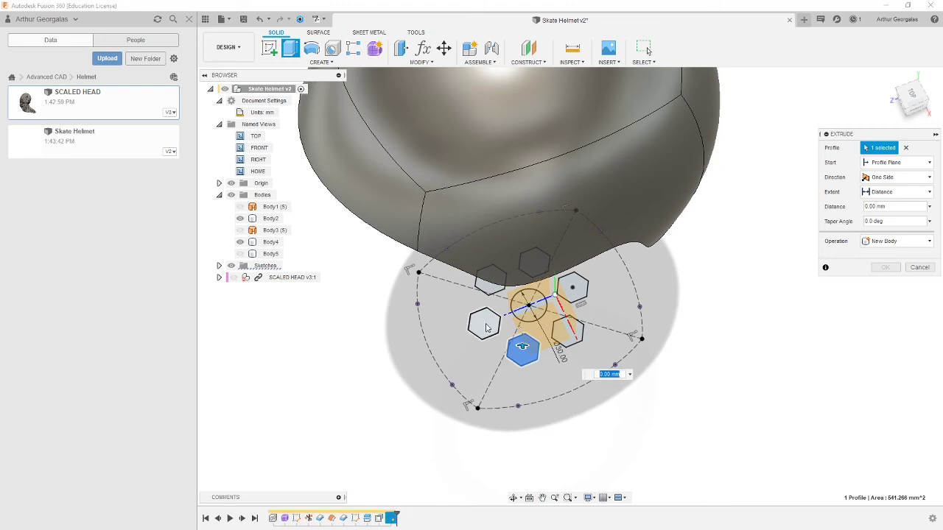
pyautogui.click(484, 322)
pyautogui.click(506, 279)
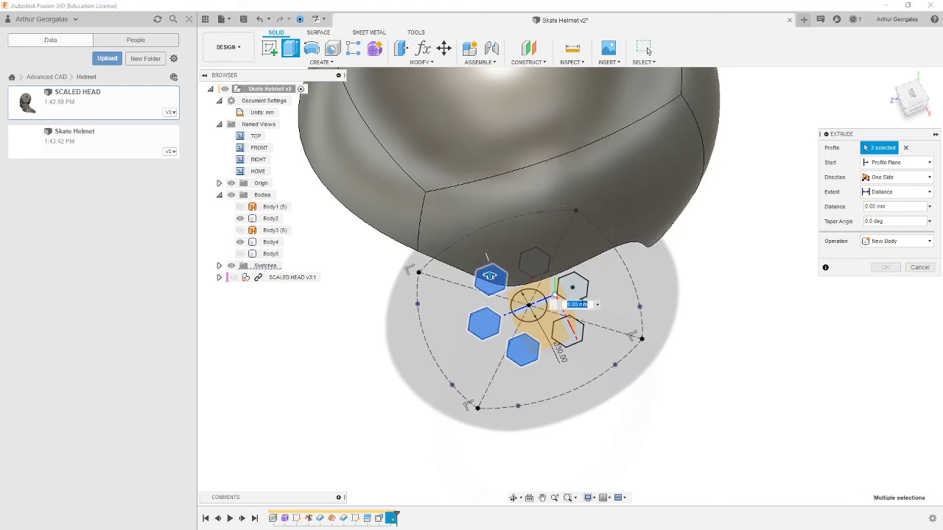
pyautogui.click(573, 287)
pyautogui.click(568, 336)
pyautogui.click(528, 305)
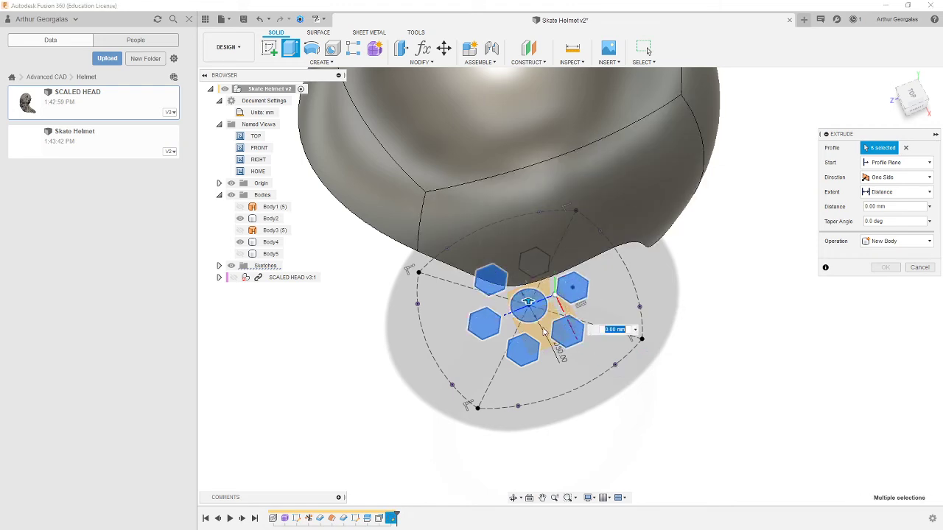
pyautogui.keyDown('shift'); pyautogui.moveTo(529, 305); pyautogui.dragTo(539, 274, button='middle'); pyautogui.keyUp('shift')
pyautogui.click(540, 264)
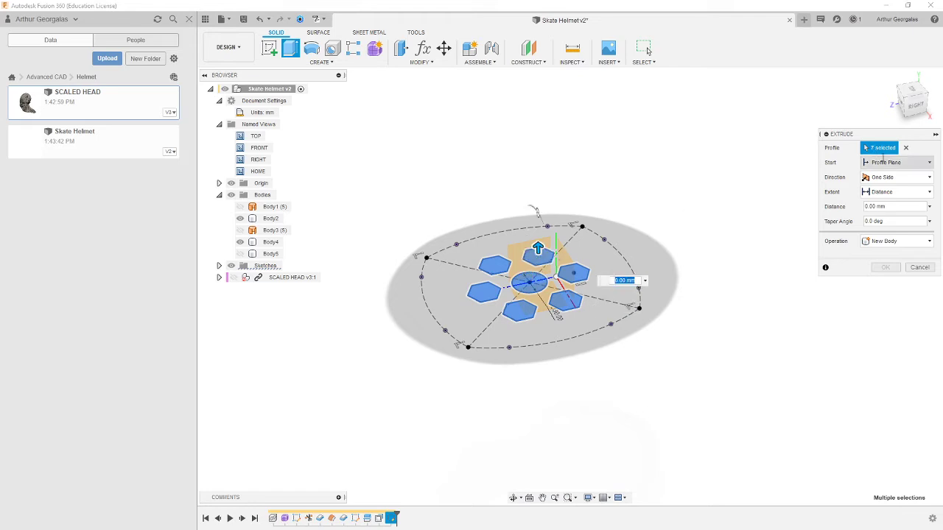
# Step: Cut the central circle and six hexagons through the visible helmet bodies with the extent set to All
pyautogui.click(881, 191)
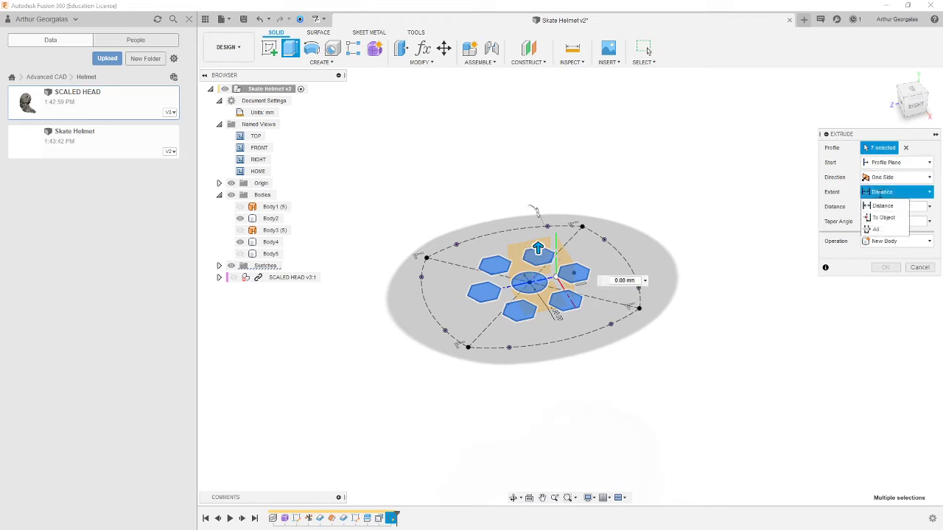
pyautogui.click(883, 231)
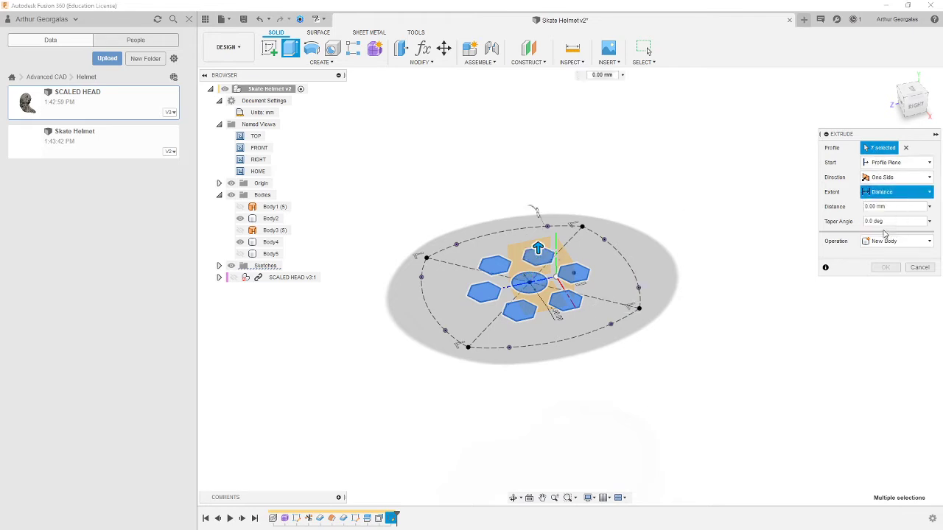
pyautogui.scroll(-6, 700, 450)
pyautogui.scroll(1, 763, 195)
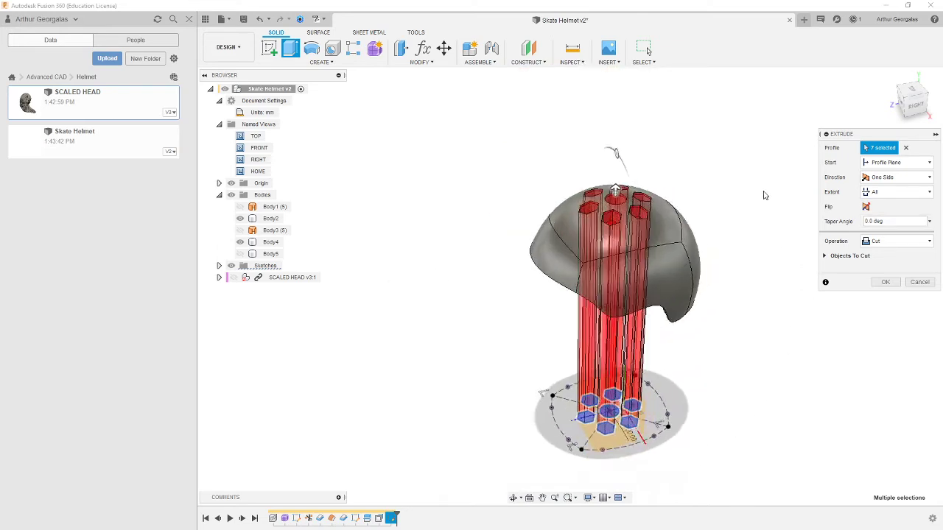
pyautogui.scroll(3, 763, 195)
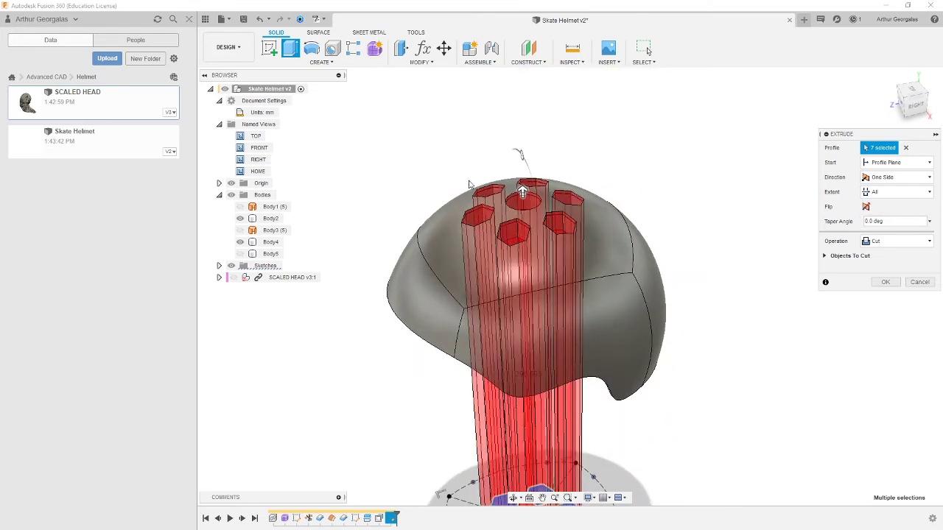
pyautogui.click(886, 283)
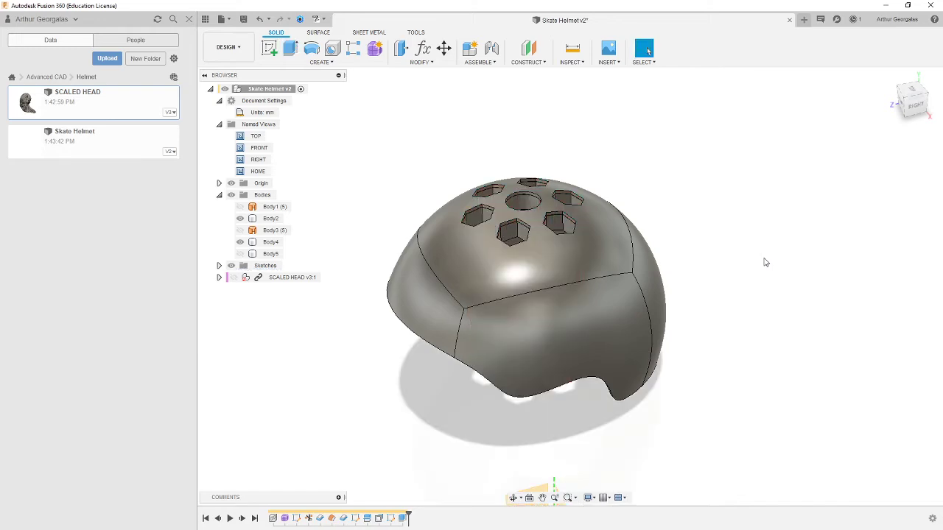
# Step: Examine the cut openings and identify Body1, Body3 and Body5 by selecting them, checking the visibility of Body1 and Body5
pyautogui.keyDown('shift'); pyautogui.moveTo(627, 230); pyautogui.dragTo(318, 176, button='middle'); pyautogui.keyUp('shift')
pyautogui.keyDown('shift'); pyautogui.moveTo(391, 146); pyautogui.dragTo(423, 500, button='middle'); pyautogui.keyUp('shift')
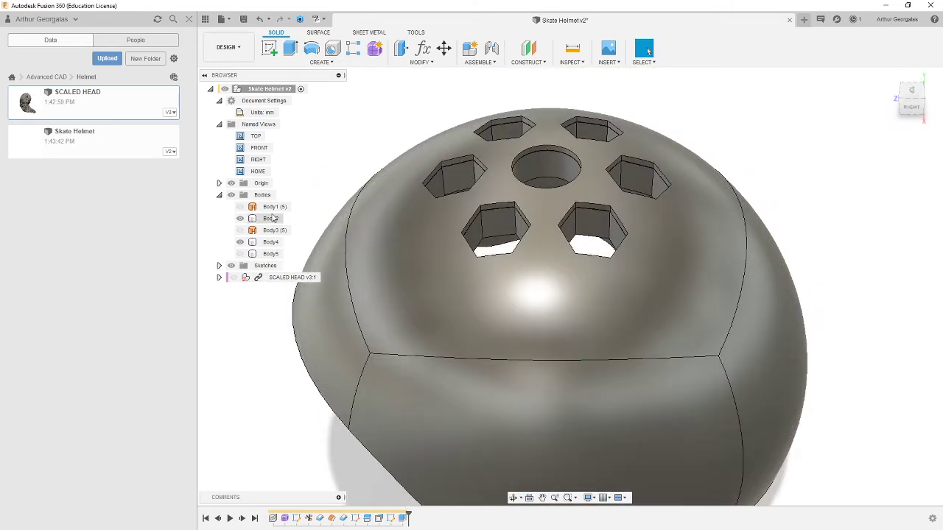
pyautogui.scroll(-3, 623, 412)
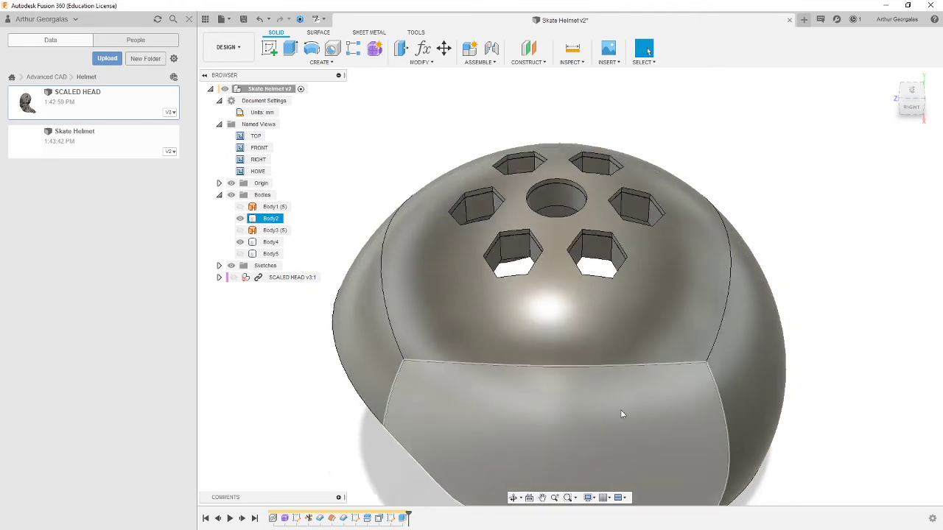
pyautogui.keyDown('shift'); pyautogui.moveTo(566, 381); pyautogui.dragTo(337, 243, button='middle'); pyautogui.keyUp('shift')
pyautogui.press('Escape')
pyautogui.click(240, 206)
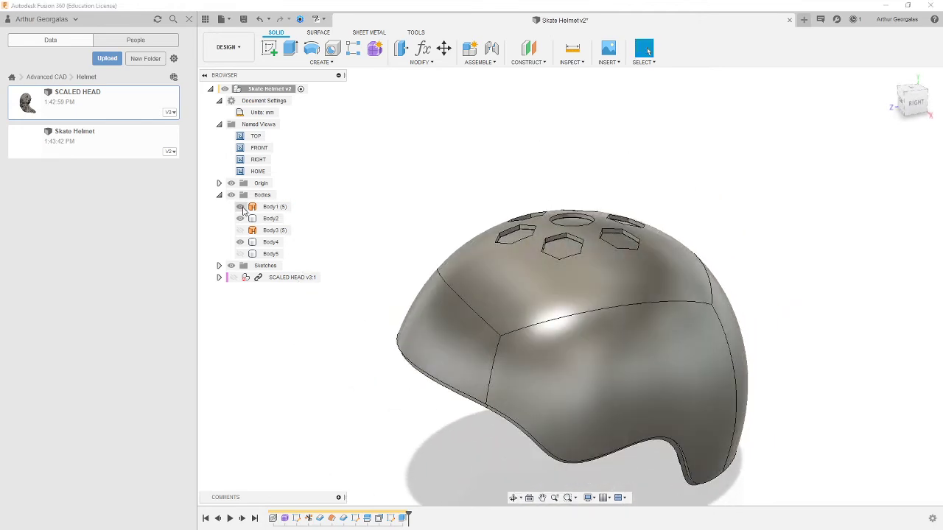
pyautogui.click(275, 207)
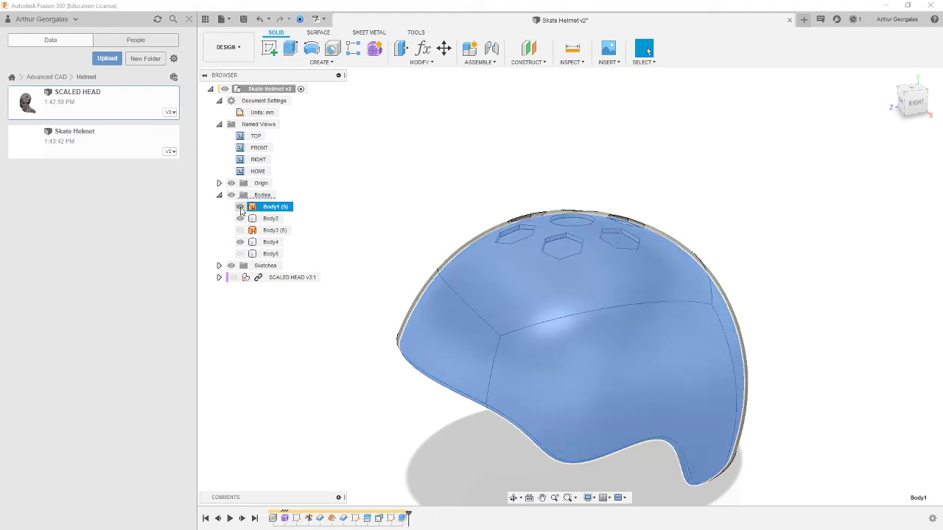
pyautogui.click(269, 230)
pyautogui.keyDown('shift'); pyautogui.moveTo(405, 272); pyautogui.dragTo(482, 364, button='middle'); pyautogui.keyUp('shift')
pyautogui.scroll(3, 431, 324)
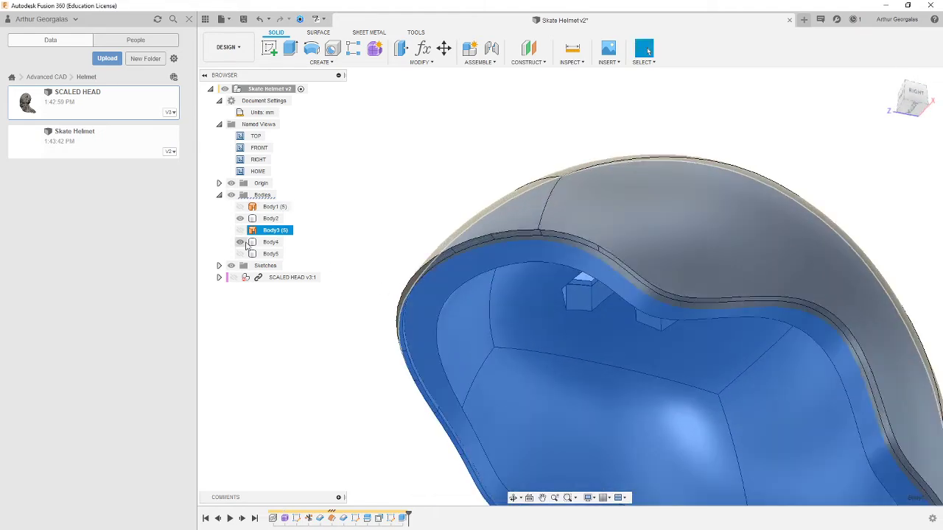
pyautogui.click(239, 253)
pyautogui.keyDown('ctrl'); pyautogui.click(270, 254); pyautogui.keyUp('ctrl')
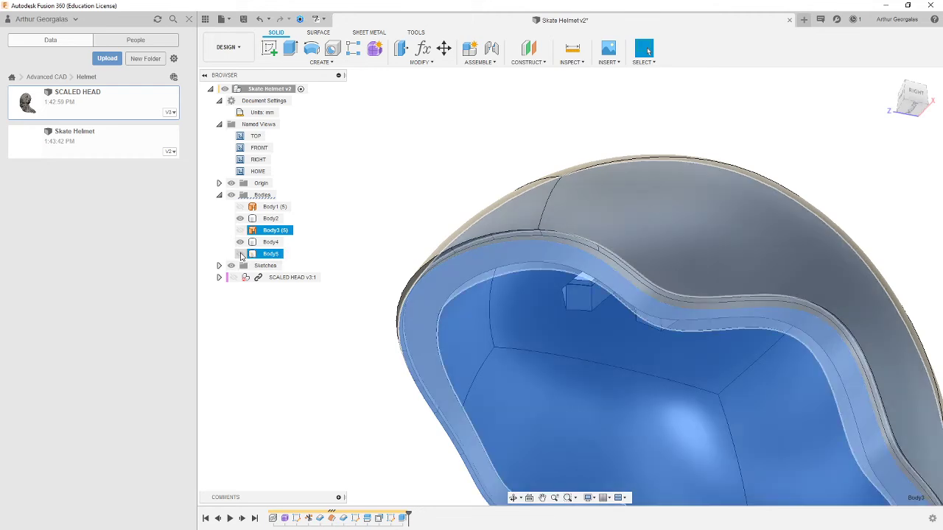
pyautogui.click(446, 209)
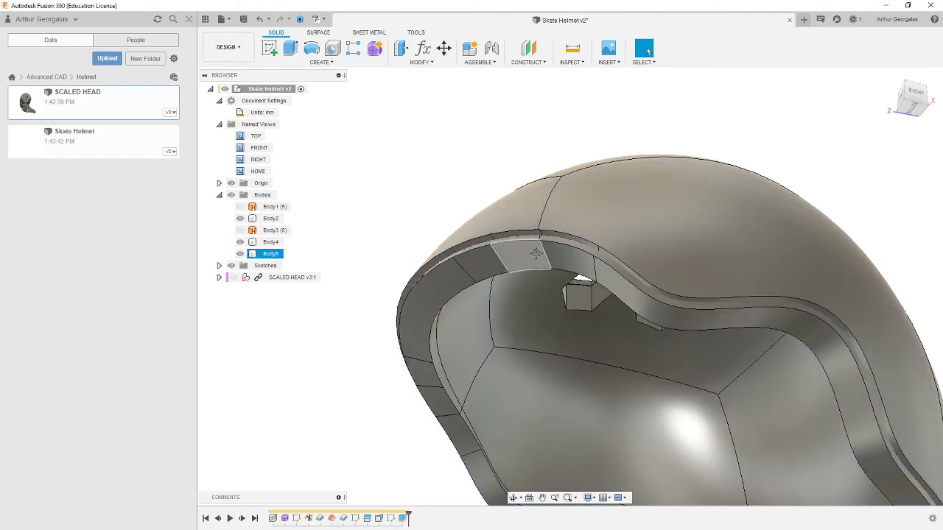
pyautogui.keyDown('shift'); pyautogui.moveTo(536, 254); pyautogui.dragTo(538, 214, button='middle'); pyautogui.keyUp('shift')
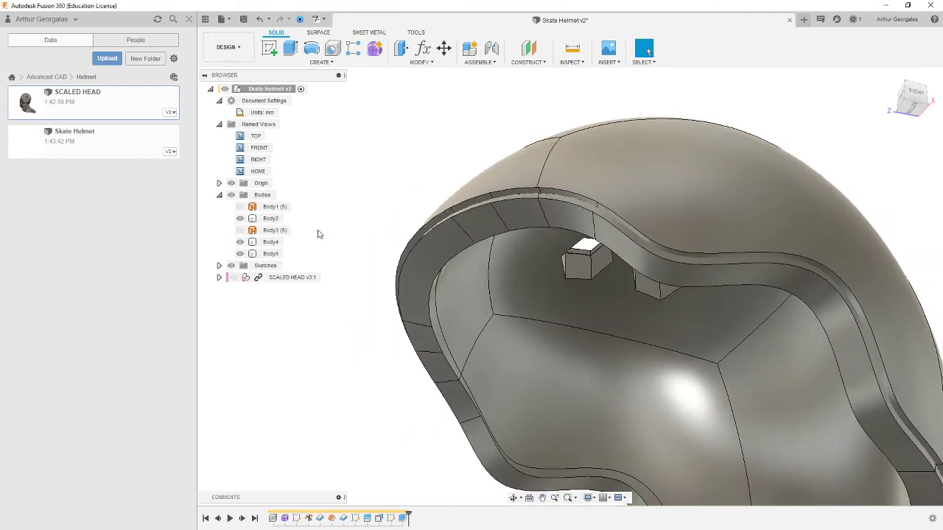
# Step: Remove Body1, Body3 and Body5 from the design with the Remove command
pyautogui.click(270, 253)
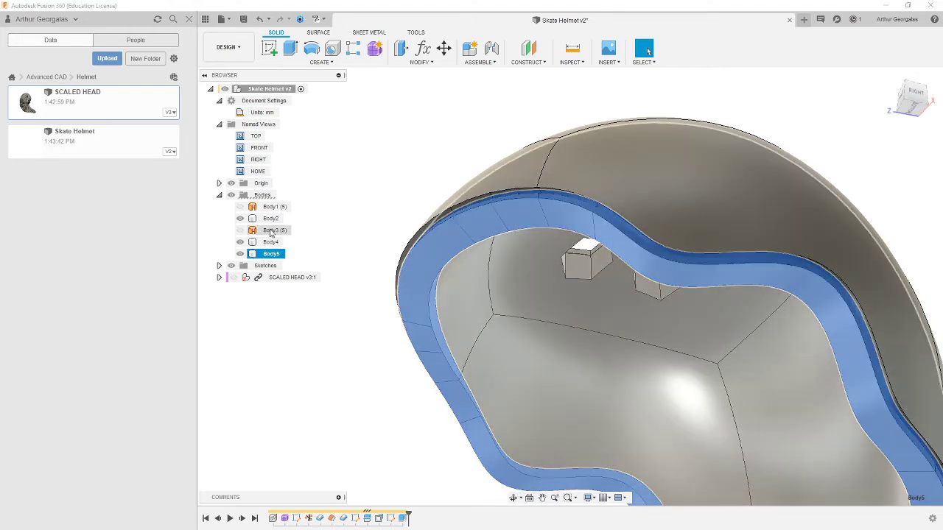
pyautogui.keyDown('ctrl'); pyautogui.click(277, 208); pyautogui.keyUp('ctrl')
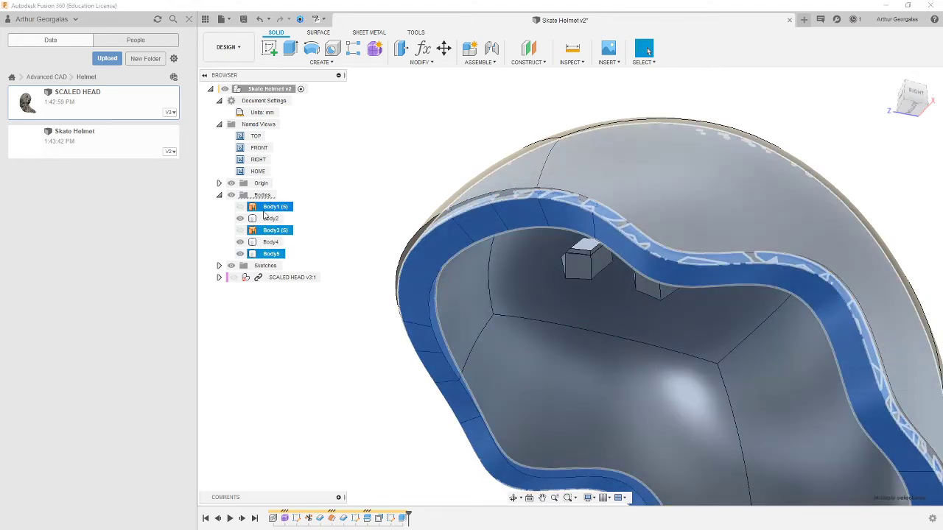
pyautogui.rightClick(267, 211)
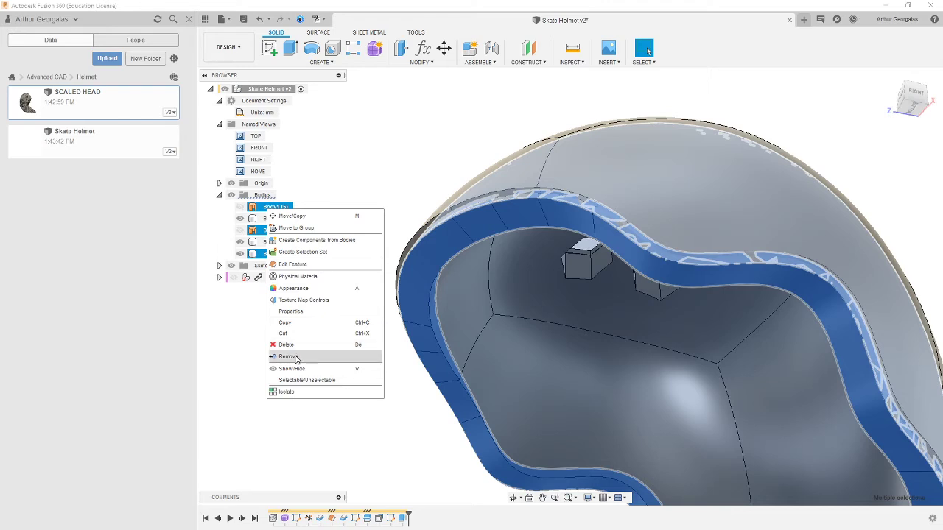
pyautogui.click(297, 359)
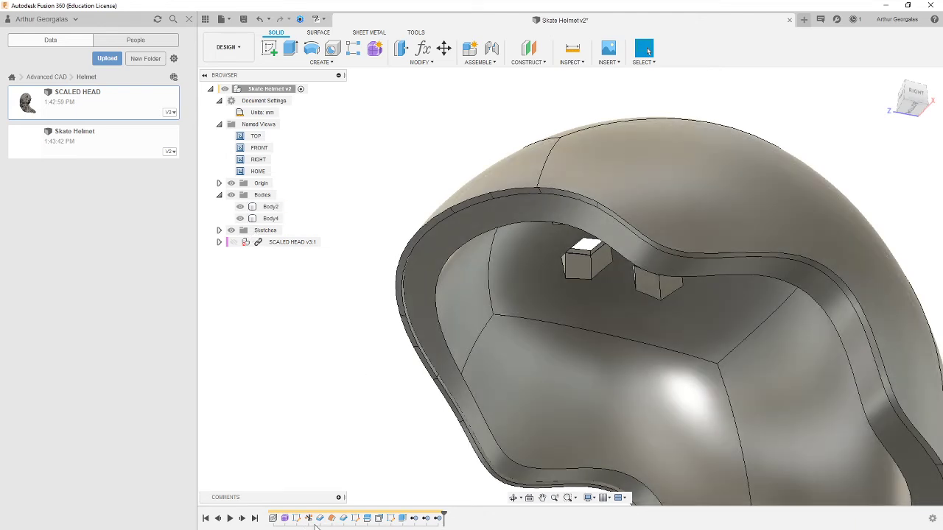
pyautogui.scroll(-3, 593, 390)
pyautogui.moveTo(628, 369); pyautogui.dragTo(598, 317, button='middle')
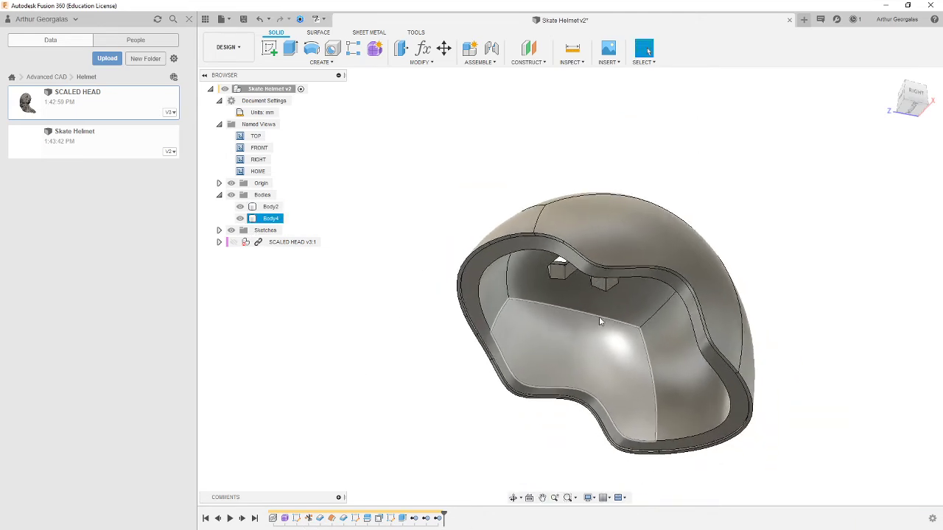
pyautogui.scroll(3, 574, 292)
pyautogui.keyDown('shift'); pyautogui.moveTo(560, 290); pyautogui.dragTo(572, 324, button='middle'); pyautogui.keyUp('shift')
pyautogui.click(573, 324)
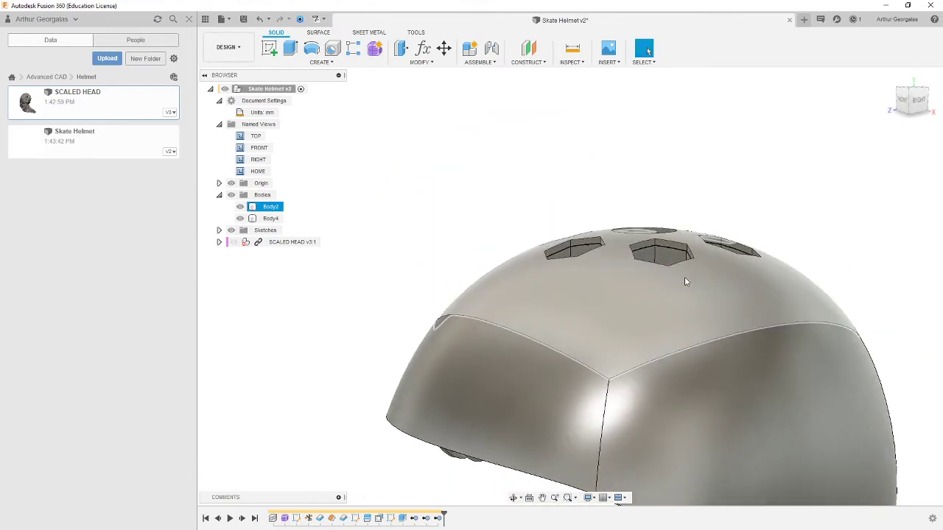
pyautogui.press('Escape')
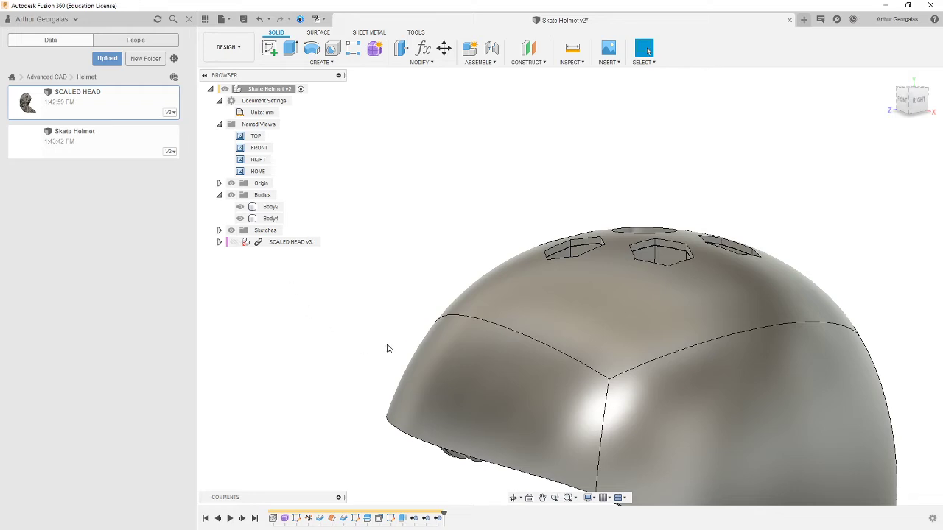
pyautogui.moveTo(382, 305); pyautogui.dragTo(382, 307, button='right')
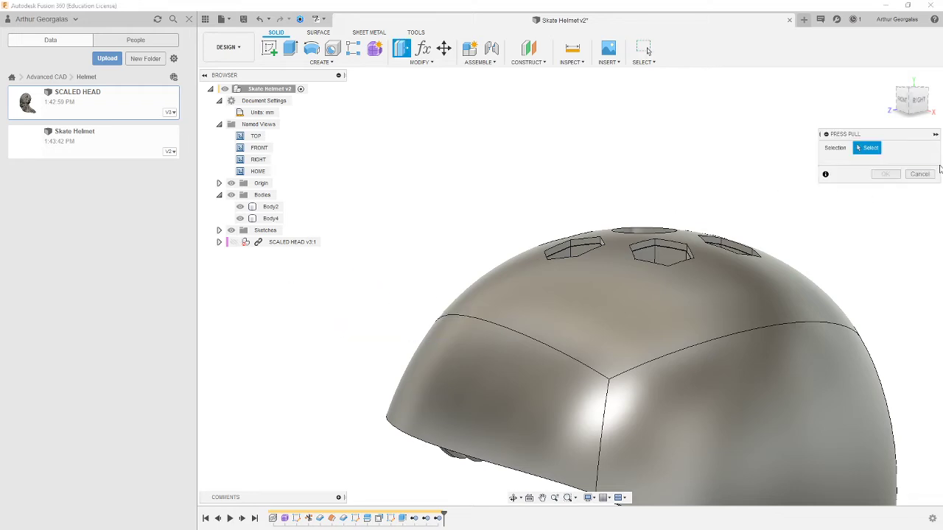
pyautogui.click(925, 178)
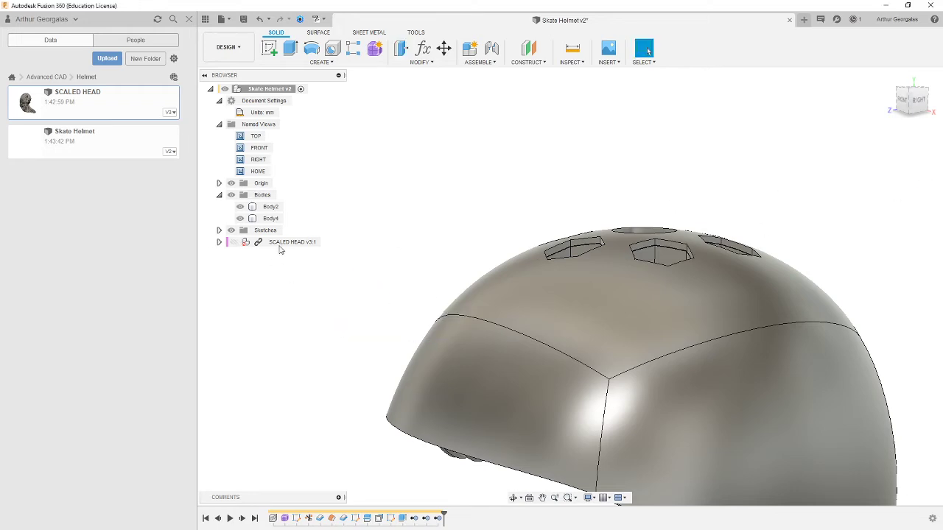
# Step: Rename Body2 as Shell and Body4 as Foam Inner
pyautogui.click(270, 207)
pyautogui.doubleClick(278, 207)
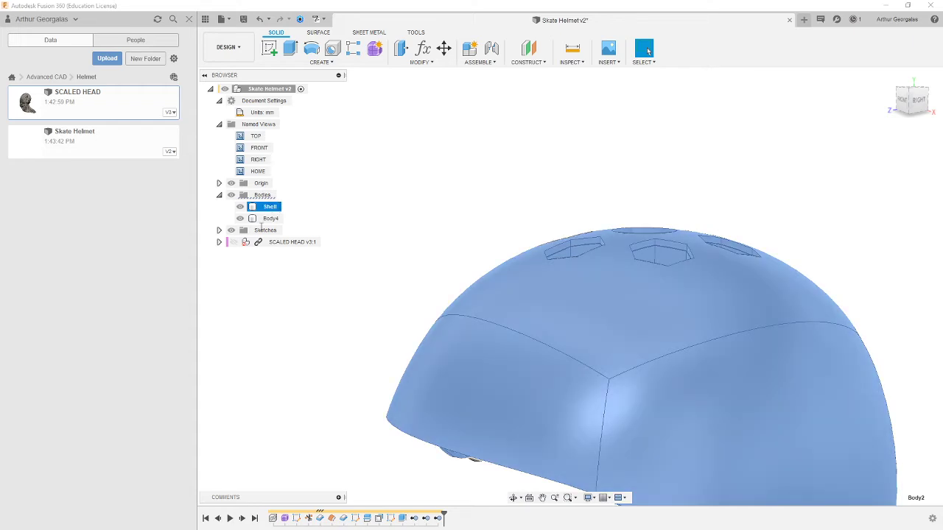
pyautogui.doubleClick(274, 218)
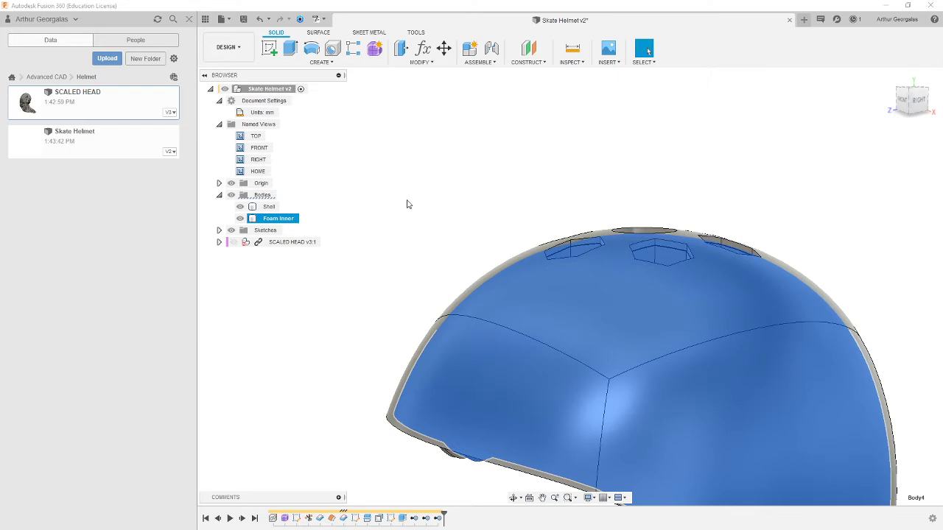
pyautogui.click(457, 249)
# Step: Start a constant-radius Fillet and select the inner edge loop along the Shell's lower rim
pyautogui.keyDown('shift'); pyautogui.moveTo(456, 248); pyautogui.dragTo(531, 327, button='middle'); pyautogui.keyUp('shift')
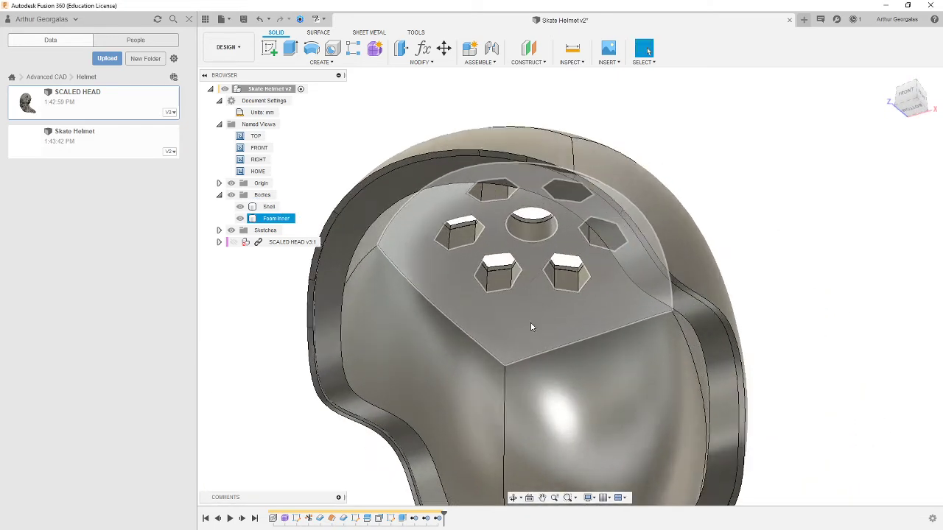
pyautogui.moveTo(442, 378); pyautogui.dragTo(493, 329, button='middle')
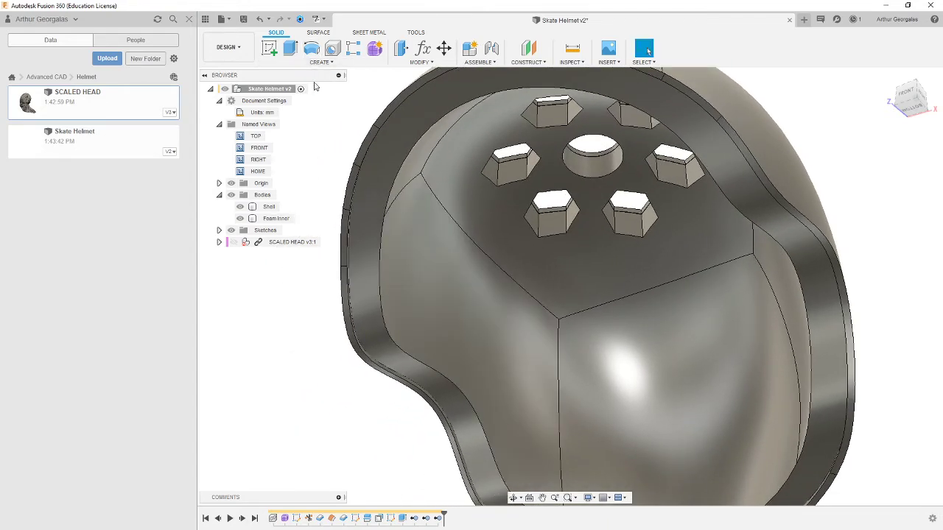
pyautogui.press('f')
pyautogui.scroll(-3, 520, 278)
pyautogui.keyDown('shift'); pyautogui.moveTo(539, 258); pyautogui.dragTo(663, 342, button='middle'); pyautogui.keyUp('shift')
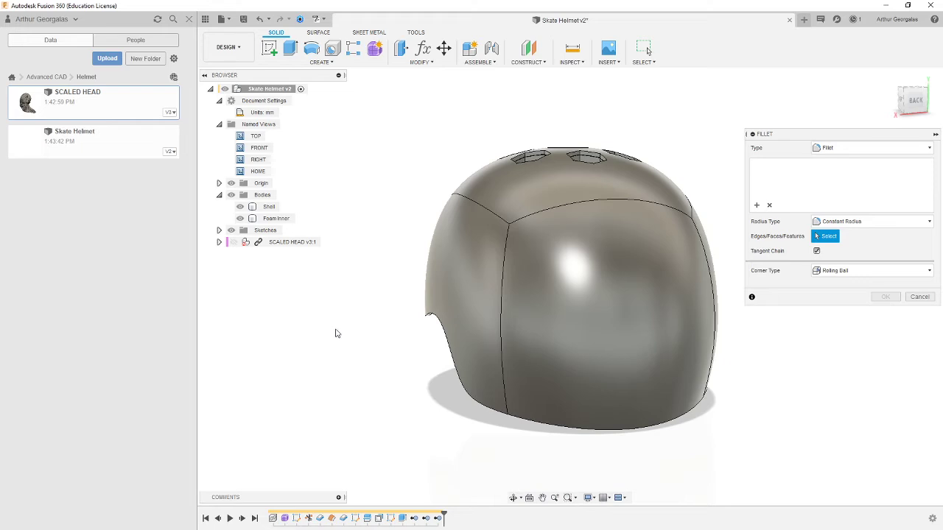
pyautogui.keyDown('shift'); pyautogui.moveTo(360, 329); pyautogui.dragTo(452, 225, button='middle'); pyautogui.keyUp('shift')
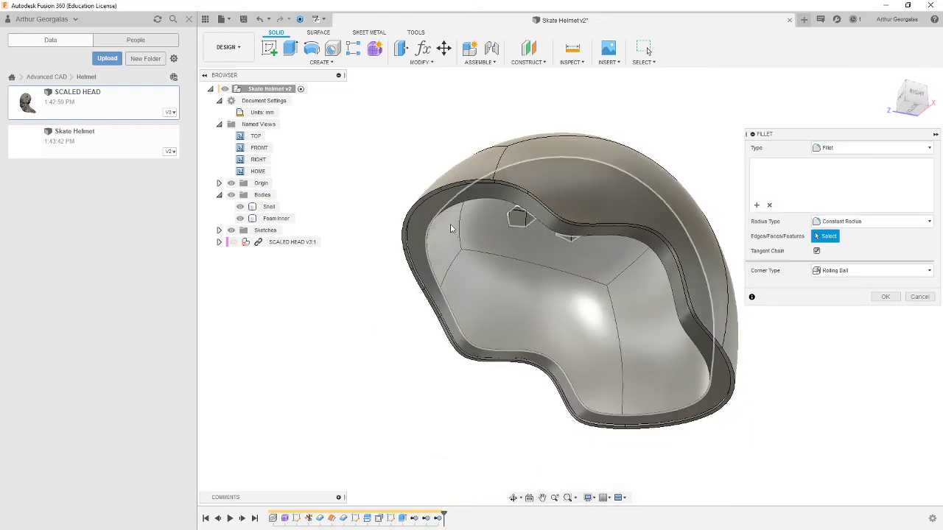
pyautogui.scroll(5, 457, 221)
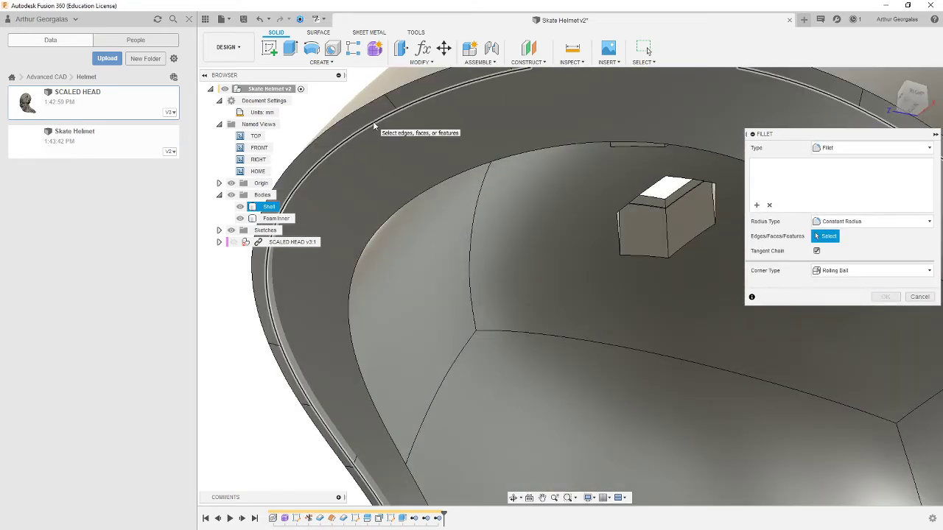
pyautogui.click(373, 127)
pyautogui.scroll(-5, 391, 280)
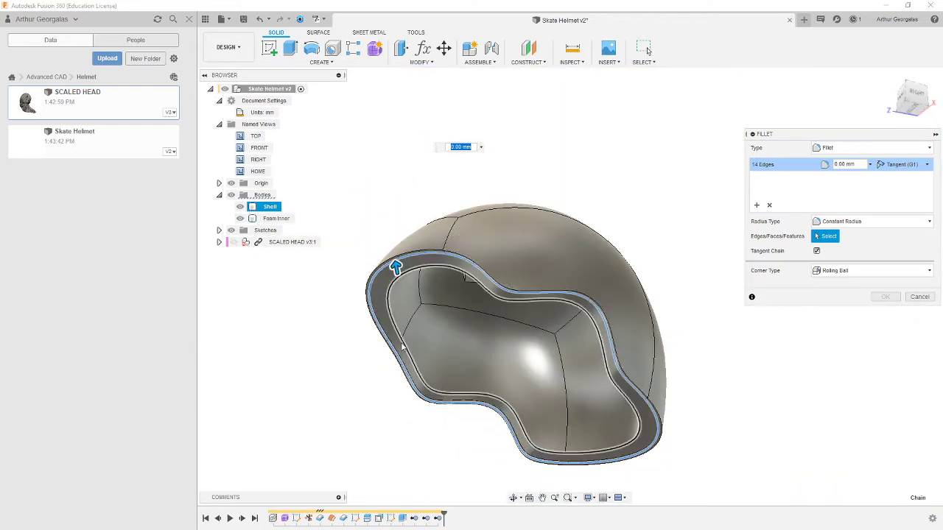
pyautogui.scroll(5, 392, 283)
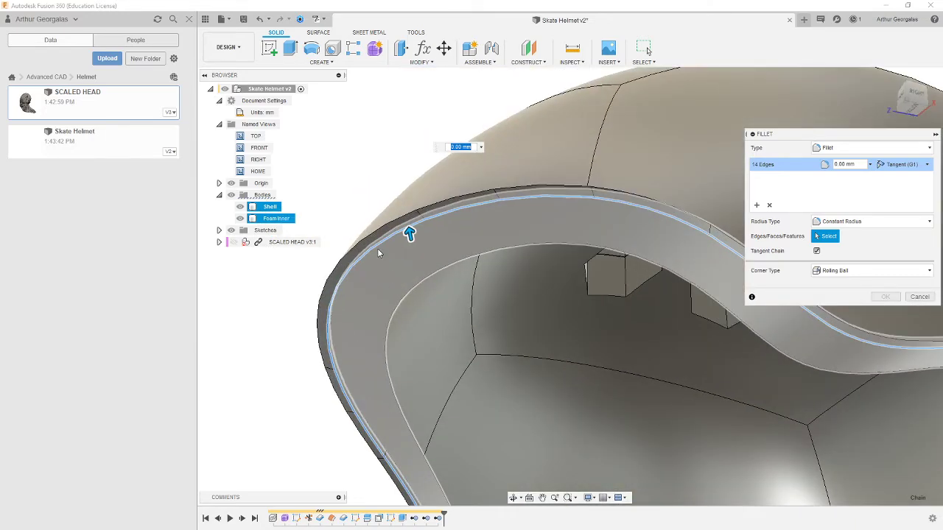
# Step: Replace the inner loop selection with the Shell's outer lower rim edge loop and set the fillet radius to 0.5 mm
pyautogui.click(378, 229)
pyautogui.click(382, 230)
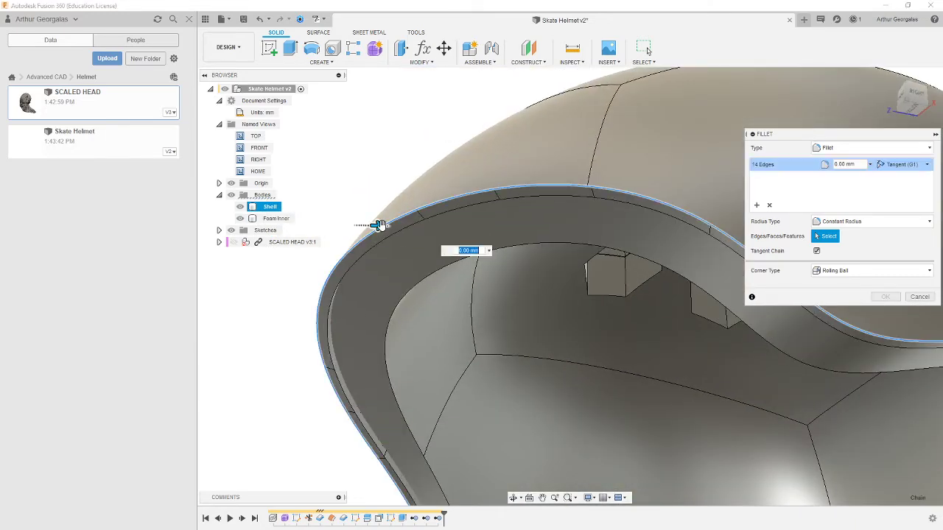
pyautogui.scroll(-3, 551, 256)
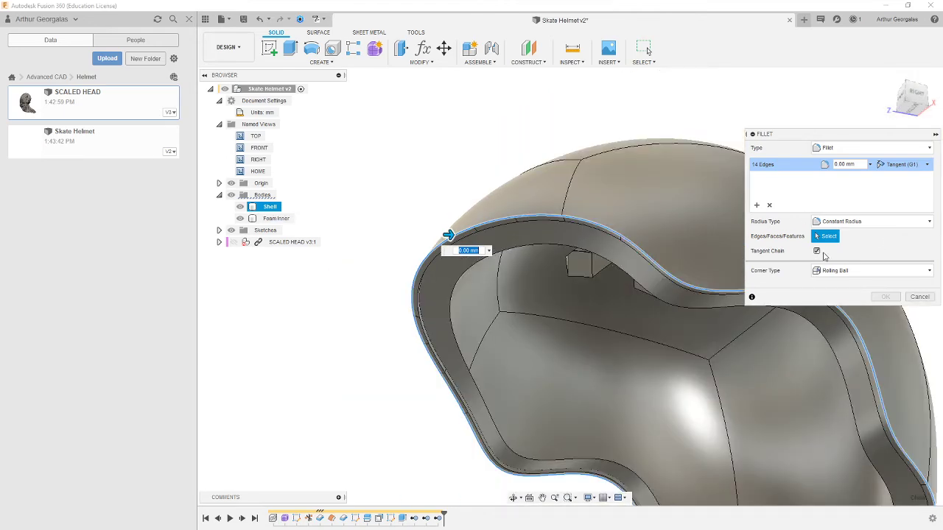
pyautogui.scroll(-3, 435, 423)
pyautogui.moveTo(726, 462); pyautogui.dragTo(726, 359, button='middle')
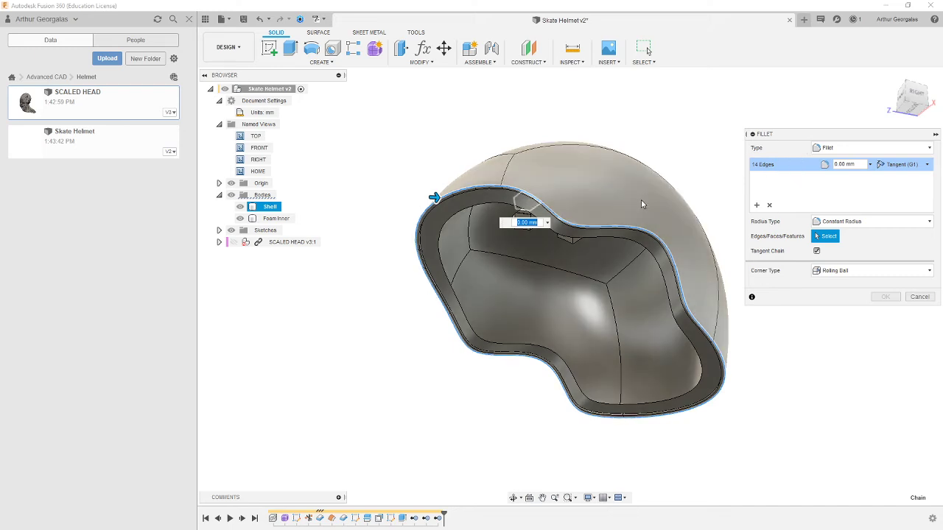
pyautogui.write('5')
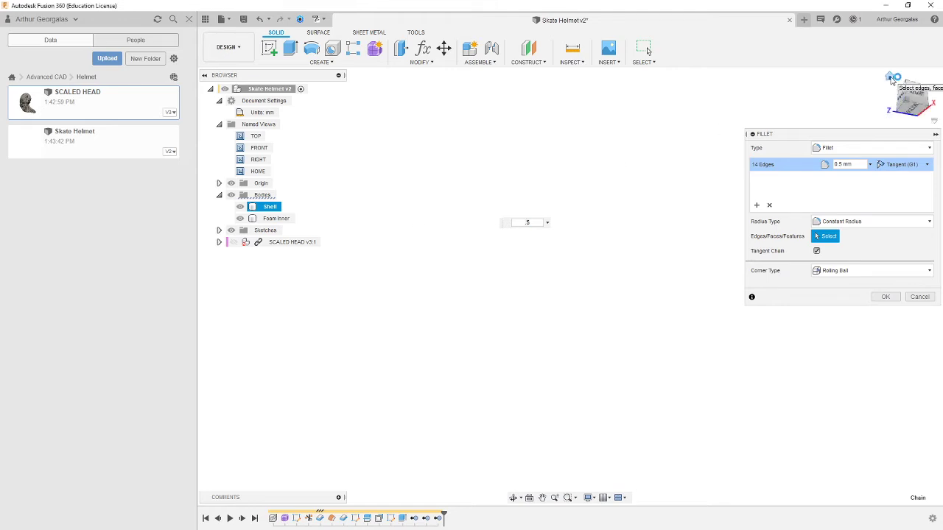
# Step: Examine the fillet preview around the Shell's lower rim from several angles, including the back and front corners
pyautogui.scroll(3, 462, 365)
pyautogui.scroll(3, 408, 291)
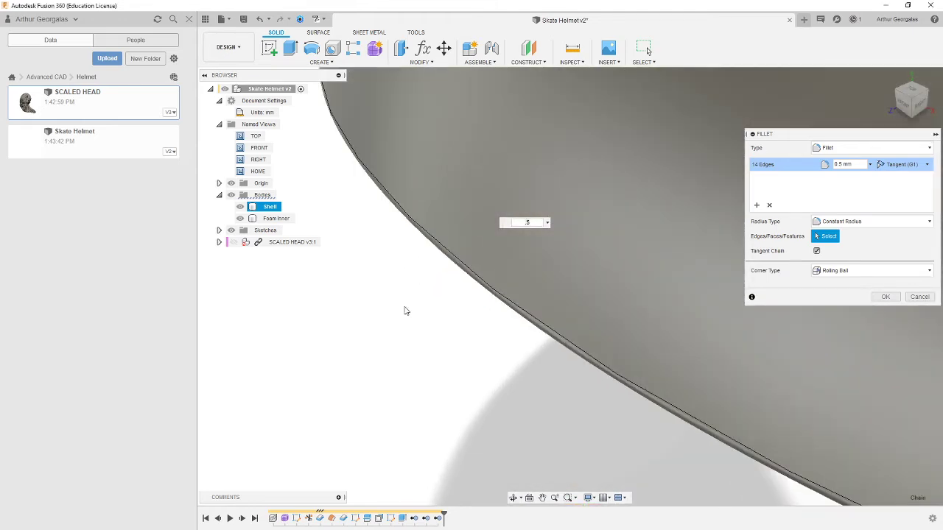
pyautogui.keyDown('shift'); pyautogui.moveTo(422, 315); pyautogui.dragTo(390, 275, button='middle'); pyautogui.keyUp('shift')
pyautogui.scroll(-8, 356, 305)
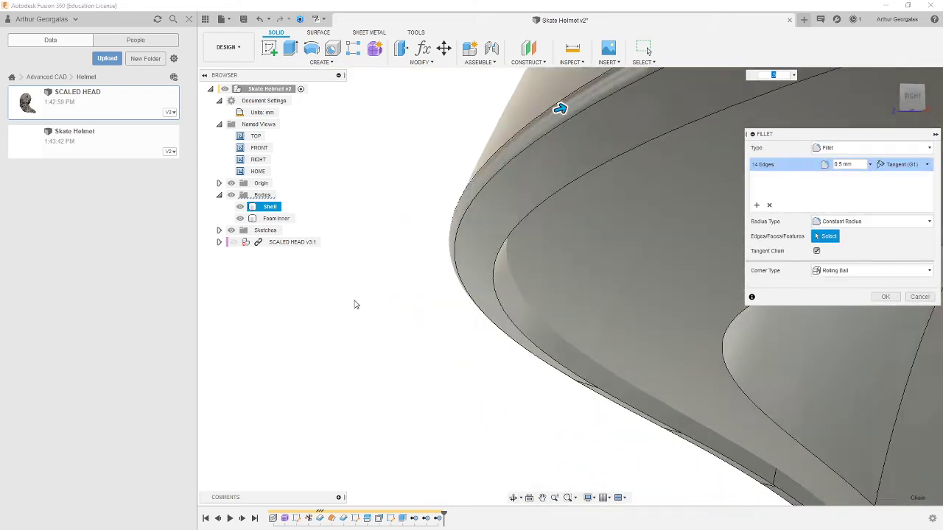
pyautogui.keyDown('shift'); pyautogui.moveTo(695, 416); pyautogui.dragTo(615, 393, button='middle'); pyautogui.keyUp('shift')
pyautogui.scroll(8, 695, 299)
pyautogui.scroll(-4, 664, 298)
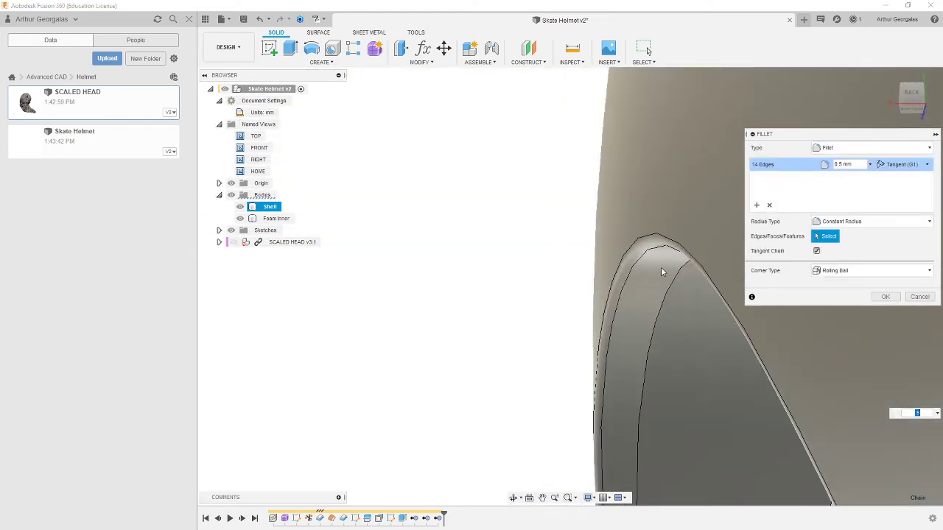
pyautogui.keyDown('shift'); pyautogui.moveTo(661, 271); pyautogui.dragTo(673, 293, button='middle'); pyautogui.keyUp('shift')
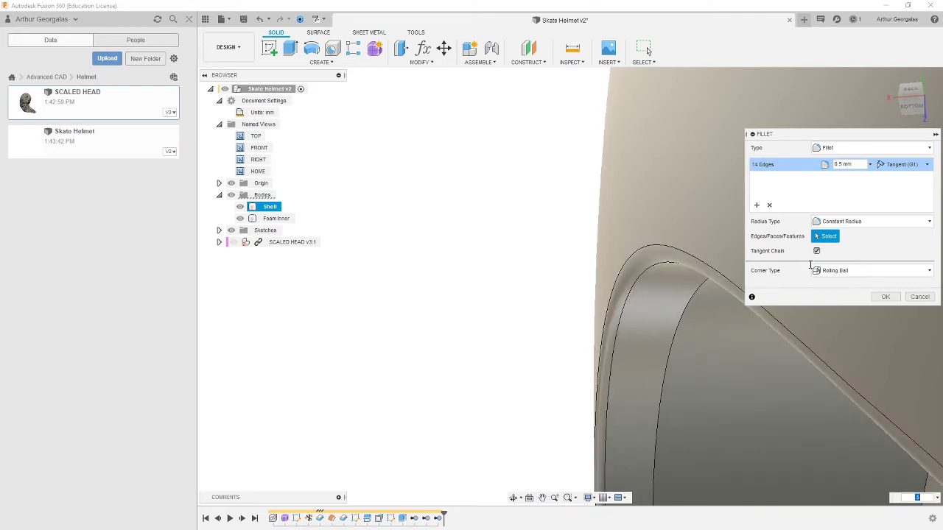
pyautogui.scroll(-3, 706, 286)
pyautogui.moveTo(757, 338); pyautogui.dragTo(518, 376, button='middle')
pyautogui.keyDown('shift'); pyautogui.moveTo(550, 309); pyautogui.dragTo(400, 323, button='middle'); pyautogui.keyUp('shift')
pyautogui.scroll(6, 395, 264)
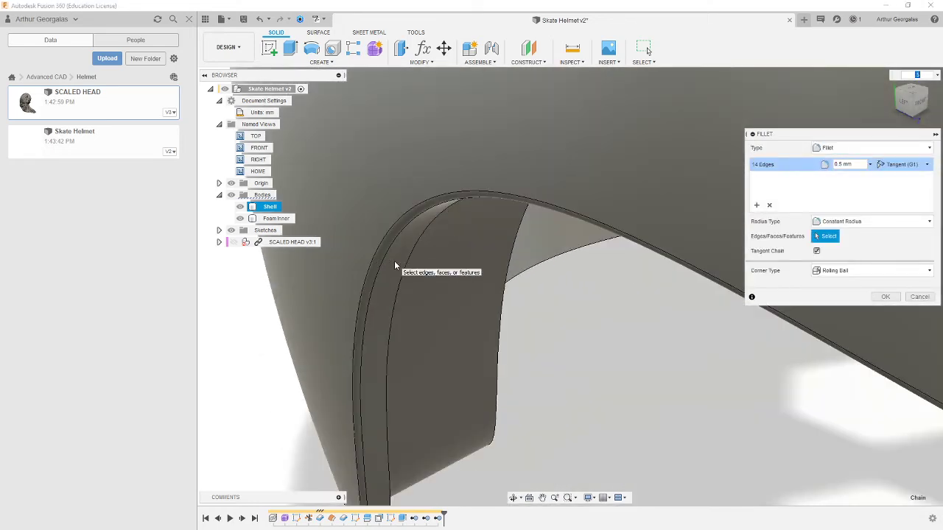
pyautogui.scroll(-5, 395, 264)
pyautogui.keyDown('shift'); pyautogui.moveTo(509, 290); pyautogui.dragTo(520, 221, button='middle'); pyautogui.keyUp('shift')
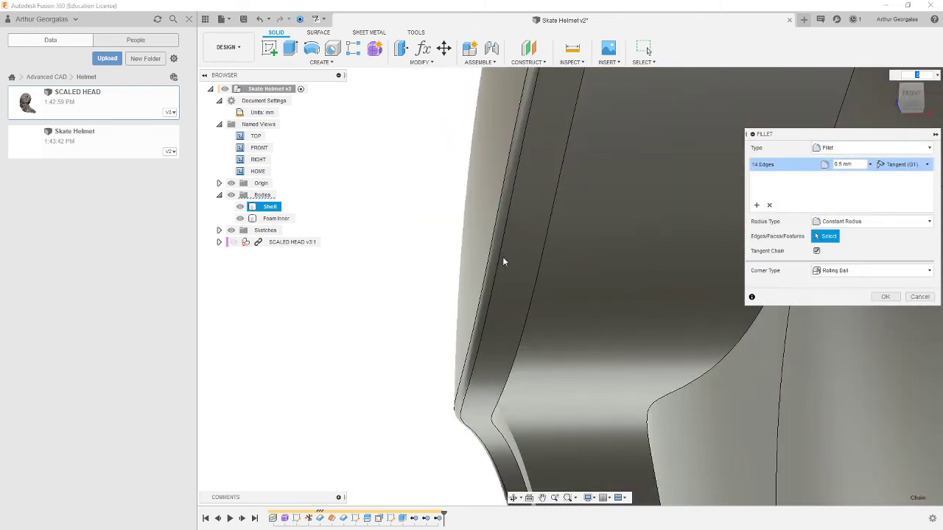
# Step: Switch the rim fillet's radius type to Chord Length and check the preview along the edge
pyautogui.click(901, 220)
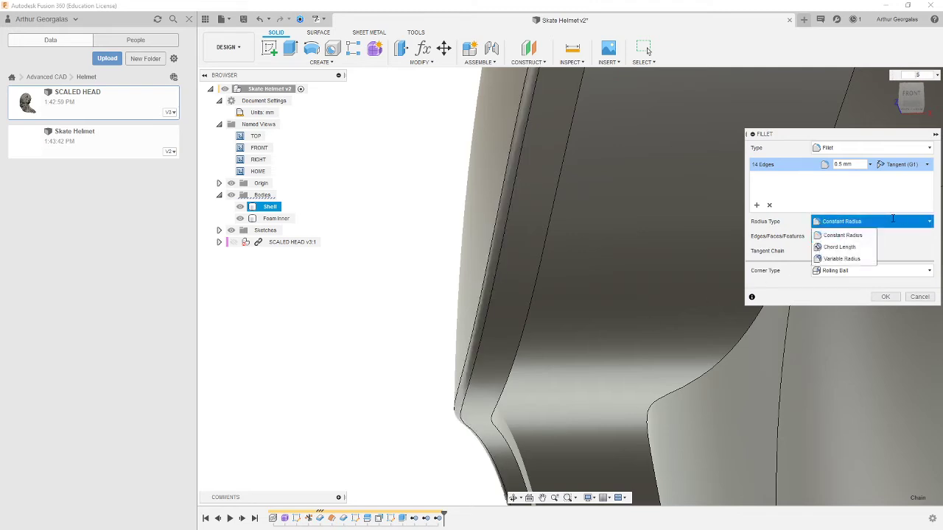
pyautogui.click(849, 248)
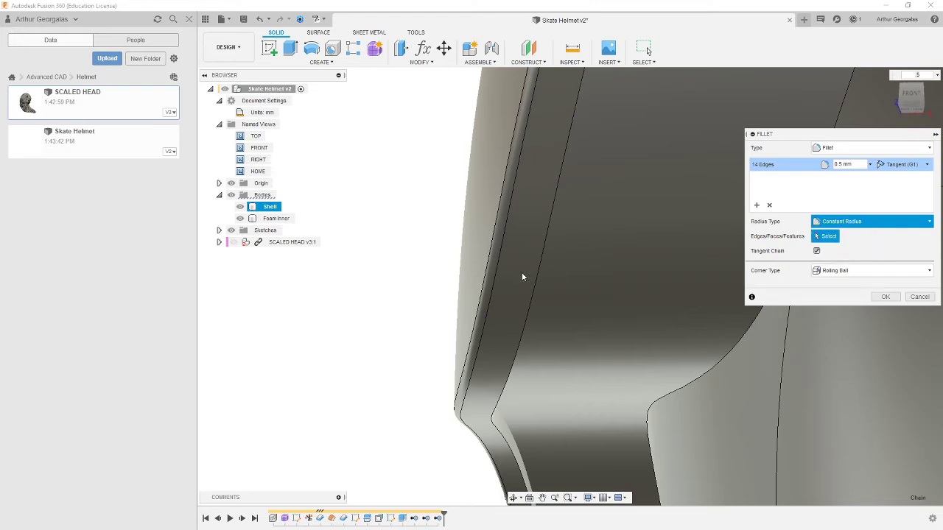
pyautogui.press('Down')
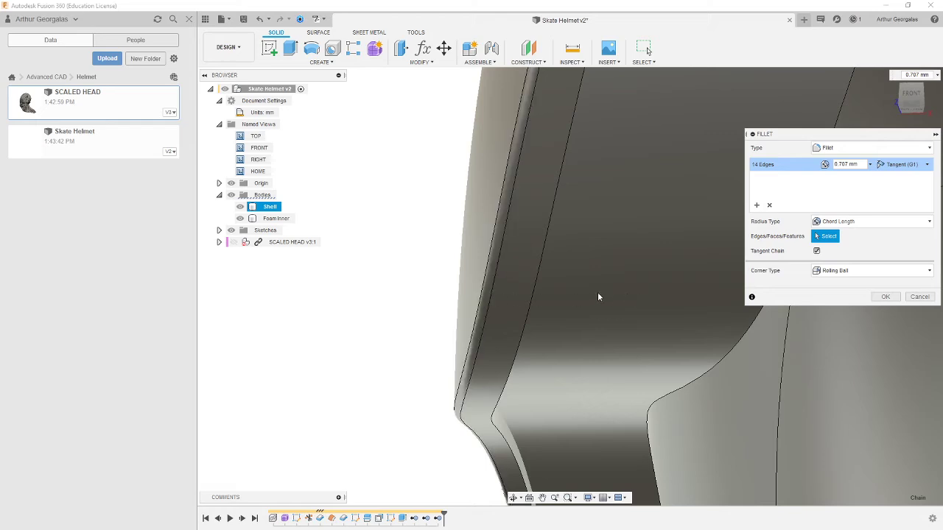
pyautogui.scroll(5, 498, 249)
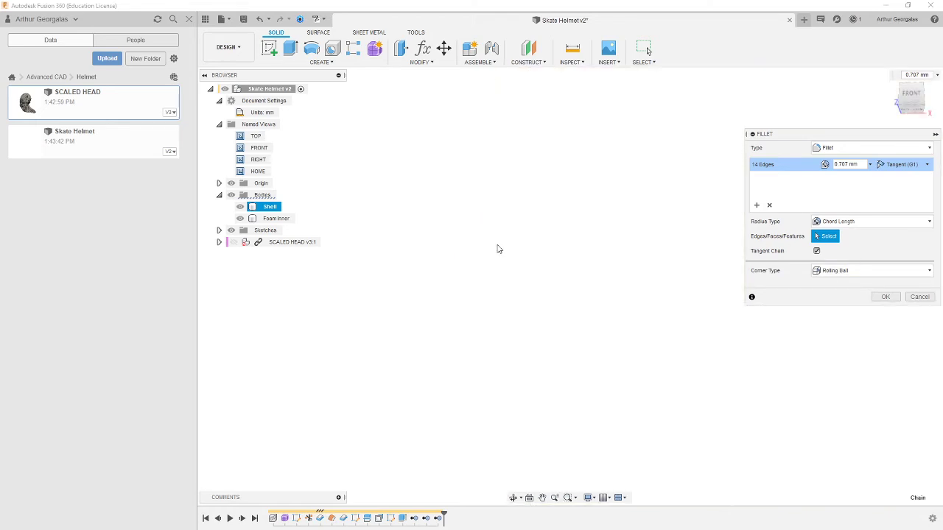
pyautogui.scroll(-6, 501, 246)
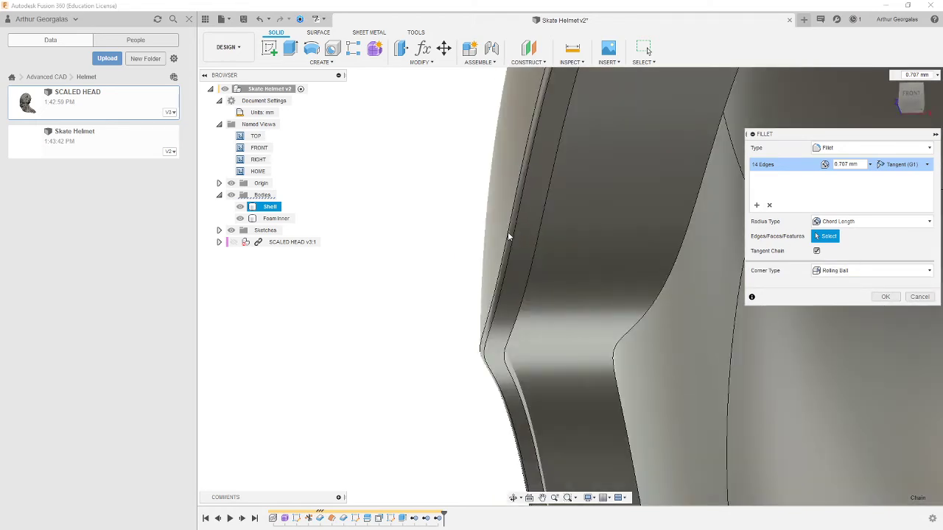
pyautogui.scroll(6, 515, 235)
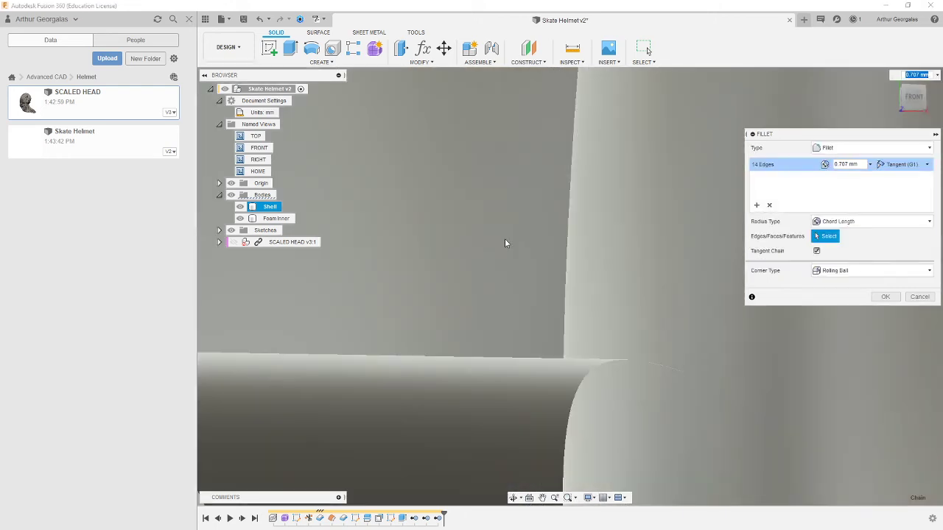
pyautogui.scroll(-4, 504, 239)
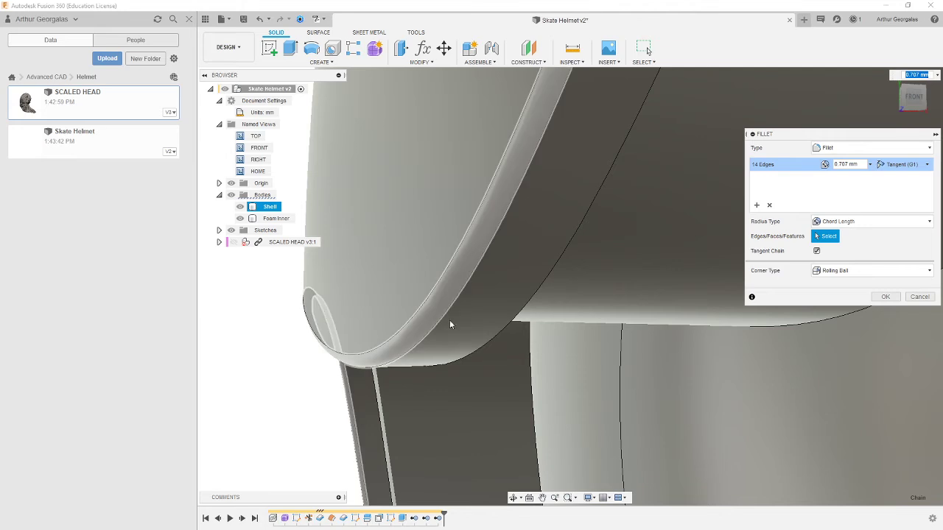
pyautogui.scroll(-5, 450, 320)
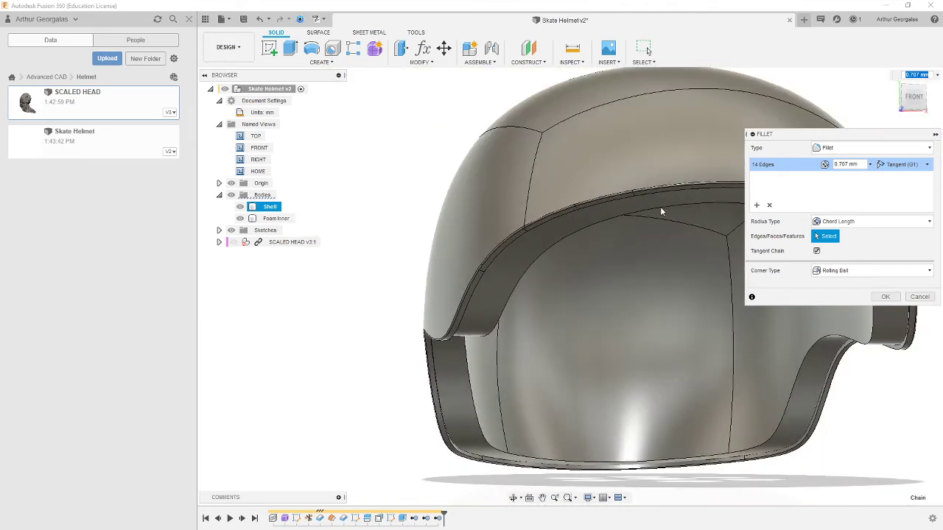
# Step: Add the Shell rim's inner edge loop to the fillet and set the chord length to 1 mm
pyautogui.moveTo(610, 231)
pyautogui.keyDown('shift'); pyautogui.mouseDown(button='middle')
pyautogui.moveTo(642, 261)
pyautogui.moveTo(488, 125)
pyautogui.mouseUp(button='middle'); pyautogui.keyUp('shift')
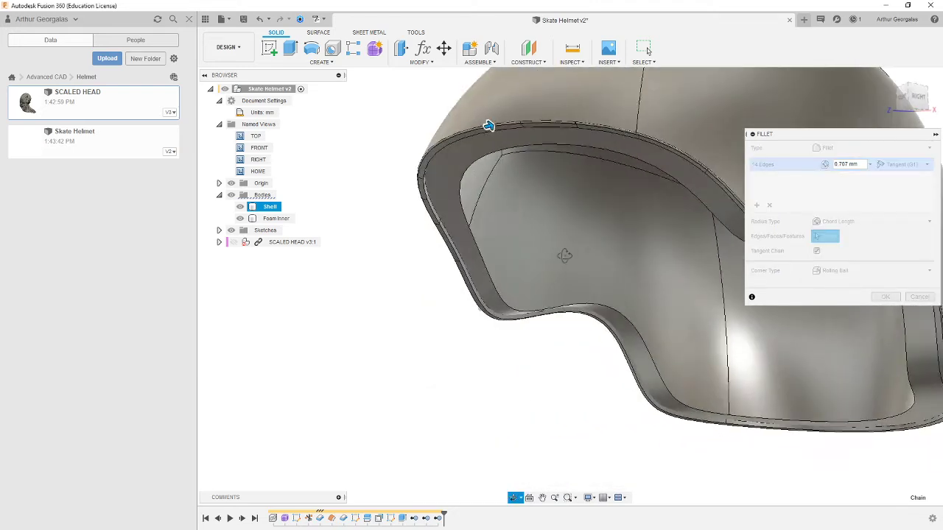
pyautogui.keyDown('shift'); pyautogui.moveTo(564, 256); pyautogui.dragTo(553, 262, button='middle'); pyautogui.keyUp('shift')
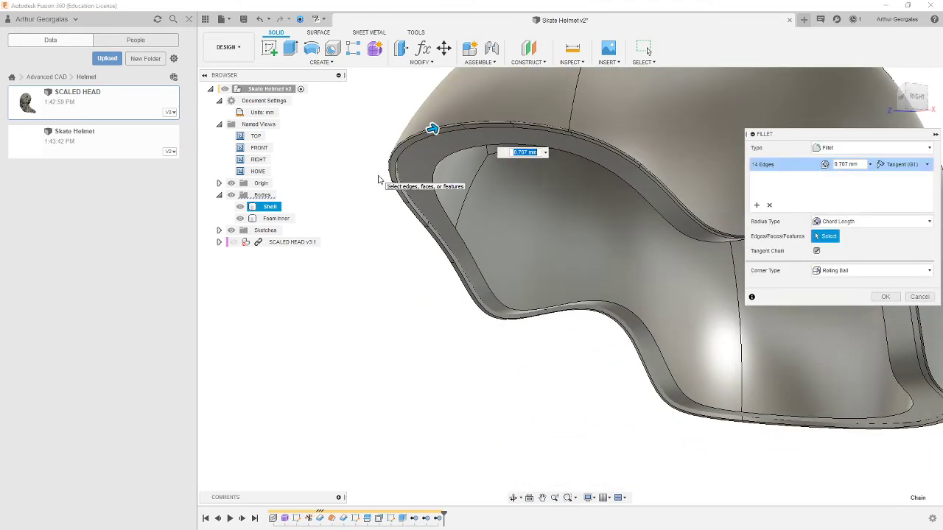
pyautogui.scroll(3, 411, 173)
pyautogui.scroll(2, 406, 170)
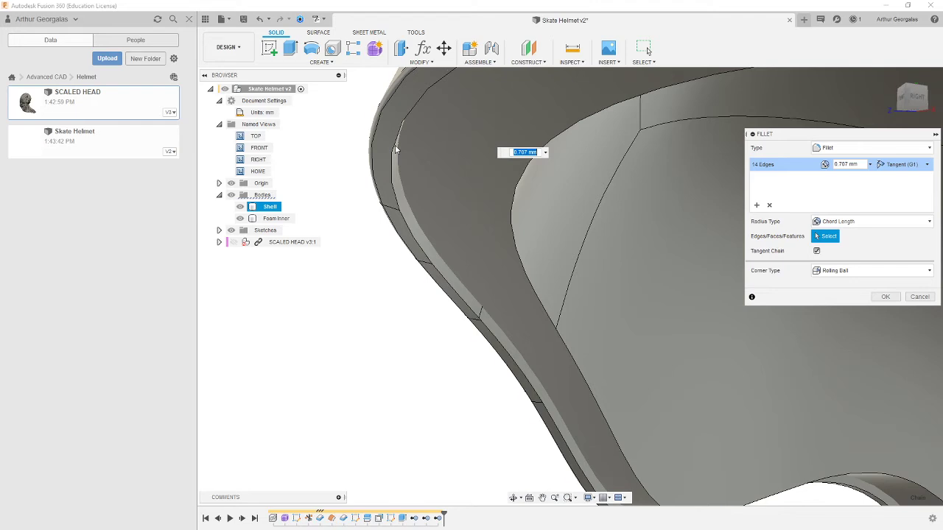
pyautogui.click(395, 147)
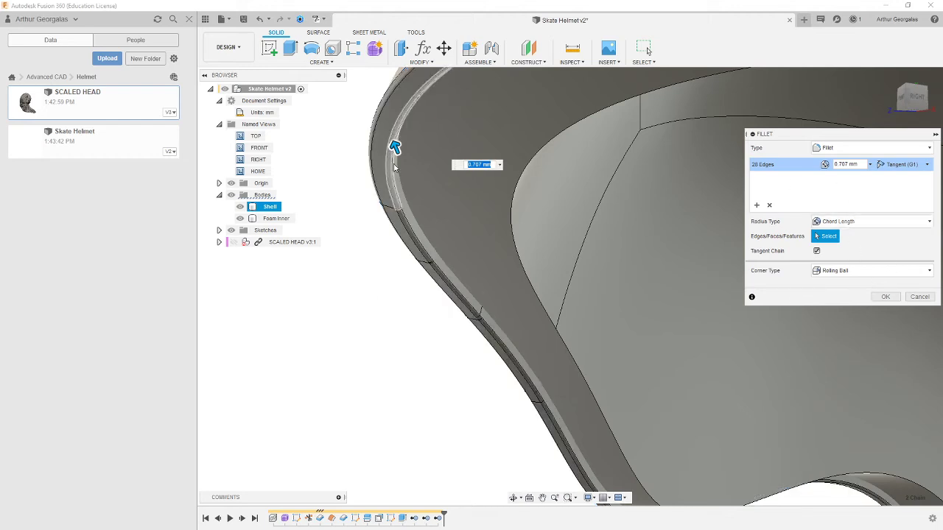
pyautogui.press('BackSpace')
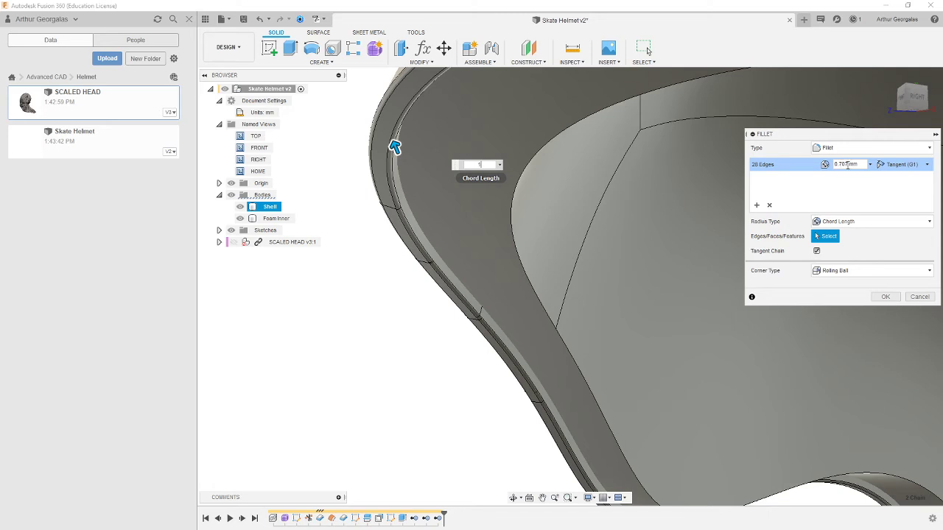
pyautogui.press('Return')
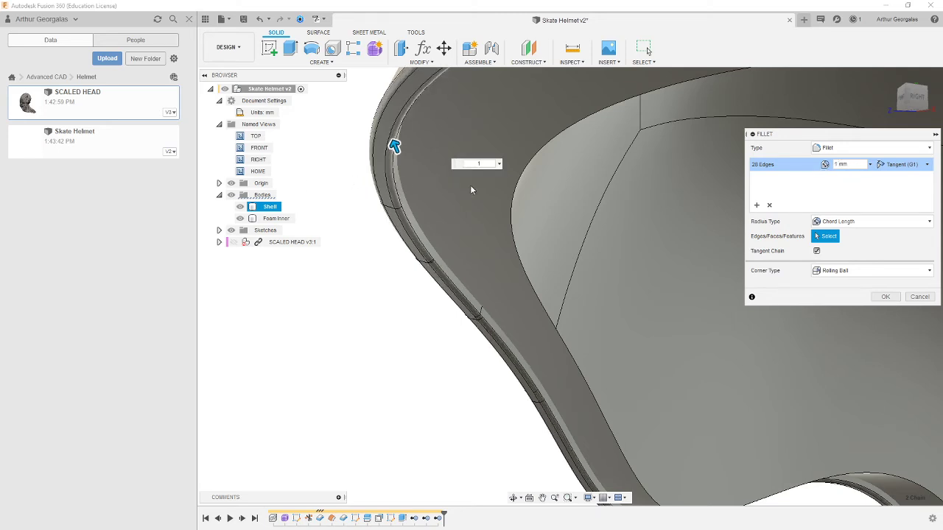
# Step: Set the rim fillet's continuity to Curvature (G2) and check the rounded corners of the Shell
pyautogui.click(902, 164)
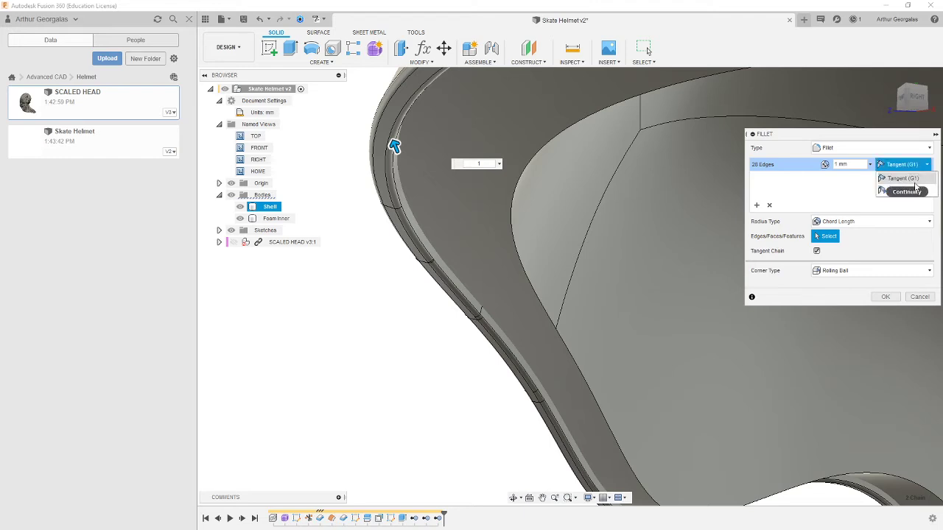
pyautogui.click(908, 191)
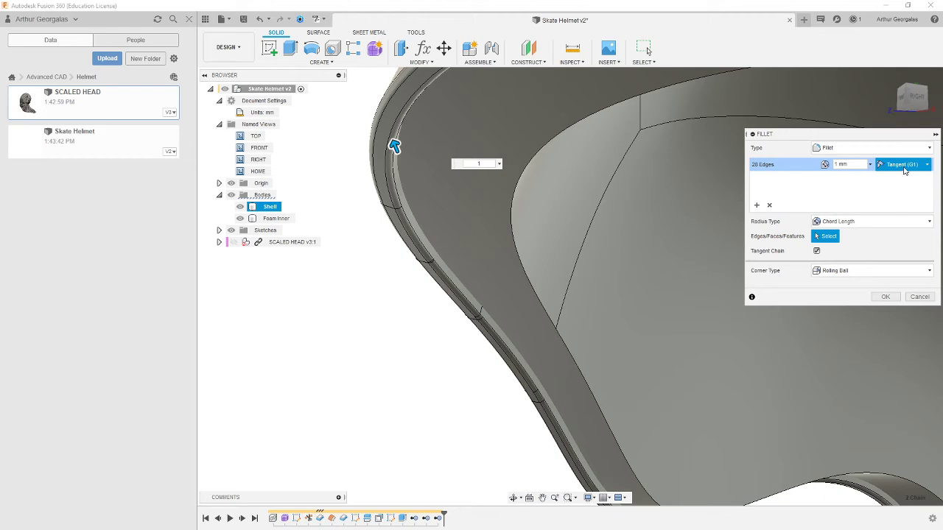
pyautogui.scroll(-1, 896, 164)
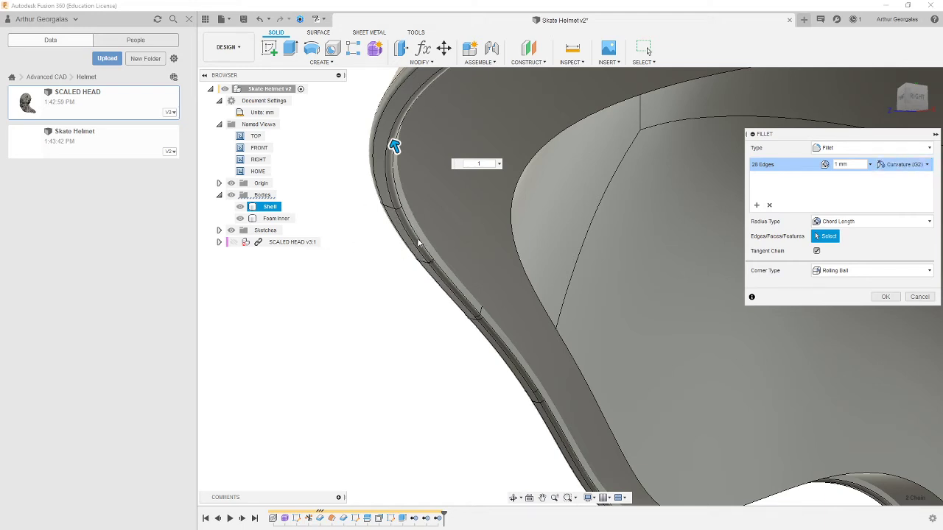
pyautogui.scroll(-5, 511, 295)
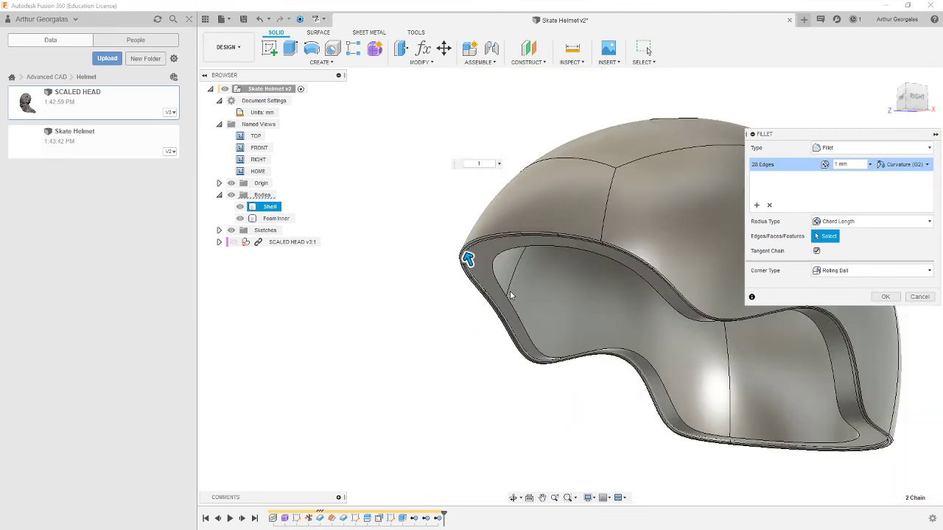
pyautogui.keyDown('shift'); pyautogui.moveTo(606, 314); pyautogui.dragTo(647, 376, button='middle'); pyautogui.keyUp('shift')
pyautogui.scroll(8, 647, 375)
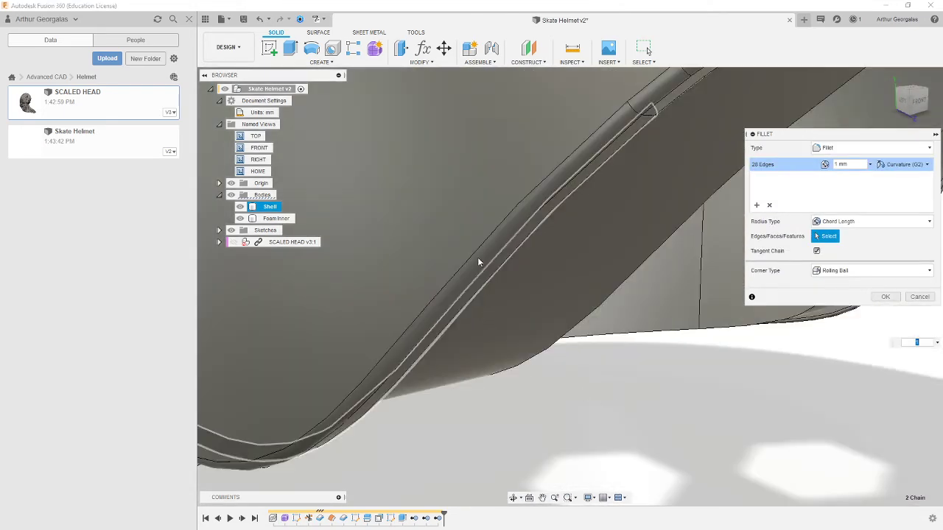
pyautogui.keyDown('shift'); pyautogui.moveTo(479, 260); pyautogui.dragTo(420, 265, button='middle'); pyautogui.keyUp('shift')
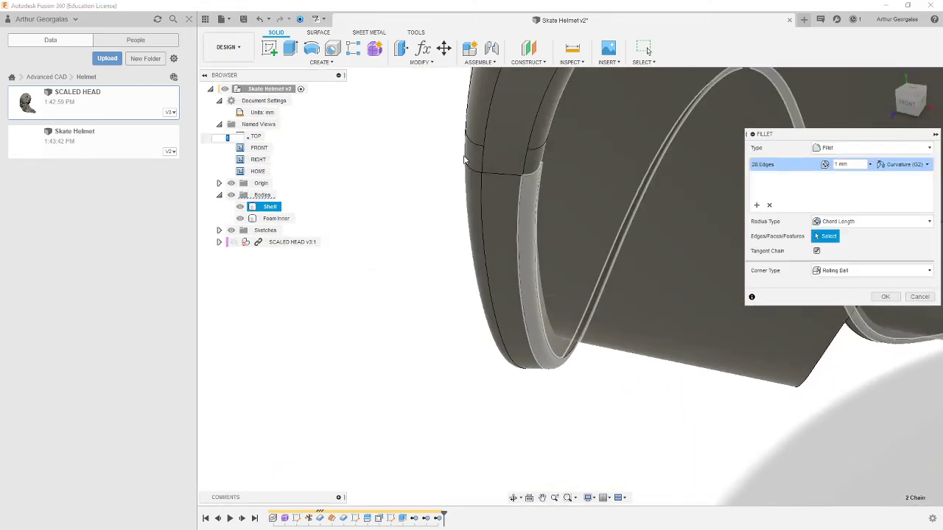
pyautogui.keyDown('shift'); pyautogui.moveTo(530, 289); pyautogui.dragTo(462, 199, button='middle'); pyautogui.keyUp('shift')
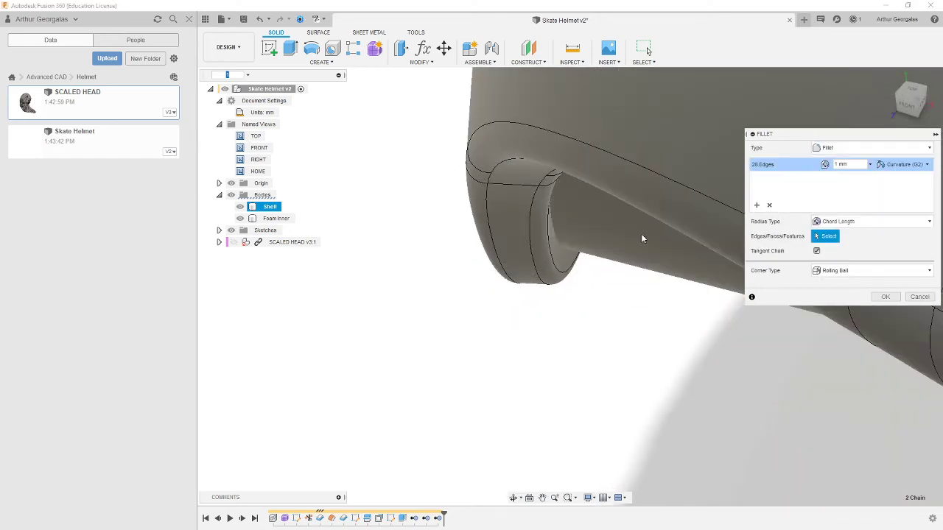
pyautogui.click(882, 297)
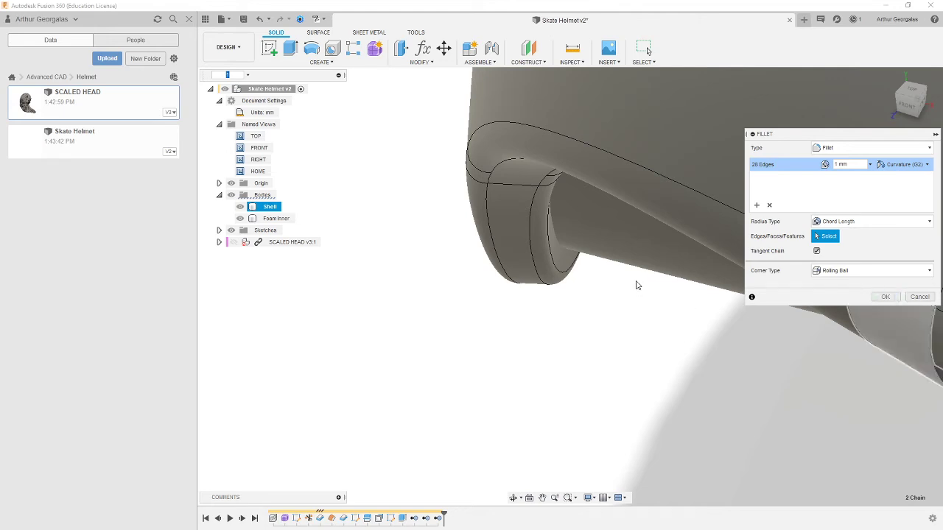
# Step: Add the Foam Inner's outer rim edge loop to the 1 mm fillet, and its inside rim loop as a second selection set
pyautogui.click(554, 236)
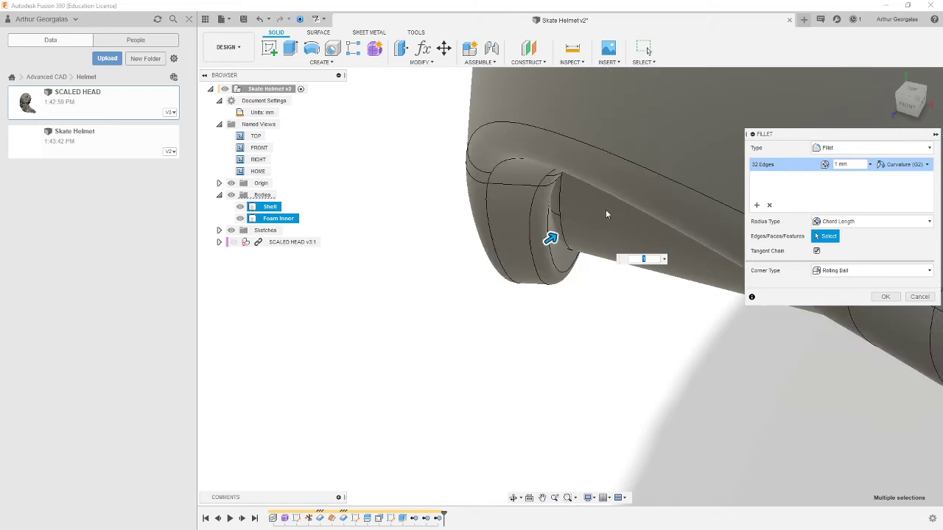
pyautogui.keyDown('shift'); pyautogui.moveTo(535, 297); pyautogui.dragTo(456, 295, button='middle'); pyautogui.keyUp('shift')
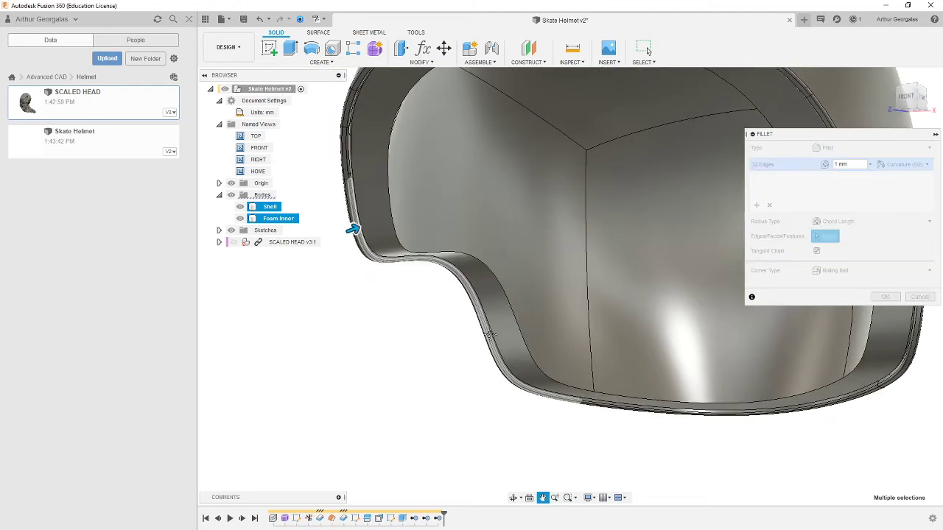
pyautogui.click(756, 205)
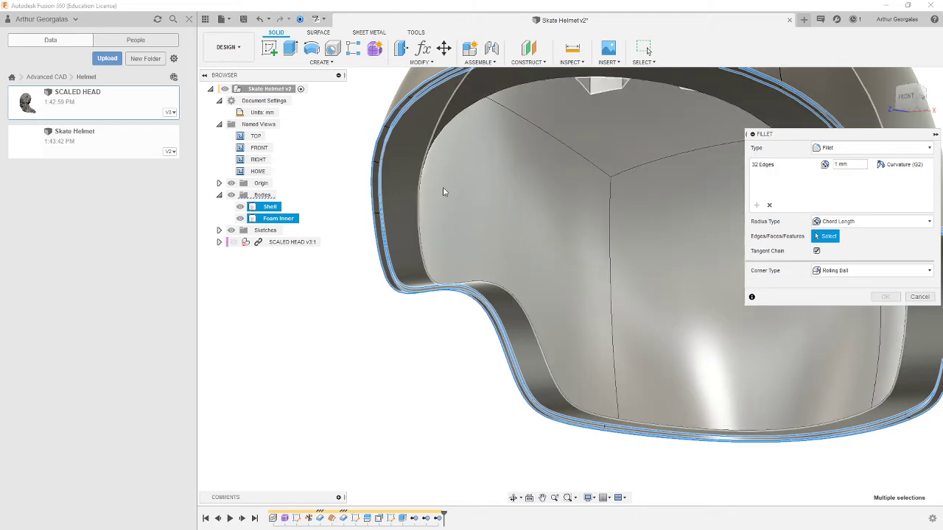
pyautogui.click(421, 179)
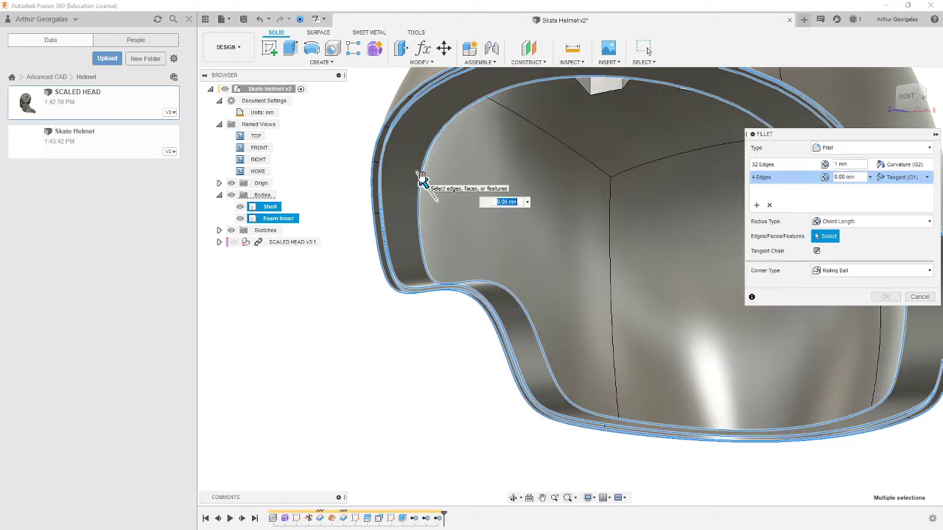
# Step: Set the chord length of the Foam Inner's inside rim loop to 10 mm and check the preview from below and the front
pyautogui.click(854, 178)
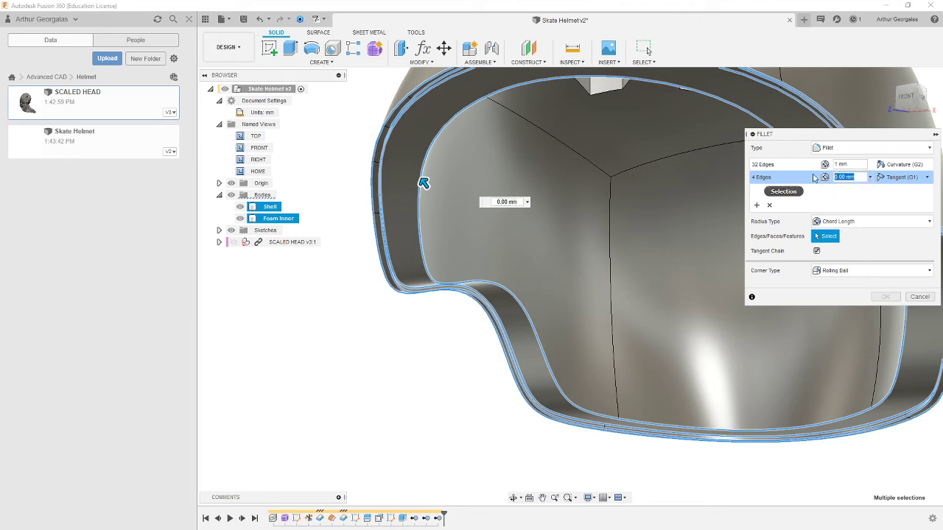
pyautogui.write('10')
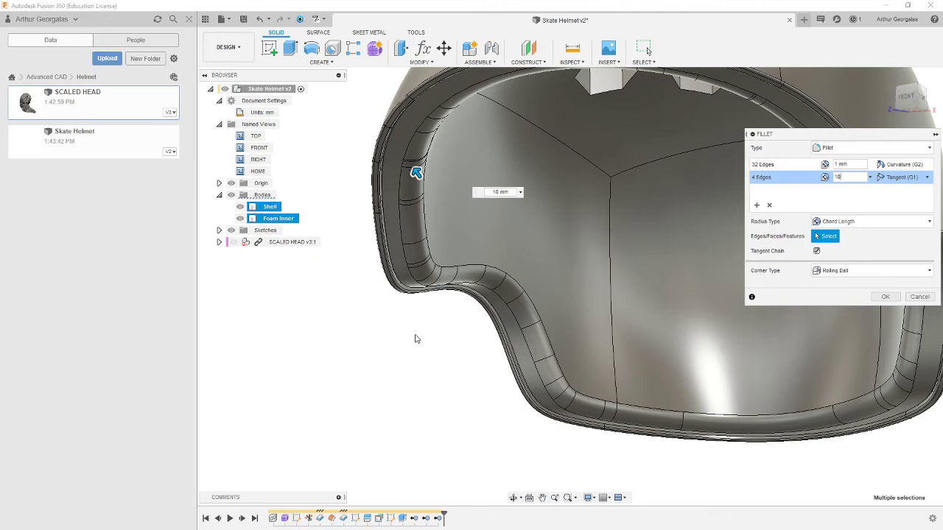
pyautogui.keyDown('shift'); pyautogui.moveTo(422, 338); pyautogui.dragTo(652, 303, button='middle'); pyautogui.keyUp('shift')
pyautogui.keyDown('shift'); pyautogui.moveTo(579, 309); pyautogui.dragTo(478, 234, button='middle'); pyautogui.keyUp('shift')
pyautogui.keyDown('shift'); pyautogui.moveTo(585, 362); pyautogui.dragTo(560, 364, button='middle'); pyautogui.keyUp('shift')
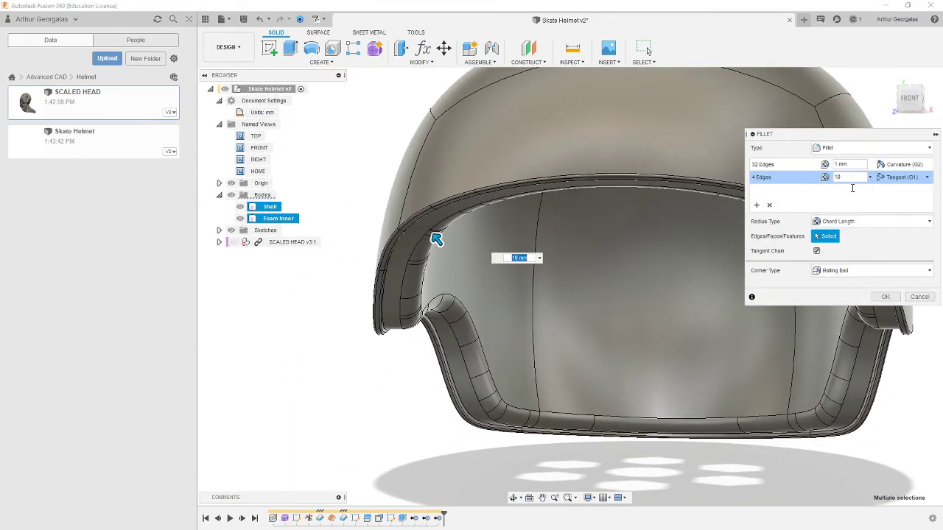
# Step: Set the chord length of the Foam Inner's inside rim loop to 14 mm and complete the rim fillet
pyautogui.moveTo(852, 178); pyautogui.dragTo(802, 181)
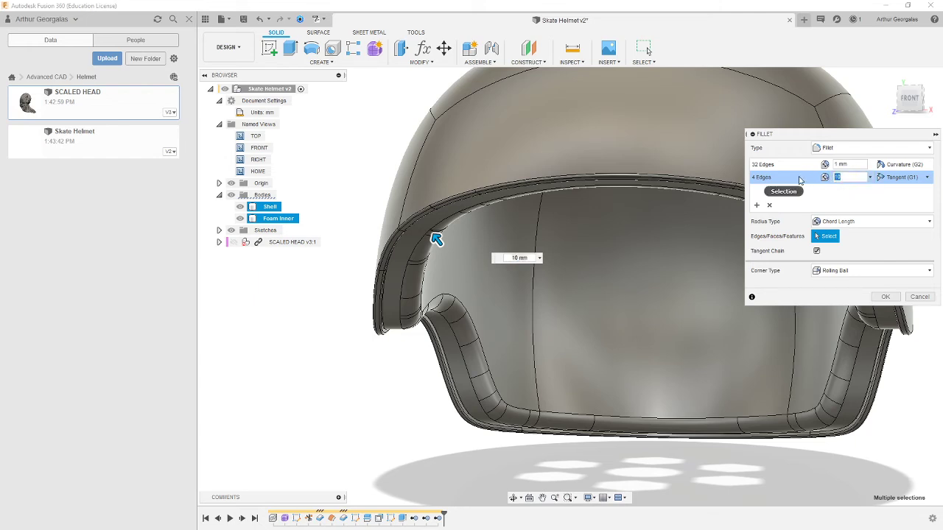
pyautogui.write('1')
pyautogui.write('4')
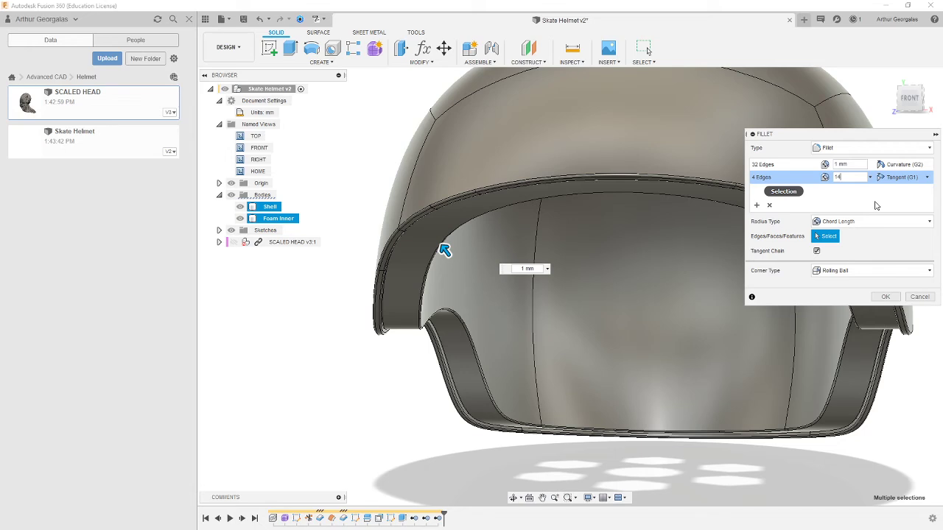
pyautogui.press('Return')
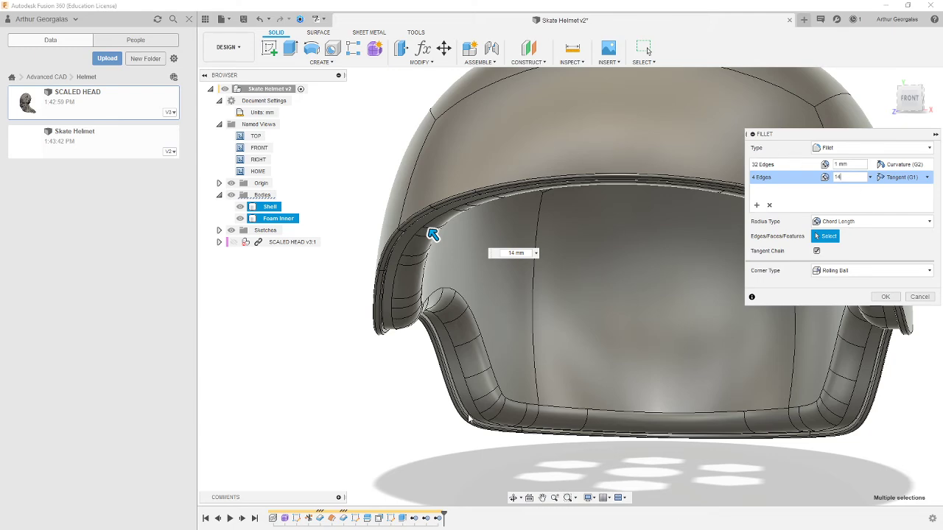
pyautogui.moveTo(403, 390)
pyautogui.keyDown('shift'); pyautogui.mouseDown(button='middle')
pyautogui.moveTo(374, 347)
pyautogui.moveTo(423, 320)
pyautogui.moveTo(442, 339)
pyautogui.moveTo(387, 381)
pyautogui.mouseUp(button='middle'); pyautogui.keyUp('shift')
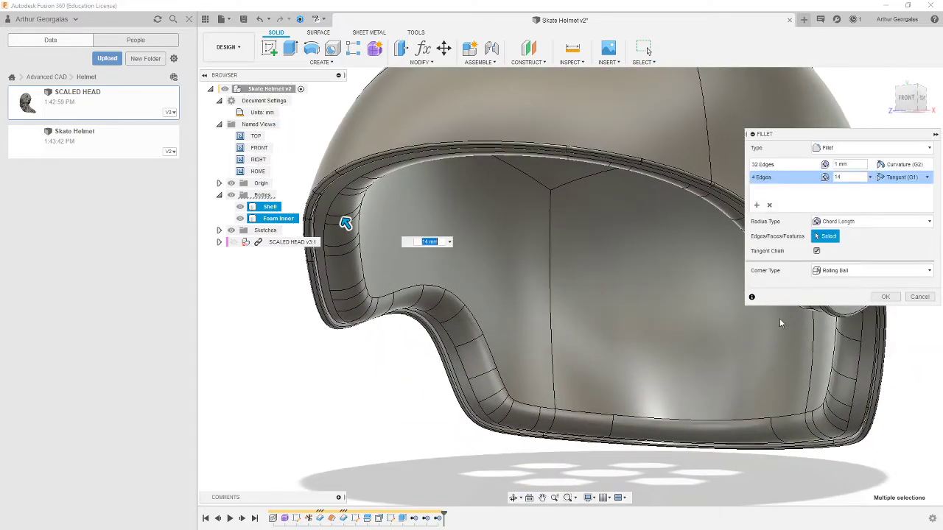
pyautogui.click(886, 296)
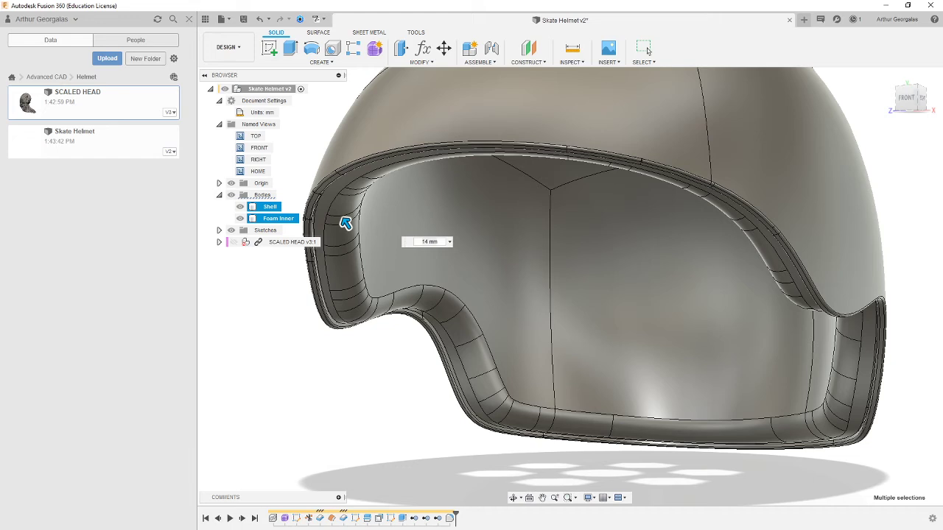
pyautogui.press('Return')
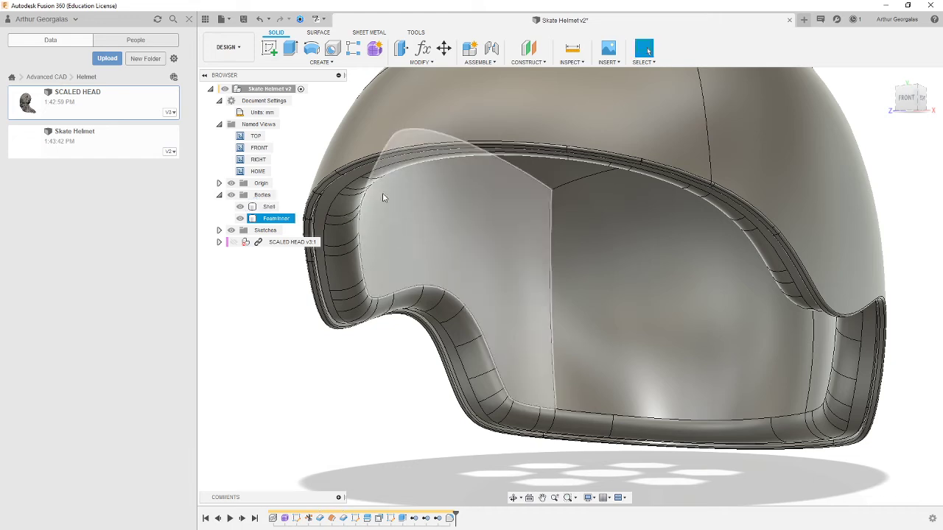
# Step: Save the helmet design as a new version with the description User Saved
pyautogui.click(245, 22)
pyautogui.click(243, 20)
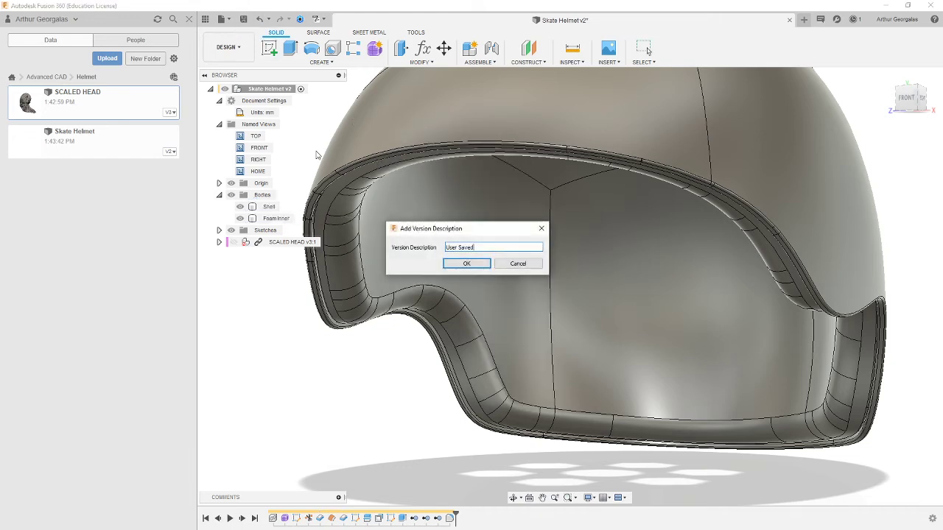
pyautogui.click(451, 263)
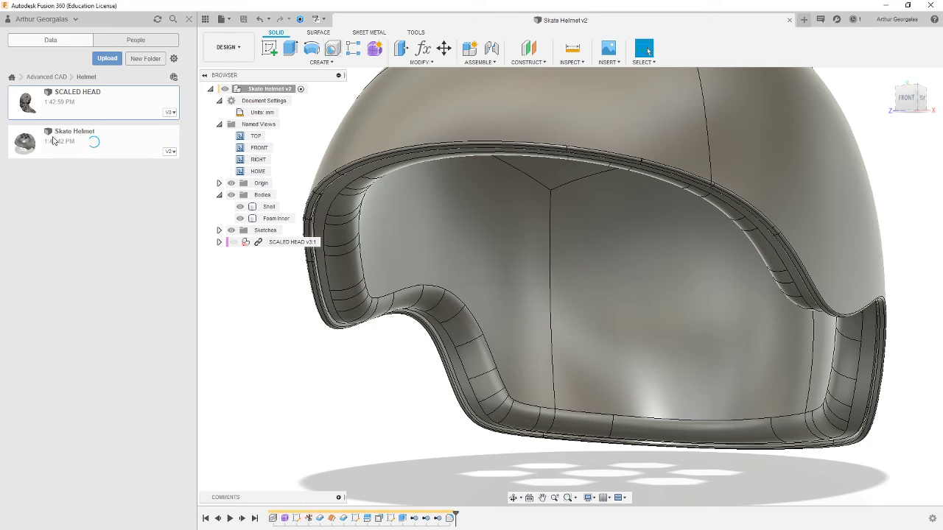
# Step: Start a new fillet at the vent openings on the helmet's inside and set its radius type to Constant Radius
pyautogui.click(277, 218)
pyautogui.keyDown('shift'); pyautogui.moveTo(511, 265); pyautogui.dragTo(567, 284, button='middle'); pyautogui.keyUp('shift')
pyautogui.scroll(3, 579, 193)
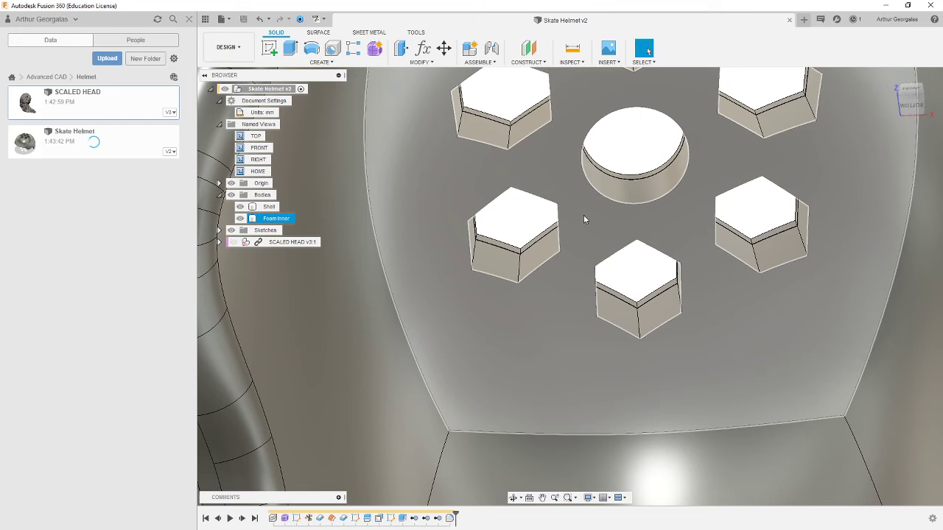
pyautogui.press('f')
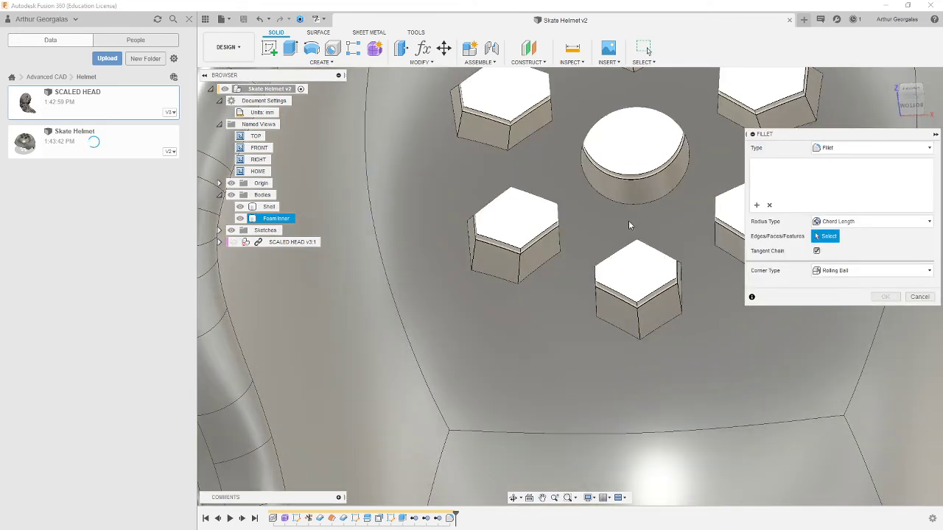
pyautogui.click(834, 222)
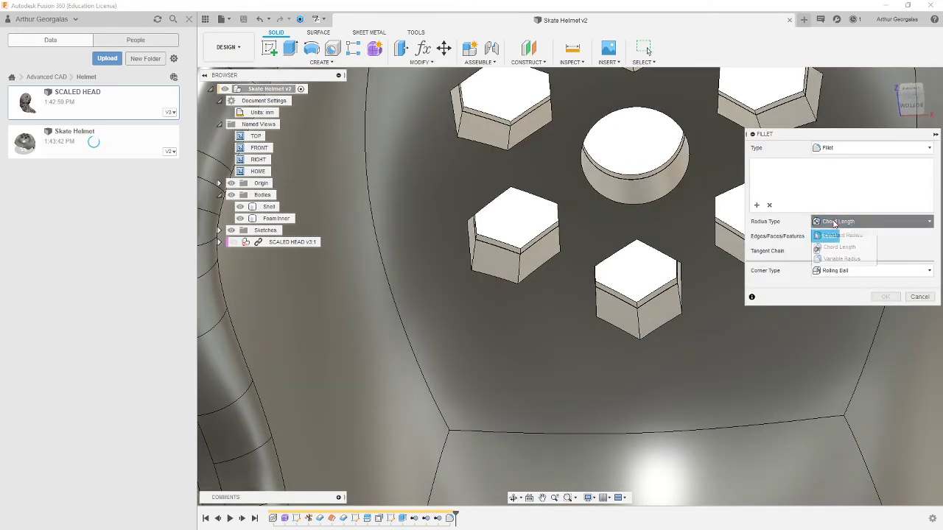
pyautogui.click(841, 236)
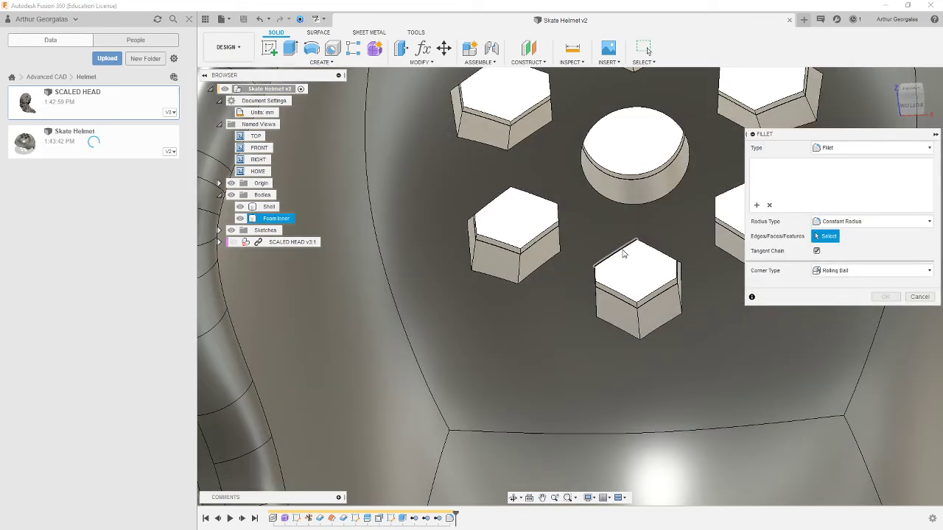
# Step: Select the six inside edges of one hexagonal vent opening in the Foam Inner for the fillet
pyautogui.click(623, 251)
pyautogui.click(665, 251)
pyautogui.click(664, 255)
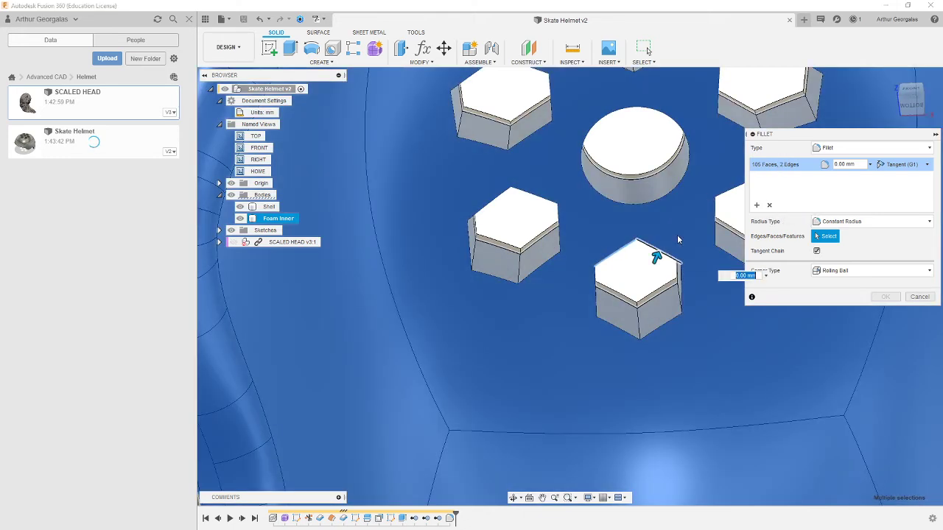
pyautogui.click(679, 273)
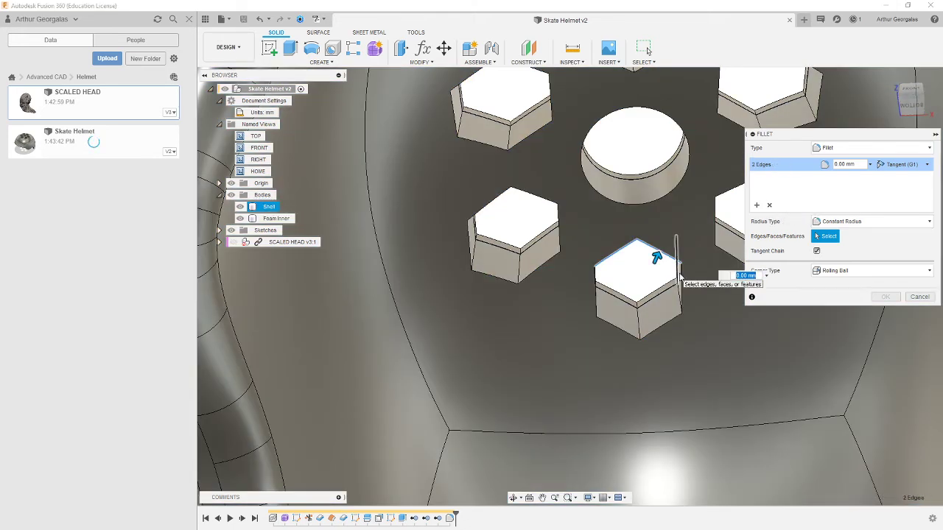
pyautogui.click(678, 271)
pyautogui.click(674, 318)
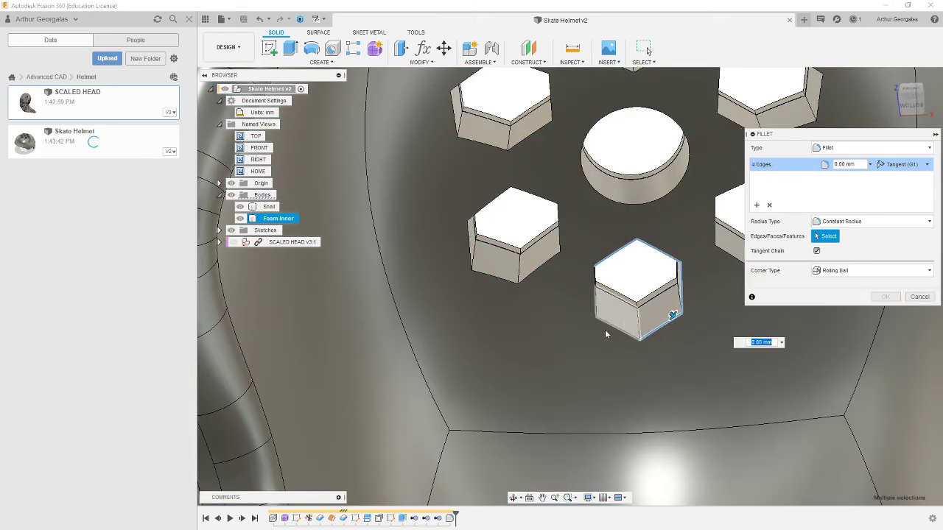
pyautogui.click(599, 308)
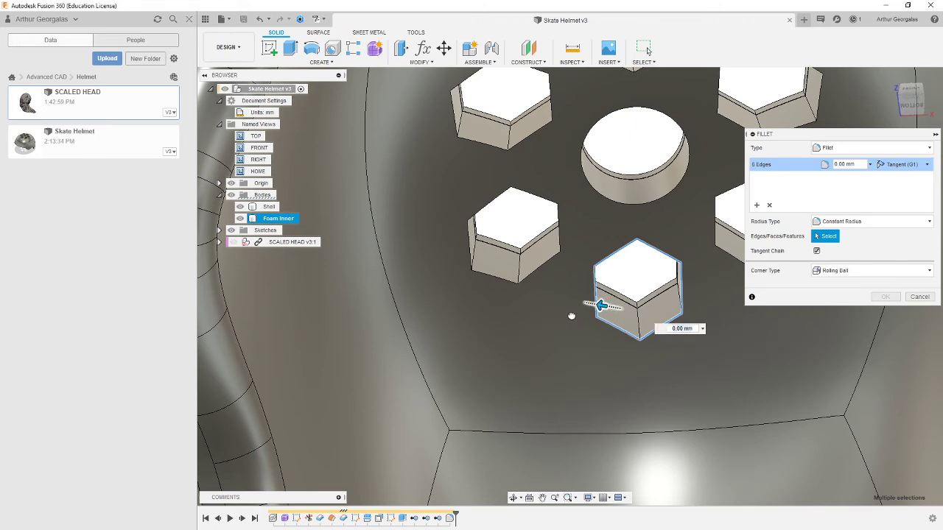
# Step: Try a fillet radius of about 9.175 mm on the hexagonal vent's inside edges, and remove that selection set
pyautogui.moveTo(552, 314); pyautogui.dragTo(552, 315)
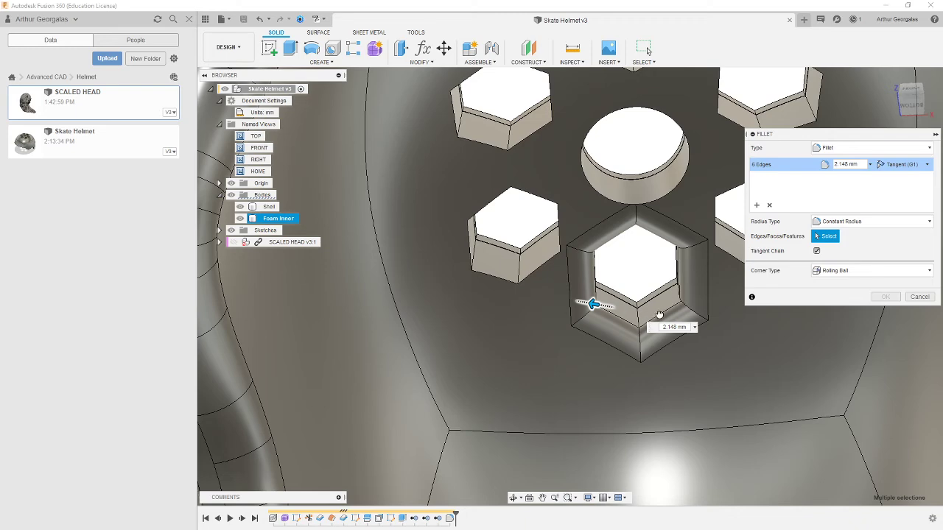
pyautogui.scroll(-3, 509, 251)
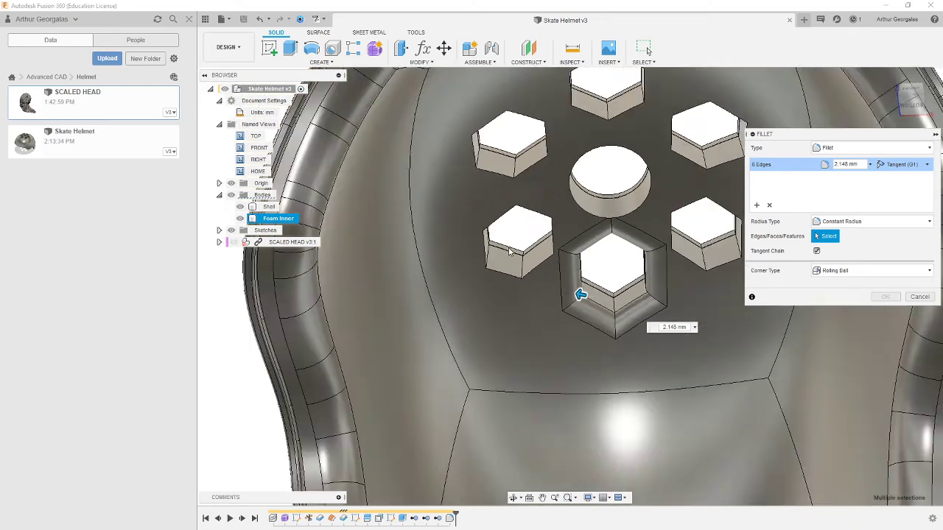
pyautogui.scroll(7, 516, 249)
pyautogui.scroll(-3, 494, 267)
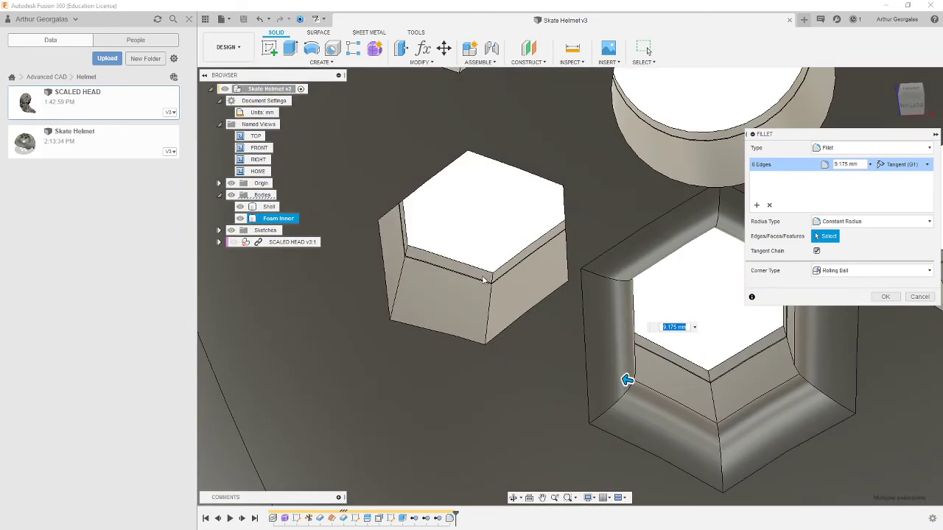
pyautogui.scroll(-4, 504, 275)
pyautogui.keyDown('shift'); pyautogui.moveTo(505, 275); pyautogui.dragTo(585, 240, button='middle'); pyautogui.keyUp('shift')
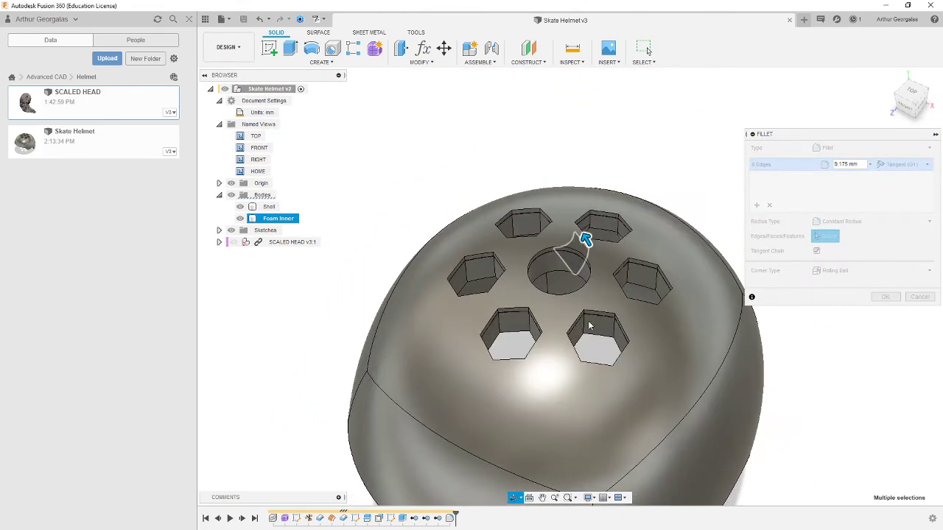
pyautogui.click(769, 205)
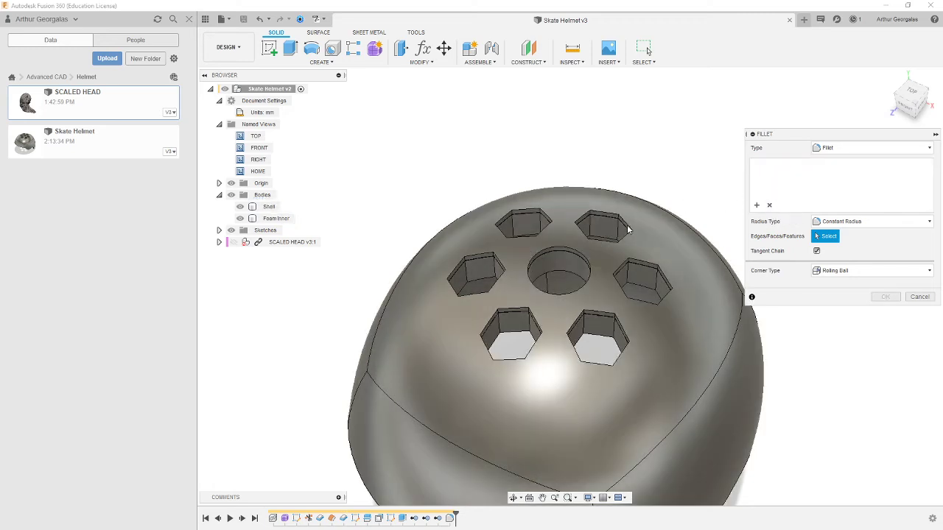
# Step: Select the Shell's faces around the vent openings for the fillet and set the radius to 0.5 mm
pyautogui.click(550, 252)
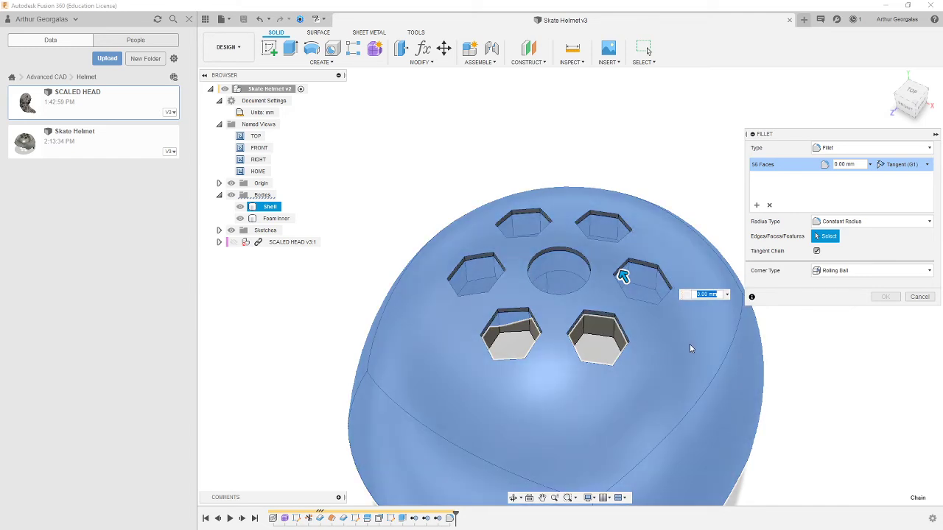
pyautogui.write('.5')
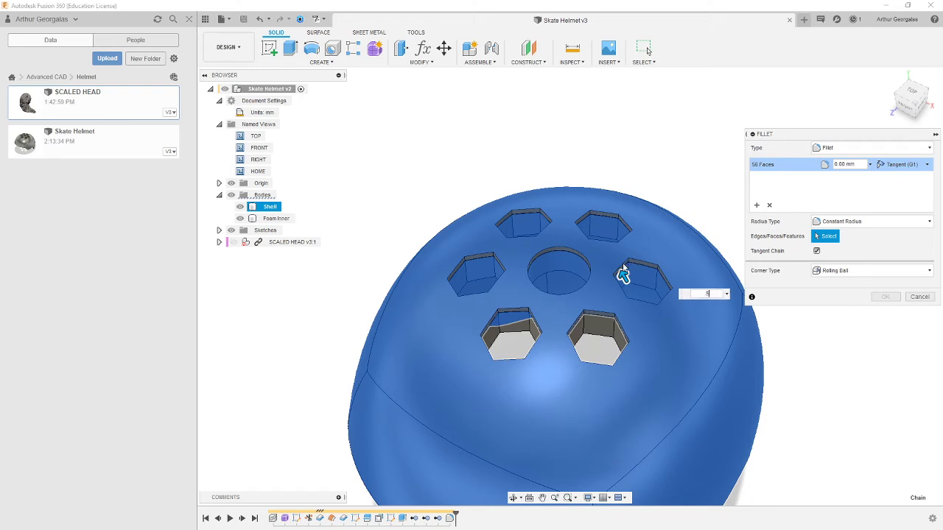
pyautogui.scroll(5, 624, 270)
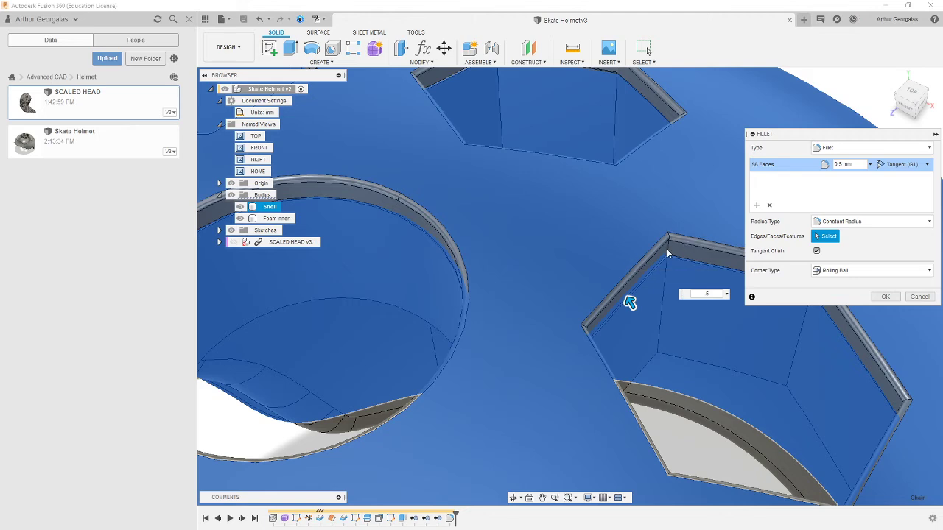
pyautogui.moveTo(595, 222); pyautogui.dragTo(501, 202, button='middle')
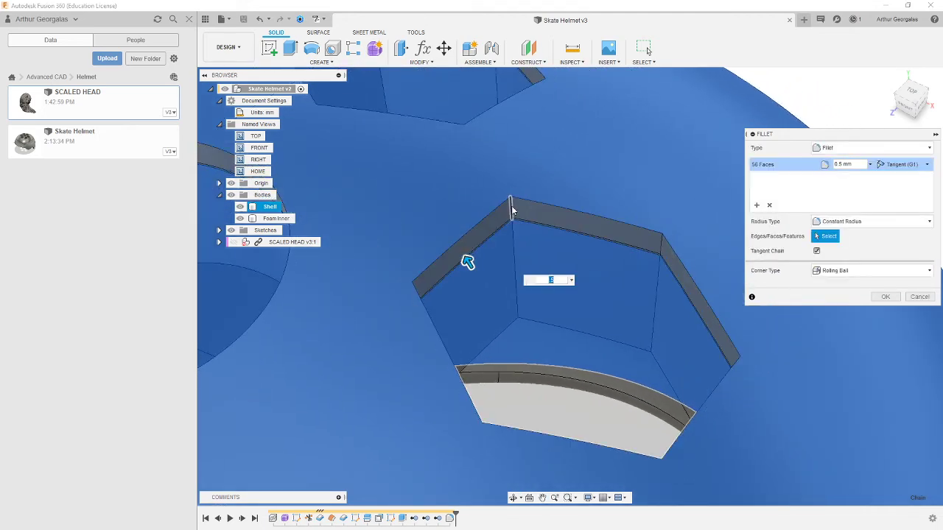
# Step: Add the six short corner edges of one hexagonal vent in the Shell to the 0.5 mm fillet selection
pyautogui.click(511, 210)
pyautogui.click(661, 245)
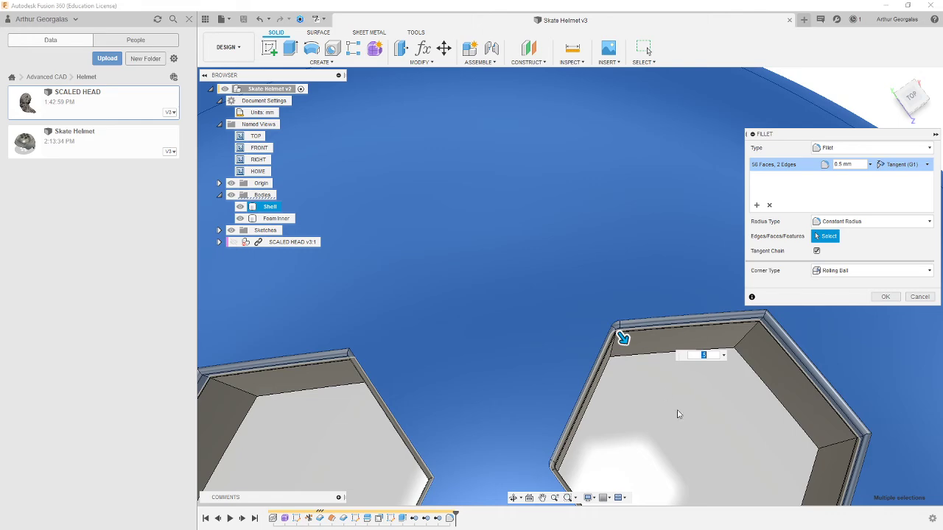
pyautogui.moveTo(711, 439); pyautogui.dragTo(691, 421, button='middle')
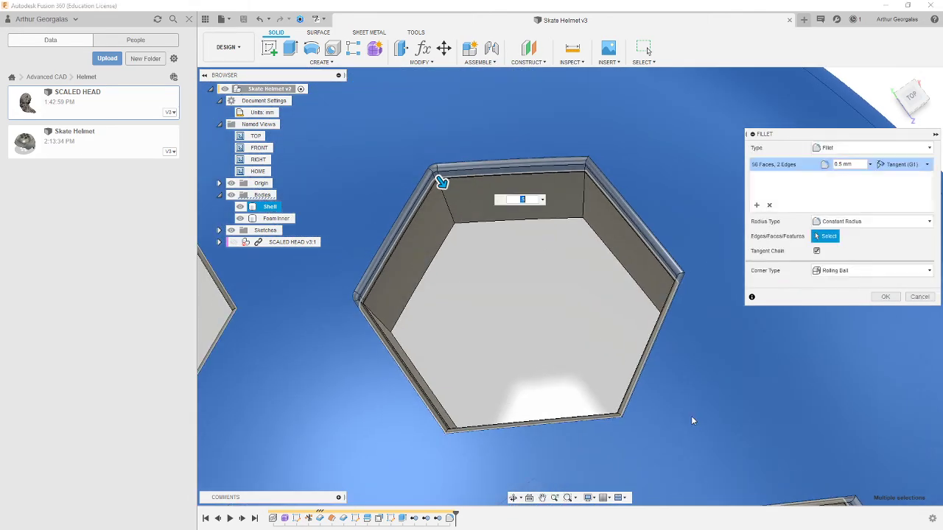
pyautogui.keyDown('shift'); pyautogui.moveTo(611, 200); pyautogui.dragTo(611, 230, button='middle'); pyautogui.keyUp('shift')
pyautogui.click(710, 246)
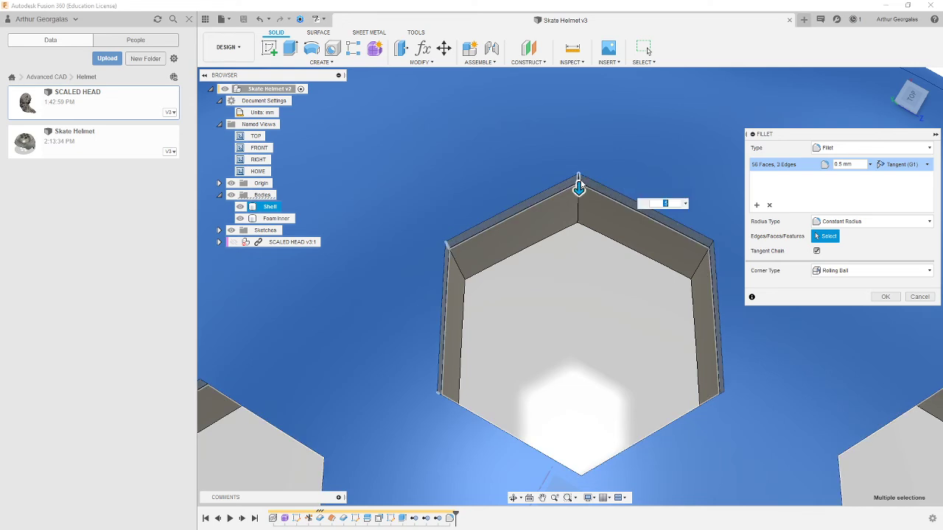
pyautogui.click(709, 249)
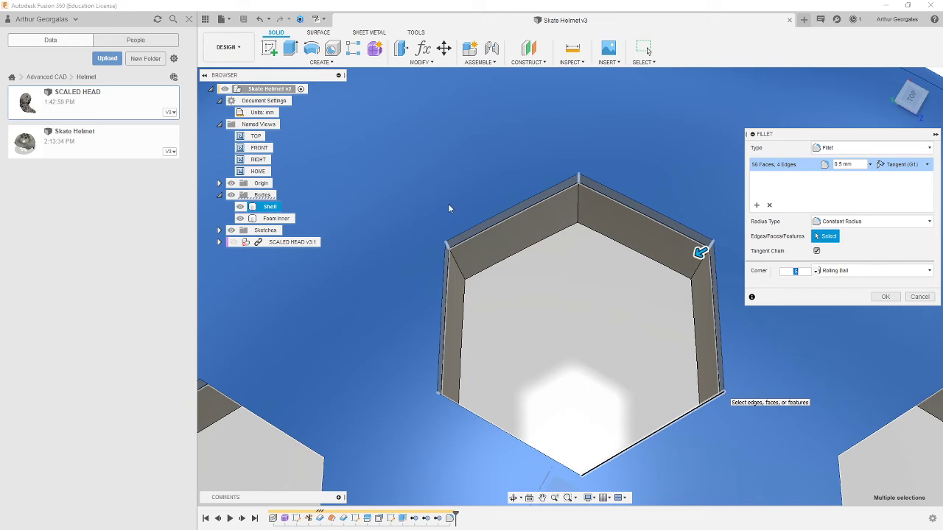
pyautogui.click(476, 233)
pyautogui.keyDown('shift'); pyautogui.moveTo(611, 354); pyautogui.dragTo(636, 342, button='middle'); pyautogui.keyUp('shift')
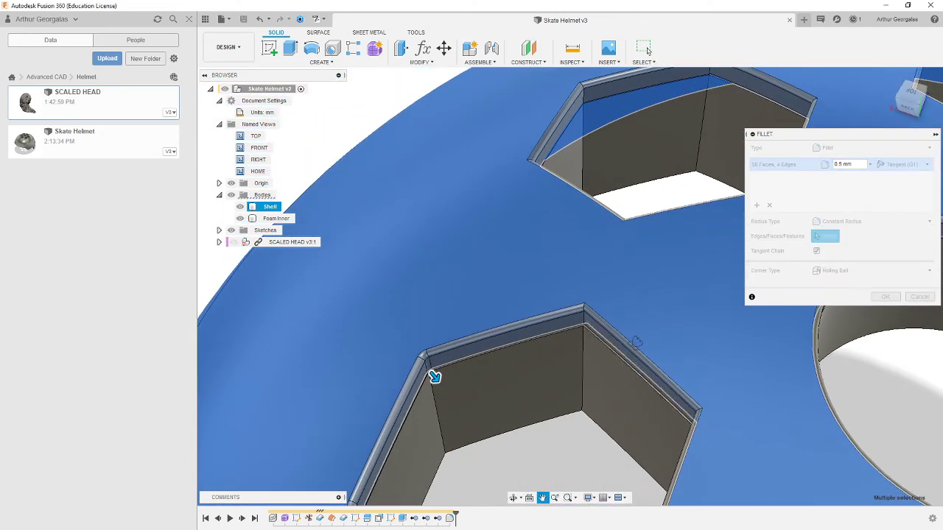
pyautogui.keyDown('shift'); pyautogui.moveTo(435, 376); pyautogui.dragTo(657, 343, button='middle'); pyautogui.keyUp('shift')
pyautogui.click(728, 352)
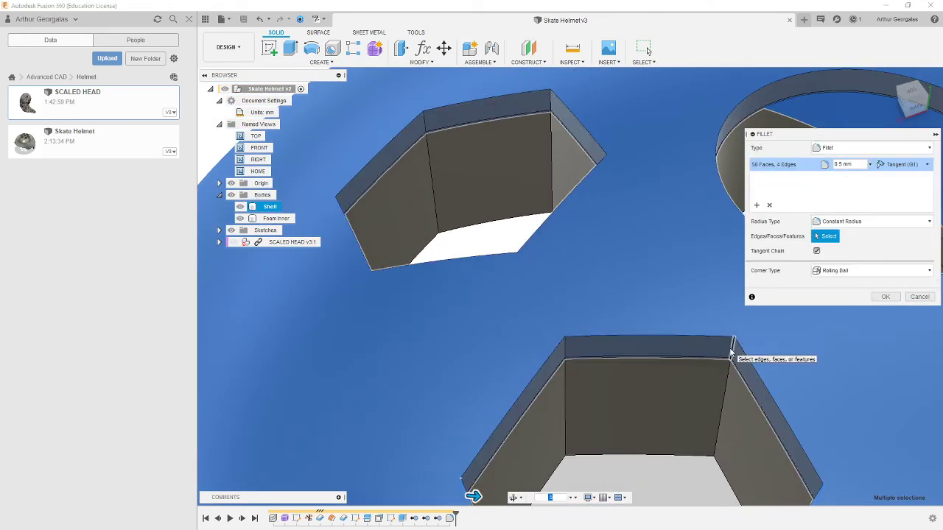
pyautogui.click(565, 346)
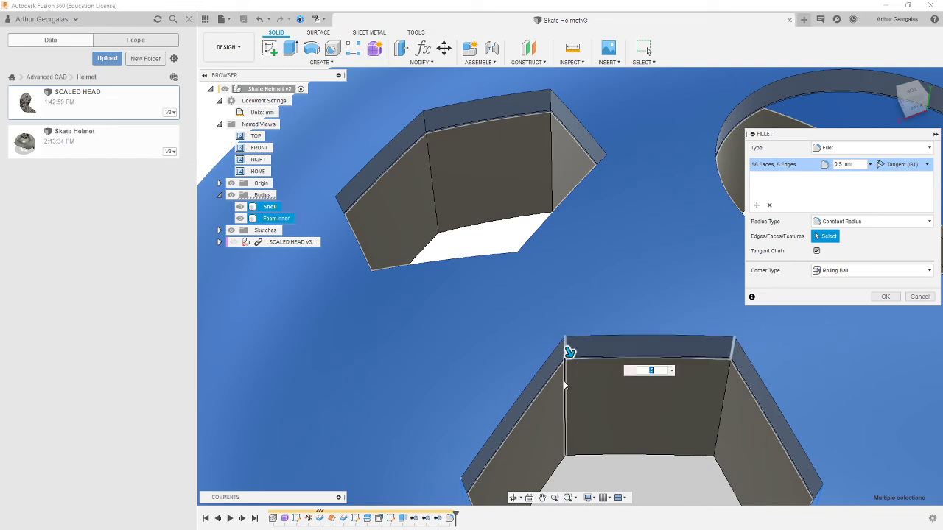
# Step: Add five of the long corner edges inside the same hexagonal vent in the Foam Inner to the fillet selection
pyautogui.click(565, 383)
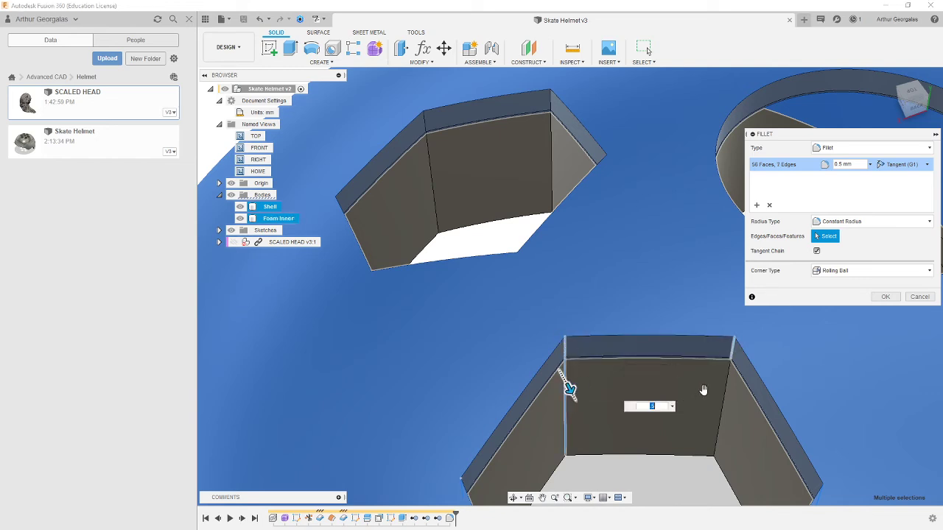
pyautogui.click(727, 380)
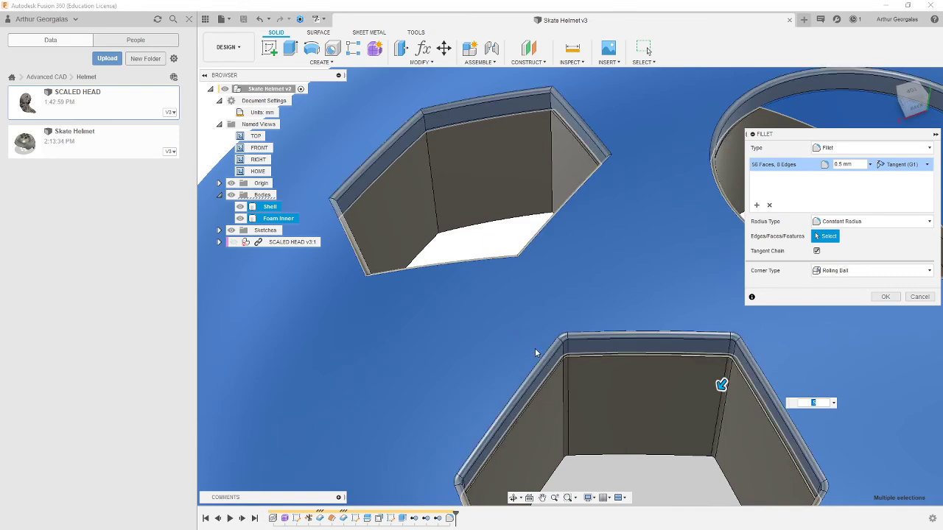
pyautogui.scroll(-3, 639, 446)
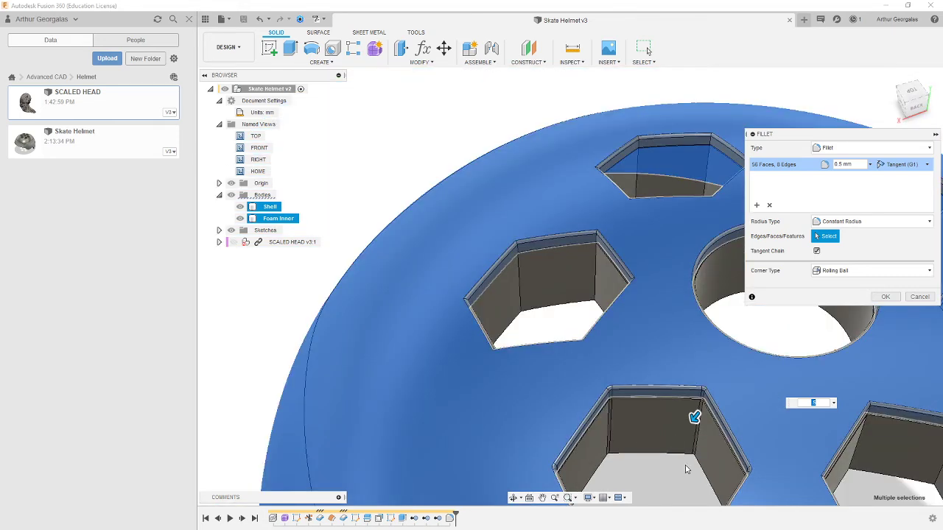
pyautogui.keyDown('shift'); pyautogui.moveTo(686, 466); pyautogui.dragTo(656, 346, button='middle'); pyautogui.keyUp('shift')
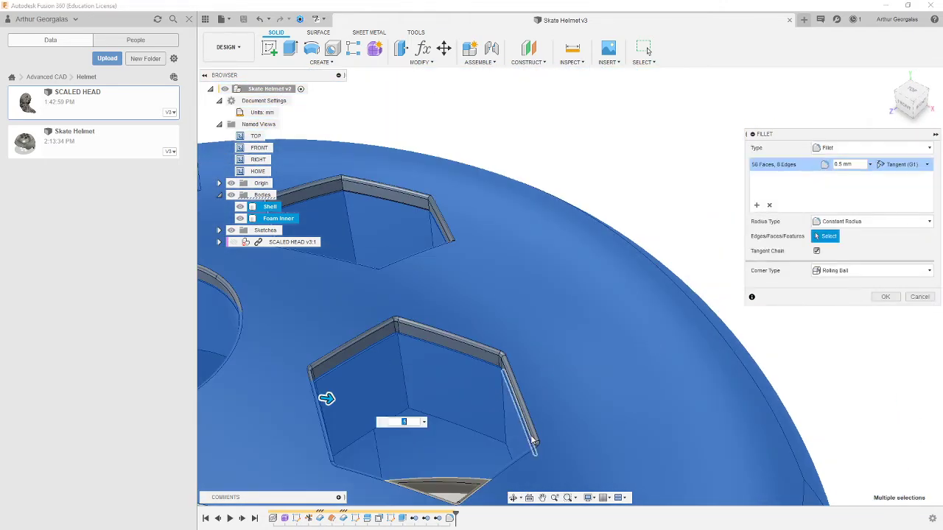
pyautogui.keyDown('shift'); pyautogui.moveTo(532, 441); pyautogui.dragTo(574, 351, button='middle'); pyautogui.keyUp('shift')
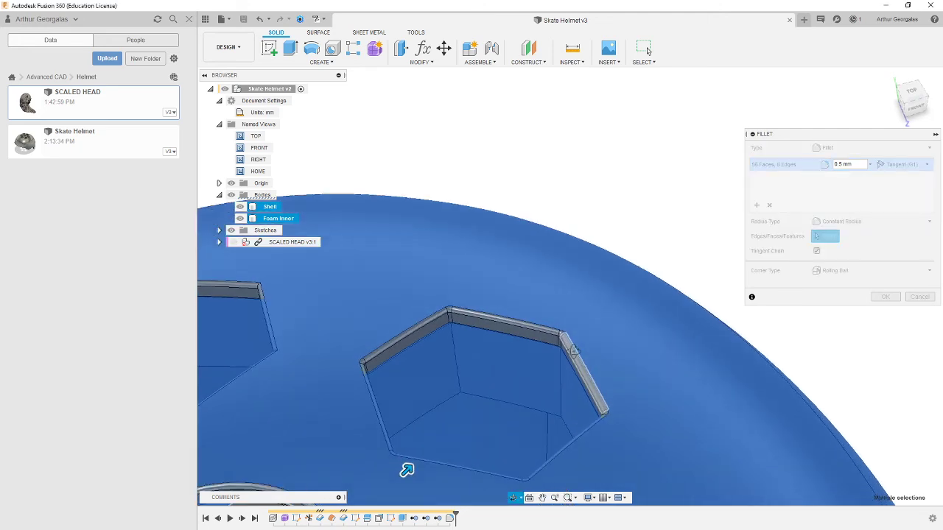
pyautogui.moveTo(407, 469)
pyautogui.keyDown('shift'); pyautogui.mouseDown(button='middle')
pyautogui.moveTo(393, 465)
pyautogui.moveTo(411, 479)
pyautogui.moveTo(399, 468)
pyautogui.mouseUp(button='middle'); pyautogui.keyUp('shift')
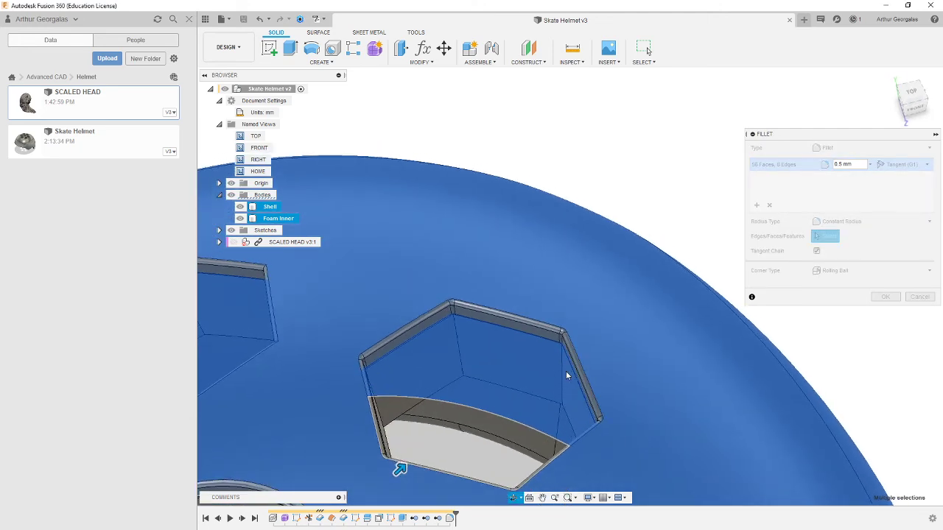
pyautogui.click(560, 366)
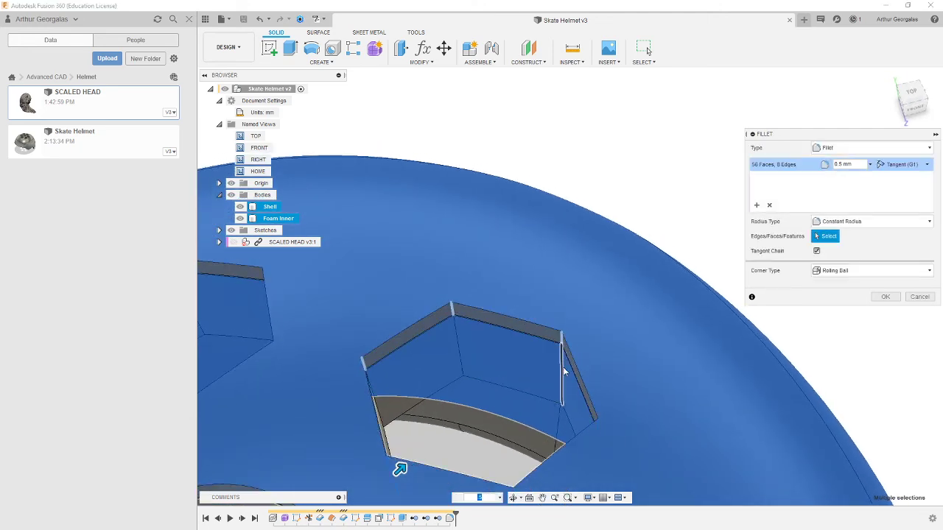
pyautogui.click(458, 347)
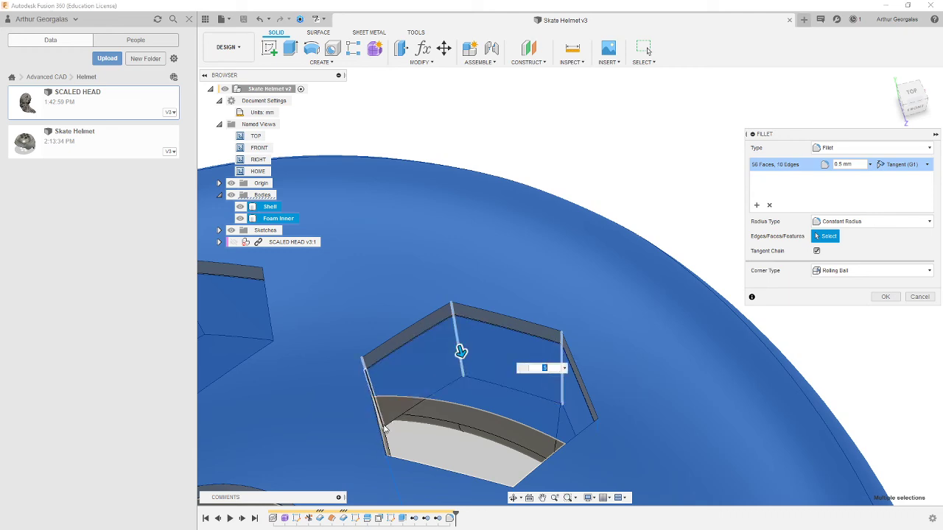
pyautogui.click(383, 431)
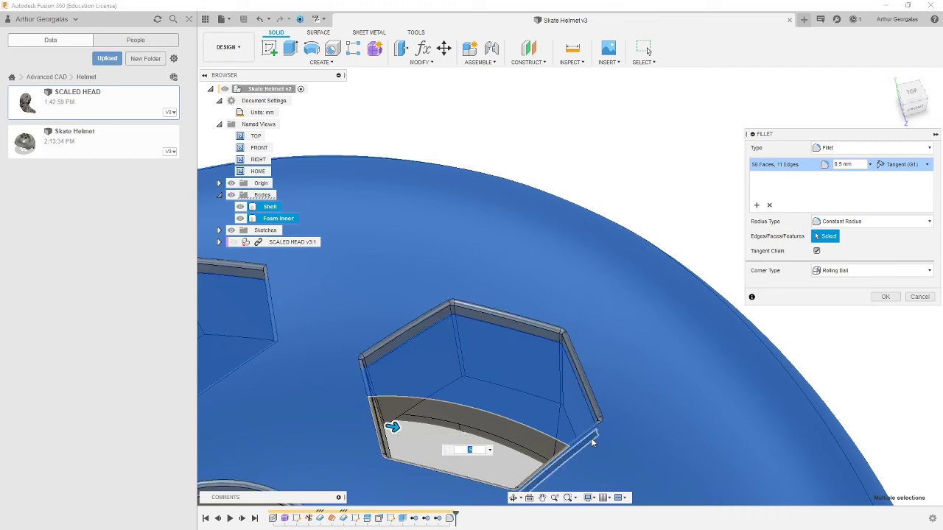
# Step: Remove the Shell faces from the fillet selection and add the remaining Foam Inner corner edge of the vent
pyautogui.click(521, 245)
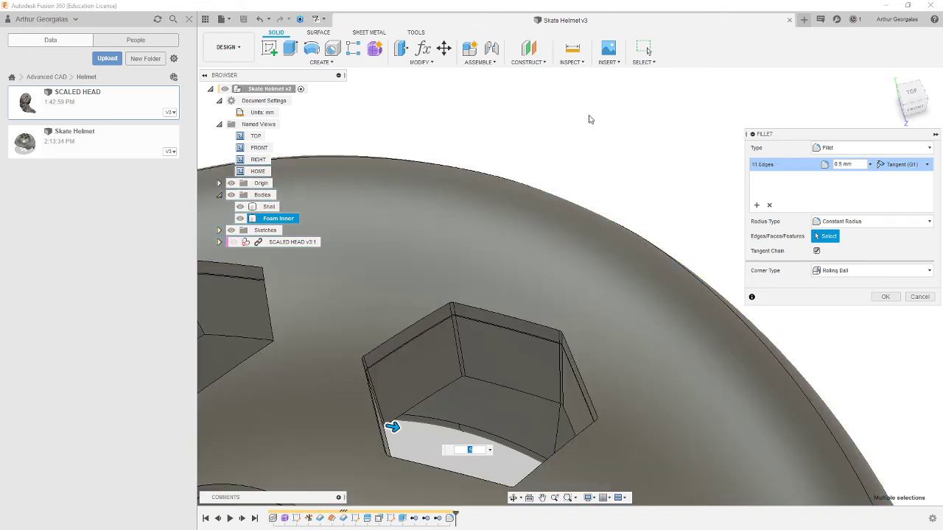
pyautogui.keyDown('shift'); pyautogui.moveTo(614, 363); pyautogui.dragTo(669, 416, button='middle'); pyautogui.keyUp('shift')
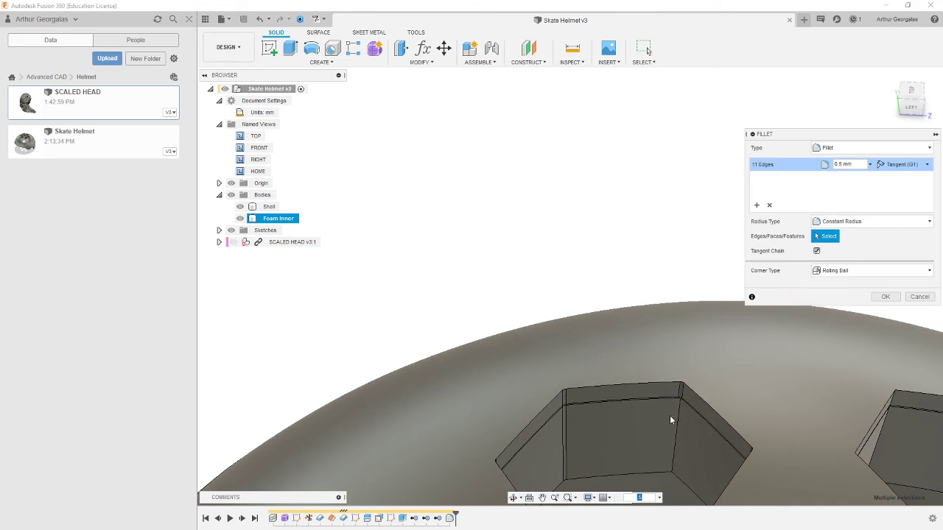
pyautogui.click(678, 415)
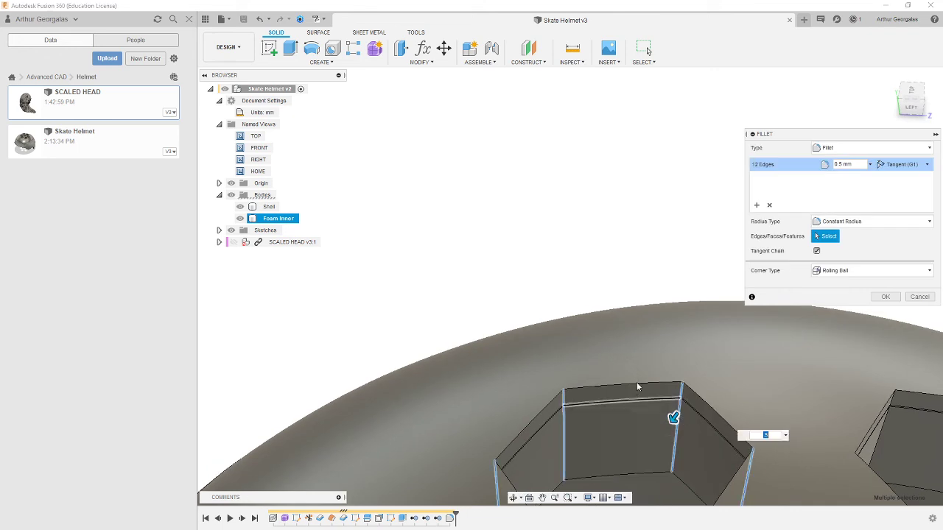
# Step: Add the six outer rim edges of the Shell's hexagonal vent to the selection and apply the 0.5 mm fillet
pyautogui.click(681, 383)
pyautogui.click(691, 390)
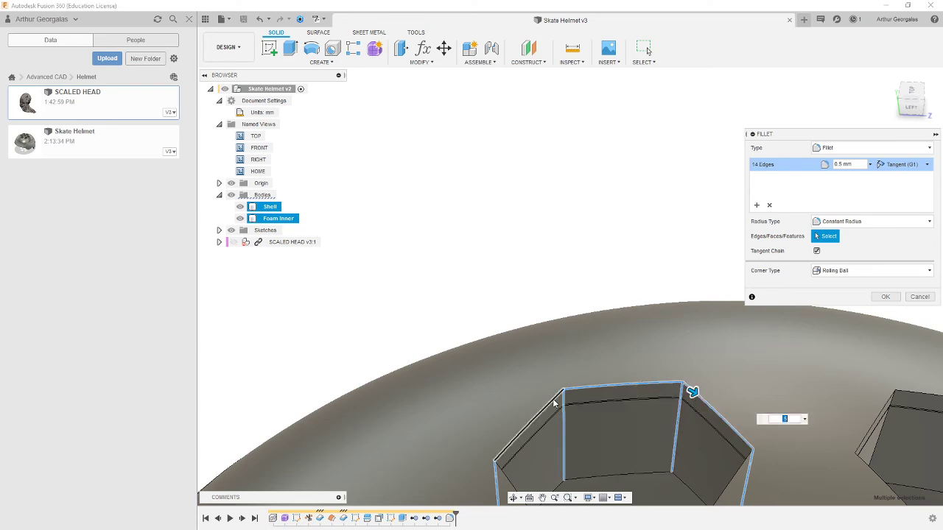
pyautogui.click(549, 409)
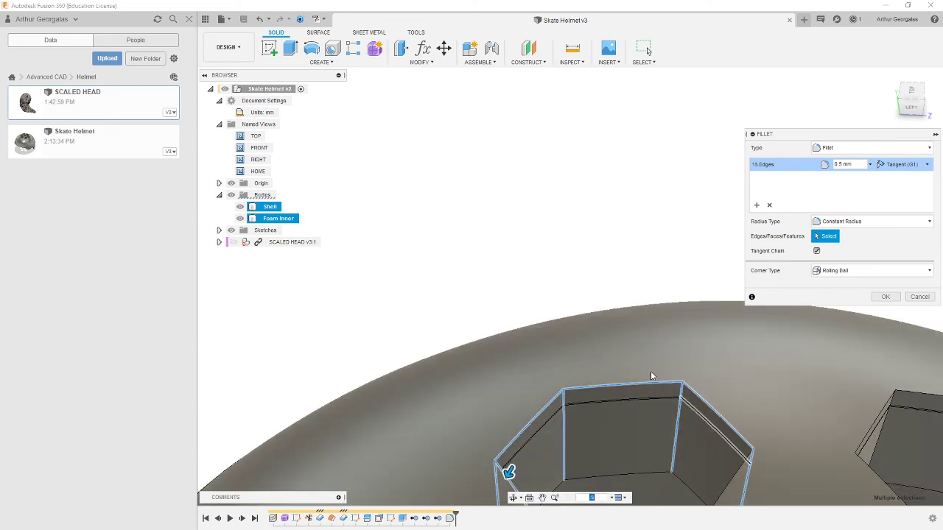
pyautogui.moveTo(650, 373)
pyautogui.keyDown('shift'); pyautogui.mouseDown(button='middle')
pyautogui.moveTo(642, 333)
pyautogui.moveTo(632, 374)
pyautogui.mouseUp(button='middle'); pyautogui.keyUp('shift')
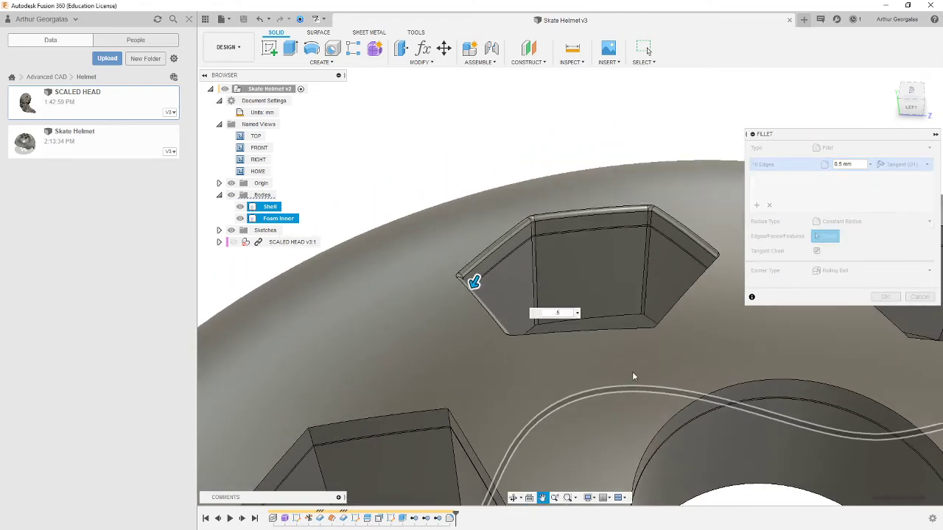
pyautogui.click(693, 287)
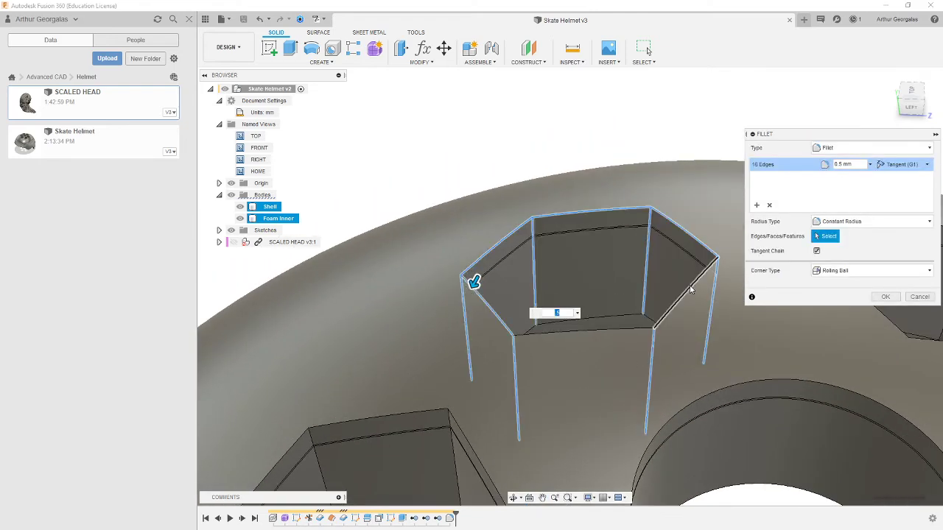
pyautogui.click(619, 327)
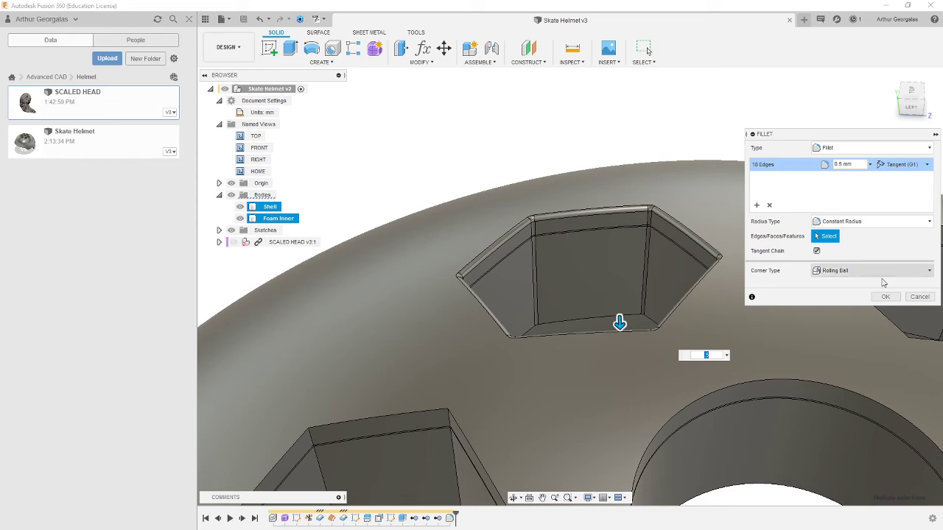
pyautogui.press('Return')
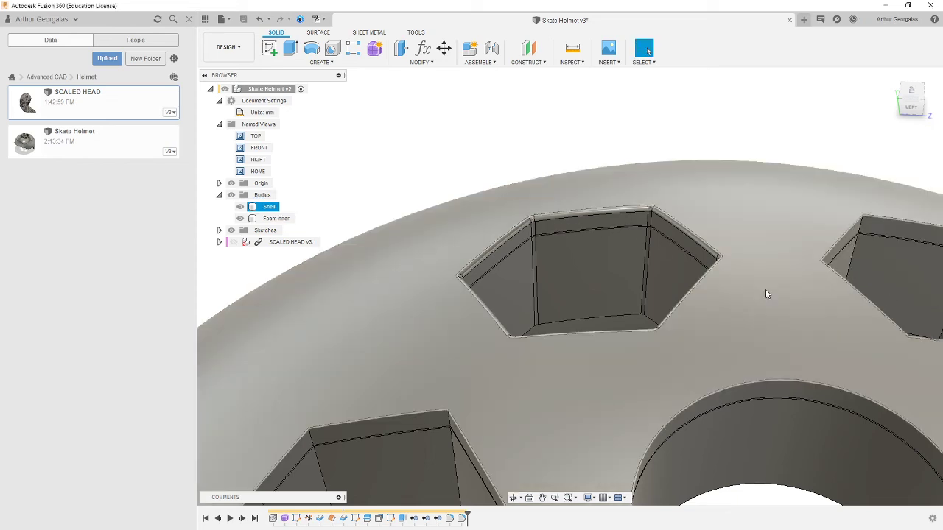
# Step: Examine the filleted hexagonal vent from several sides and compare it with the neighbouring vent openings
pyautogui.scroll(-5, 776, 302)
pyautogui.keyDown('shift'); pyautogui.moveTo(778, 296); pyautogui.dragTo(755, 274, button='middle'); pyautogui.keyUp('shift')
pyautogui.scroll(5, 754, 273)
pyautogui.scroll(-5, 755, 273)
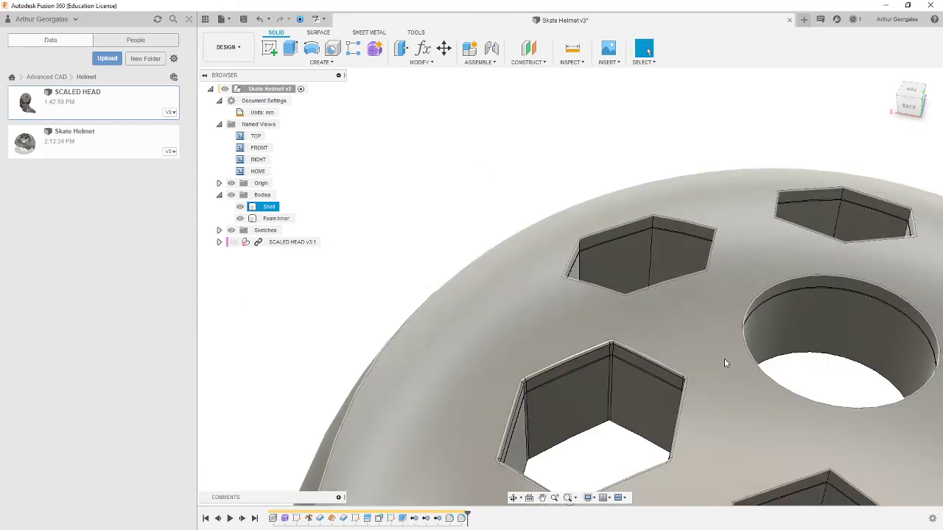
pyautogui.keyDown('shift'); pyautogui.moveTo(726, 362); pyautogui.dragTo(780, 267, button='middle'); pyautogui.keyUp('shift')
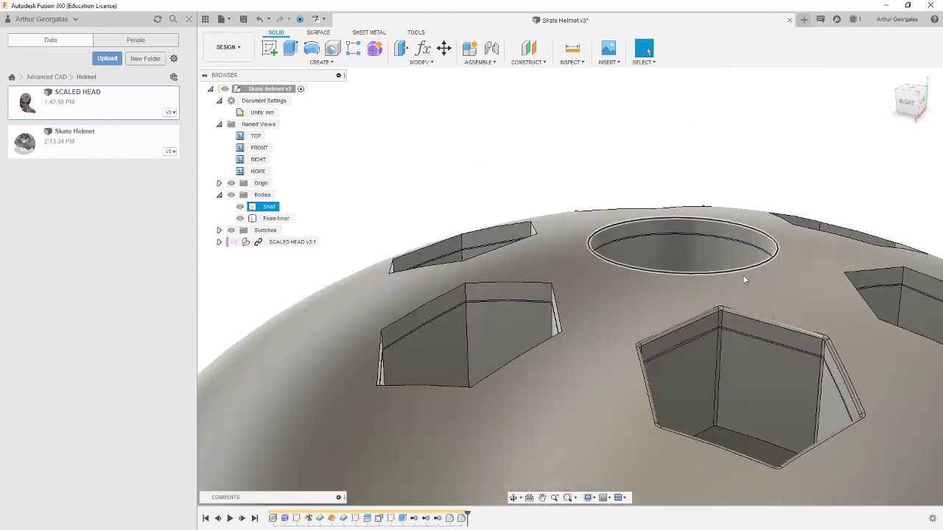
pyautogui.scroll(4, 748, 283)
pyautogui.scroll(-4, 719, 336)
pyautogui.moveTo(648, 357); pyautogui.dragTo(649, 275, button='middle')
pyautogui.click(673, 300)
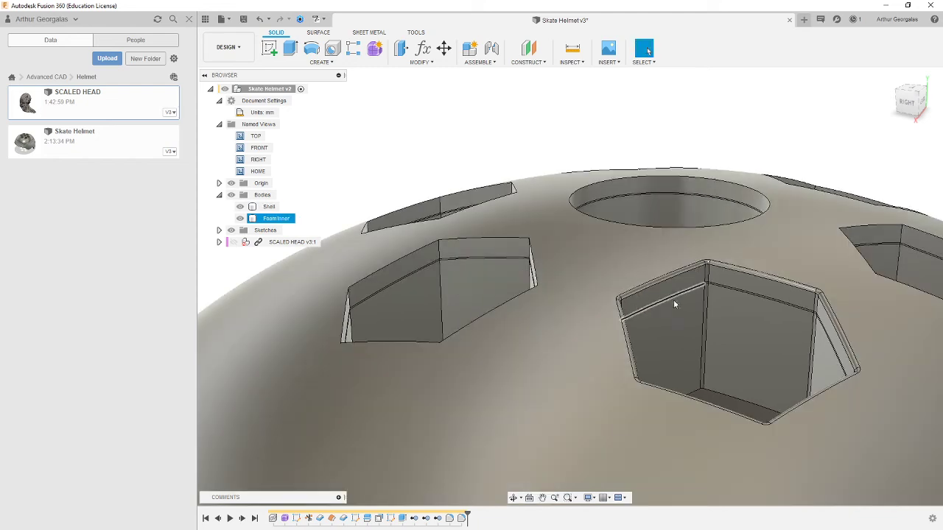
pyautogui.scroll(5, 680, 303)
pyautogui.scroll(-3, 681, 299)
pyautogui.press('Escape')
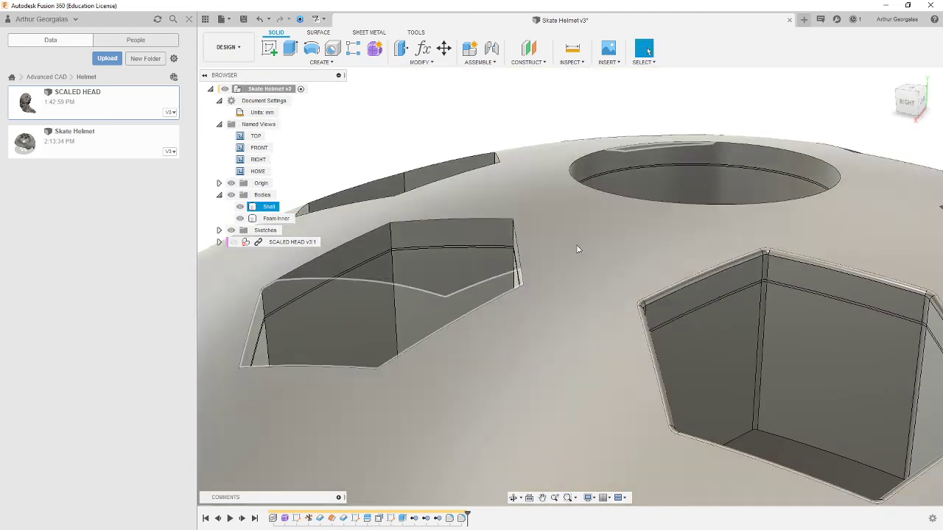
# Step: Switch to the Render workspace and bring the whole helmet into view
pyautogui.click(227, 47)
pyautogui.moveTo(234, 174)
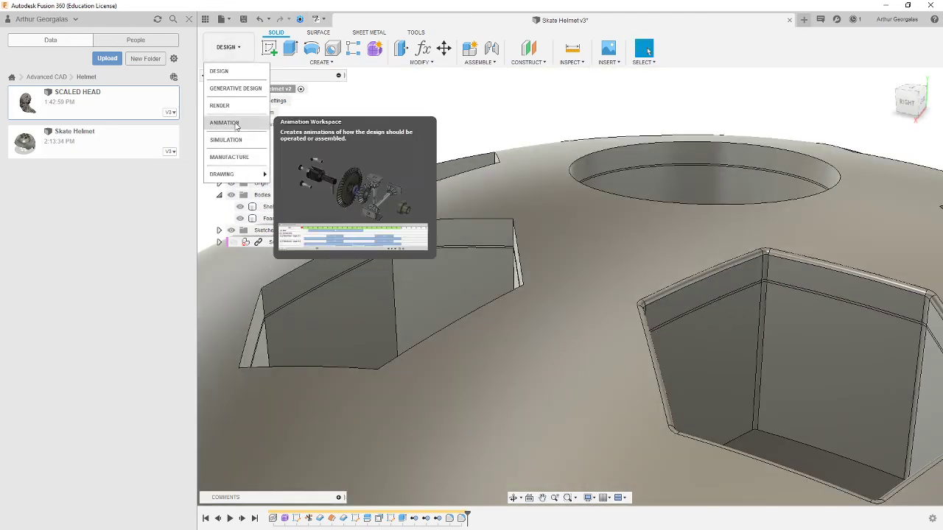
pyautogui.click(221, 105)
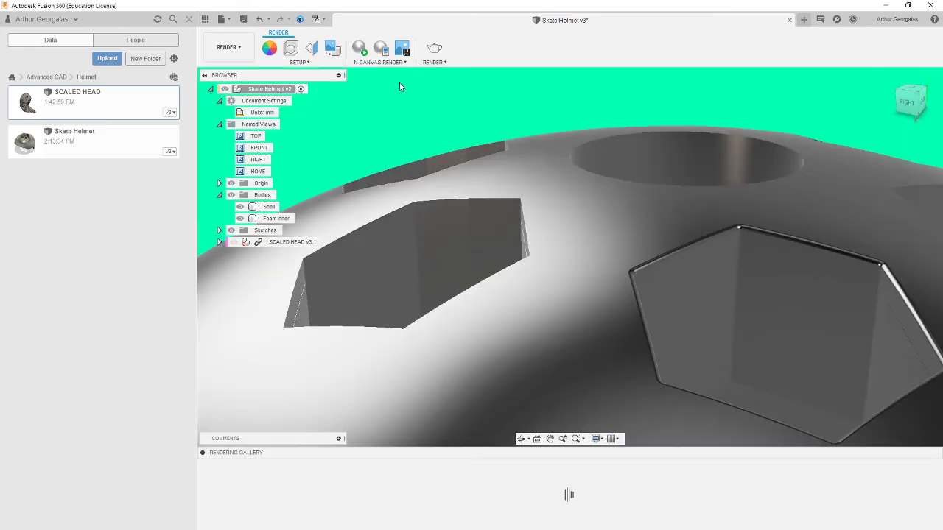
pyautogui.click(551, 236)
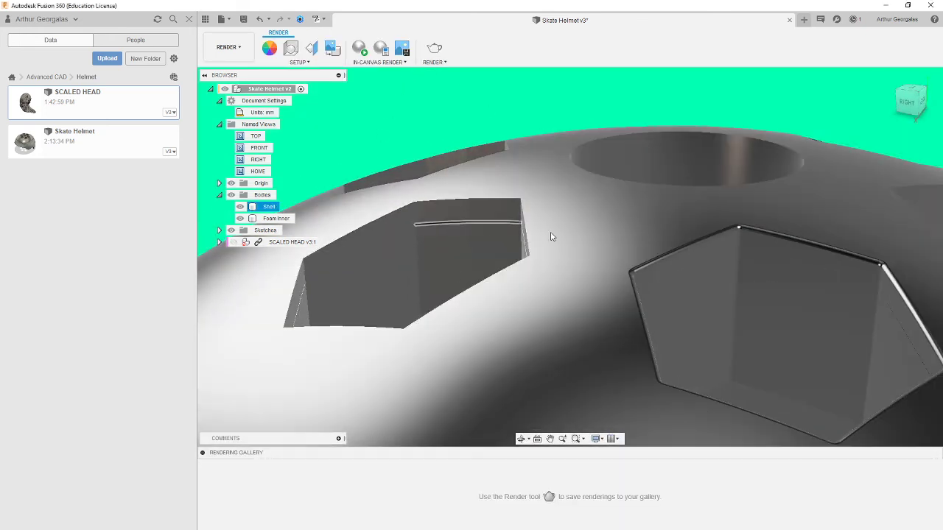
pyautogui.scroll(-5, 553, 237)
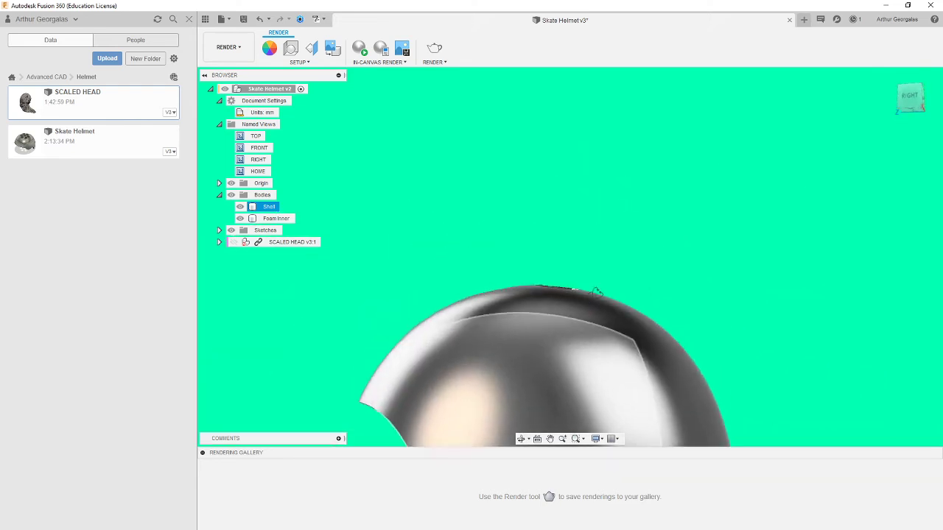